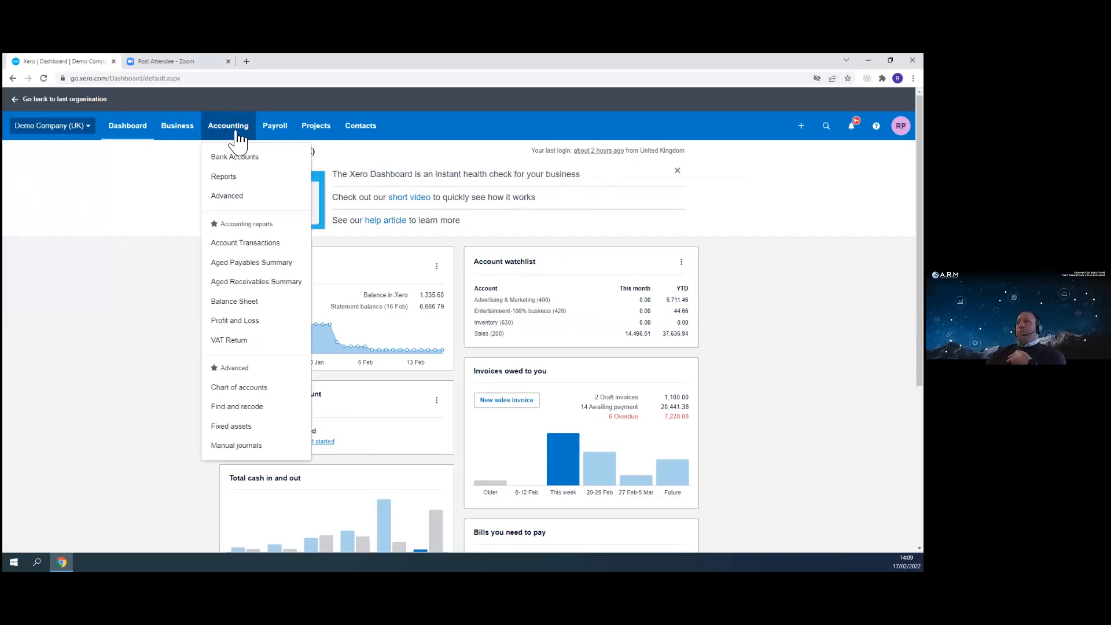
- Open Reports and browse through the full list of available report categories
click(231, 186)
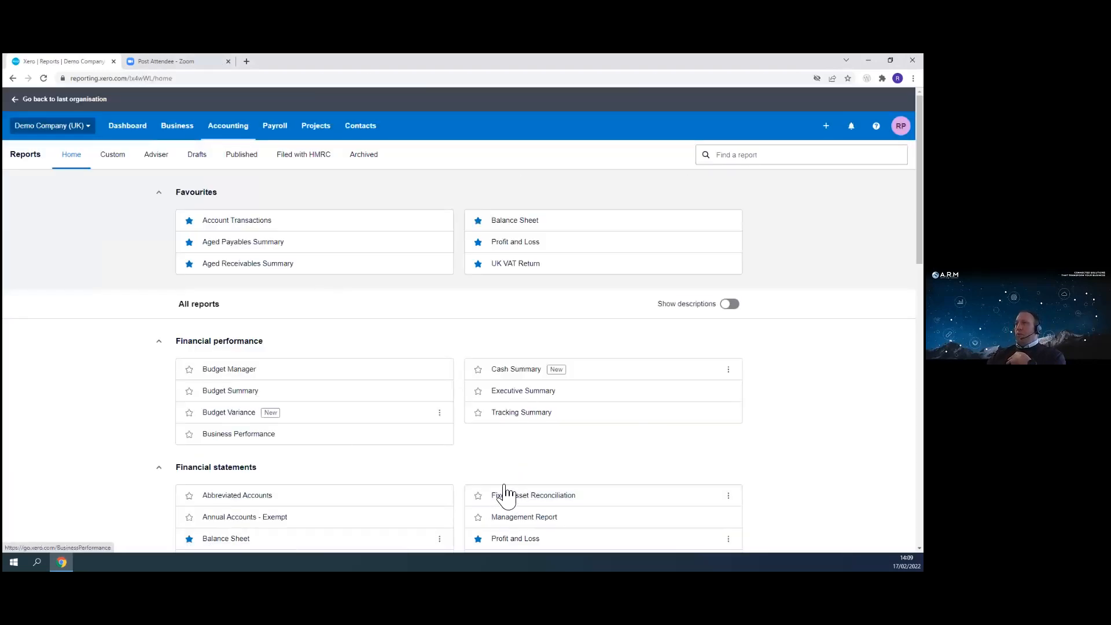
scroll(505, 492, down, 5)
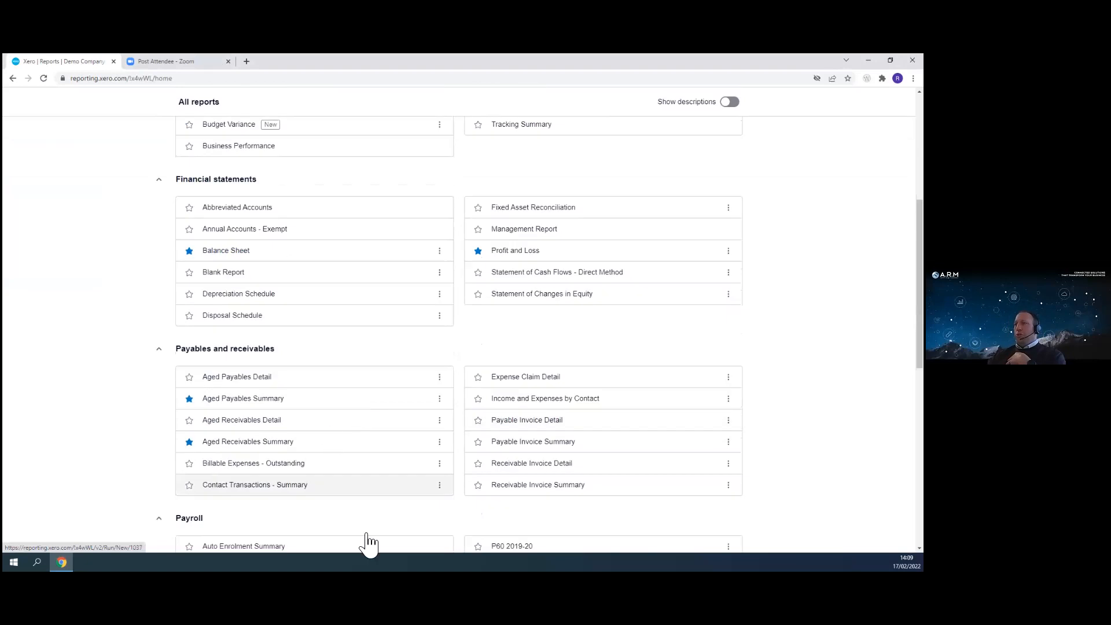
scroll(295, 293, up, 3)
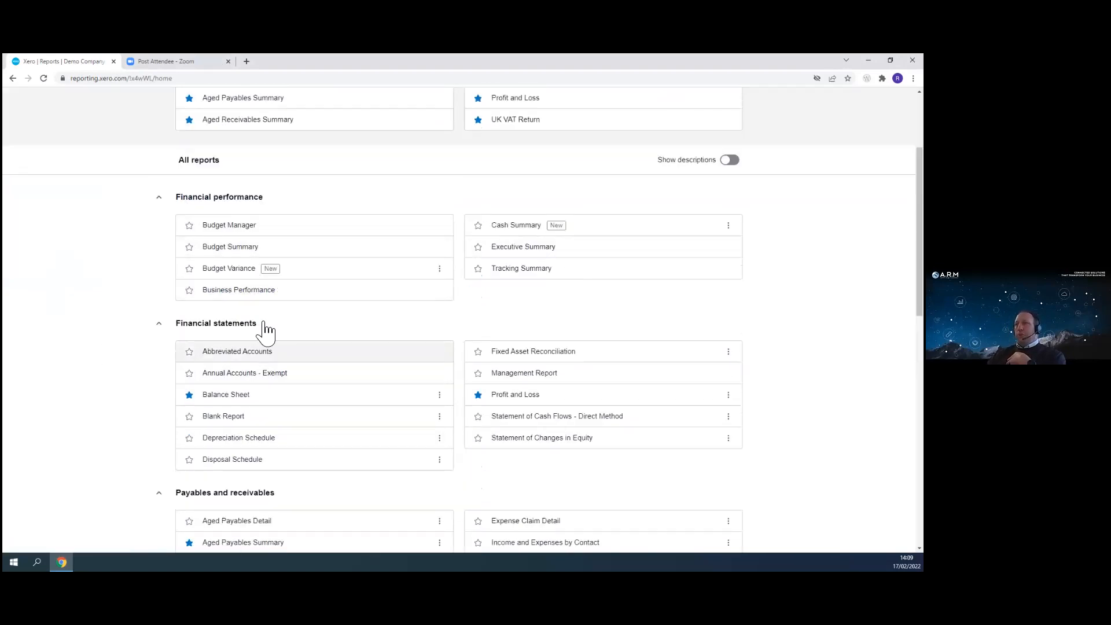
scroll(426, 355, down, 6)
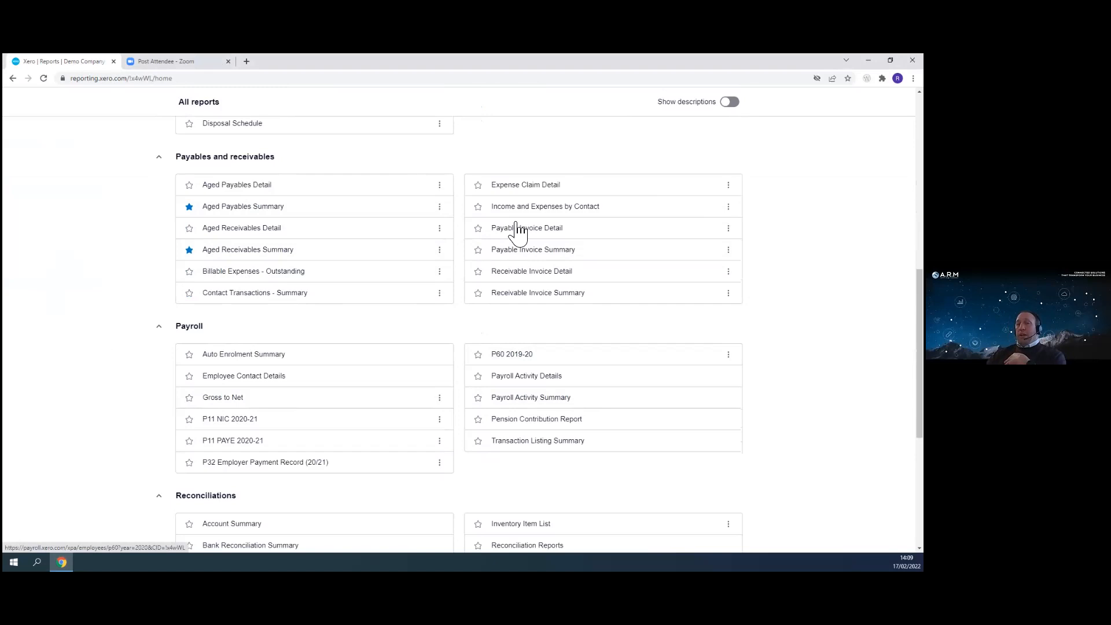
scroll(249, 433, down, 3)
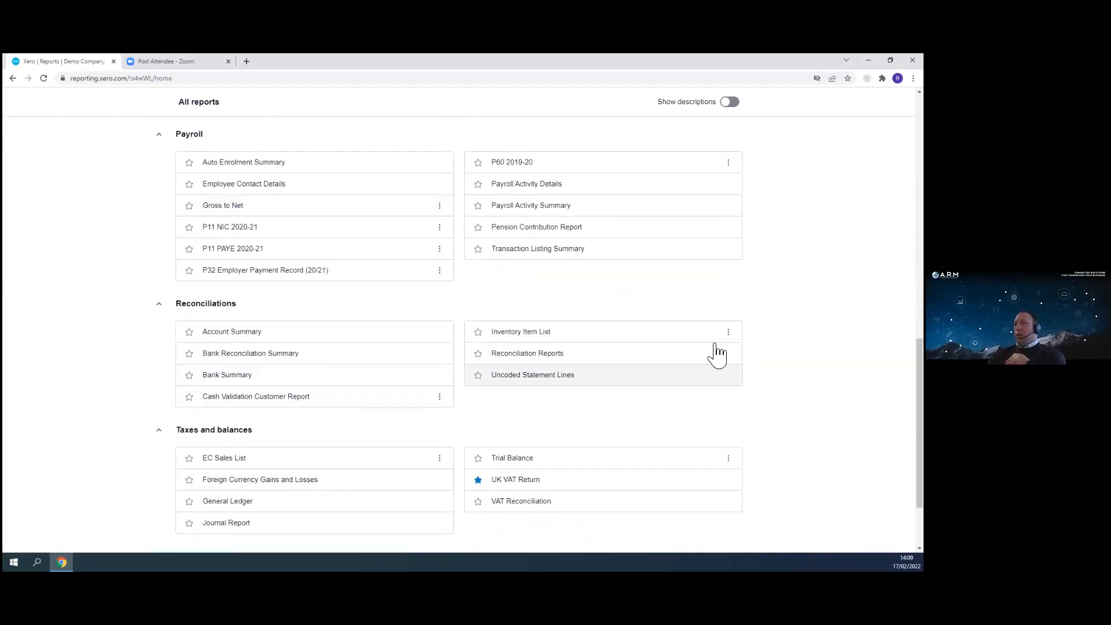
scroll(385, 389, down, 2)
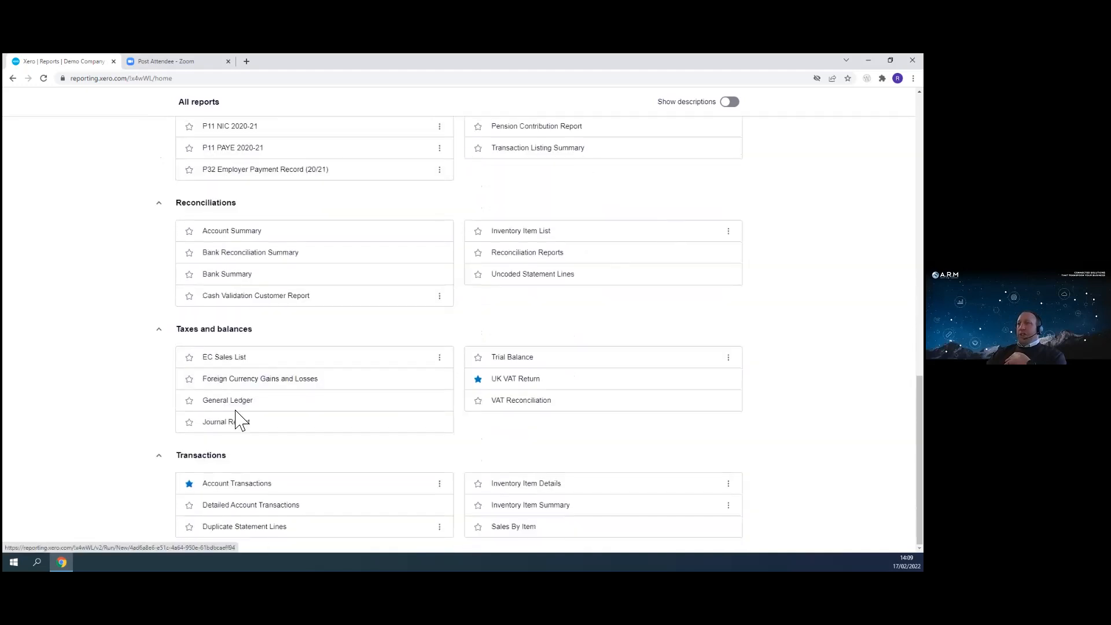
scroll(409, 416, up, 14)
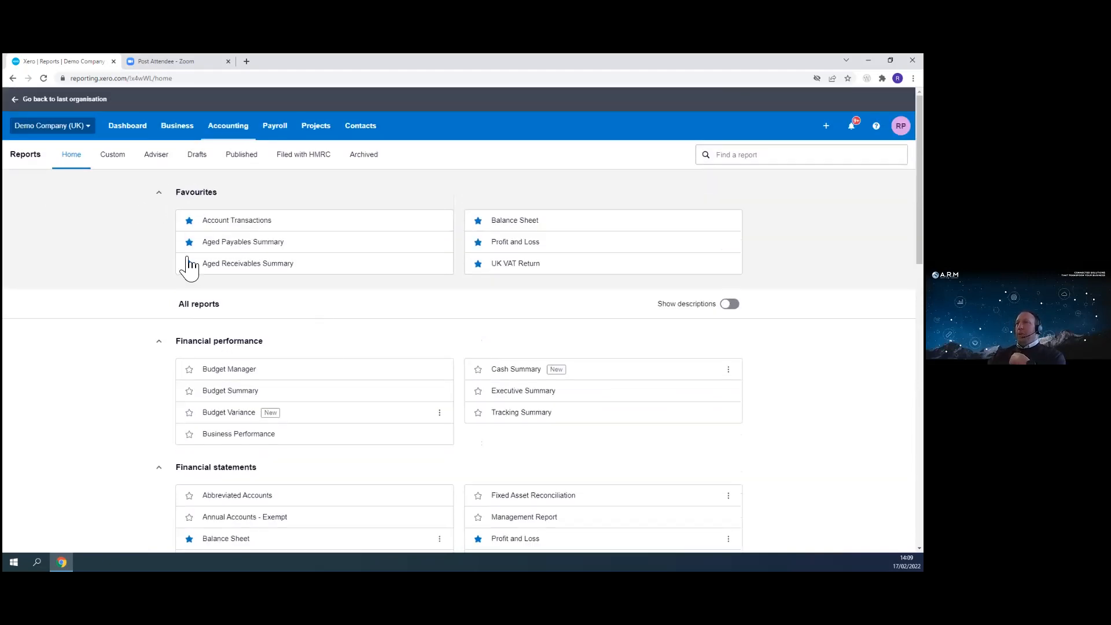
- Open the Tracking categories page through the organisation's advanced accounting settings
click(87, 125)
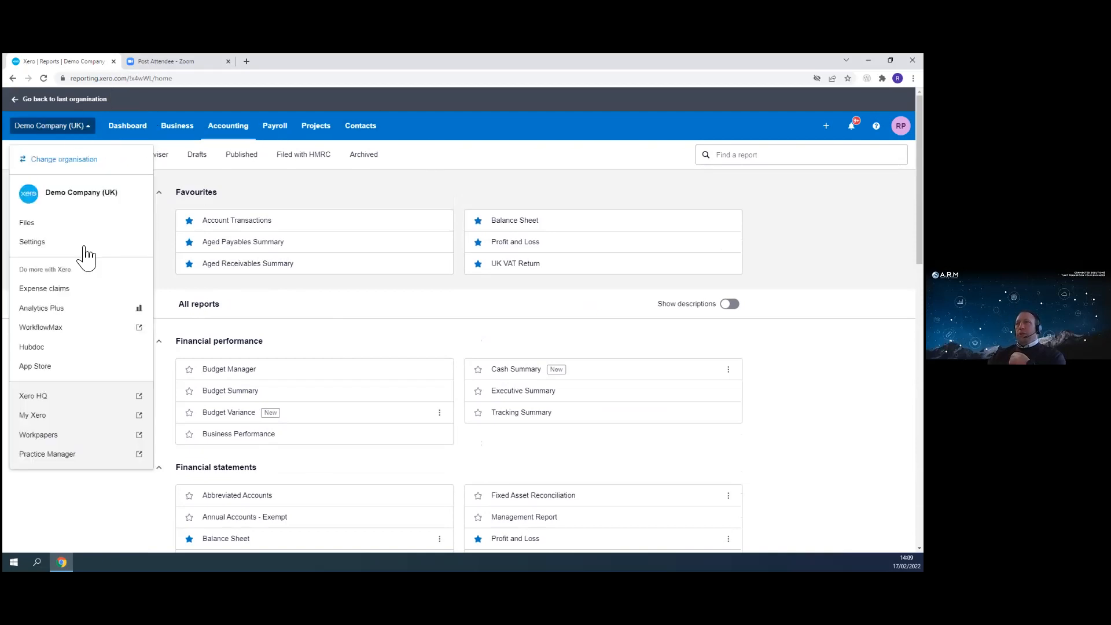
click(37, 246)
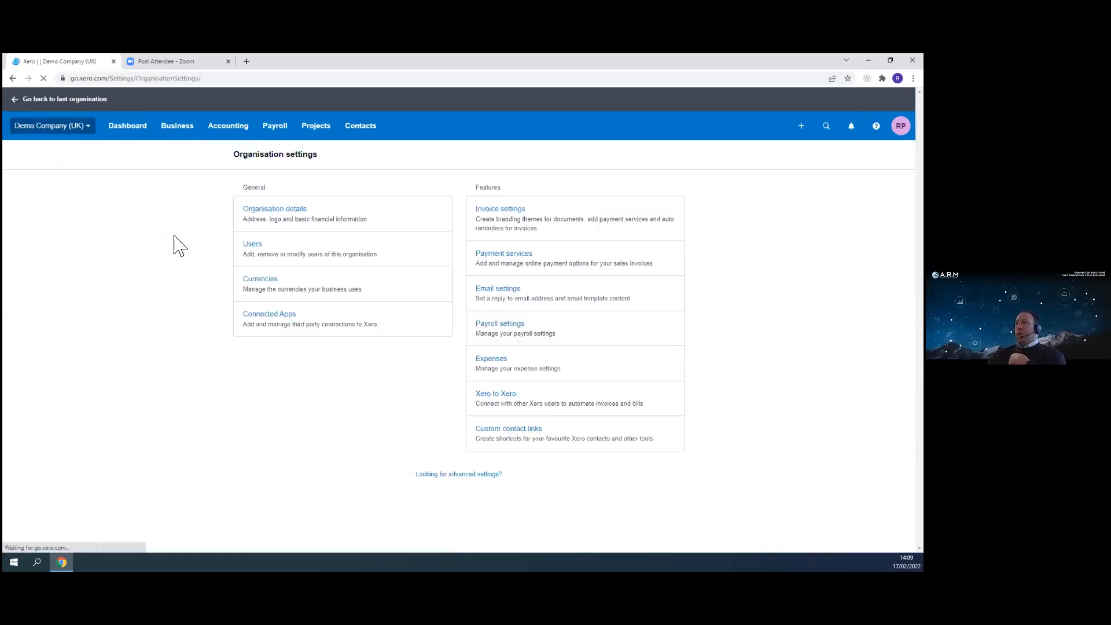
click(455, 480)
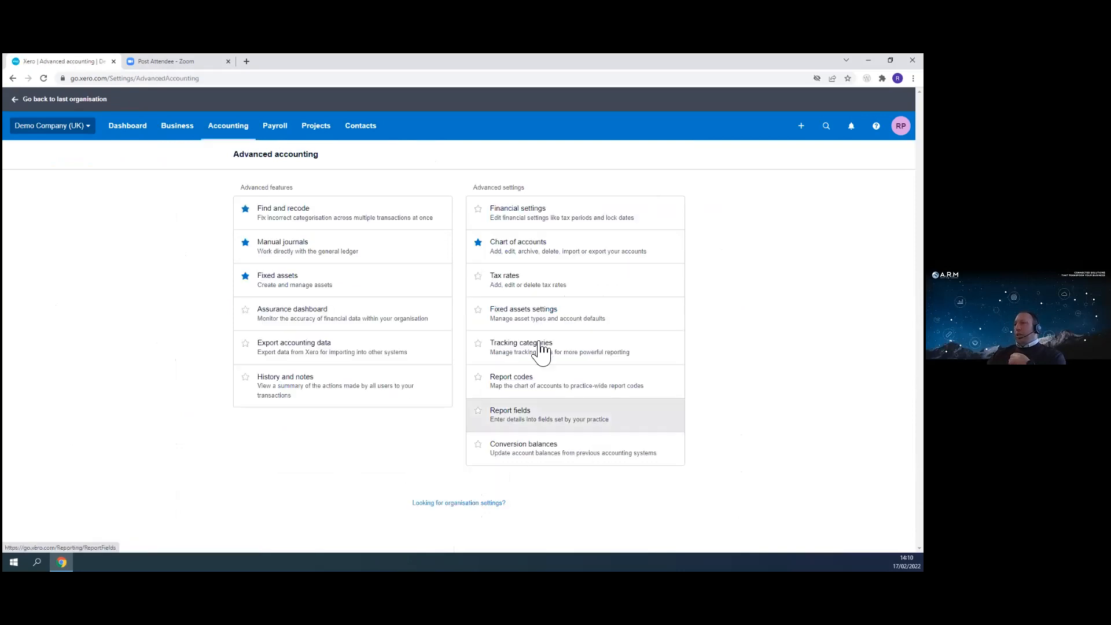
click(543, 356)
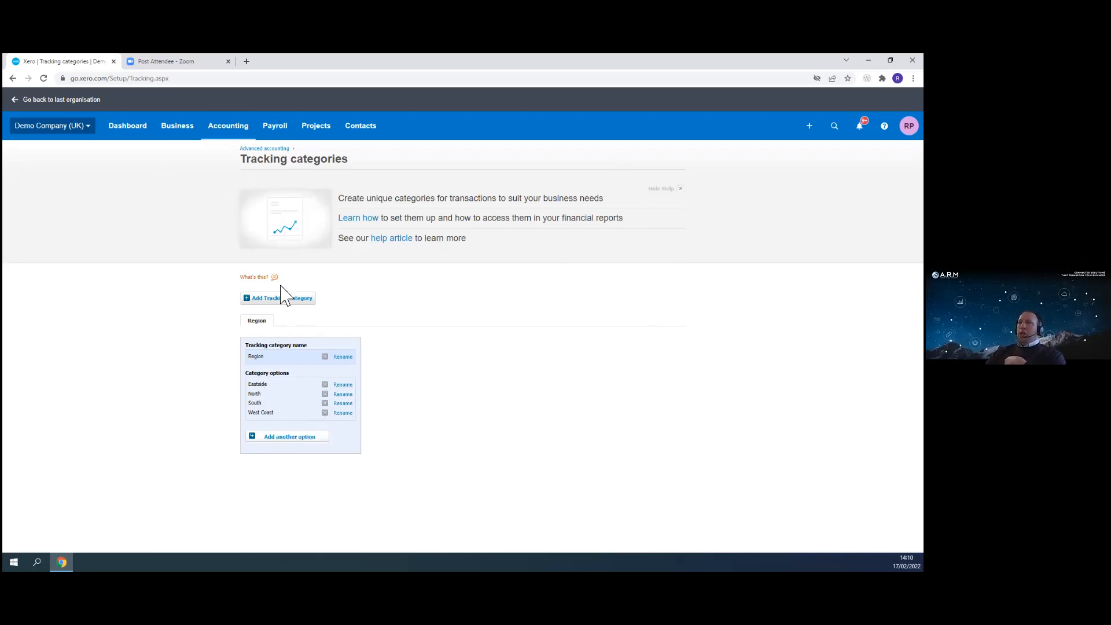
click(284, 306)
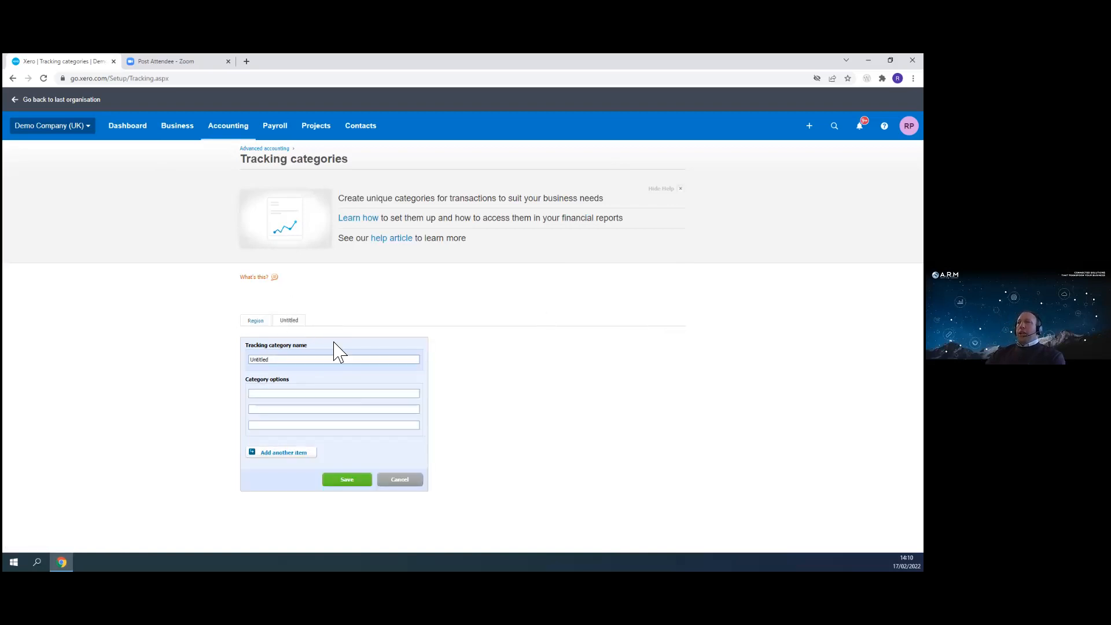
drag(337, 362, 211, 372)
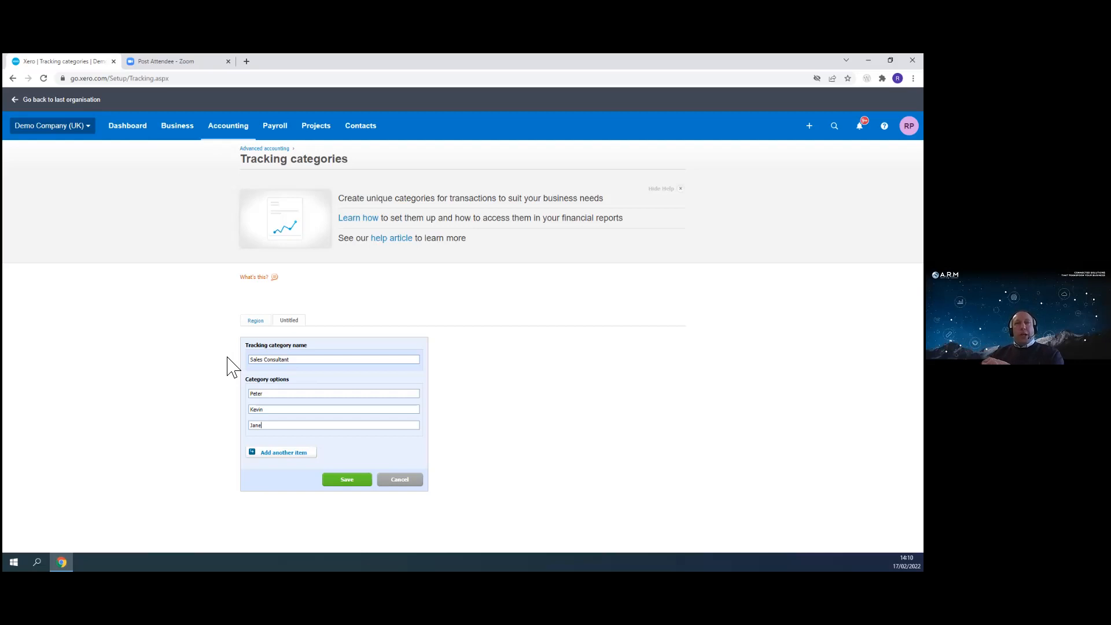
click(267, 323)
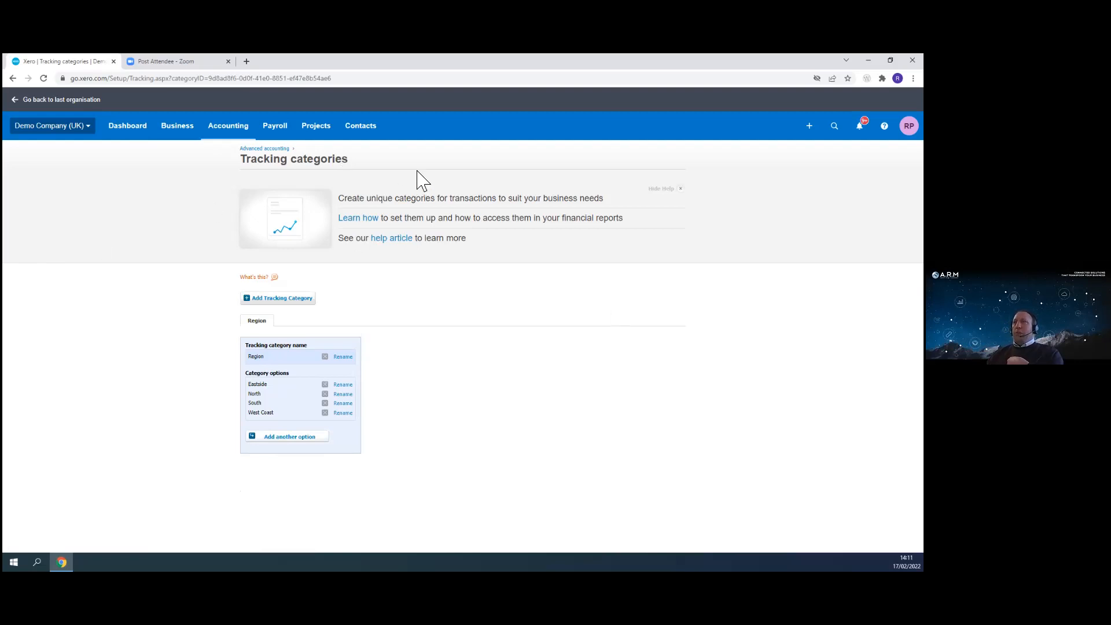
- Open the sales invoices list and select invoice INV-0038 for Bayside Club
click(232, 128)
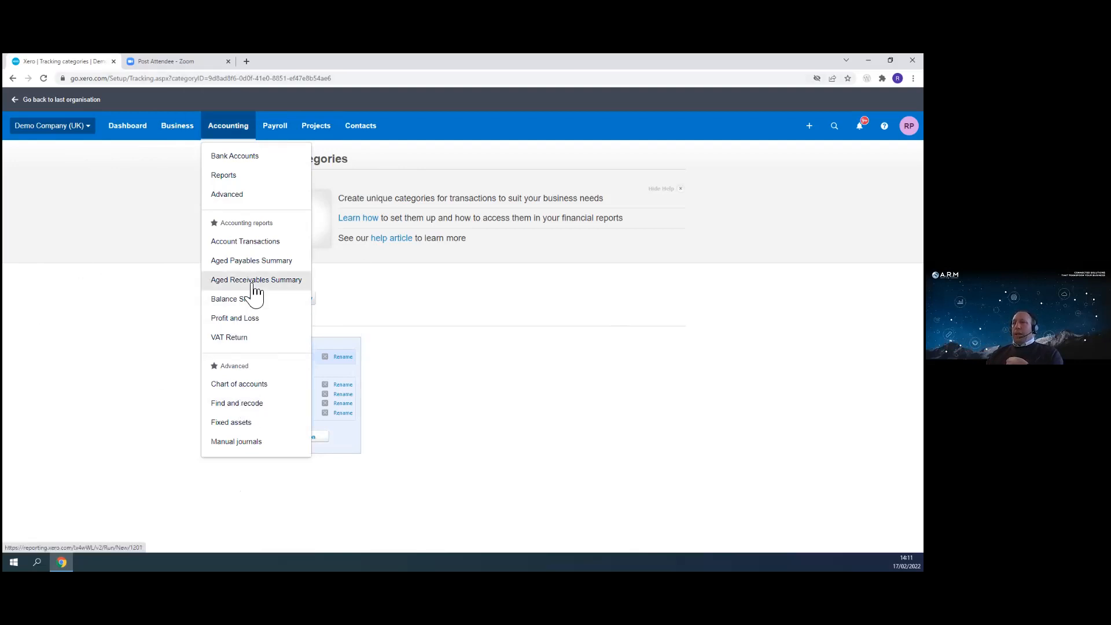
click(173, 129)
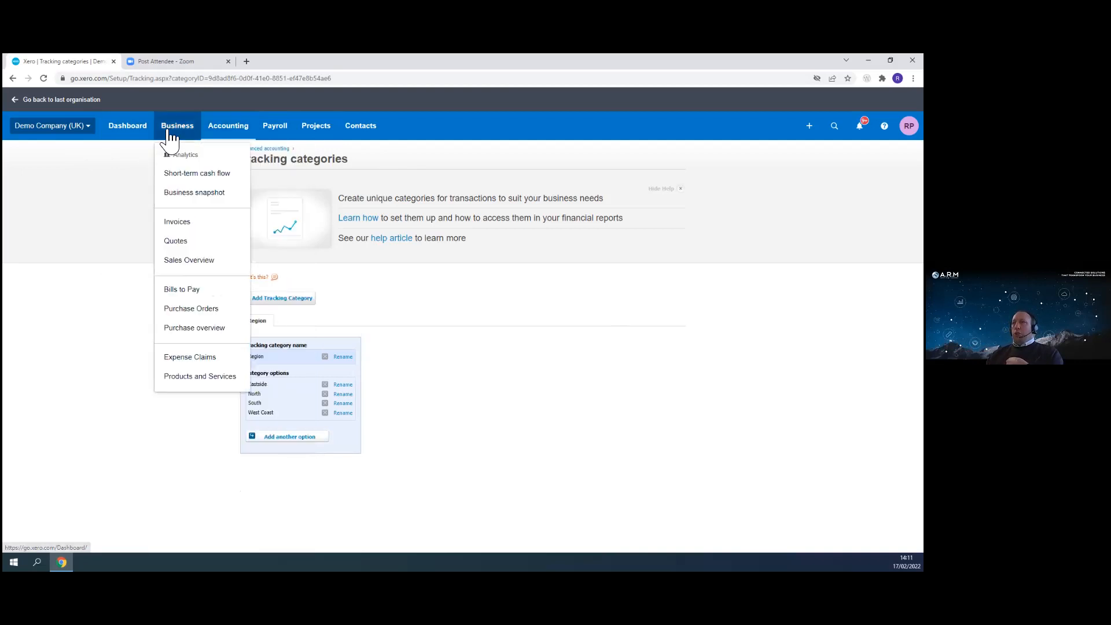
click(186, 226)
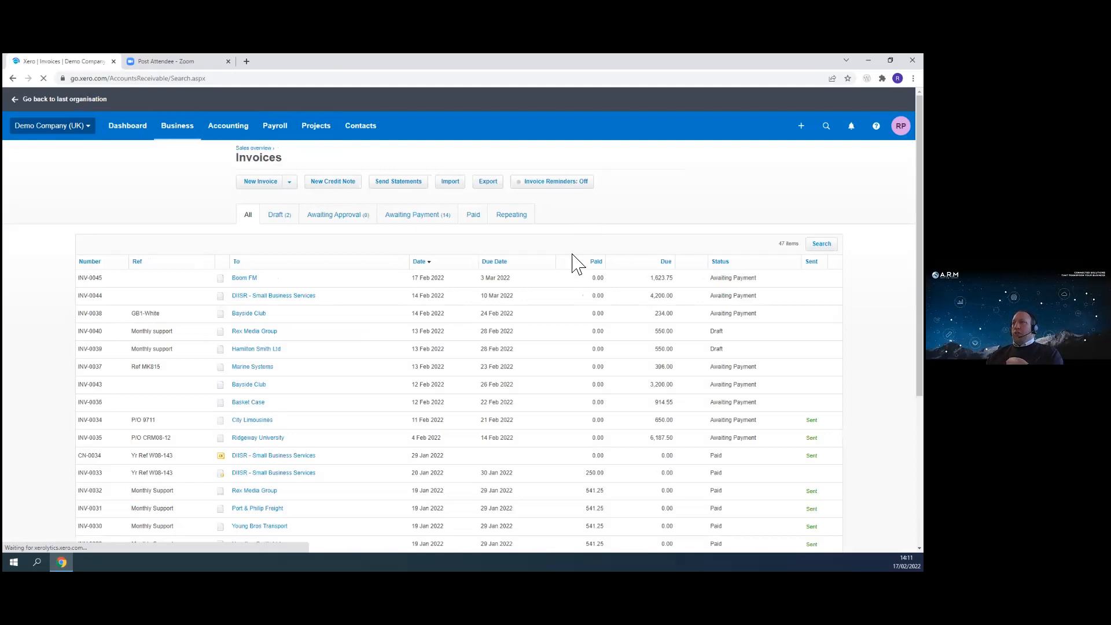
click(250, 316)
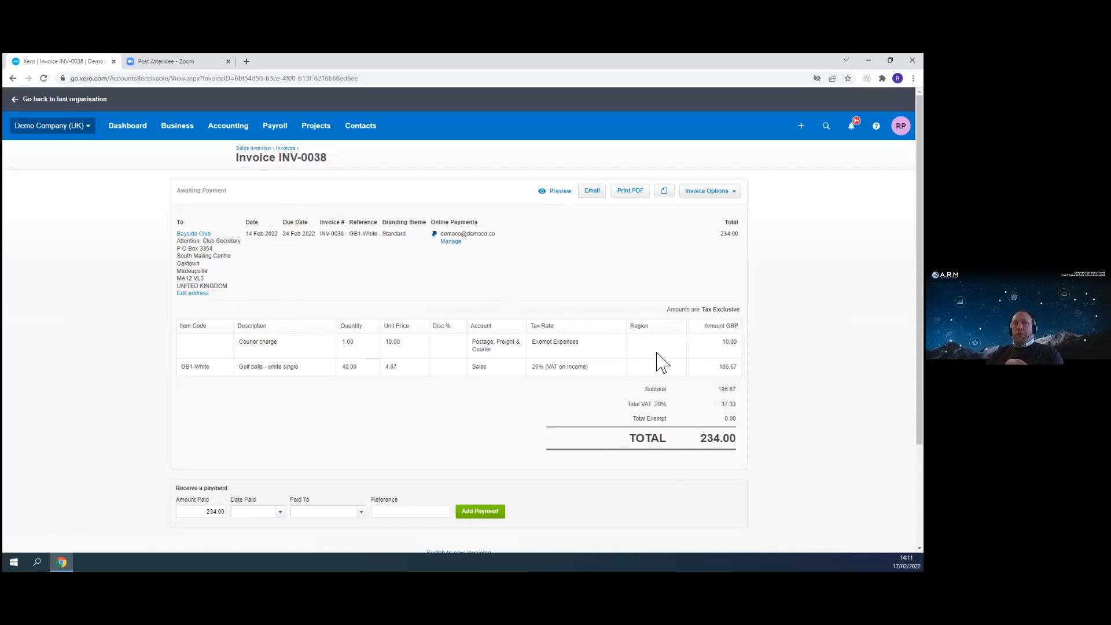
- Edit invoice INV-0038, set the Region of both lines to Eastside, and update the invoice
click(718, 191)
click(715, 282)
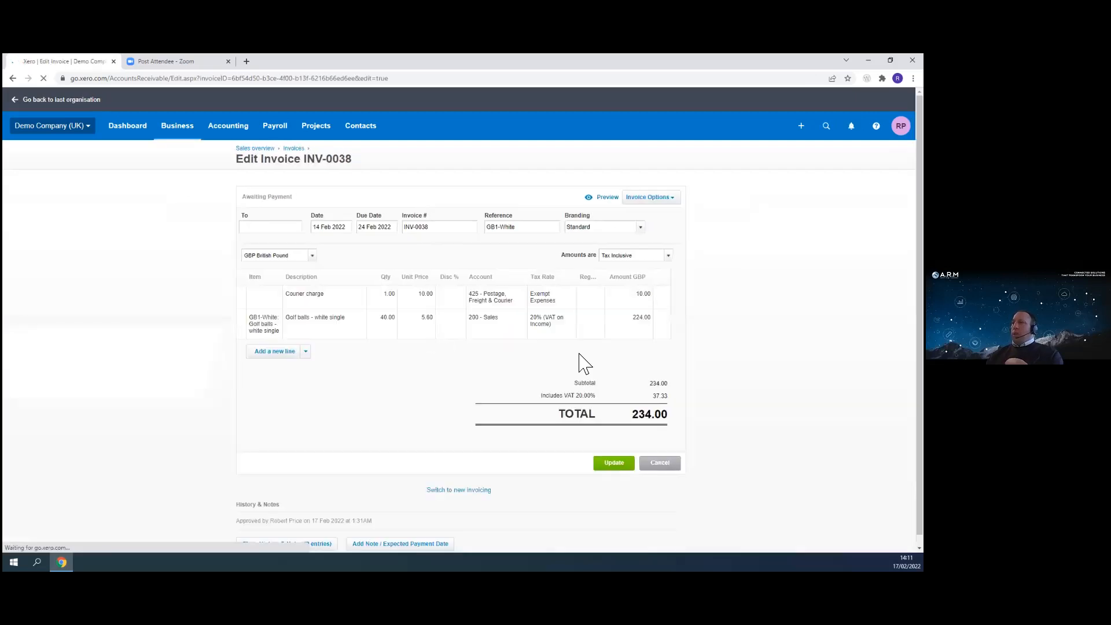
click(663, 307)
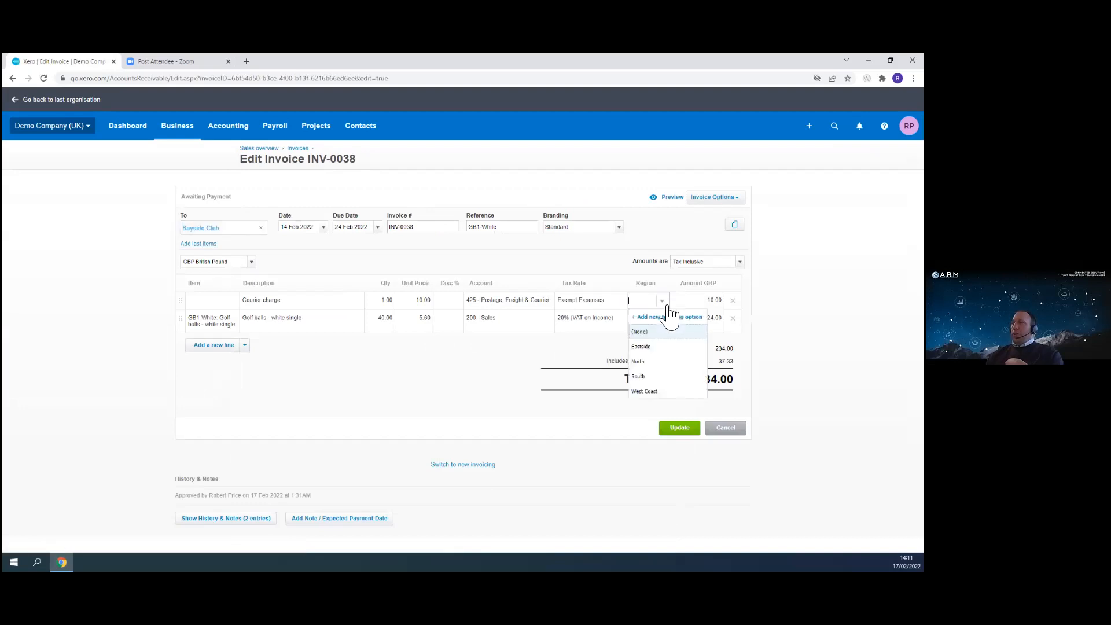
click(635, 348)
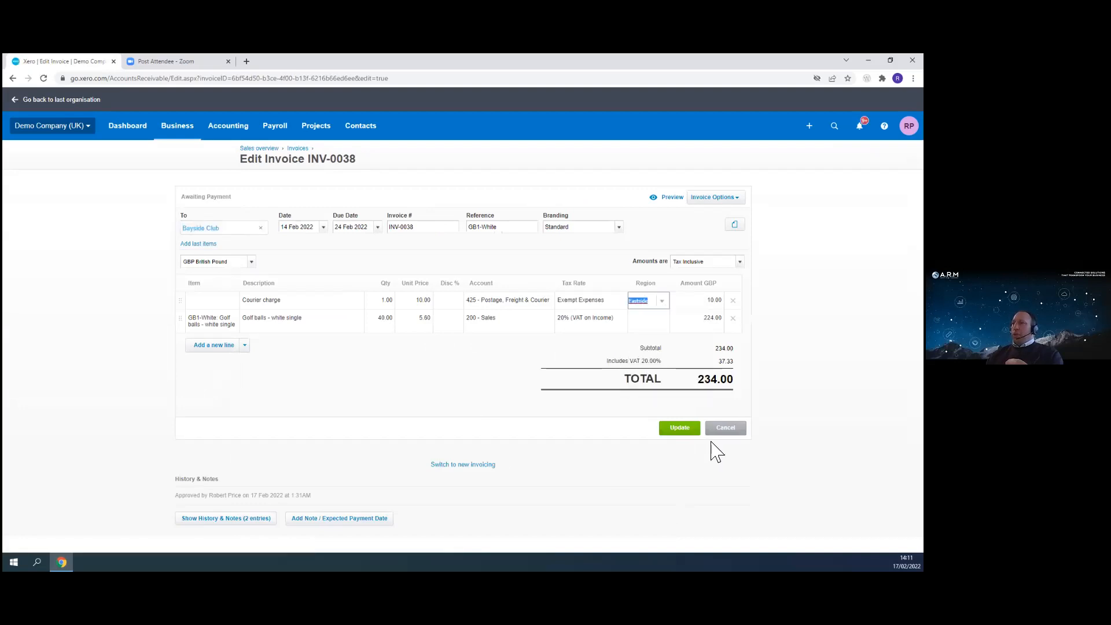
click(662, 319)
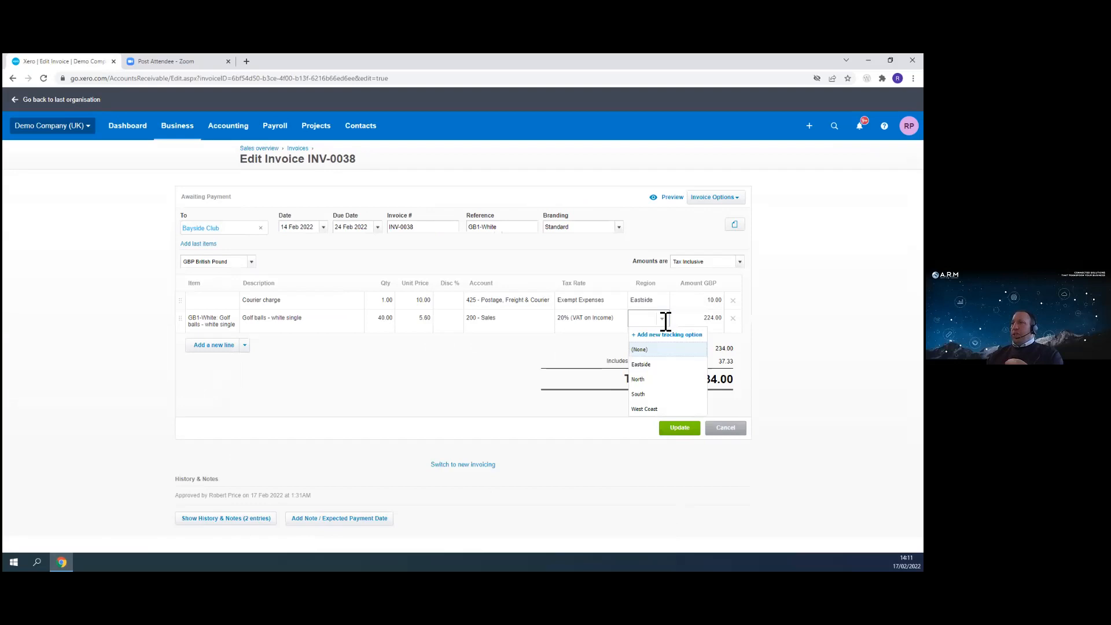
click(641, 365)
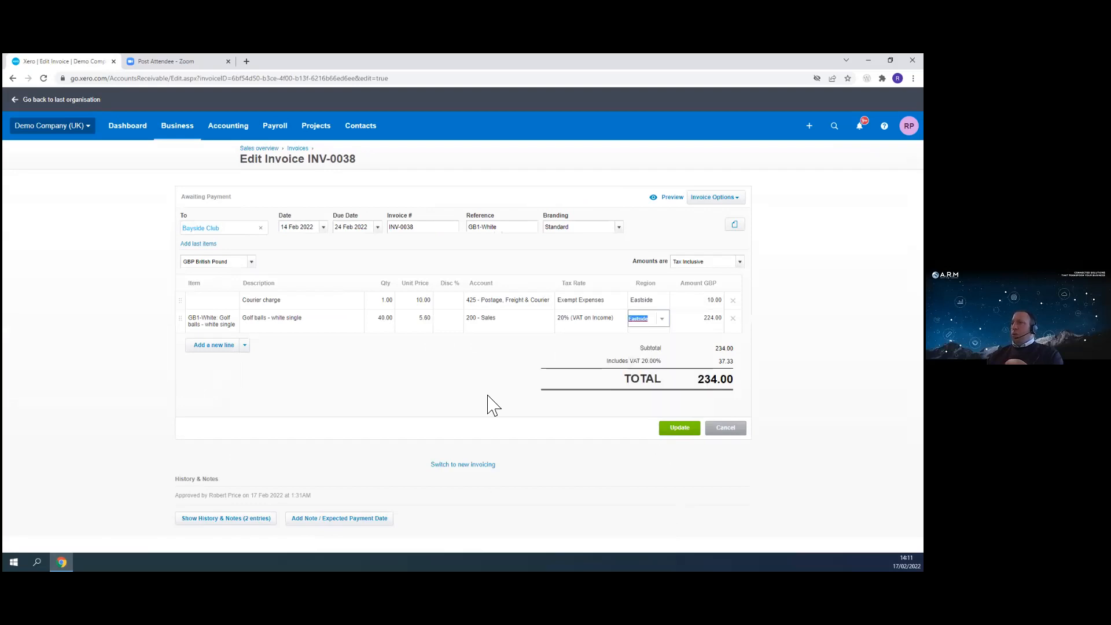
click(678, 428)
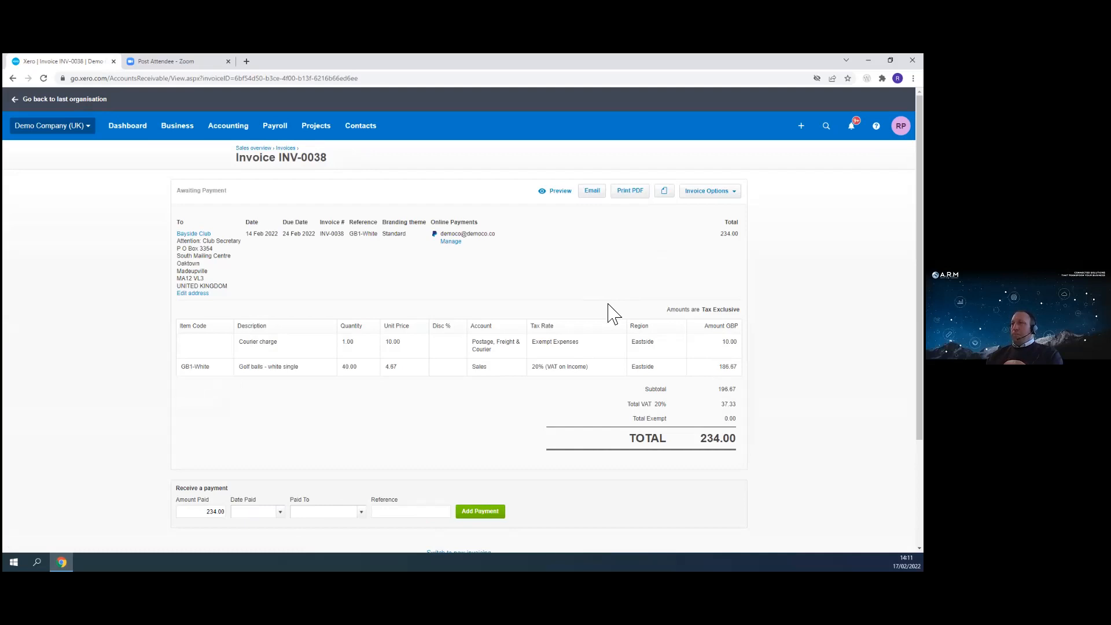
- Open Products and Services and review the list of items
click(193, 130)
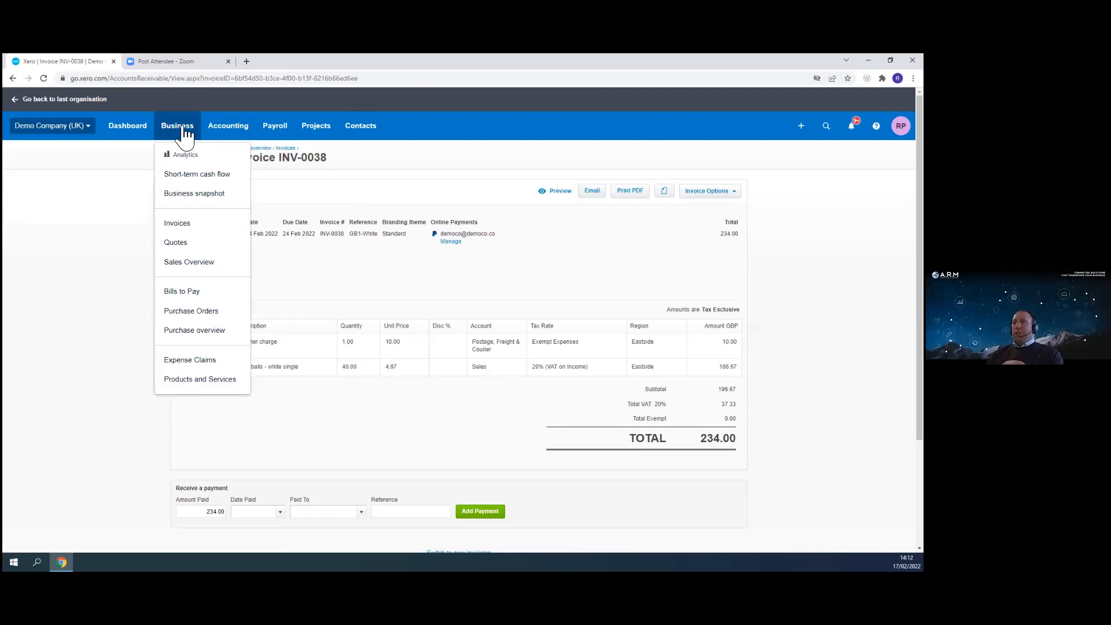
click(202, 388)
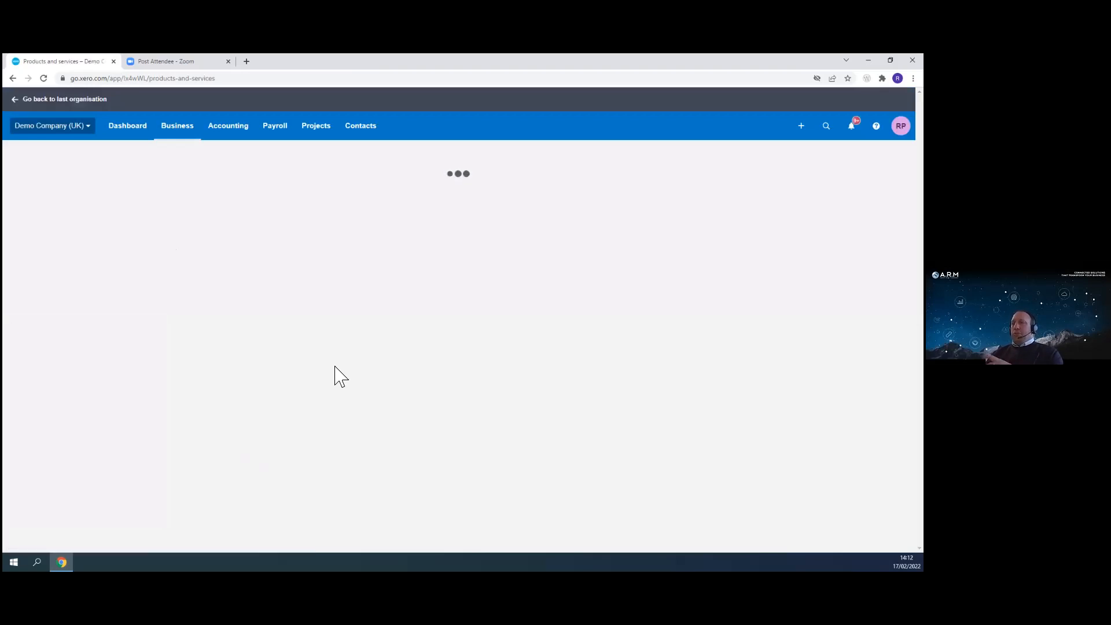
scroll(156, 351, down, 2)
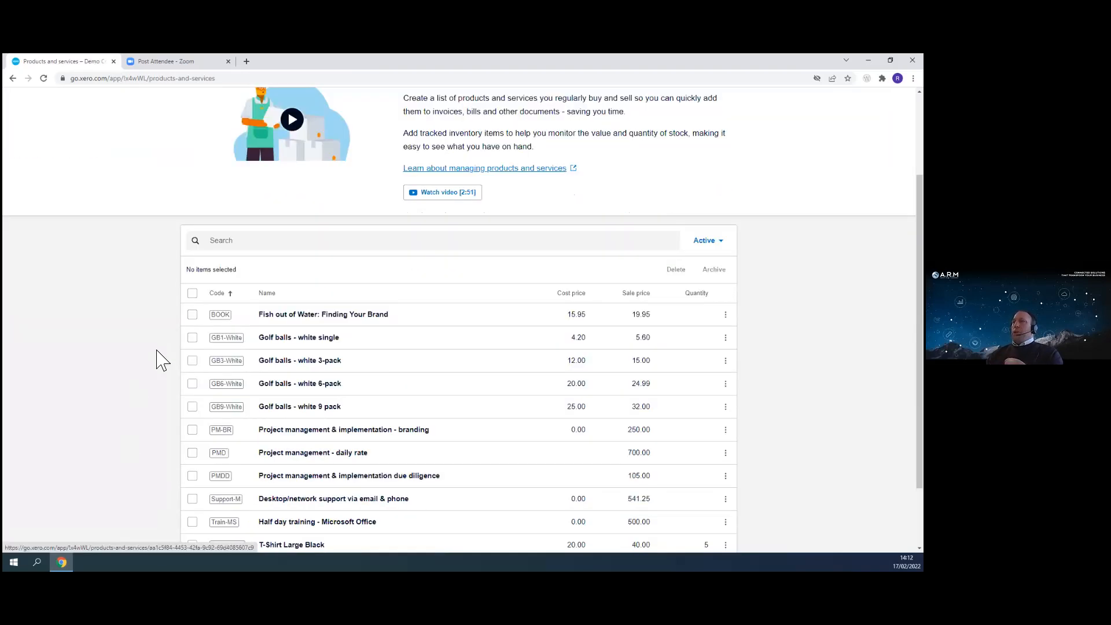
scroll(162, 353, down, 2)
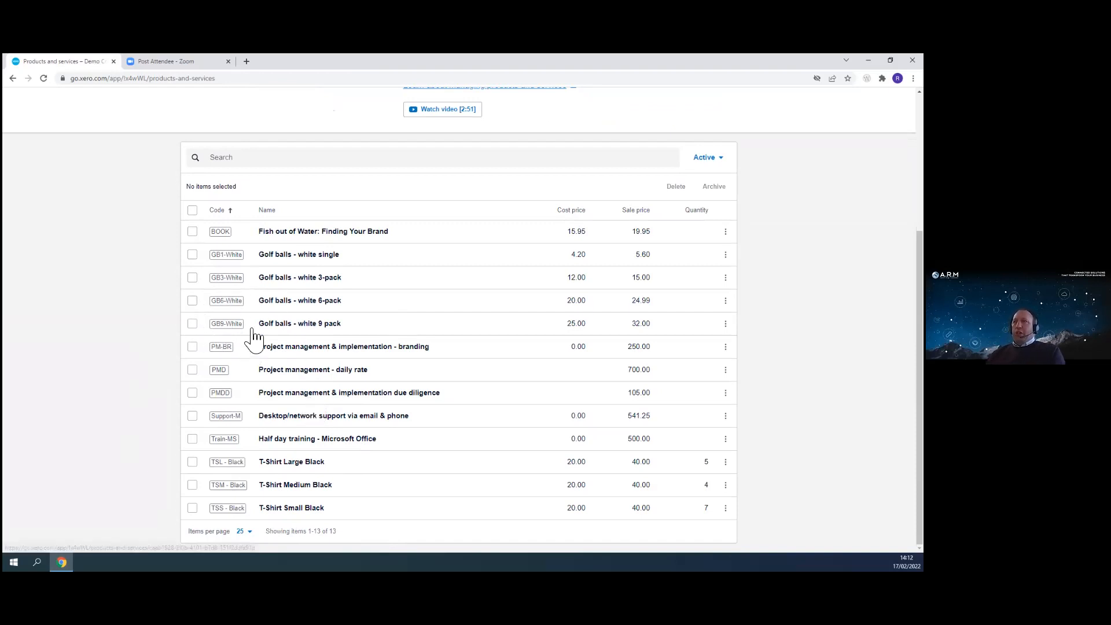
scroll(220, 140, up, 4)
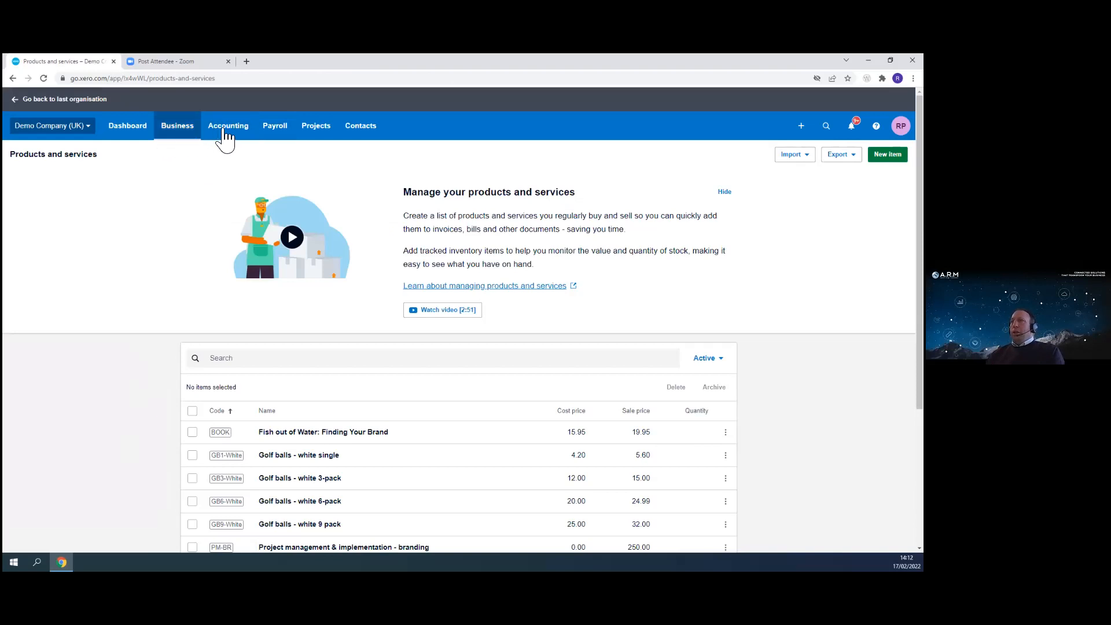
- Reopen invoice INV-0038 for editing and add a new line with item GB3-White, Golf balls - white 3-pack
click(225, 133)
click(180, 133)
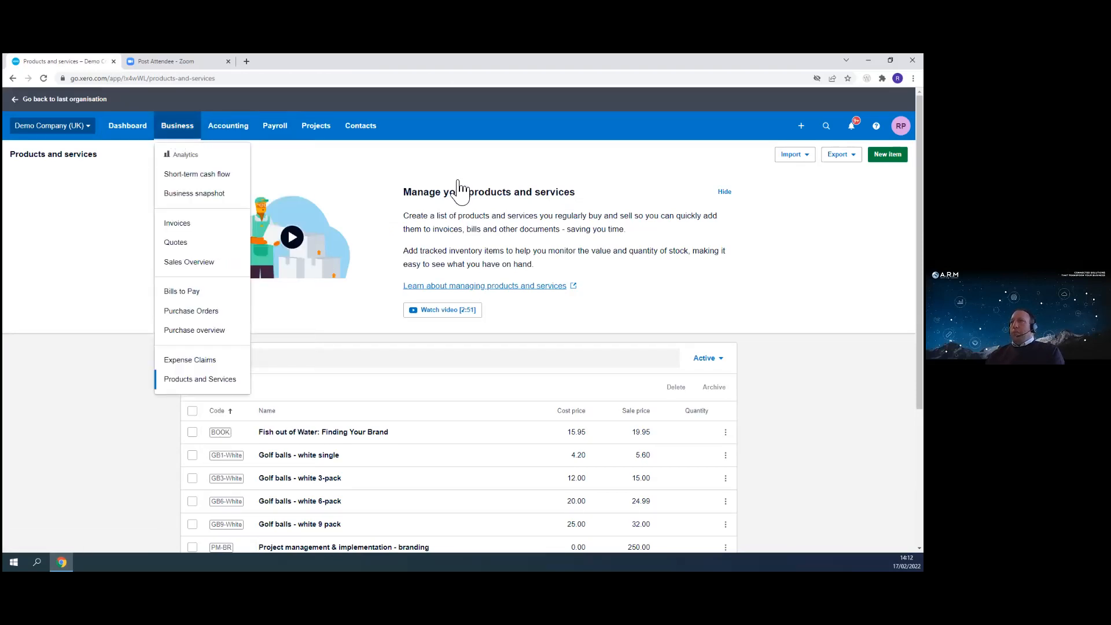
click(218, 240)
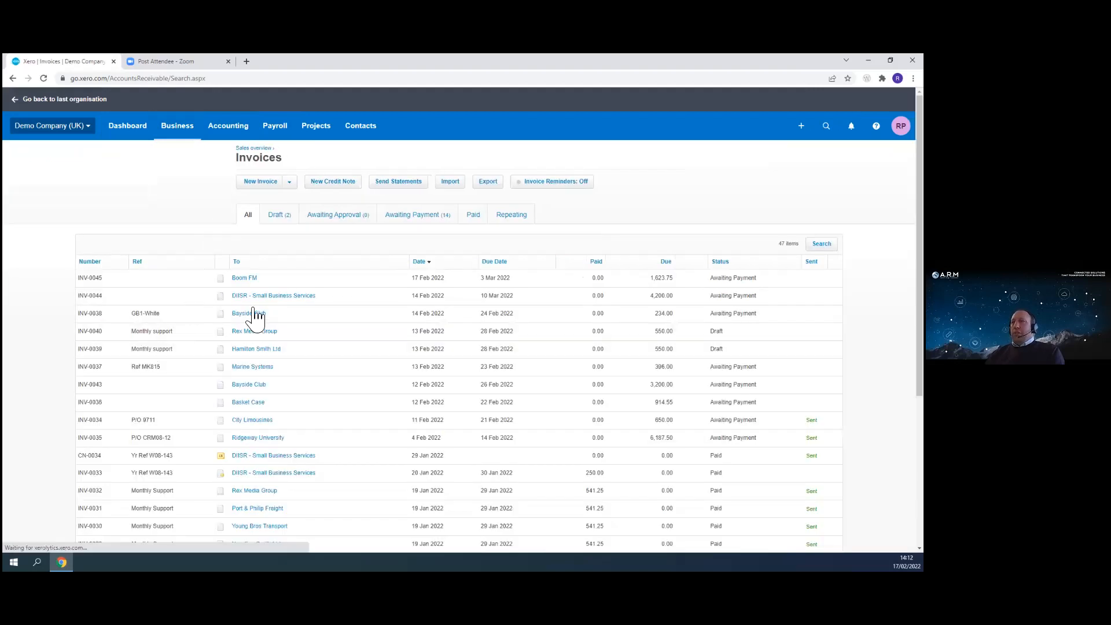
click(255, 321)
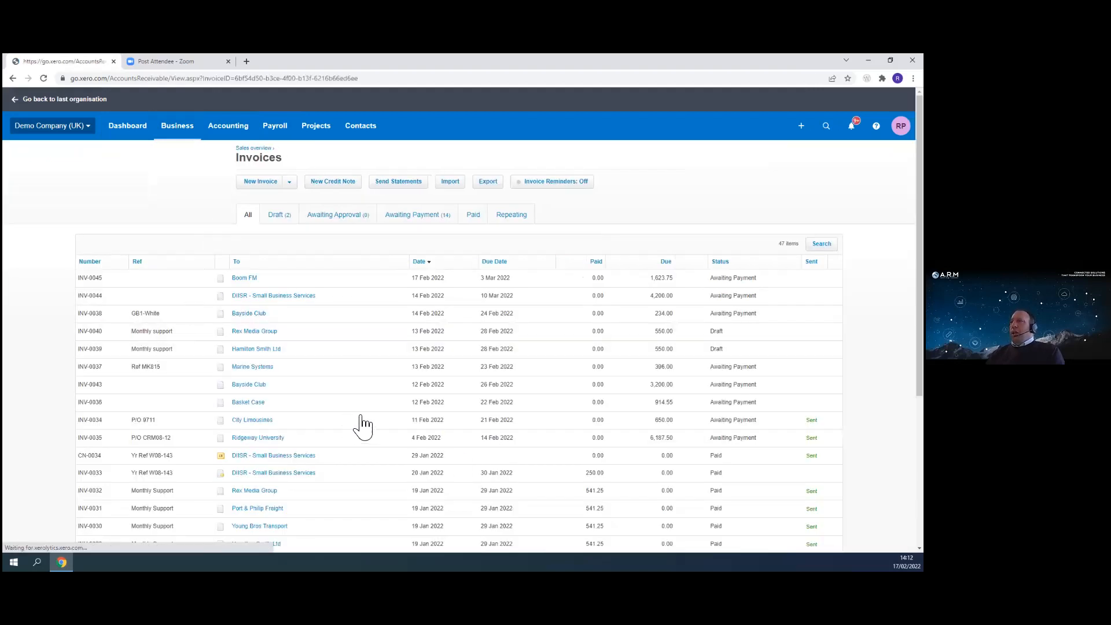
click(707, 194)
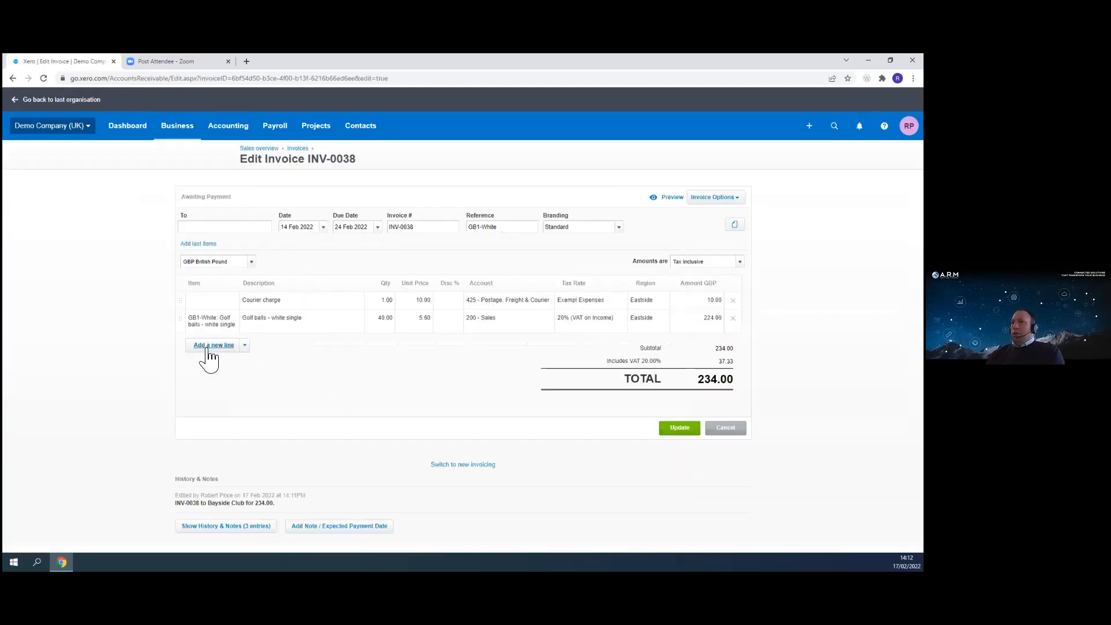
click(208, 362)
click(228, 345)
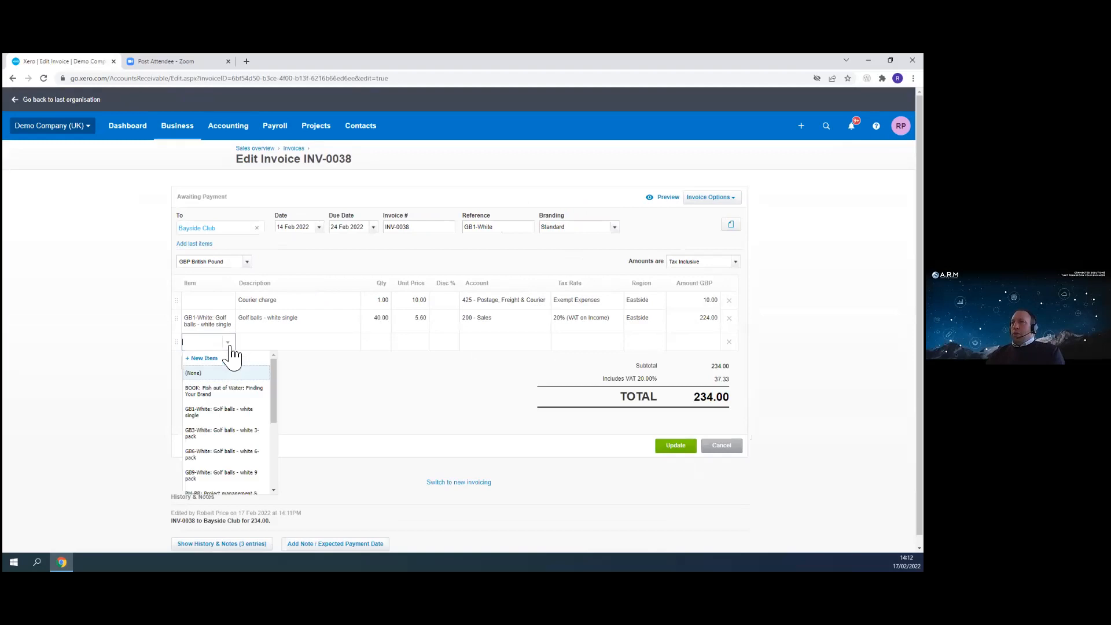
click(208, 443)
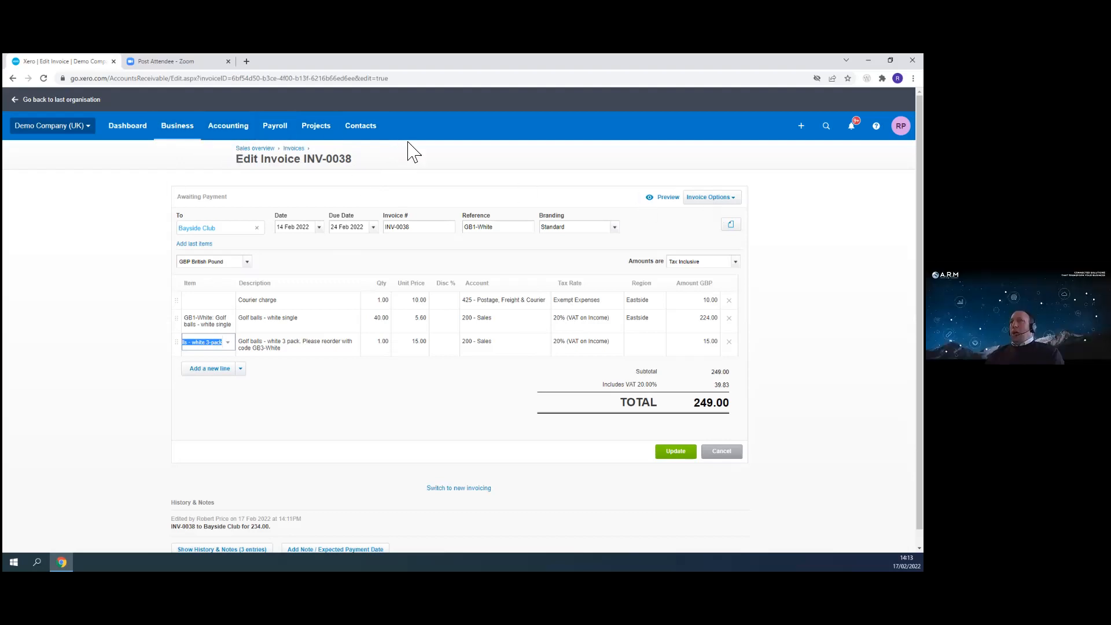
- Leave the invoice for Products and Services and scroll through the item list and back
click(170, 130)
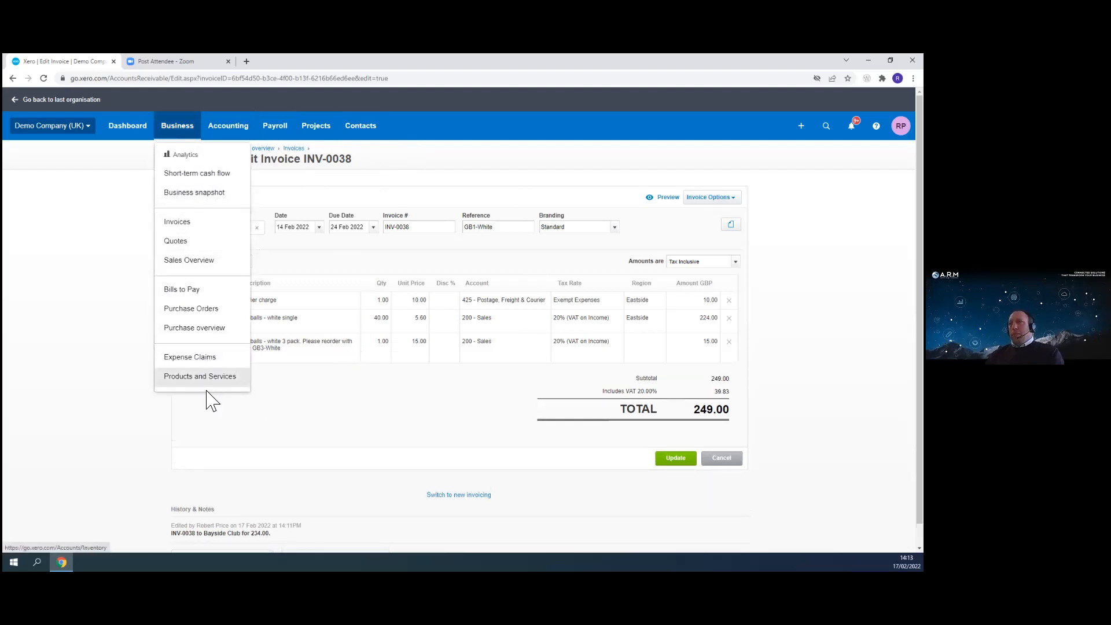
click(143, 371)
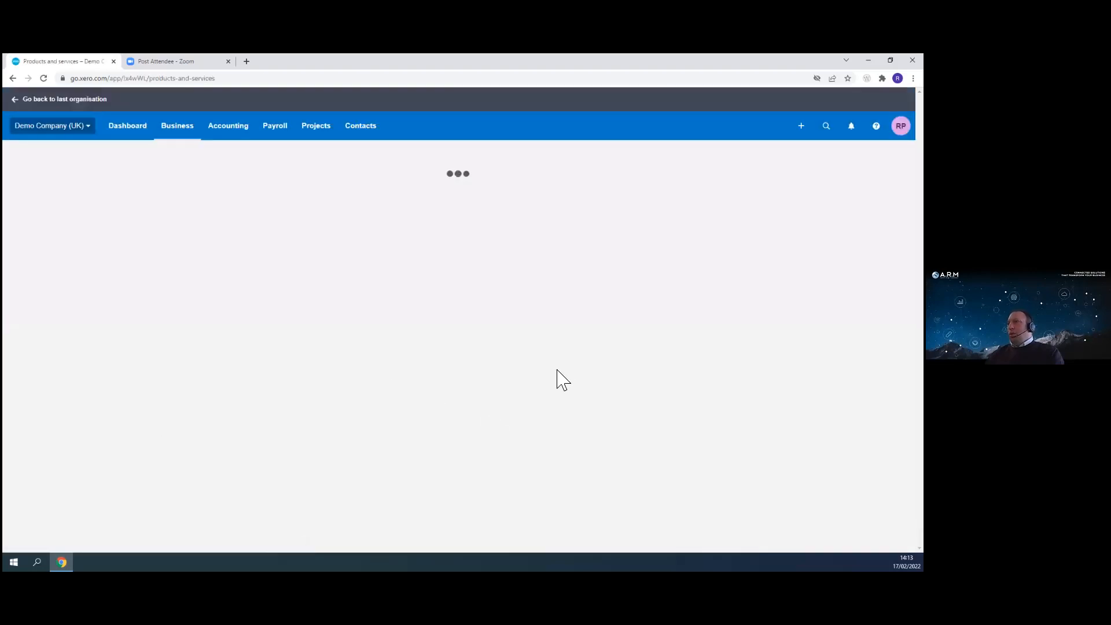
scroll(143, 397, down, 3)
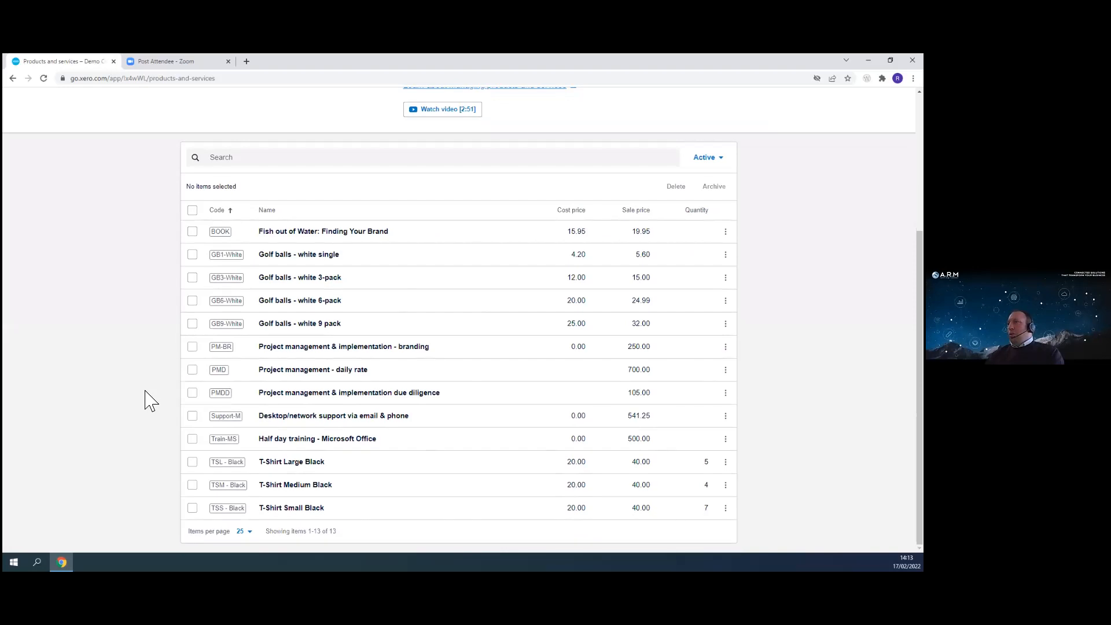
scroll(397, 390, up, 3)
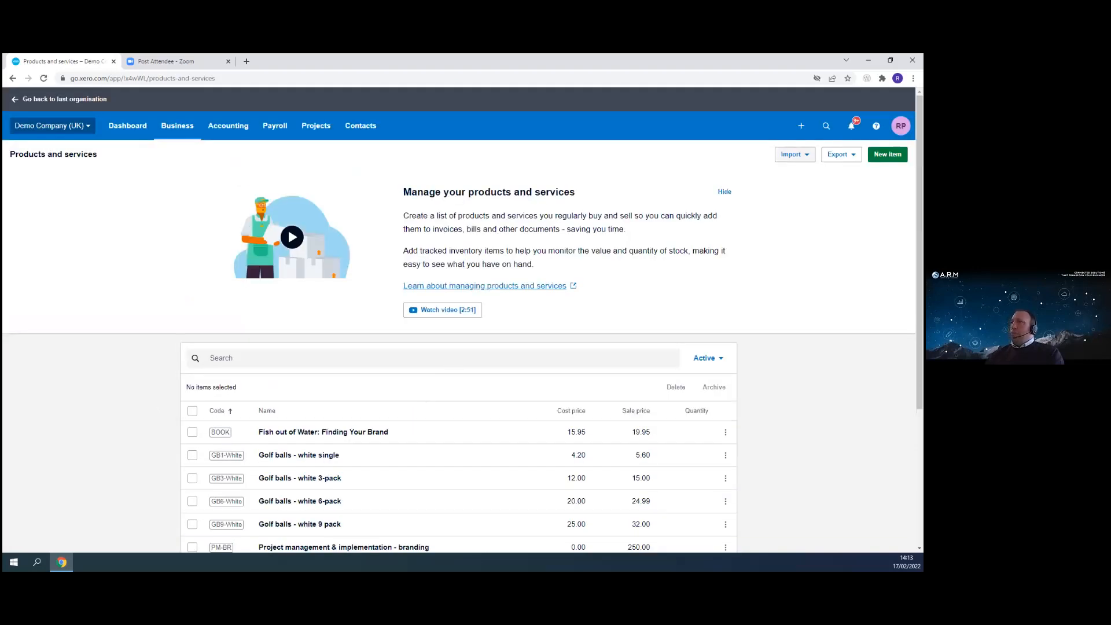
- Open the Import Items page and open the downloaded items template file
click(795, 154)
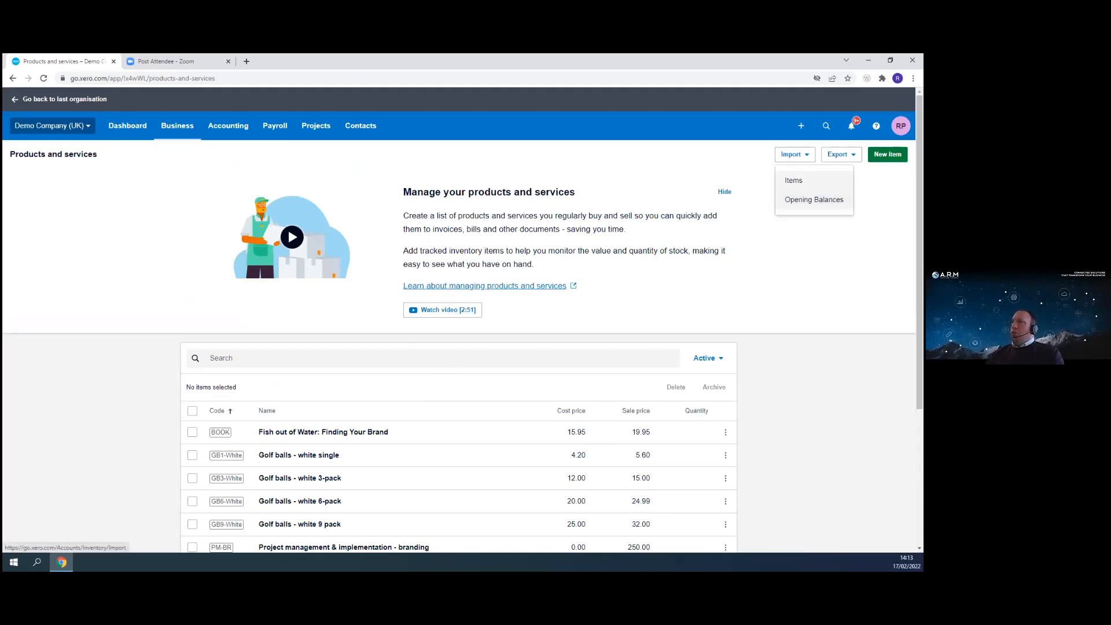
click(794, 180)
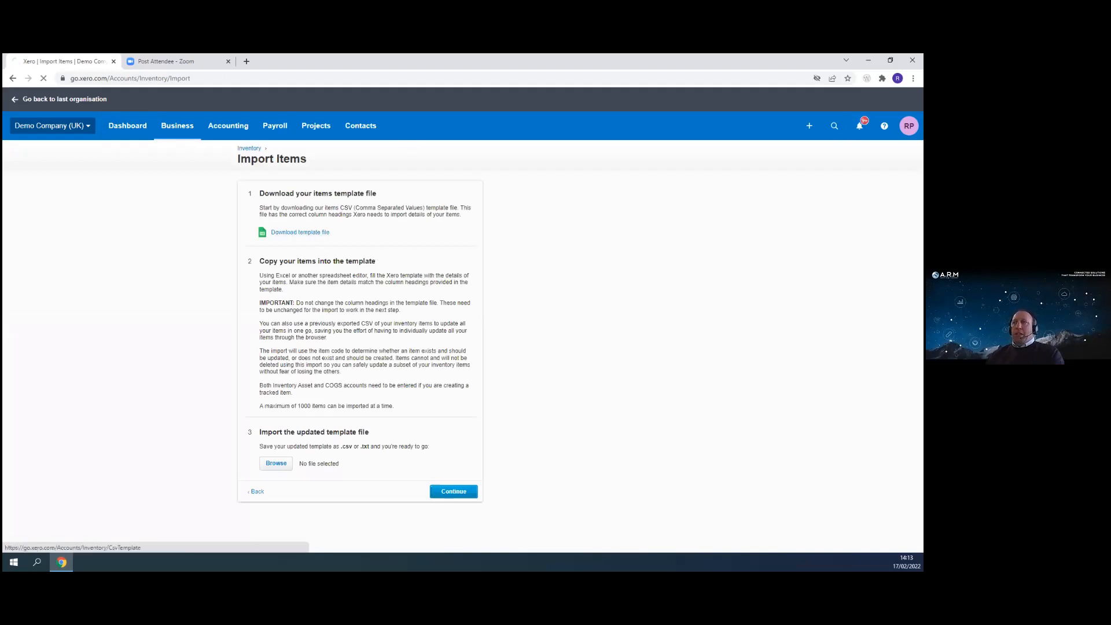
click(52, 539)
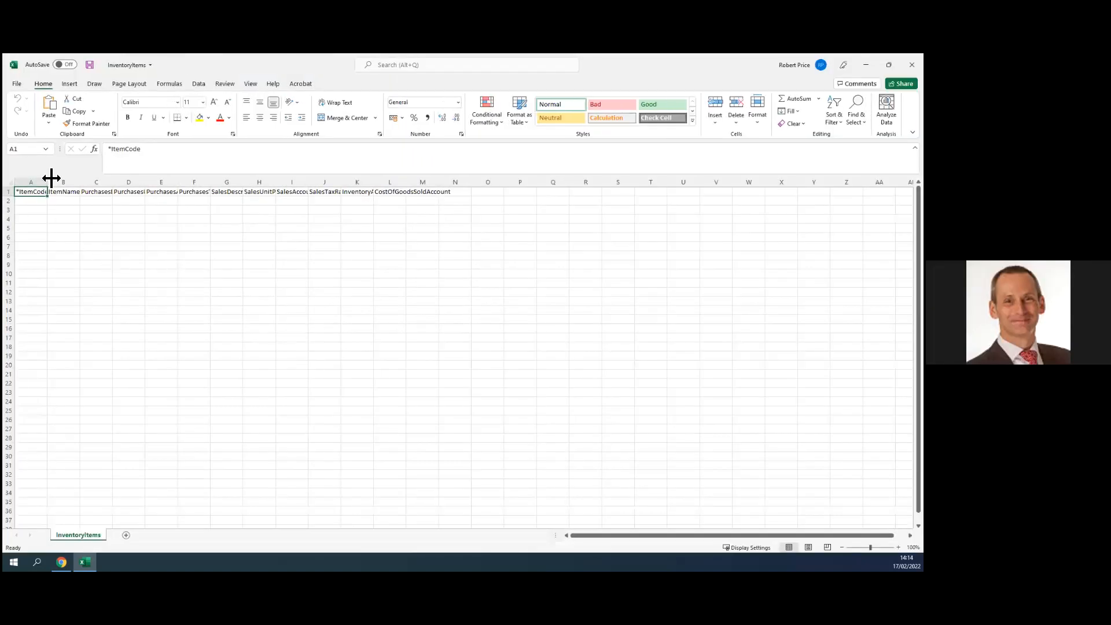
- Widen the template's columns to read every heading, then close the spreadsheet without saving
double_click(47, 184)
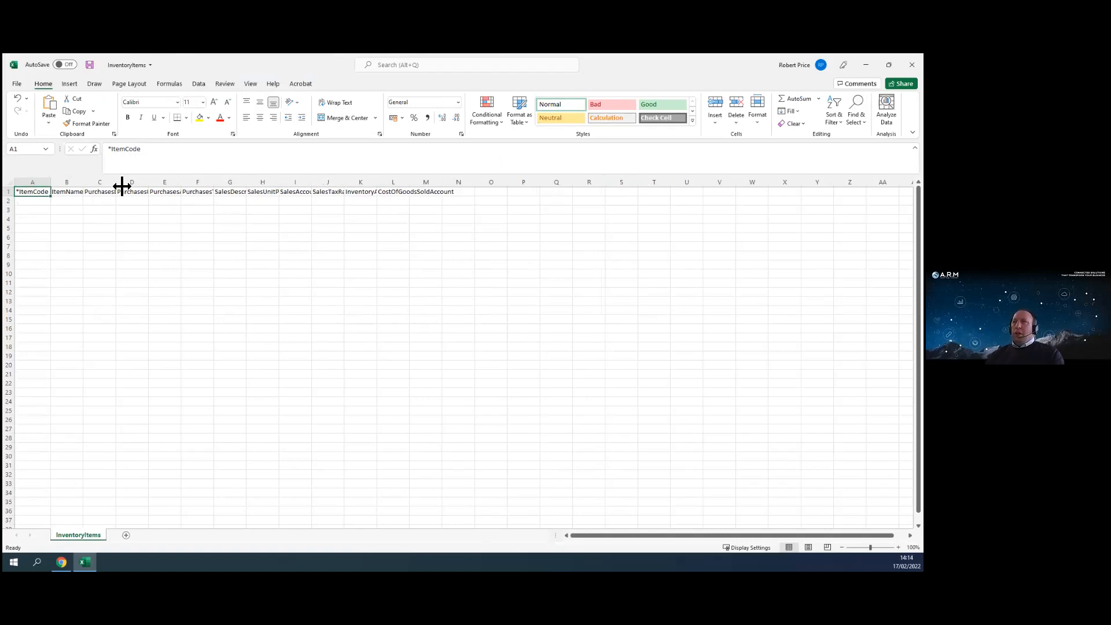
drag(152, 189, 442, 185)
double_click(442, 185)
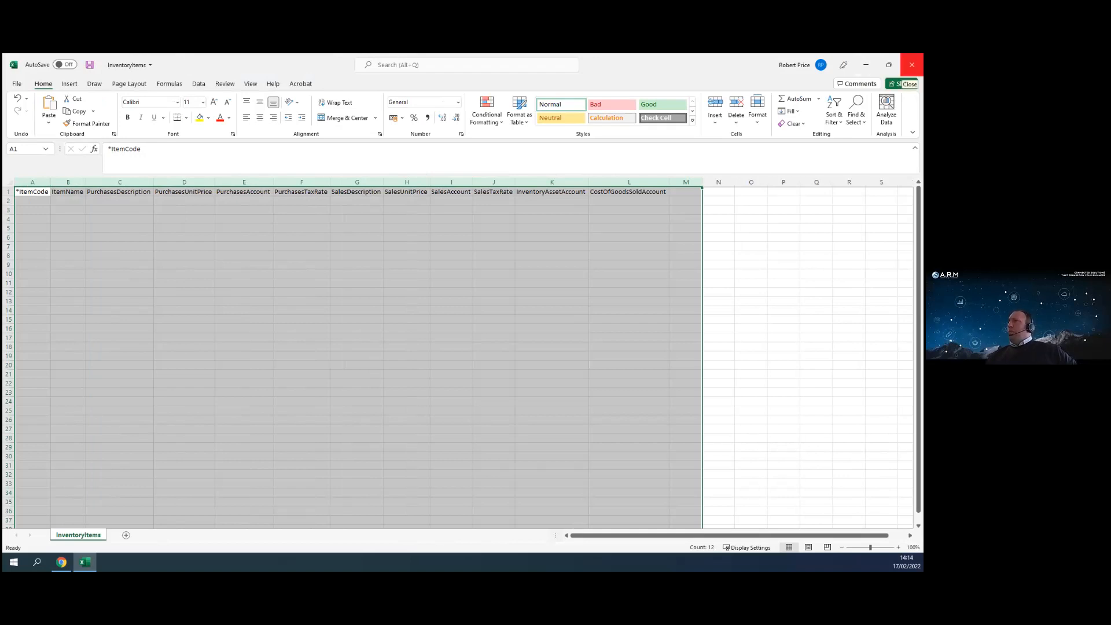
click(912, 65)
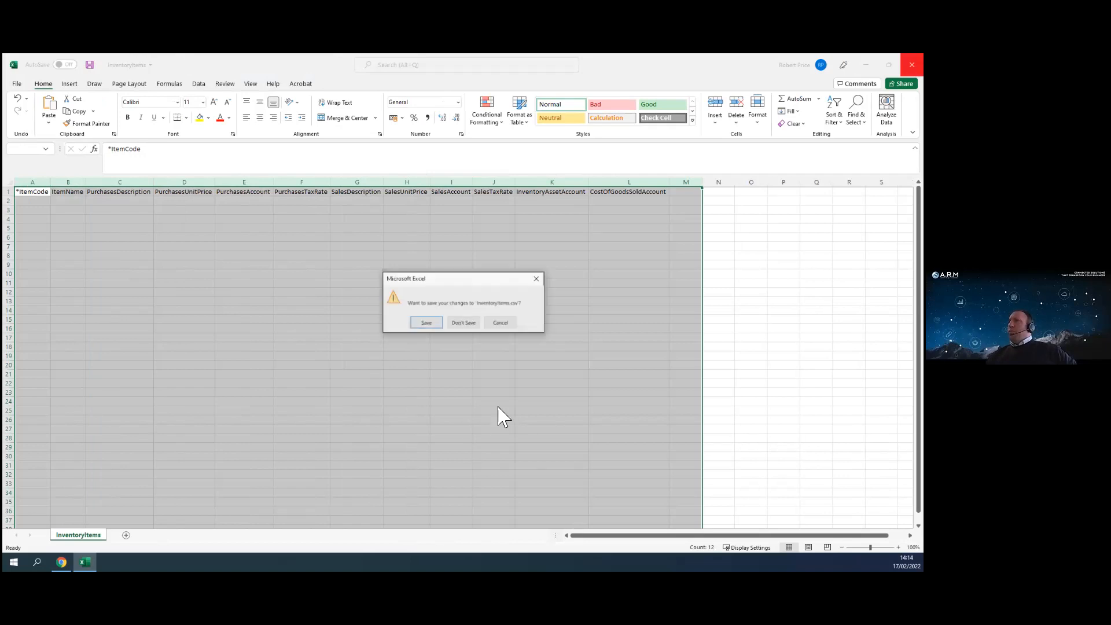
click(465, 323)
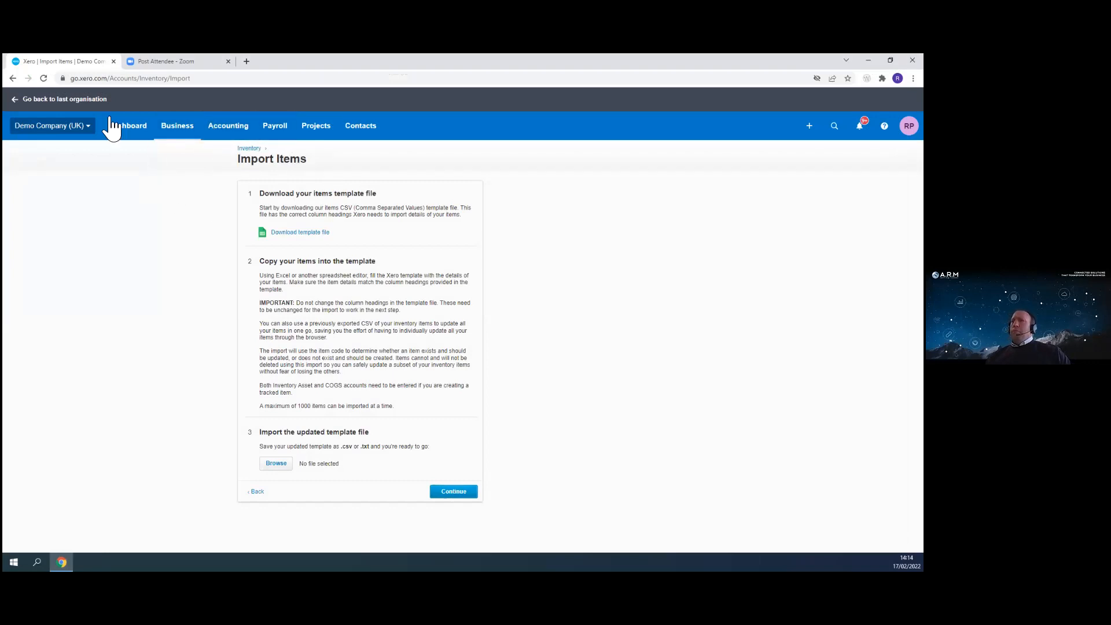
click(25, 133)
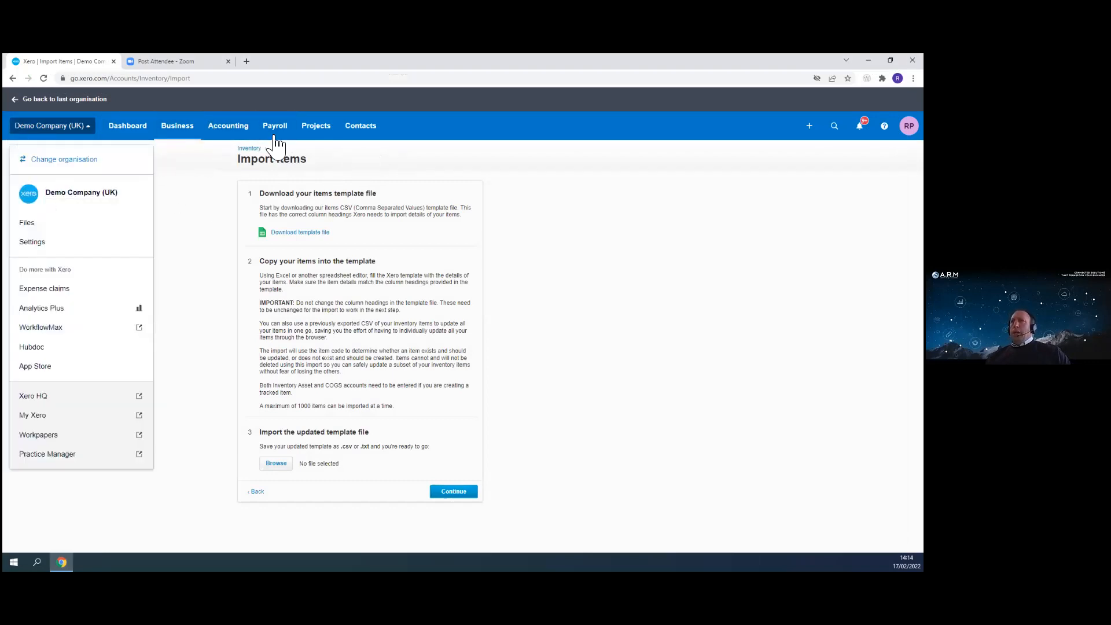
click(237, 135)
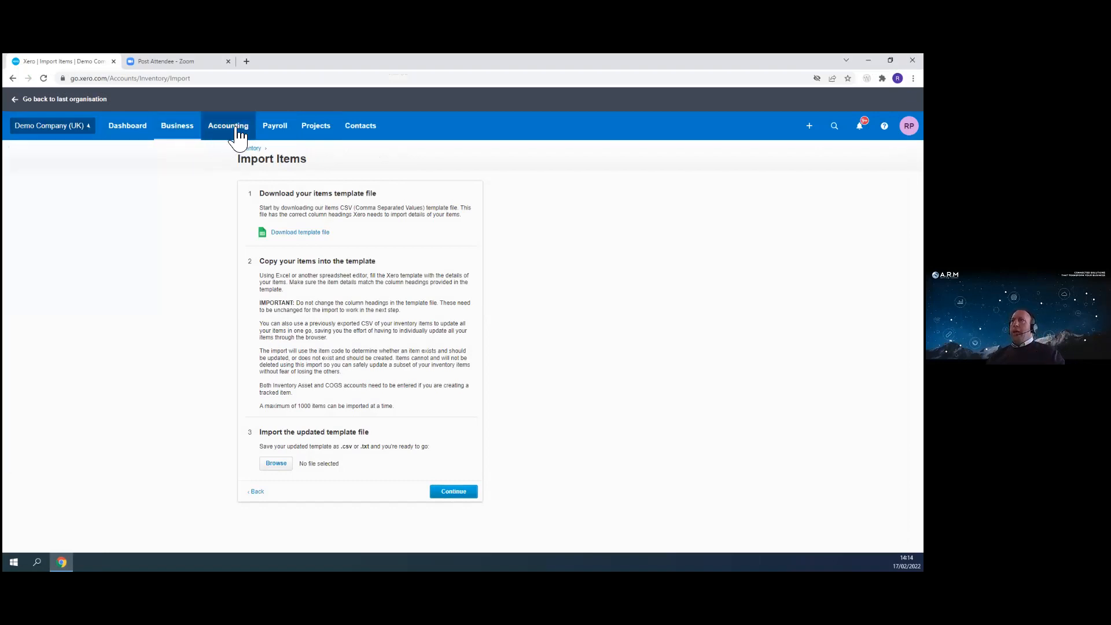
click(167, 135)
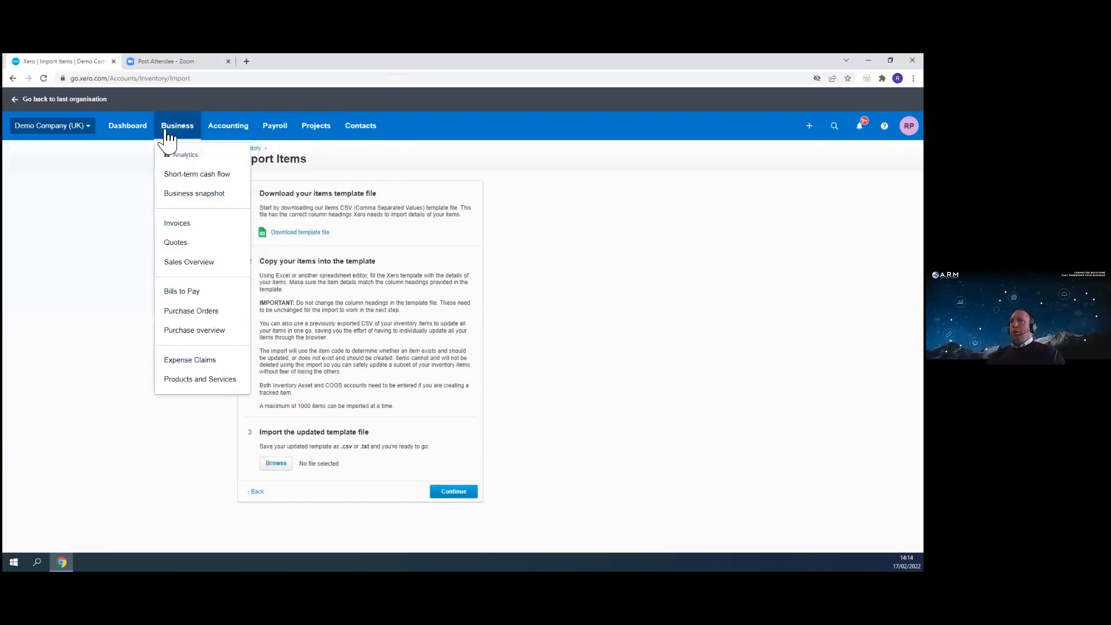
- Open the Reports page and open the Sales By Item report
click(228, 126)
click(238, 176)
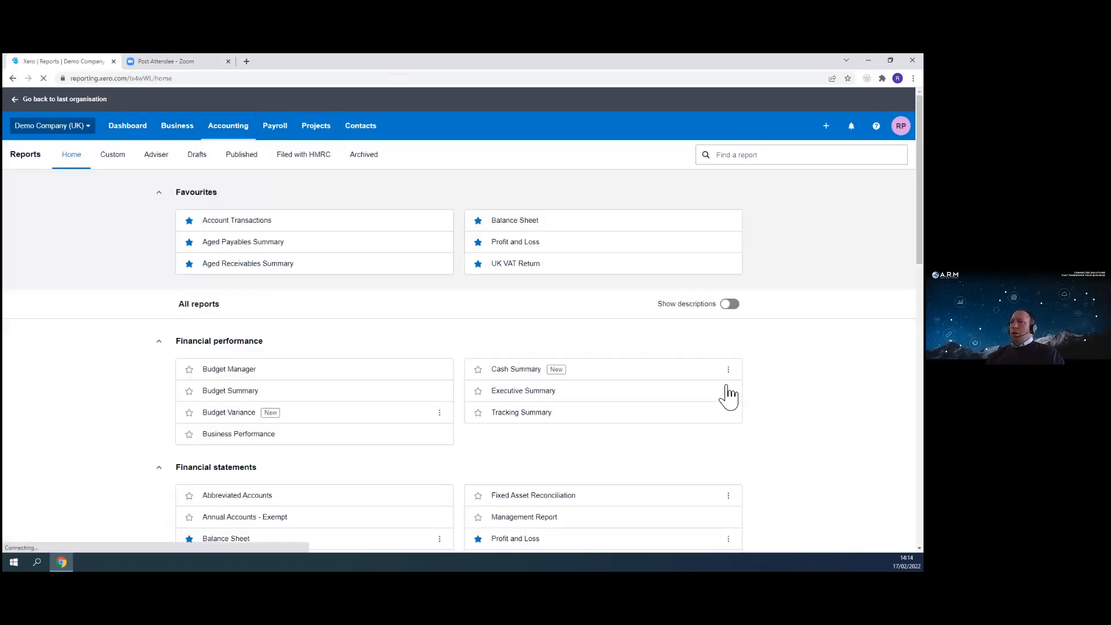
scroll(342, 425, down, 7)
scroll(344, 429, down, 6)
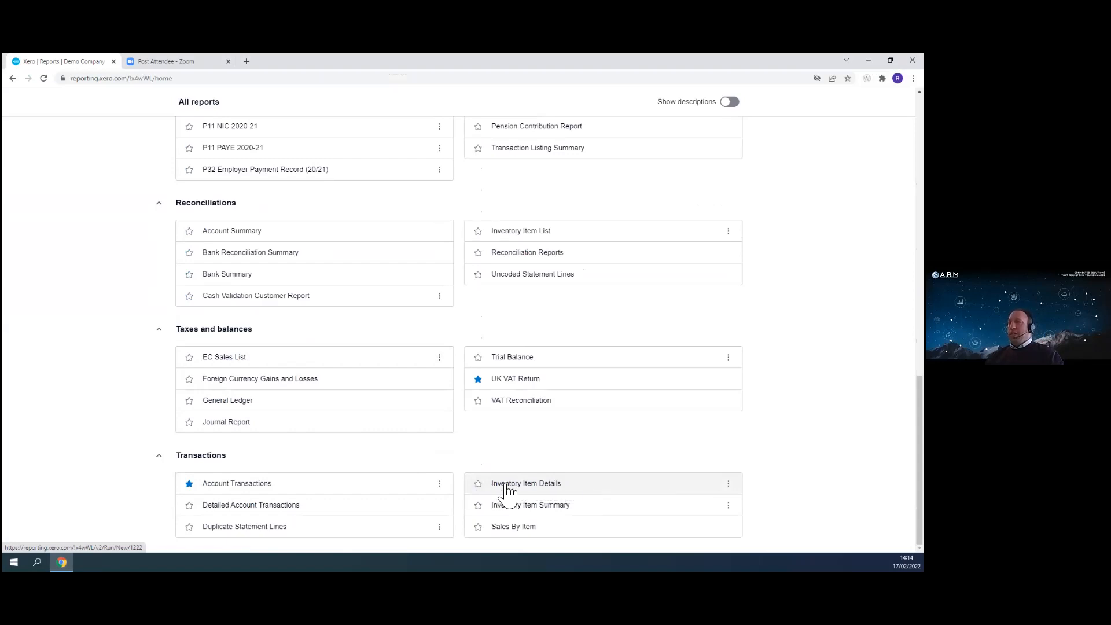
click(516, 535)
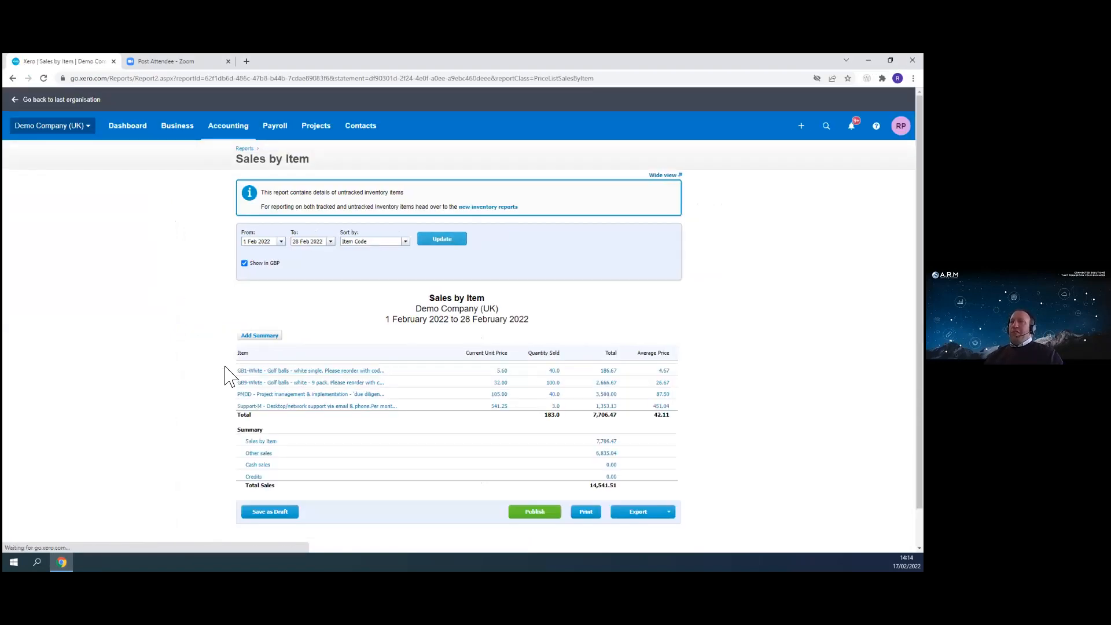
- Set the Sales by Item start date to 1 Jun 2021, update the report, and drill into GB1-White sales
click(281, 242)
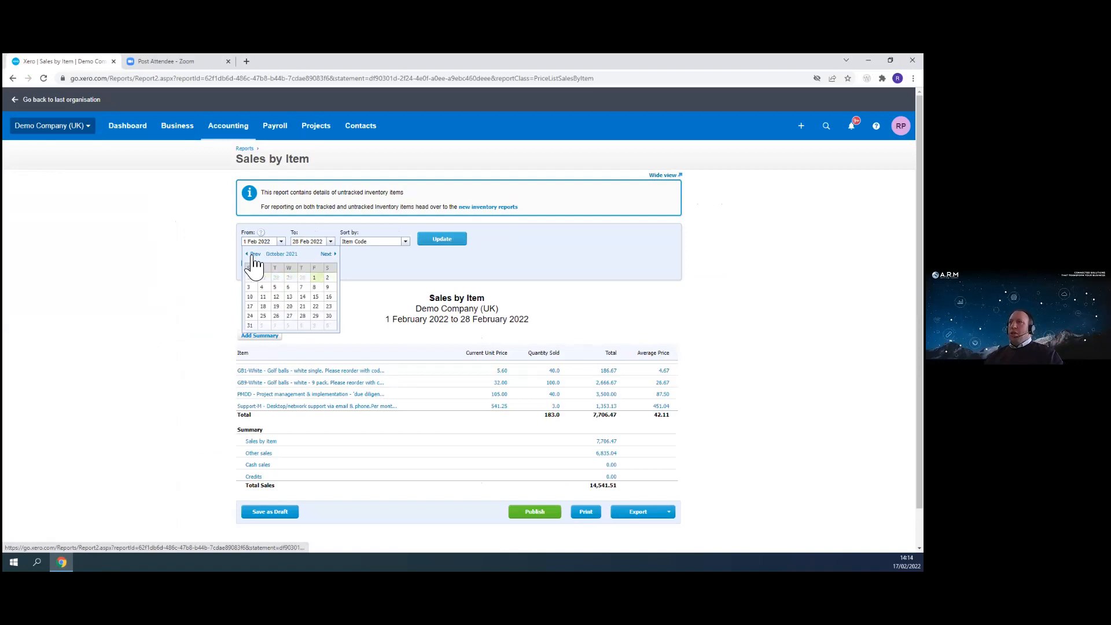
click(253, 255)
click(253, 255)
click(253, 255)
click(252, 255)
click(275, 278)
click(450, 251)
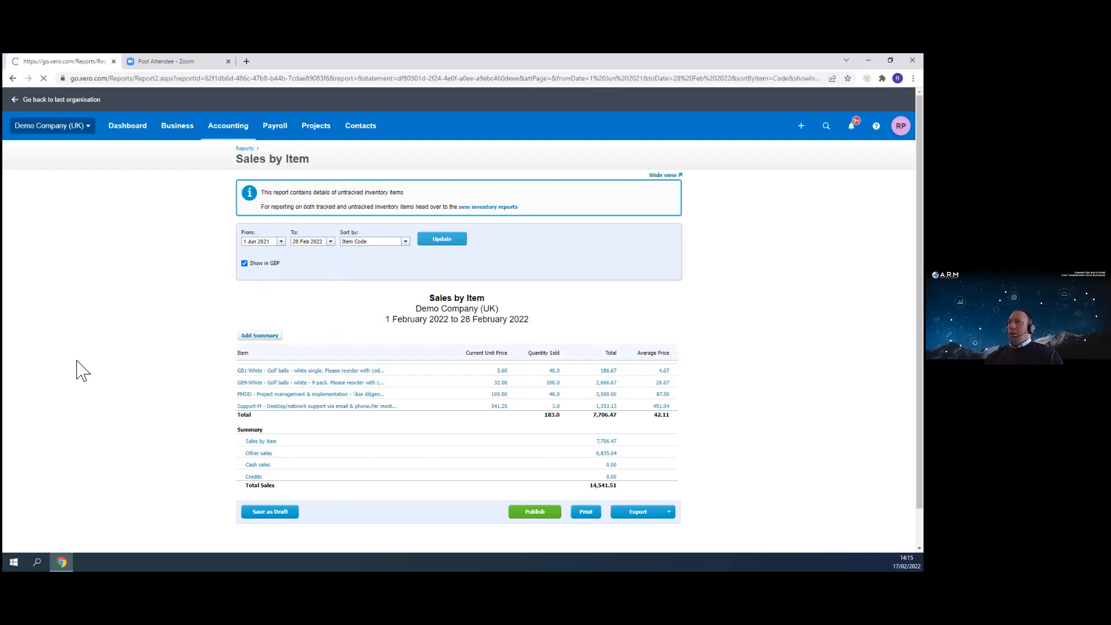
click(407, 242)
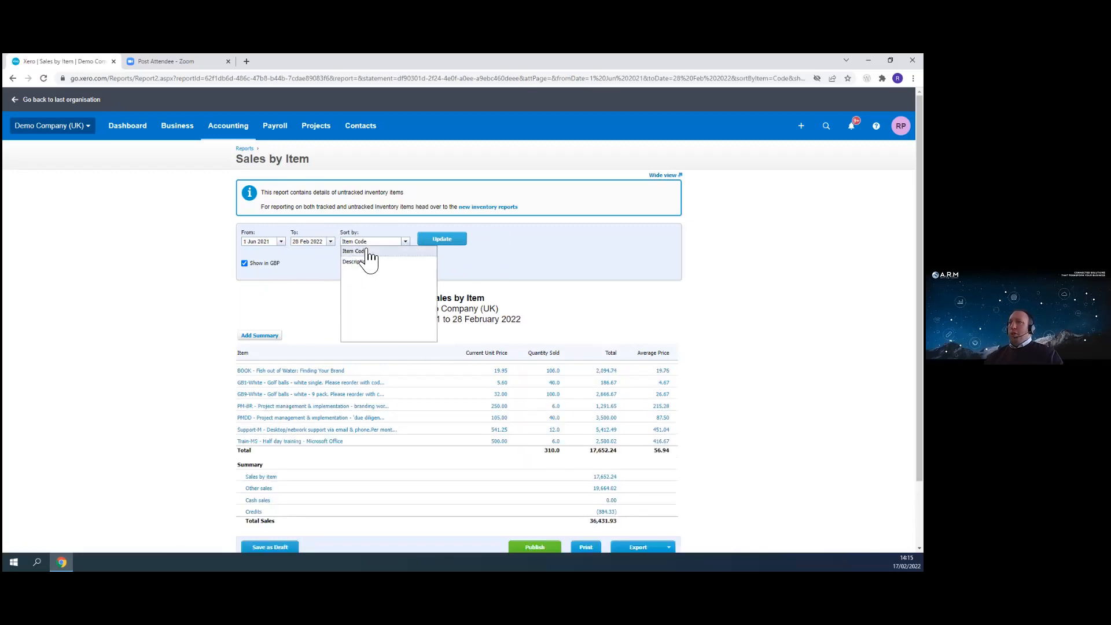
click(509, 251)
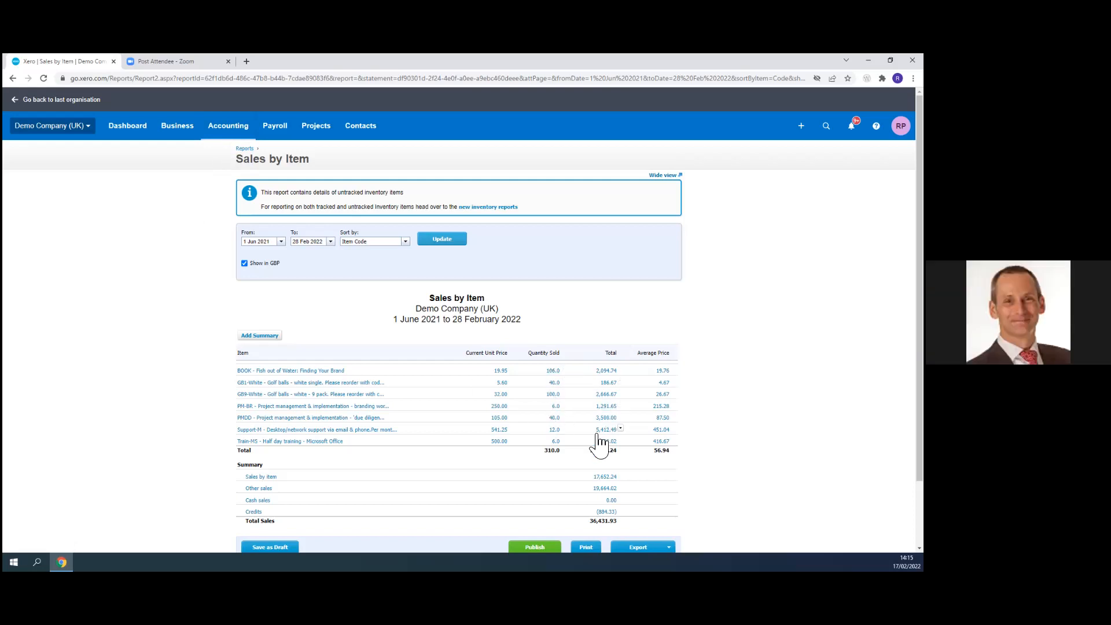
click(274, 384)
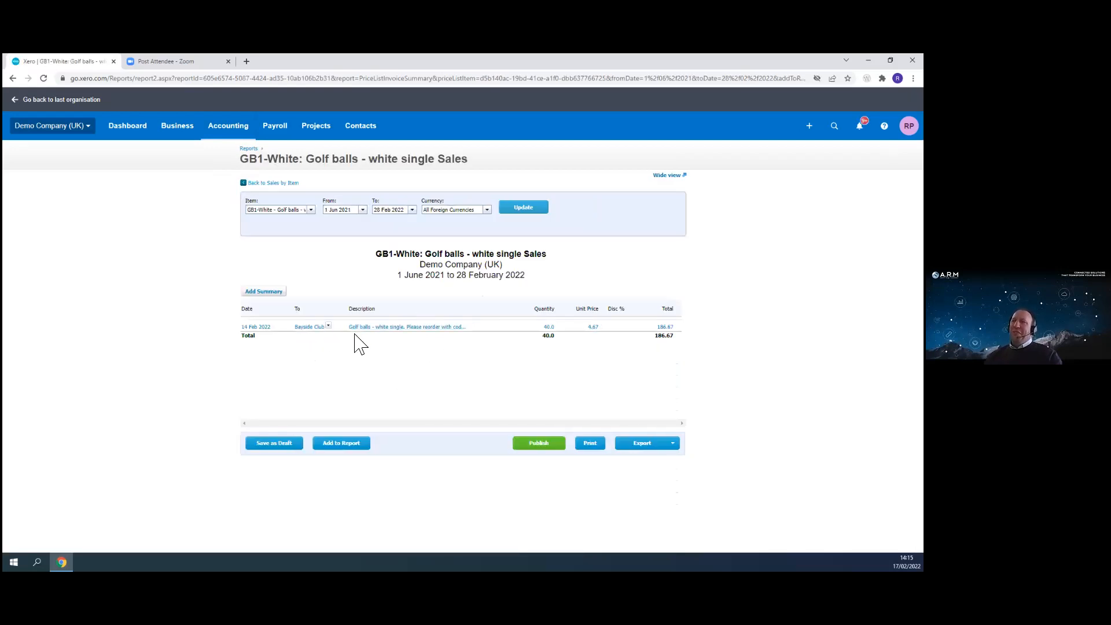
- Go back to the last organisation, then switch to Demo Company (UK) again
click(23, 107)
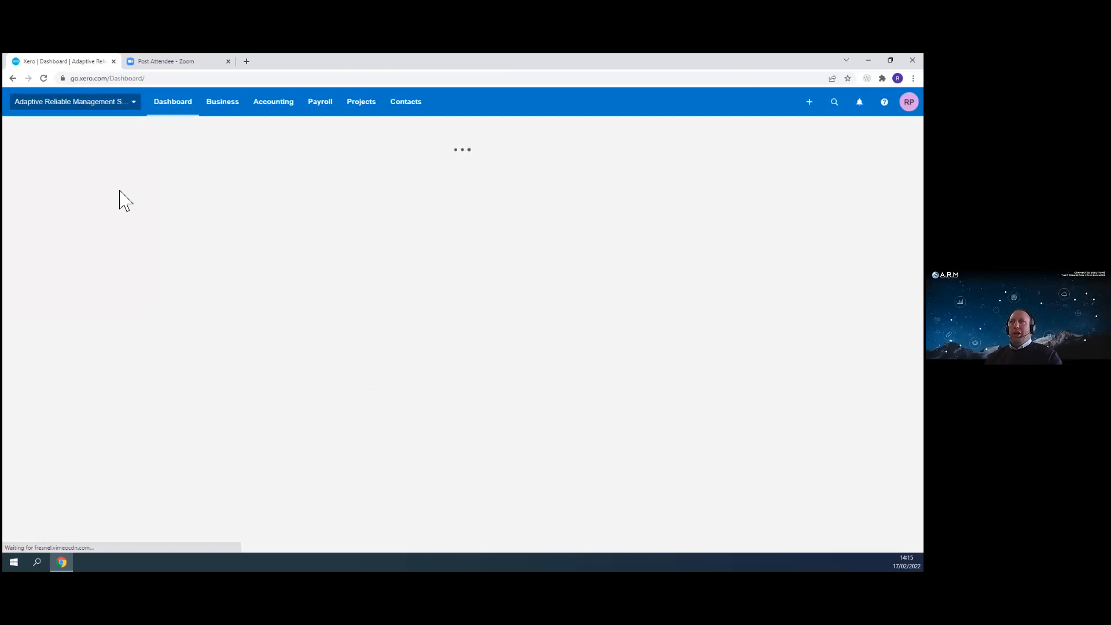
click(91, 104)
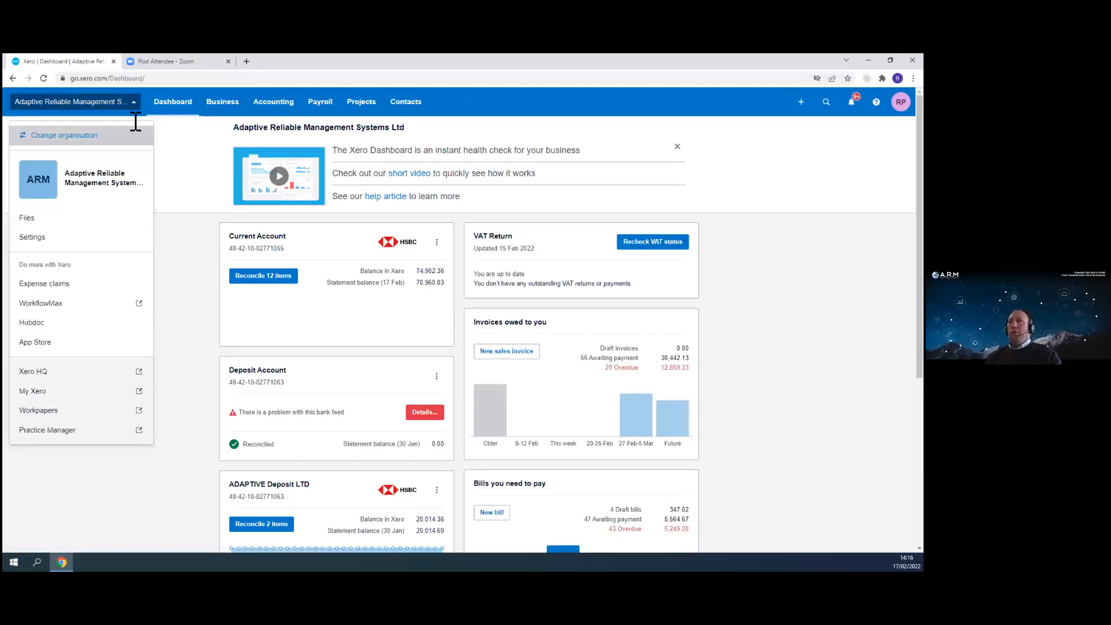
click(110, 135)
click(82, 242)
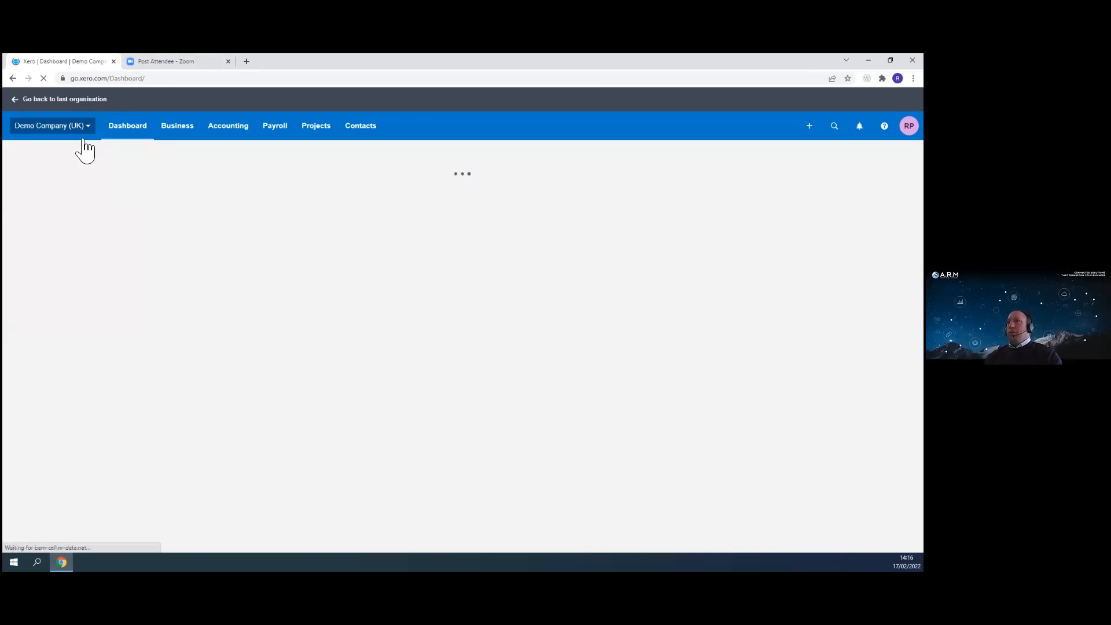
- Open the Reports page and open Budget Manager
click(242, 132)
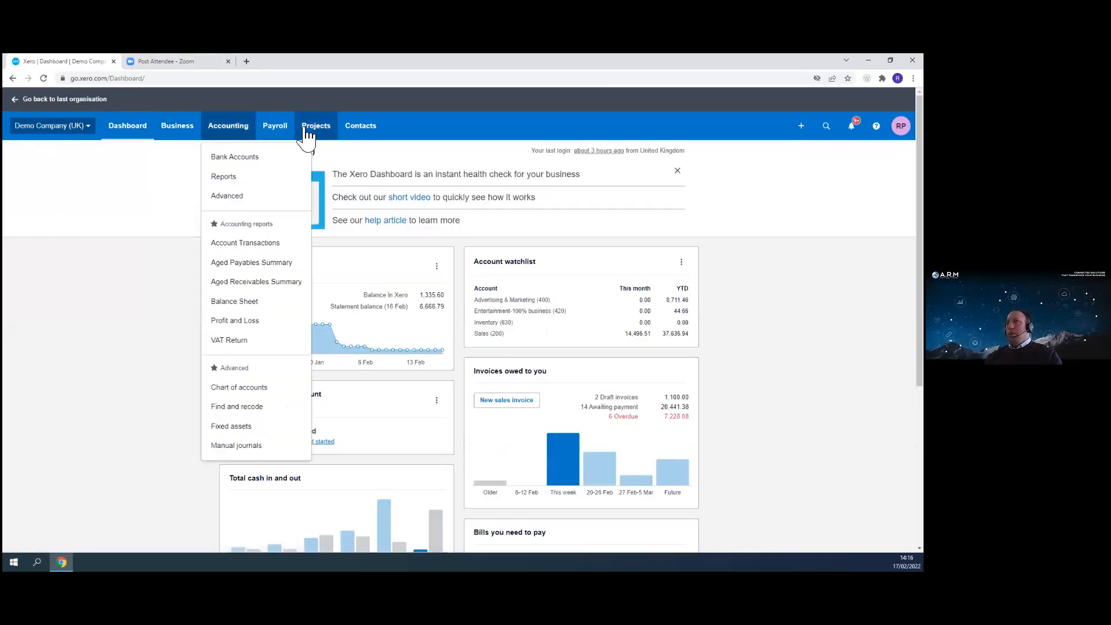
click(179, 133)
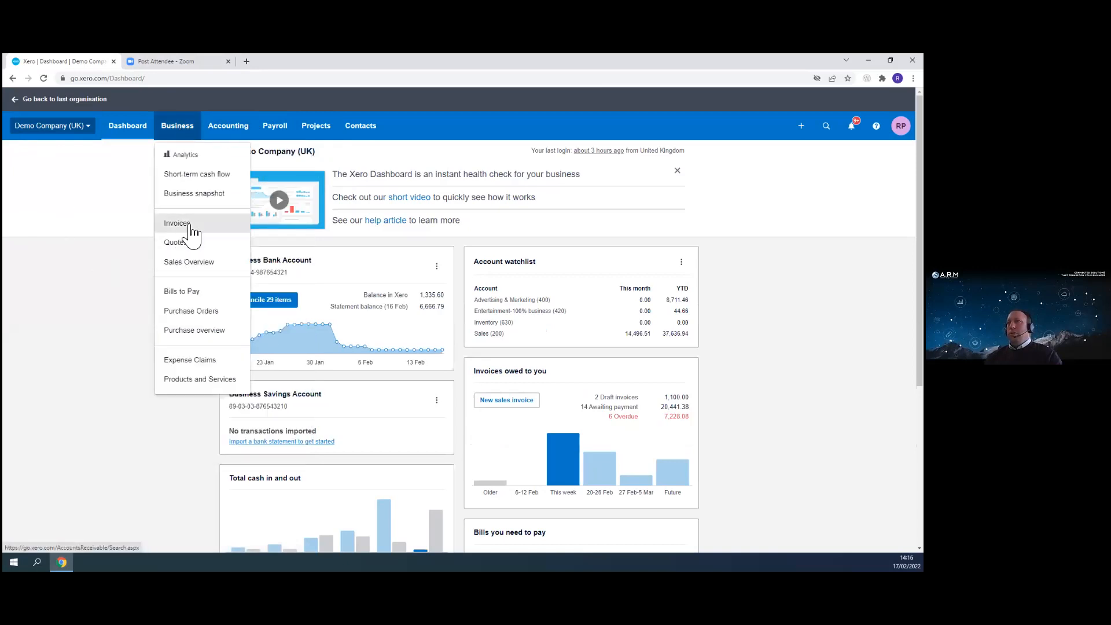
click(234, 132)
click(230, 178)
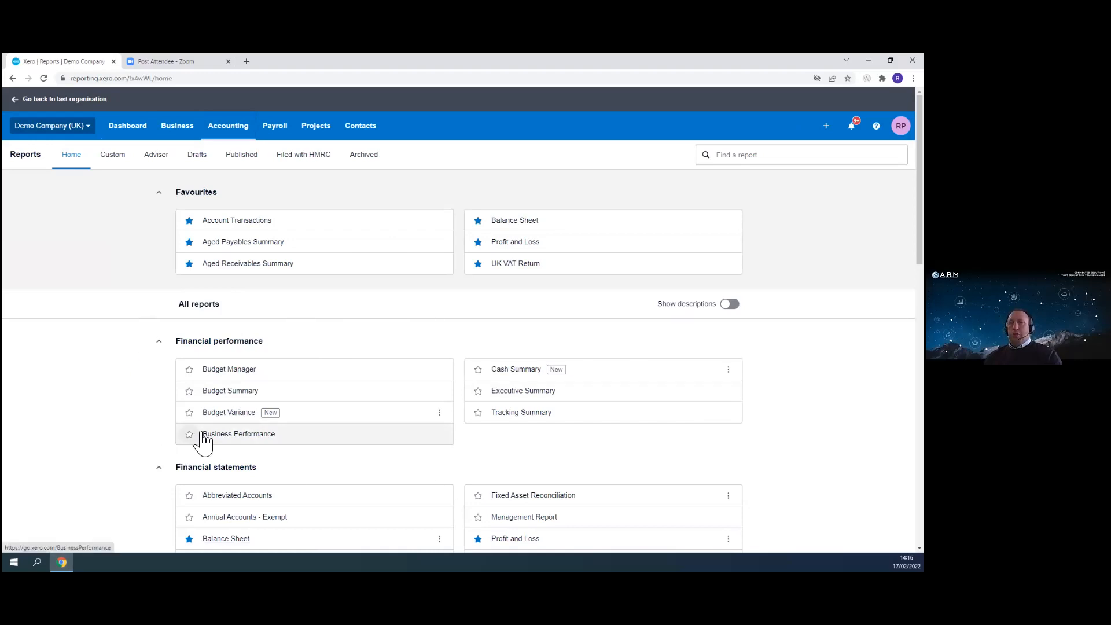
click(233, 371)
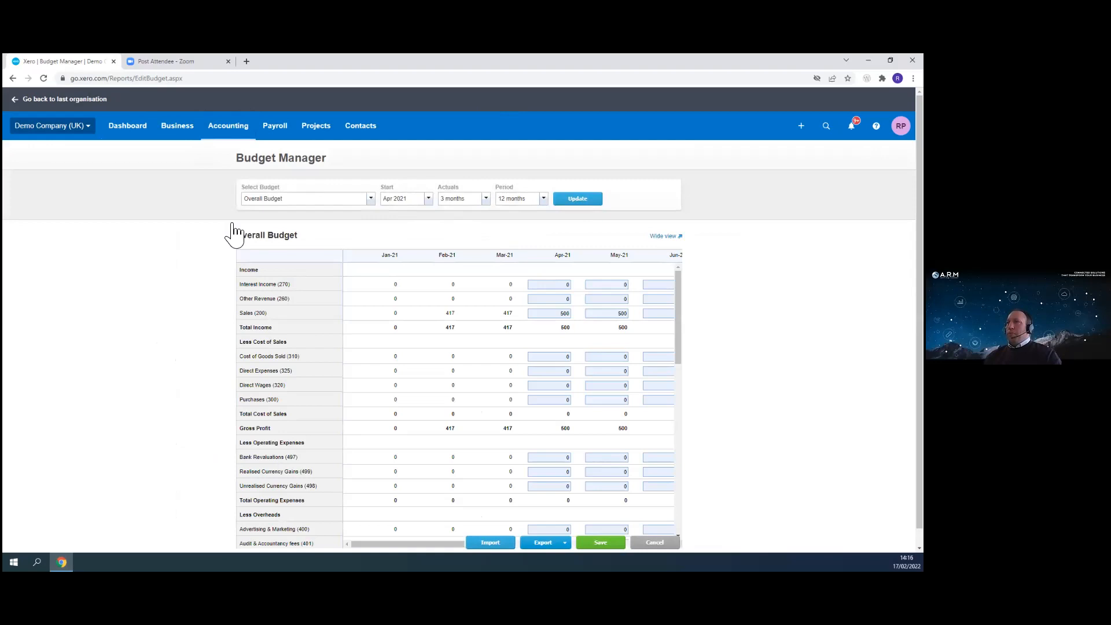
- Select the Proposed Budget in Budget Manager
click(370, 198)
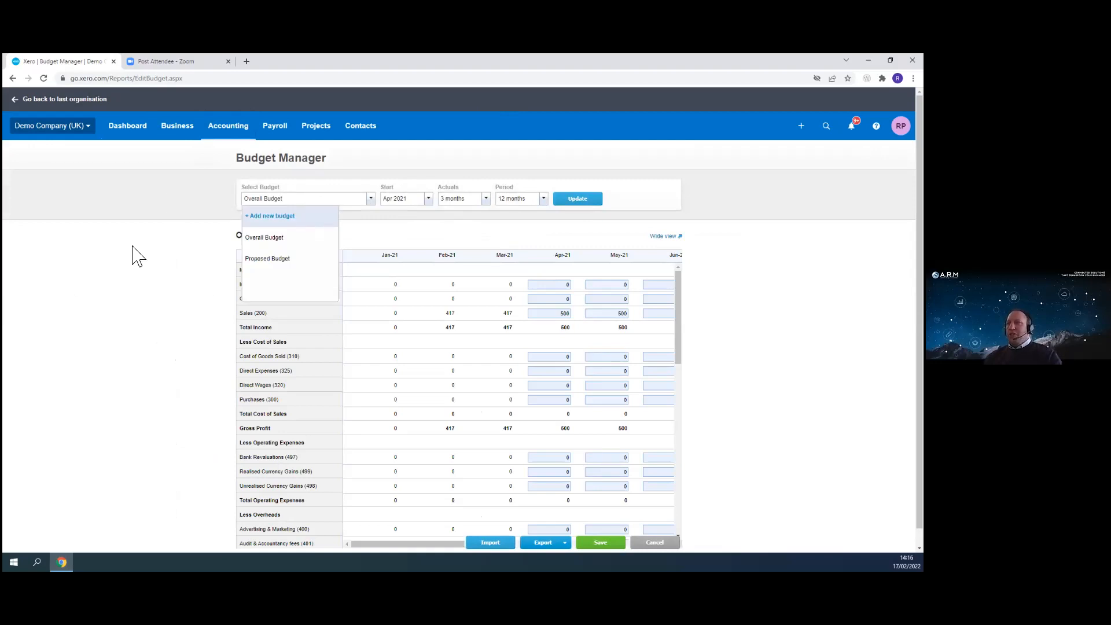
click(276, 260)
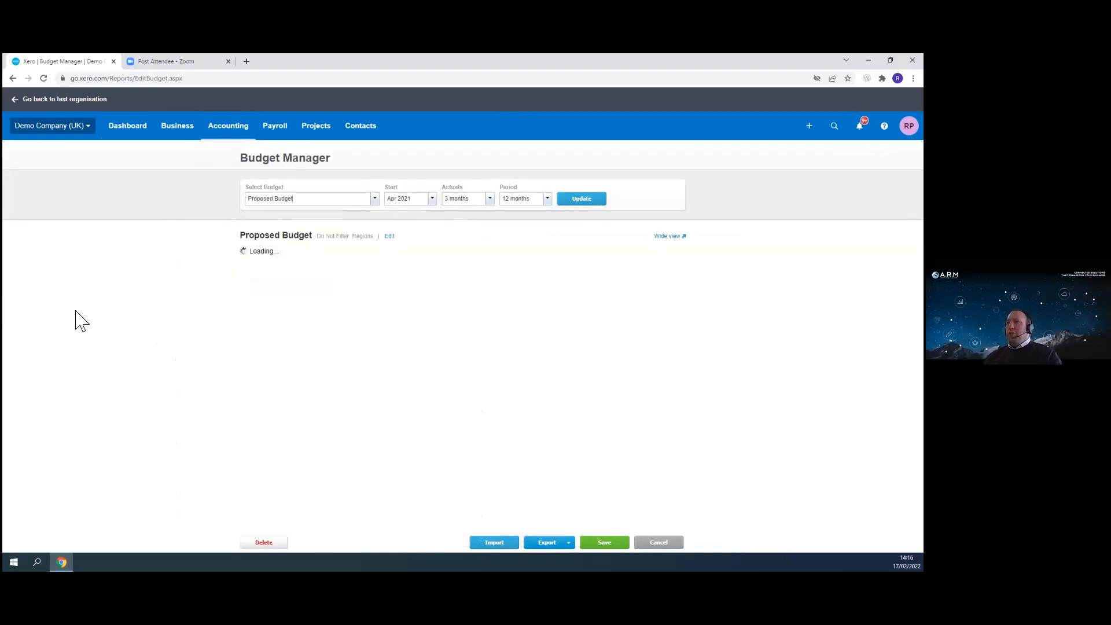
scroll(459, 318, down, 1)
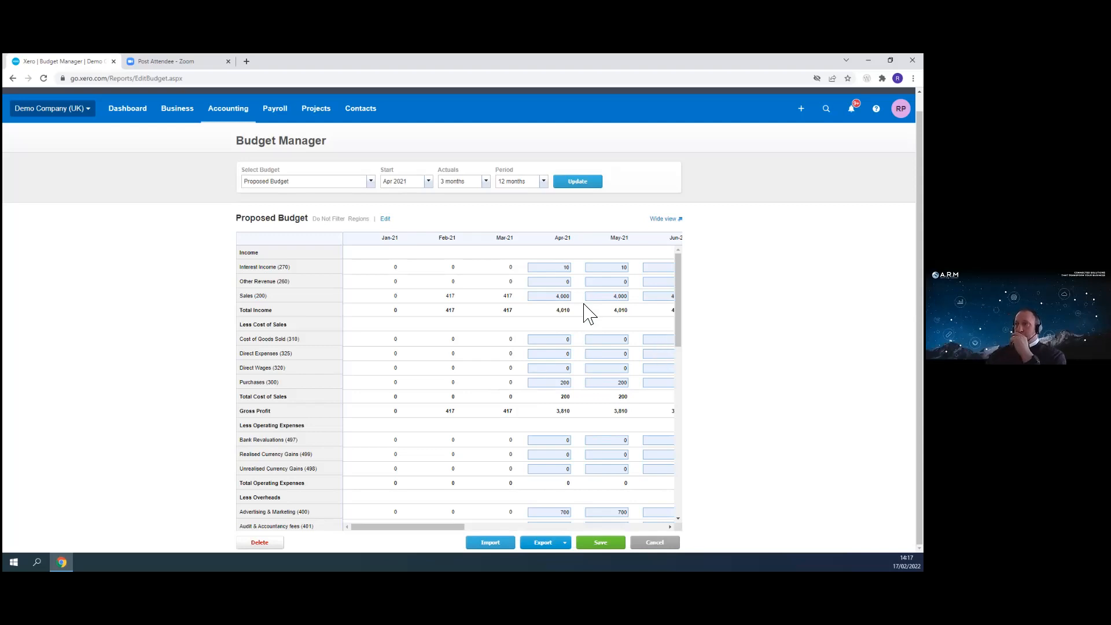
- Set April 2021 Interest Income to 20 and apply a formula adjusting it by amount each month
click(557, 268)
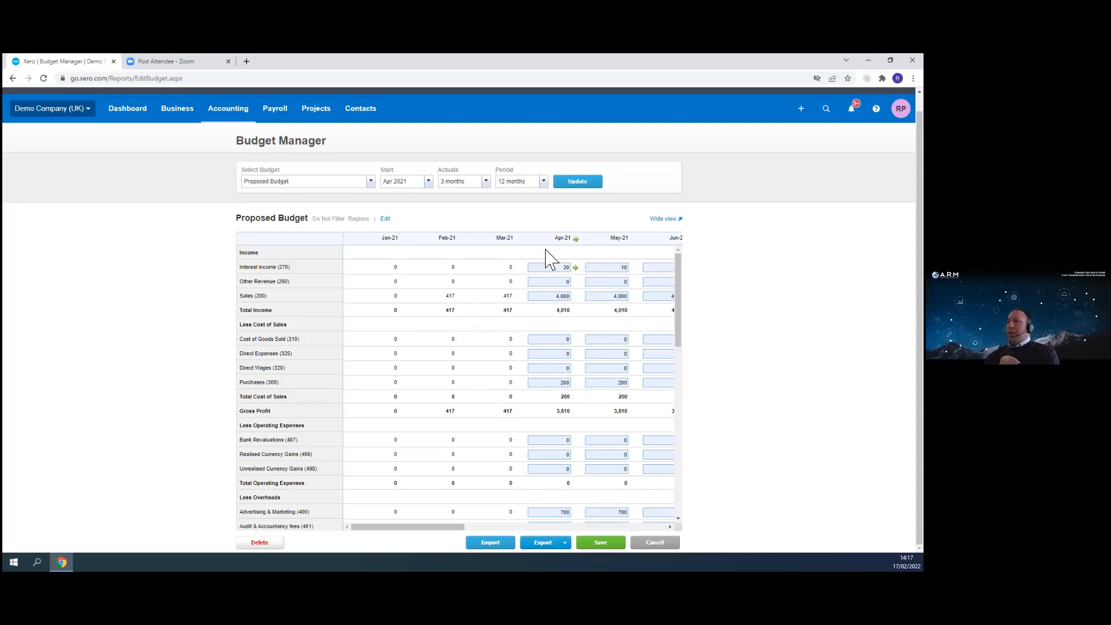
click(542, 267)
click(576, 268)
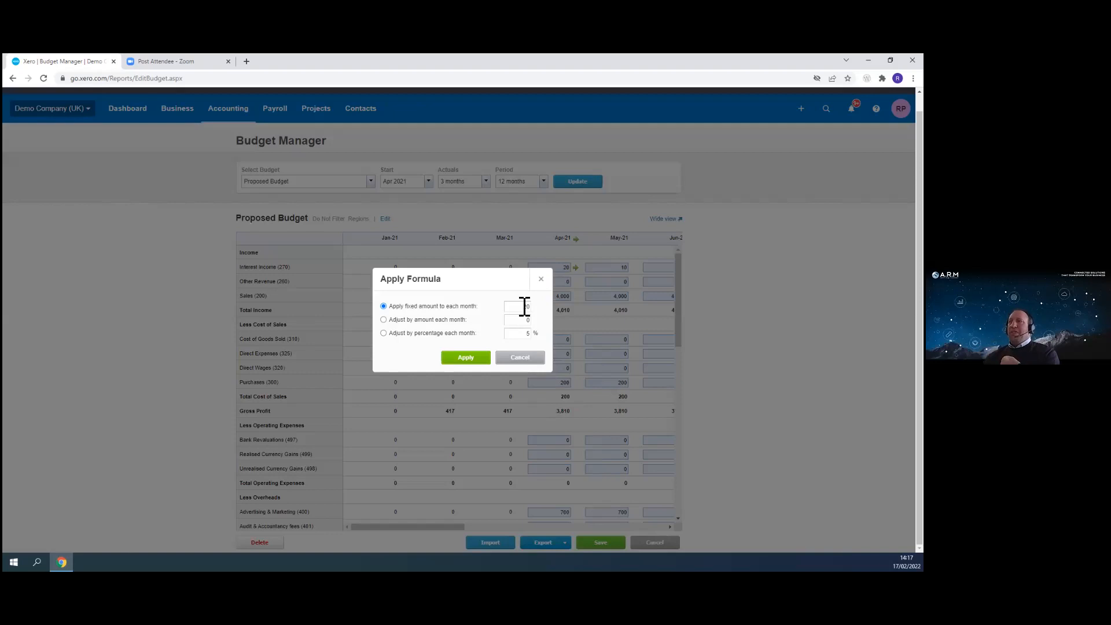
click(383, 319)
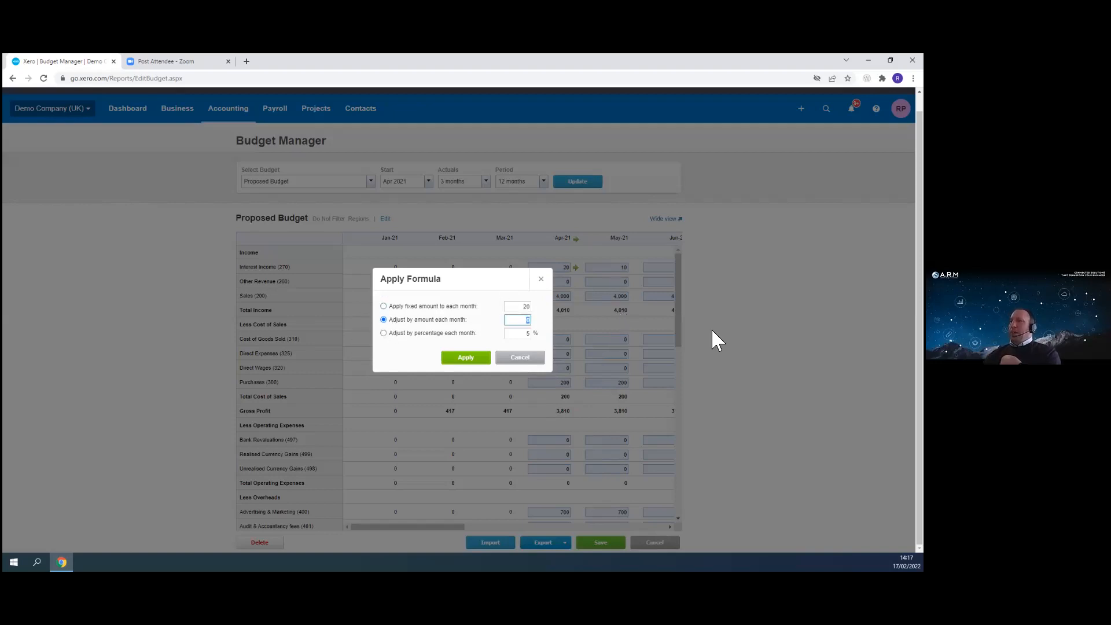
click(465, 359)
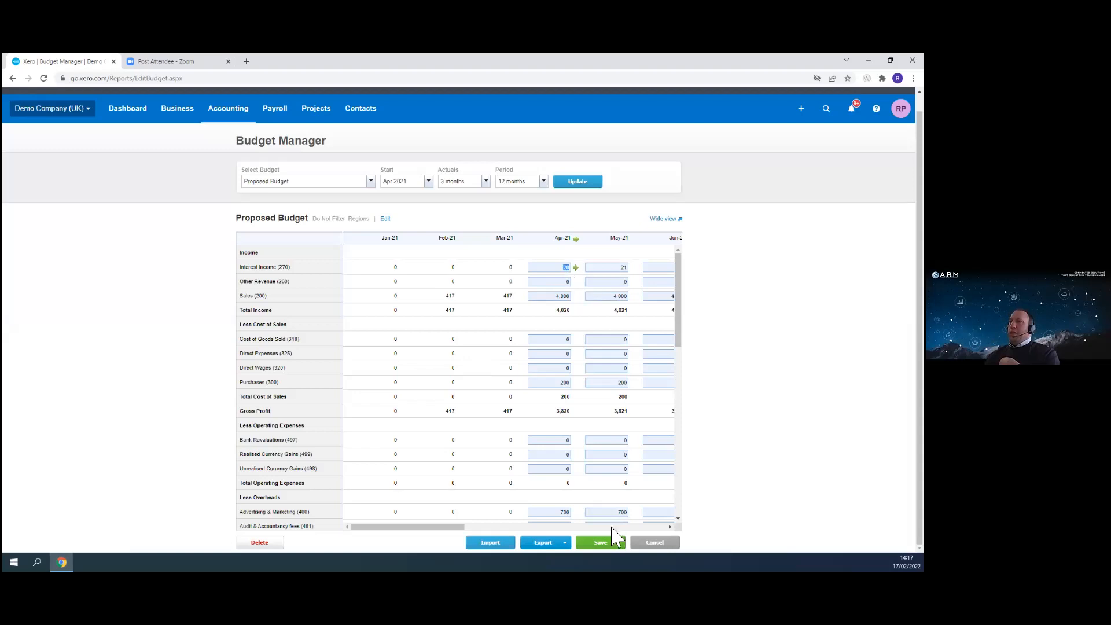
- Reapply the Interest Income formula to adjust by 5% each month instead
click(671, 527)
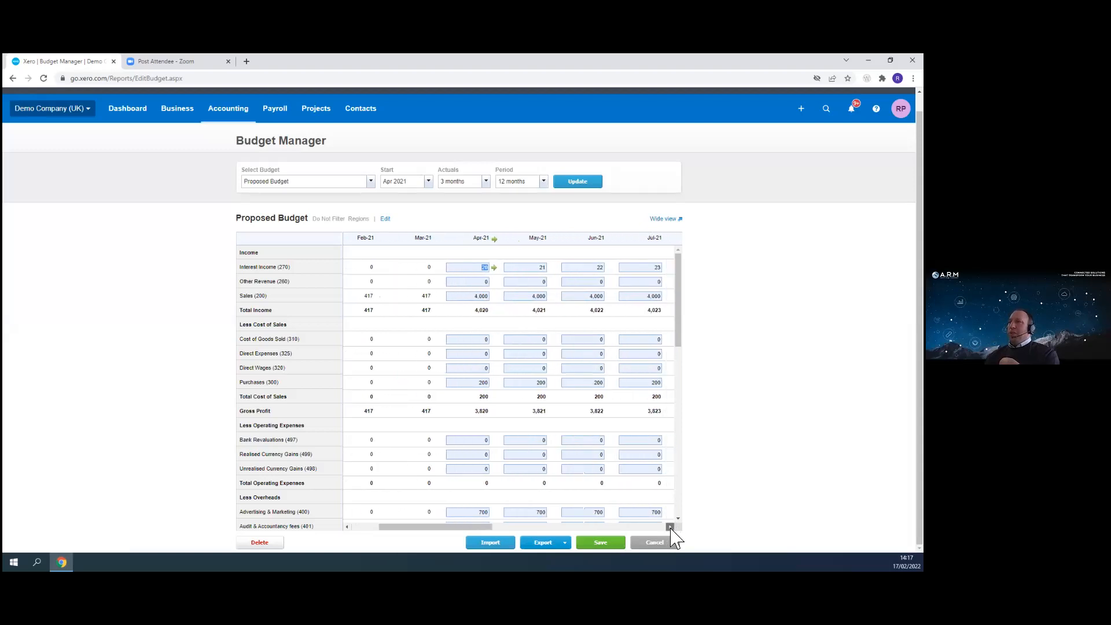
click(671, 527)
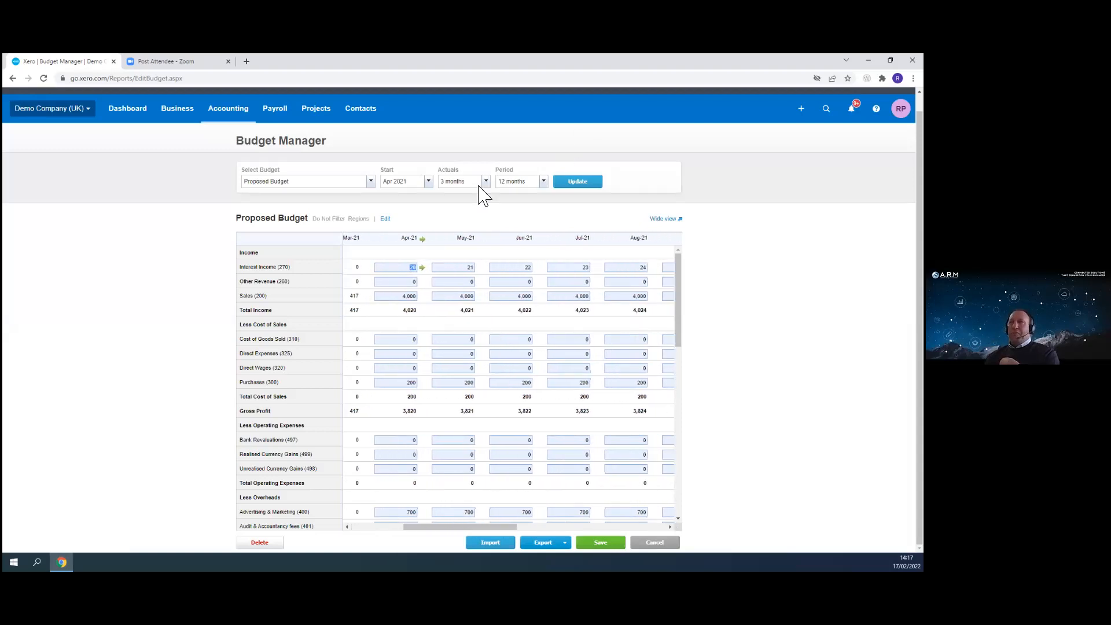
click(423, 270)
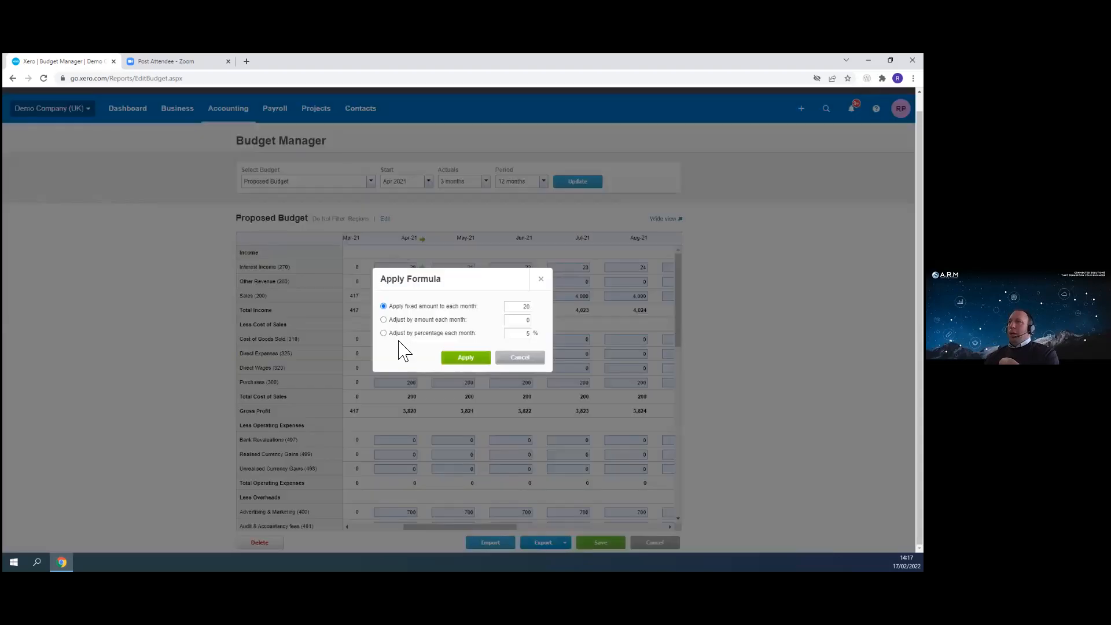
click(384, 333)
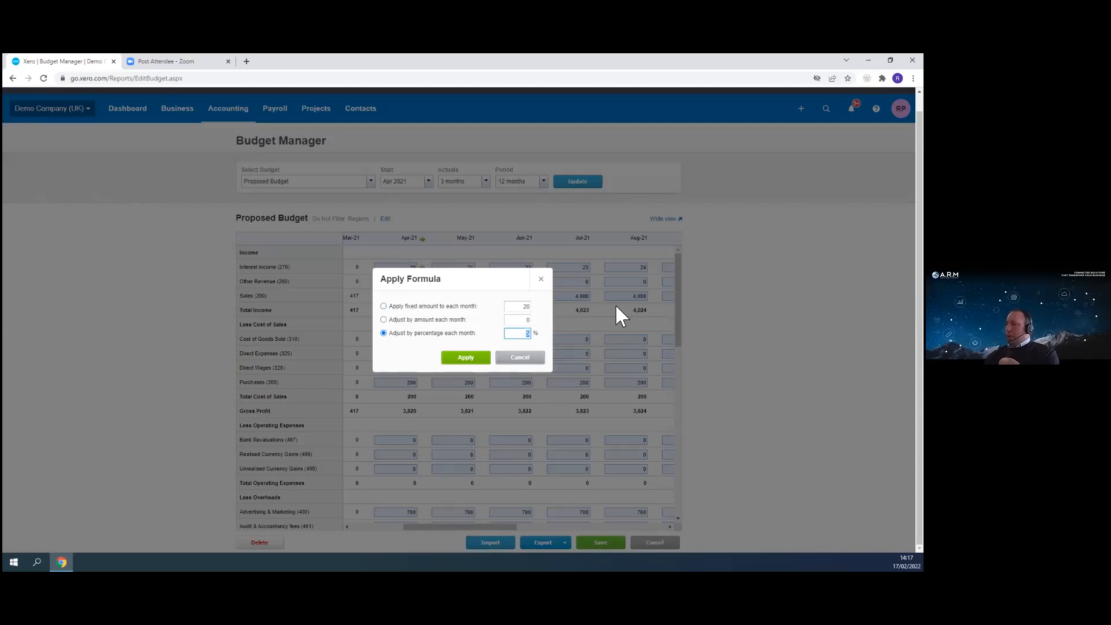
click(466, 359)
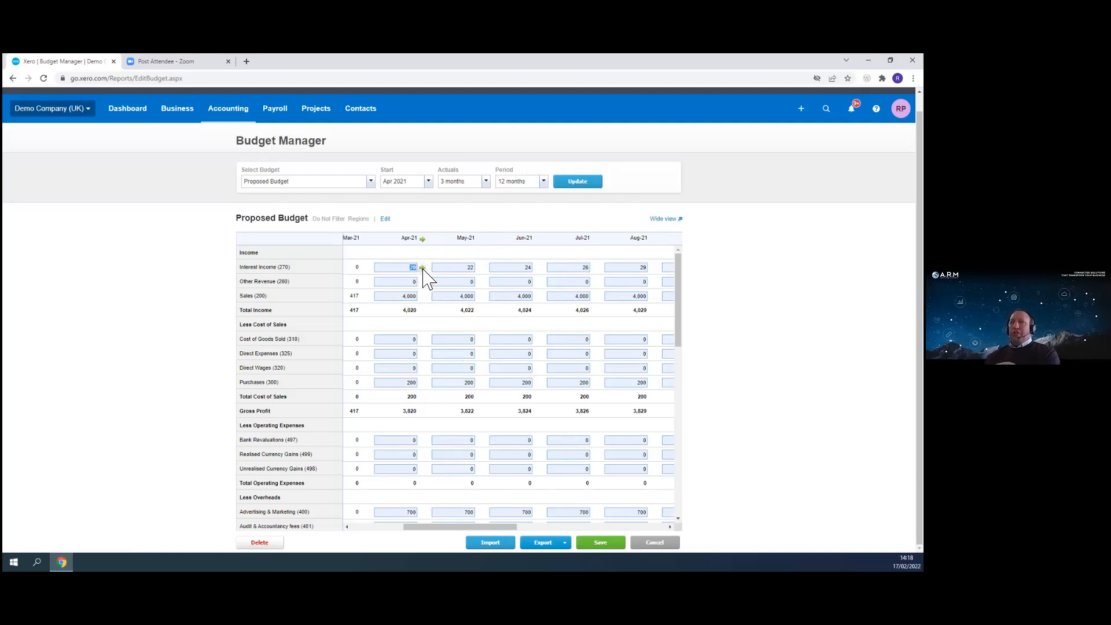
- Apply a formula to April 2021 Sales that adjusts it by 500 each month
click(404, 296)
click(422, 297)
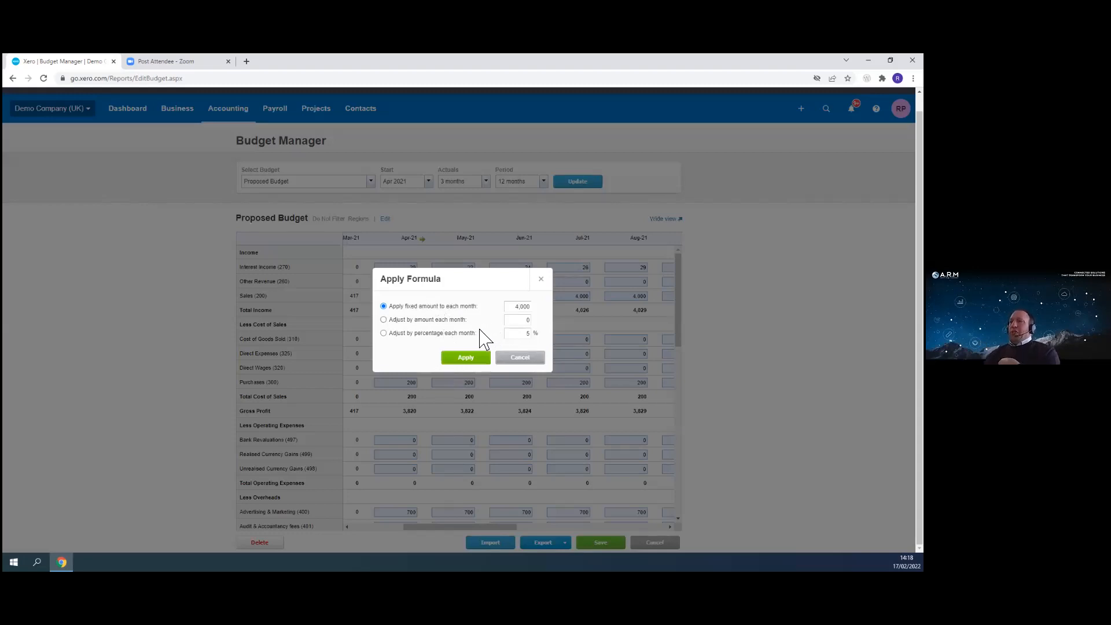
click(383, 321)
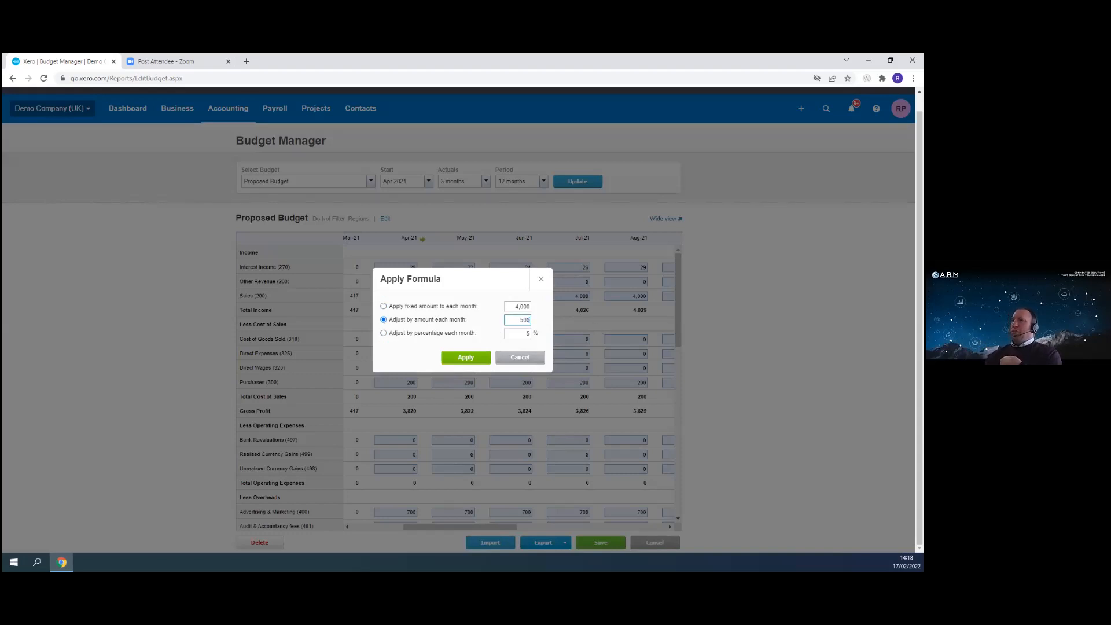
click(473, 359)
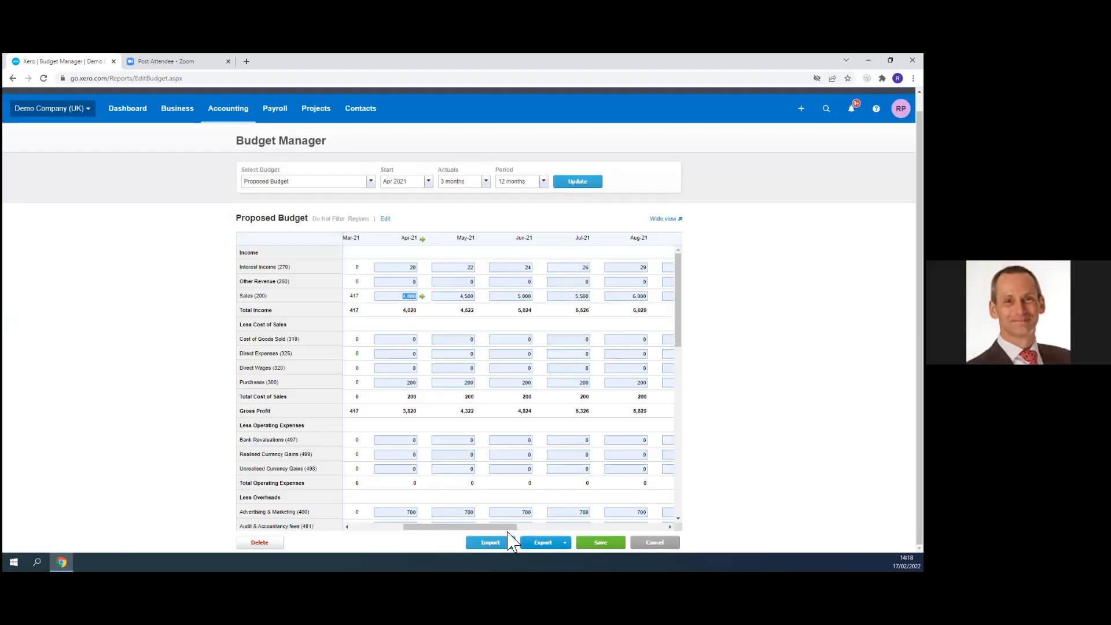
- Scroll through the budget to review the later months and the totals column
drag(508, 527, 660, 527)
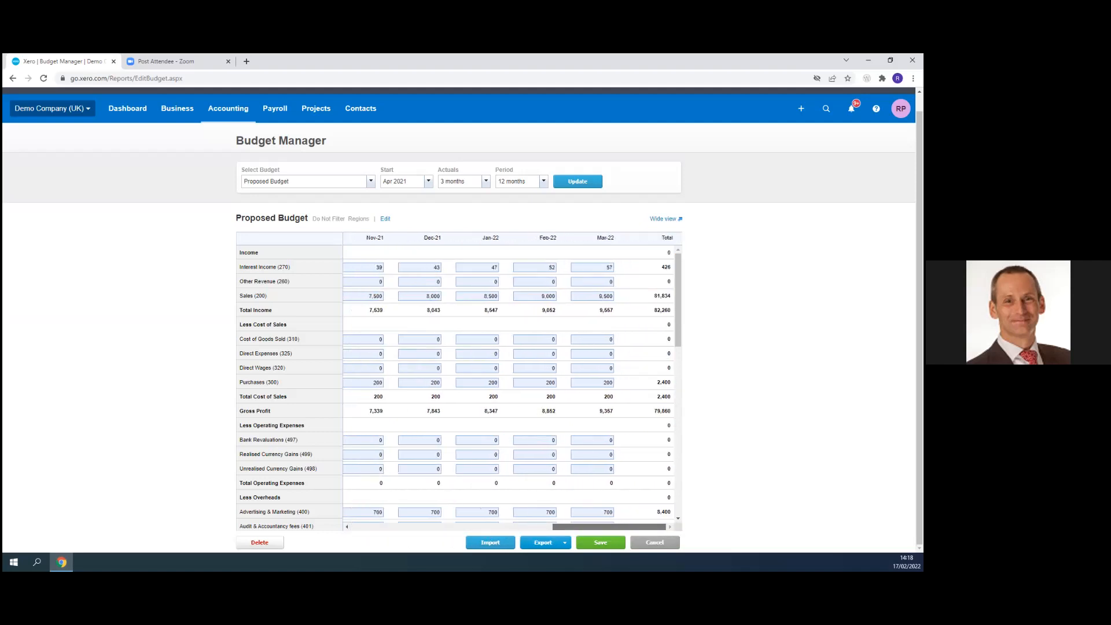
click(370, 340)
drag(591, 528, 373, 524)
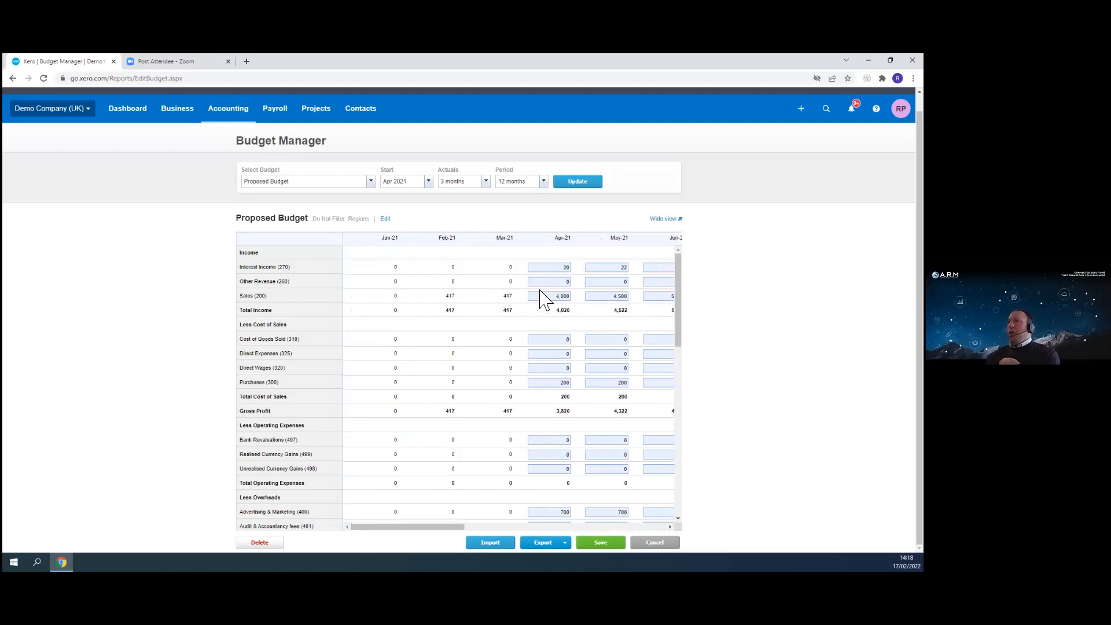
click(566, 340)
click(576, 341)
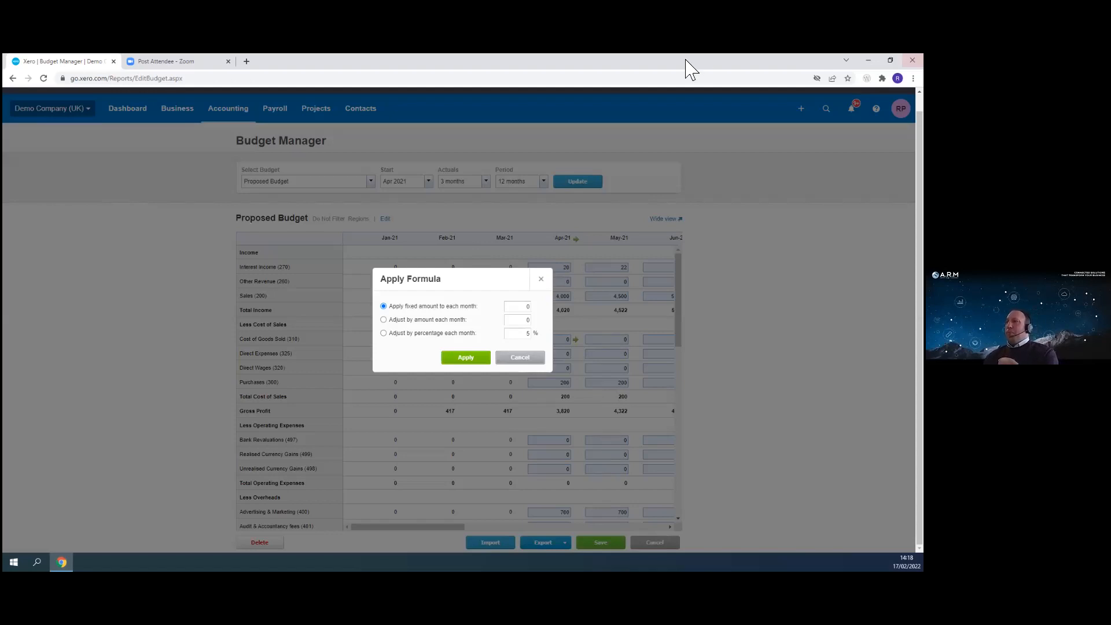
click(520, 357)
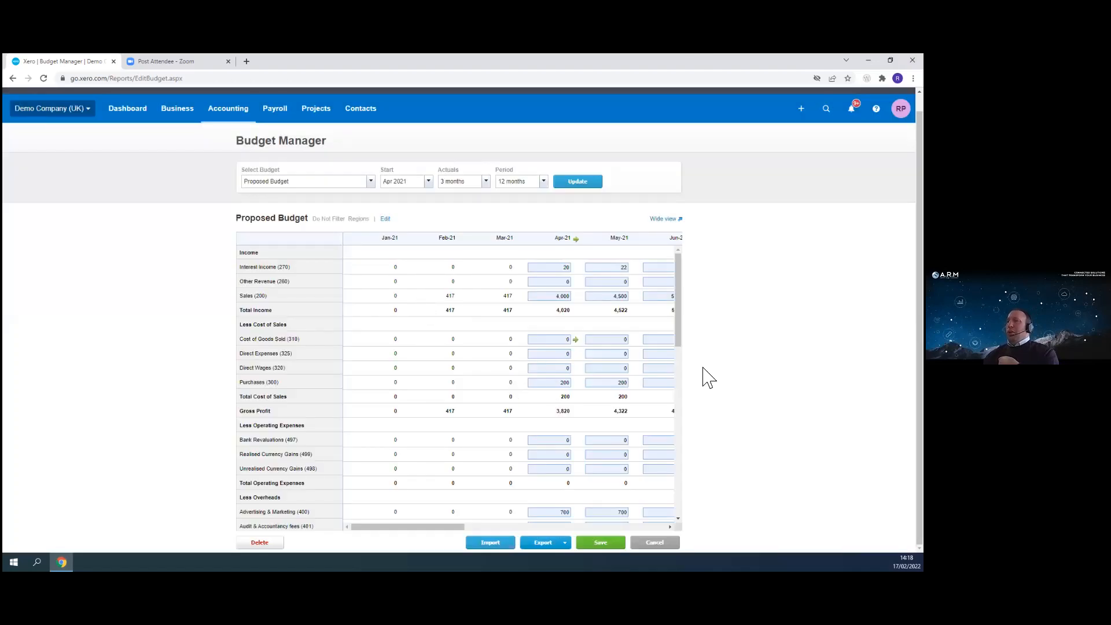
- Show 12 months of actuals in the budget view and scroll through the figures
drag(458, 527, 356, 498)
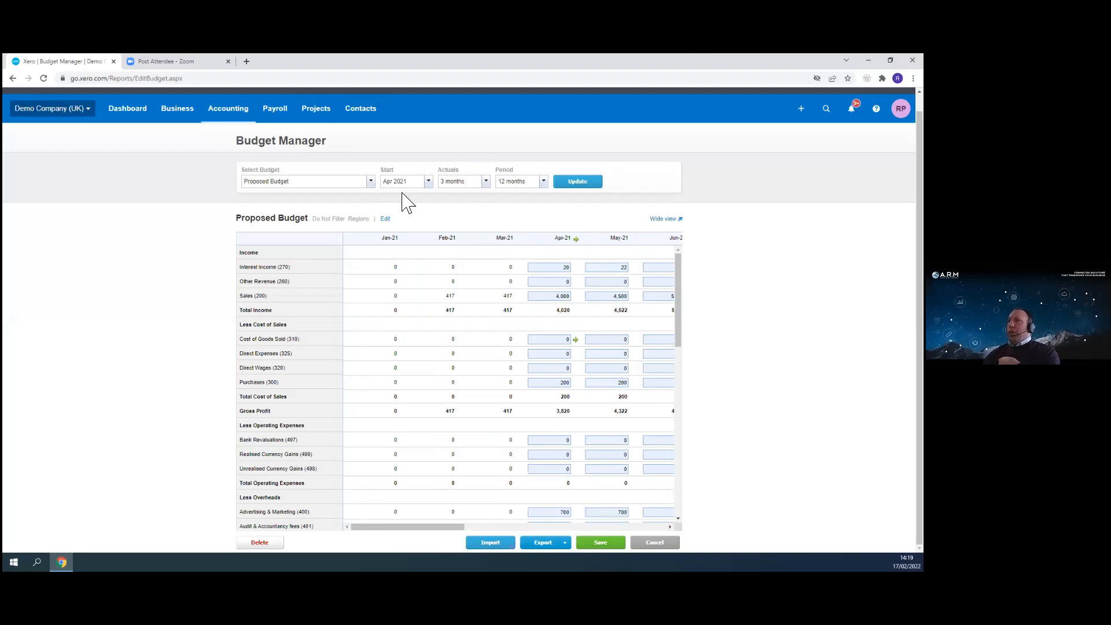
click(430, 183)
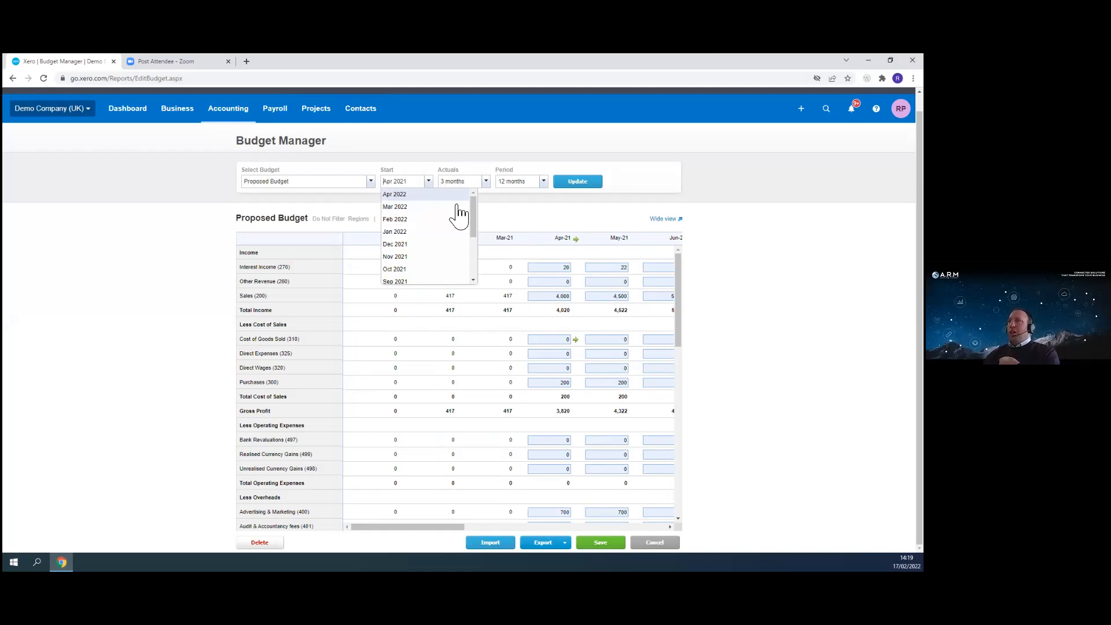
click(487, 183)
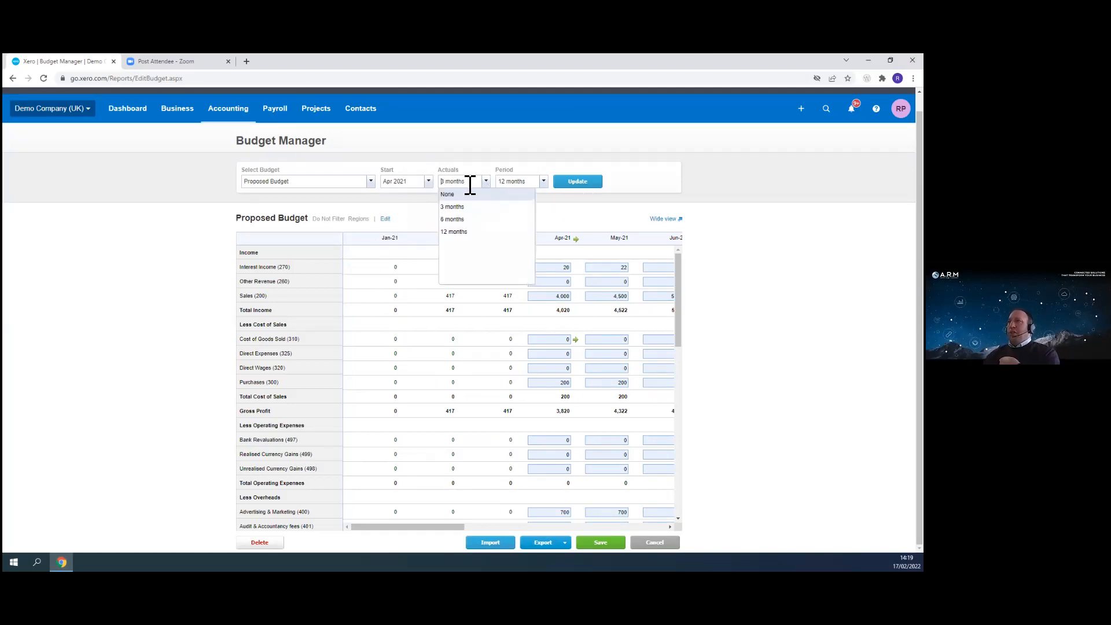
click(457, 232)
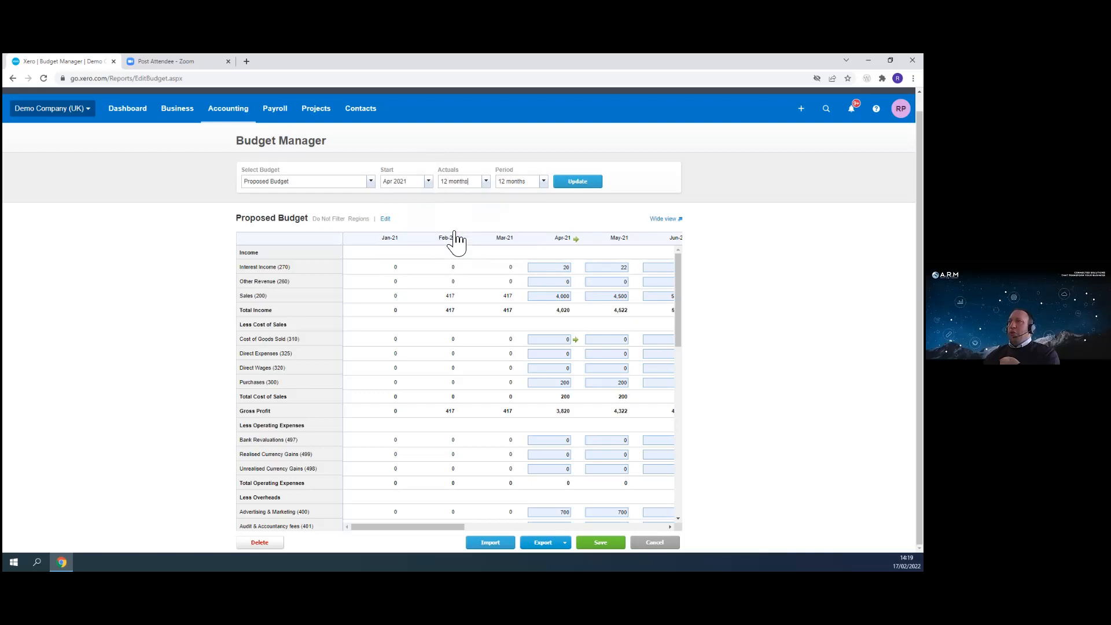
click(578, 181)
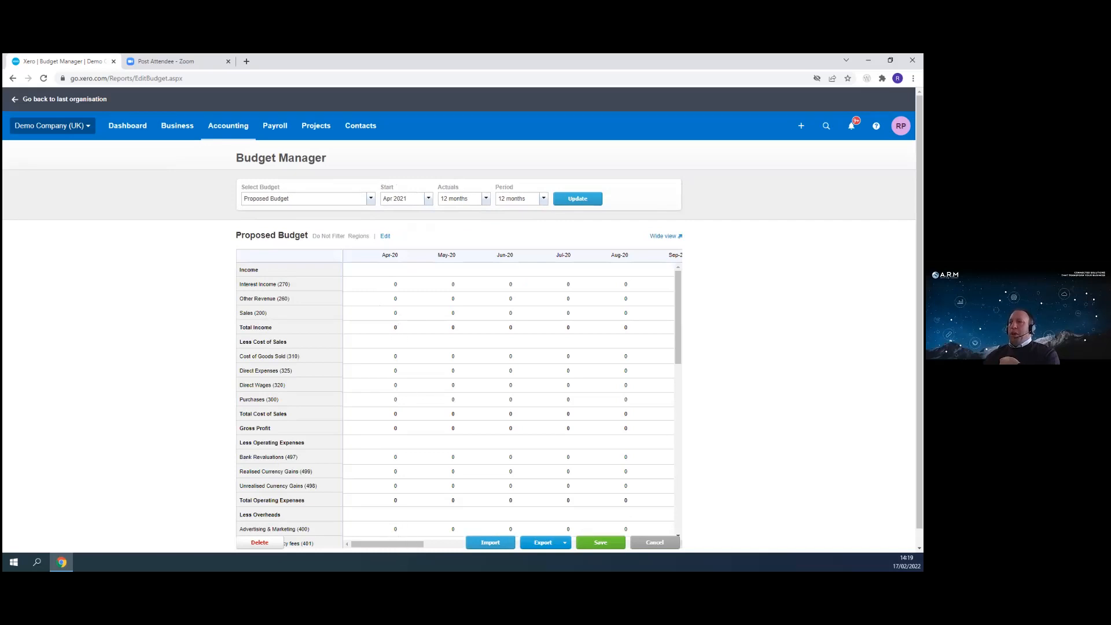
drag(678, 362, 679, 524)
scroll(590, 454, down, 1)
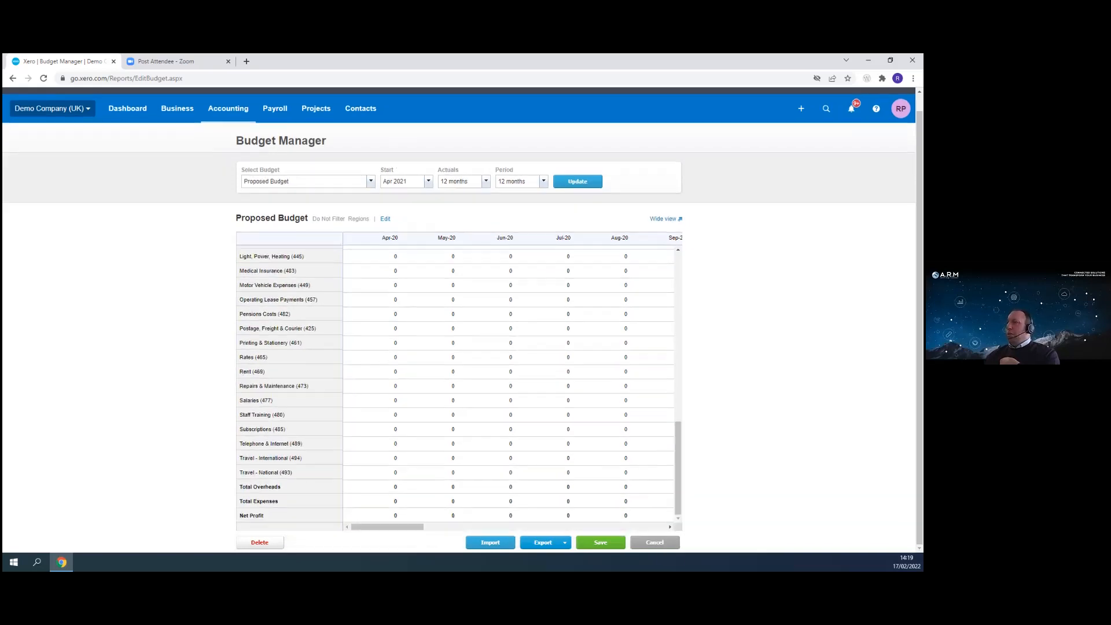
drag(391, 525, 506, 528)
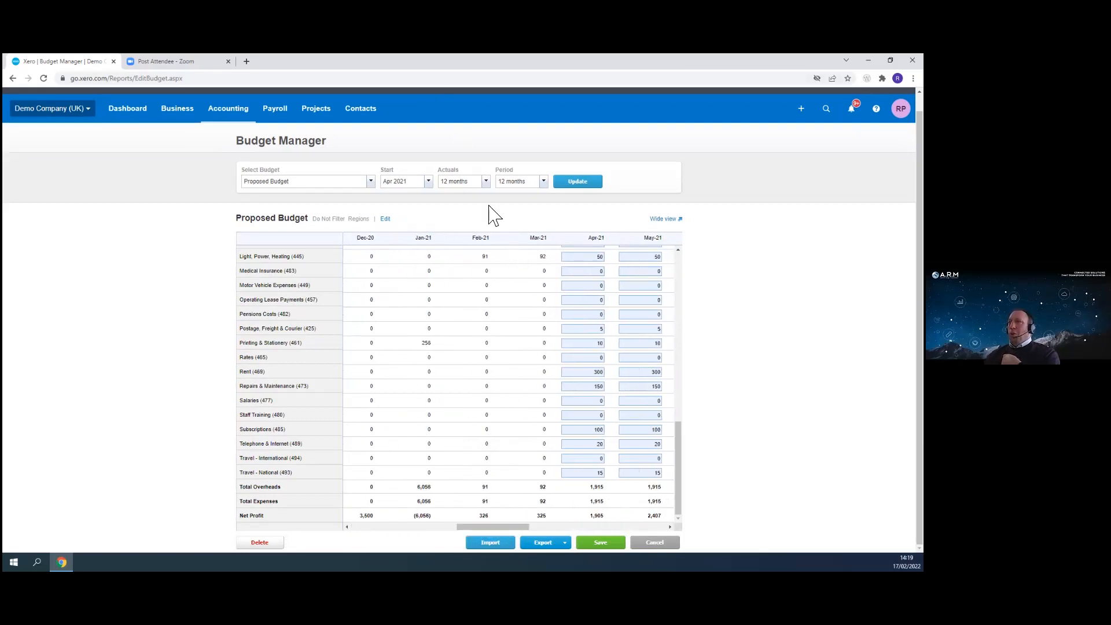
- Set the Actuals back to 3 months and update the budget view
click(486, 183)
click(468, 203)
click(486, 184)
click(455, 207)
click(575, 182)
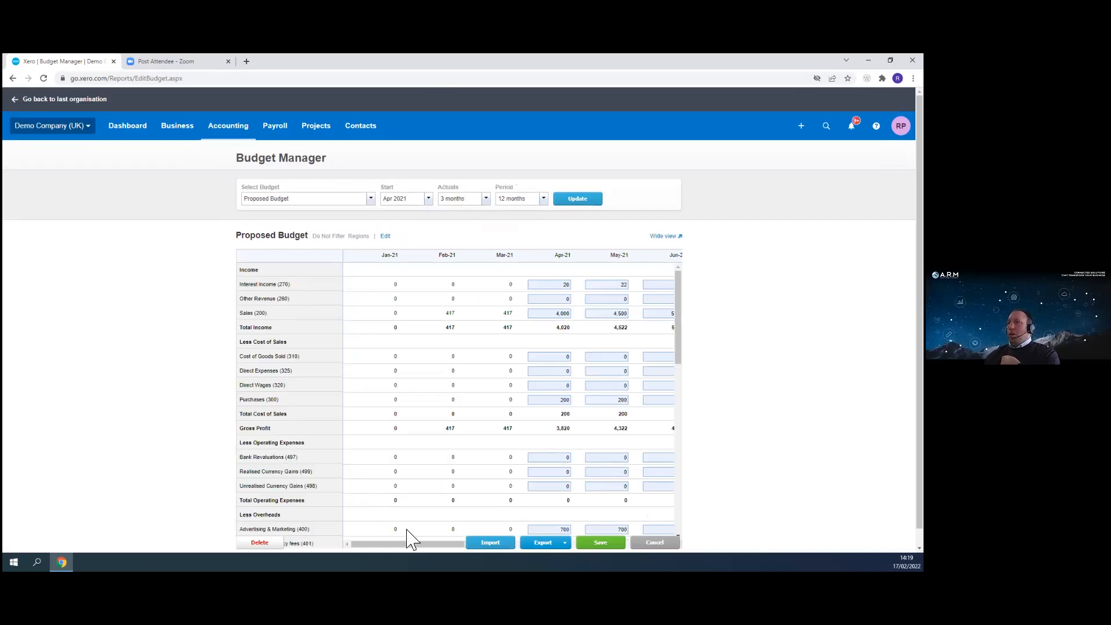
- Review the Period options, then export the Proposed Budget to Excel
scroll(660, 397, down, 10)
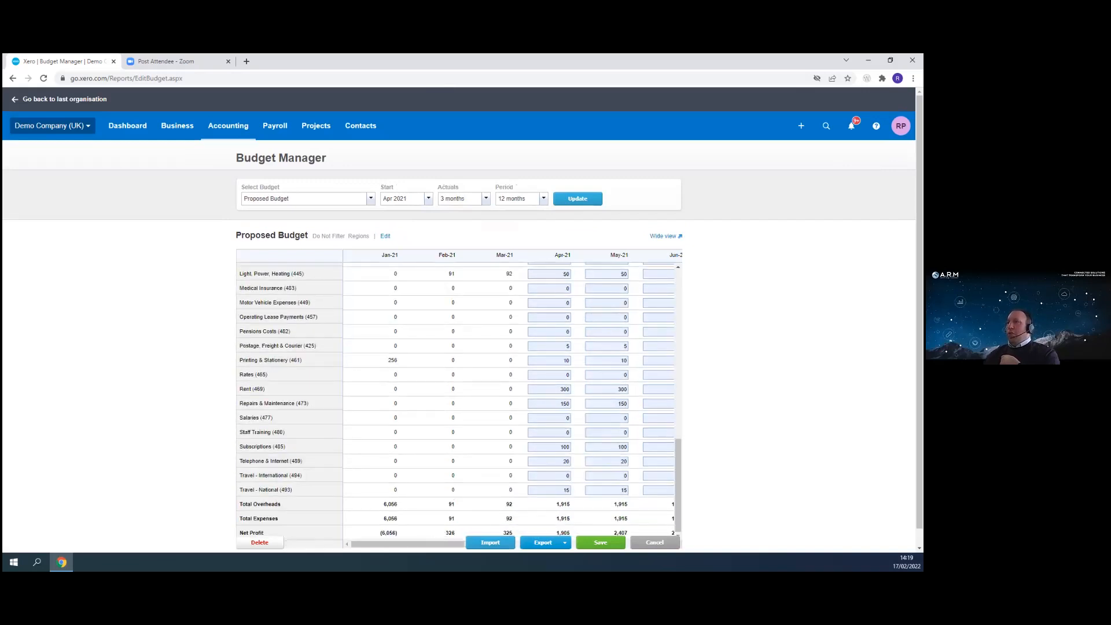
scroll(500, 376, down, 1)
click(545, 183)
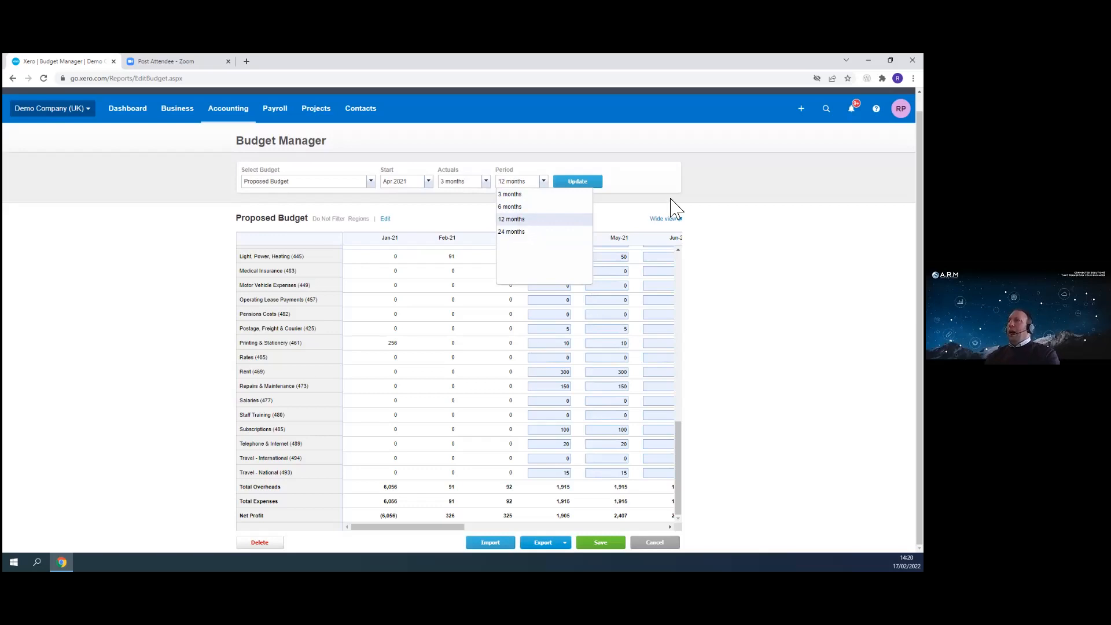
click(560, 544)
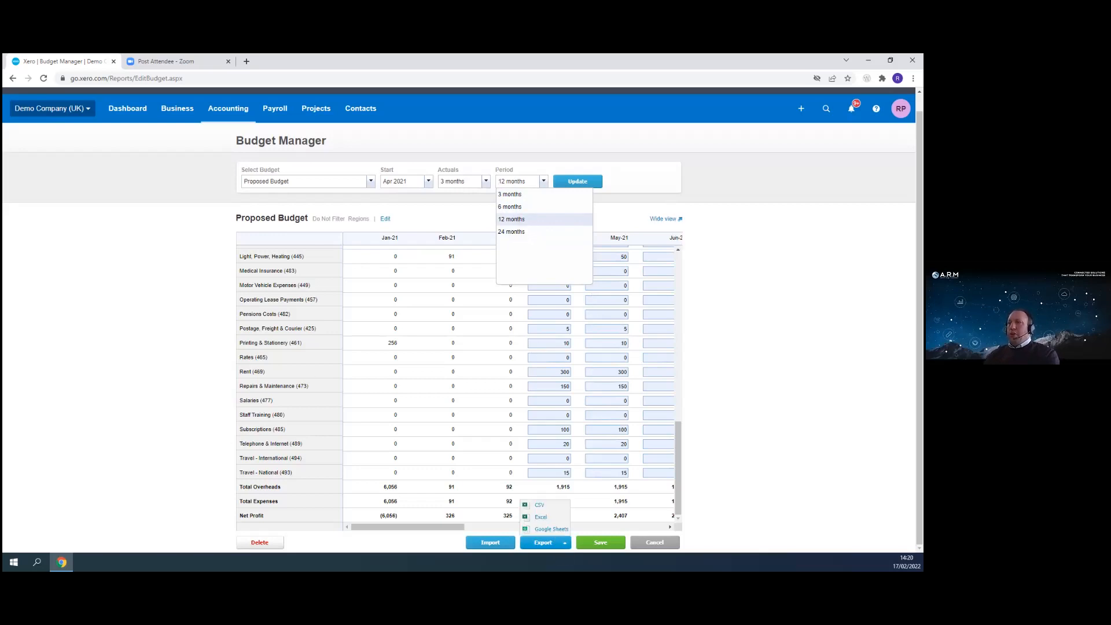
click(553, 520)
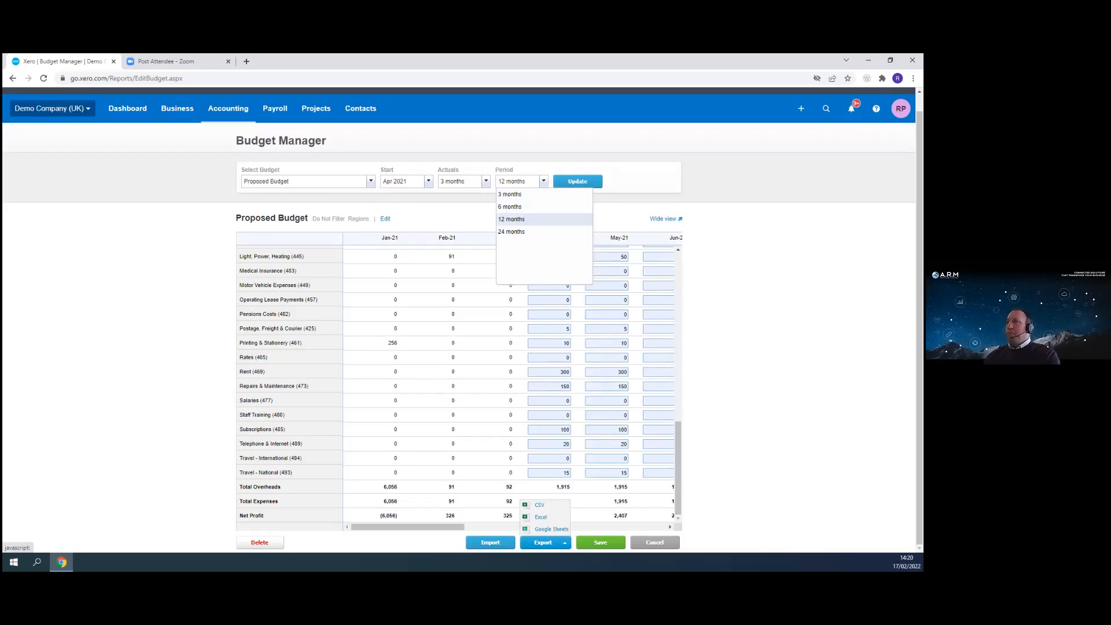
- Cancel the budget edits and open the list of available budgets
scroll(733, 355, up, 2)
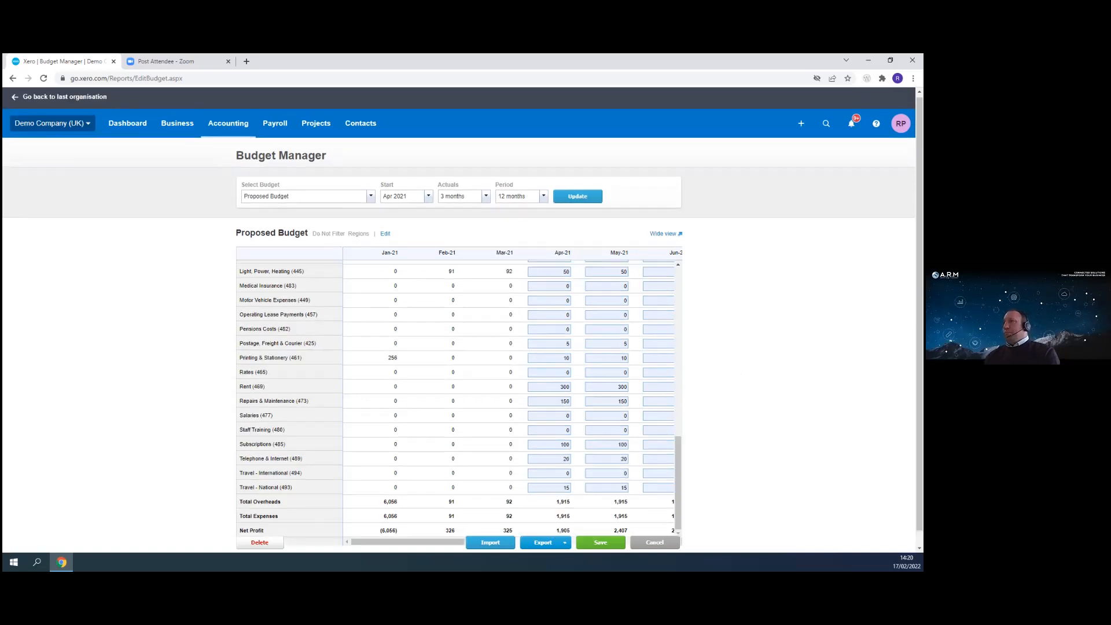
scroll(431, 339, up, 6)
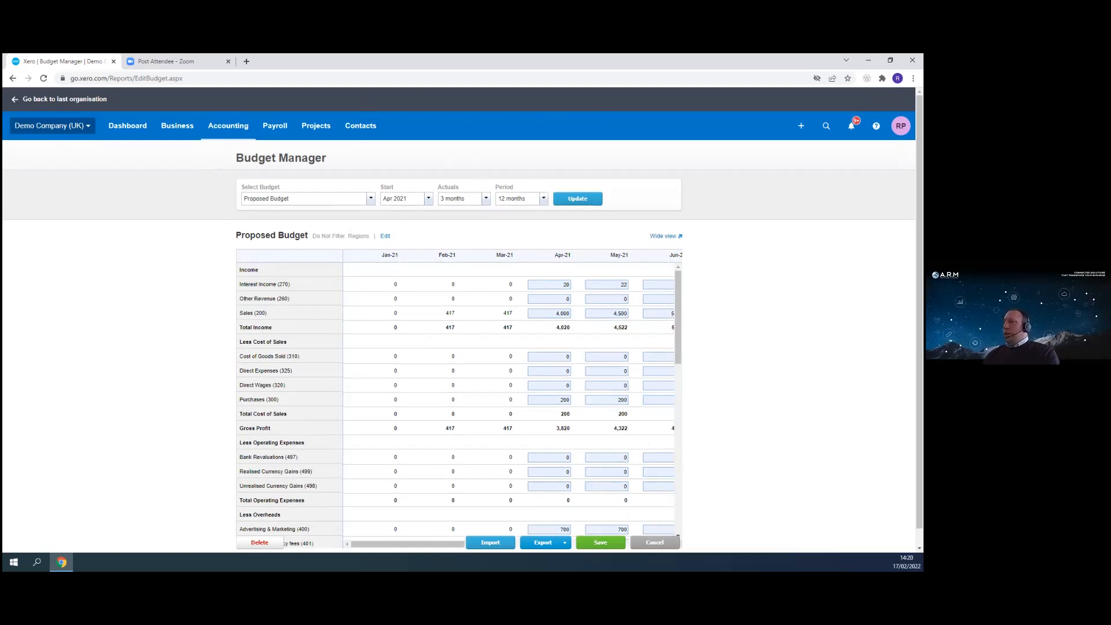
click(643, 543)
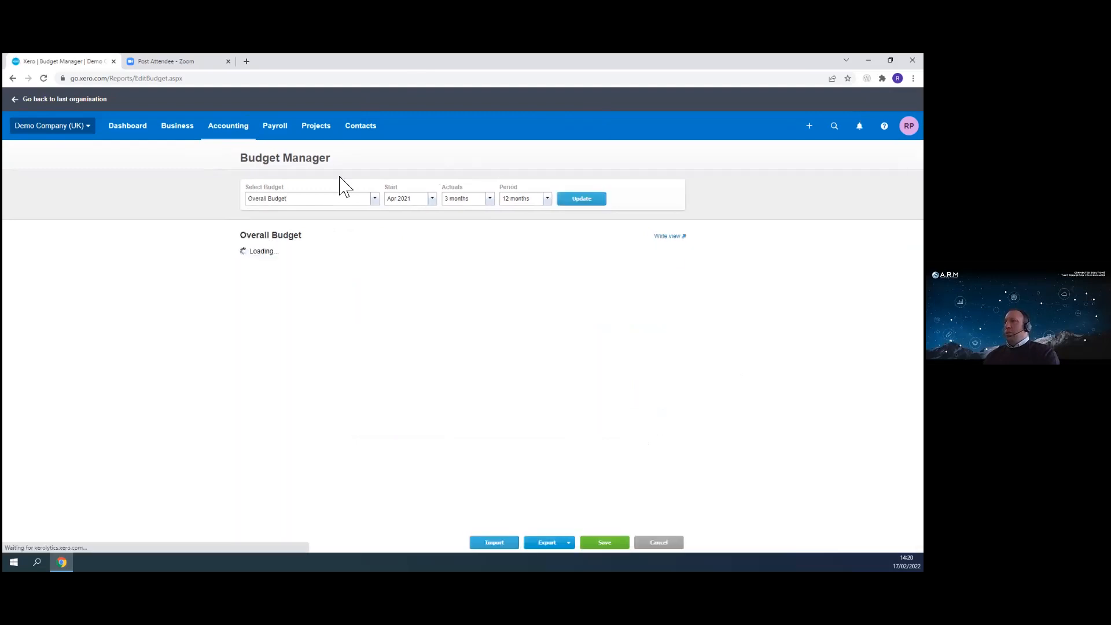
click(371, 201)
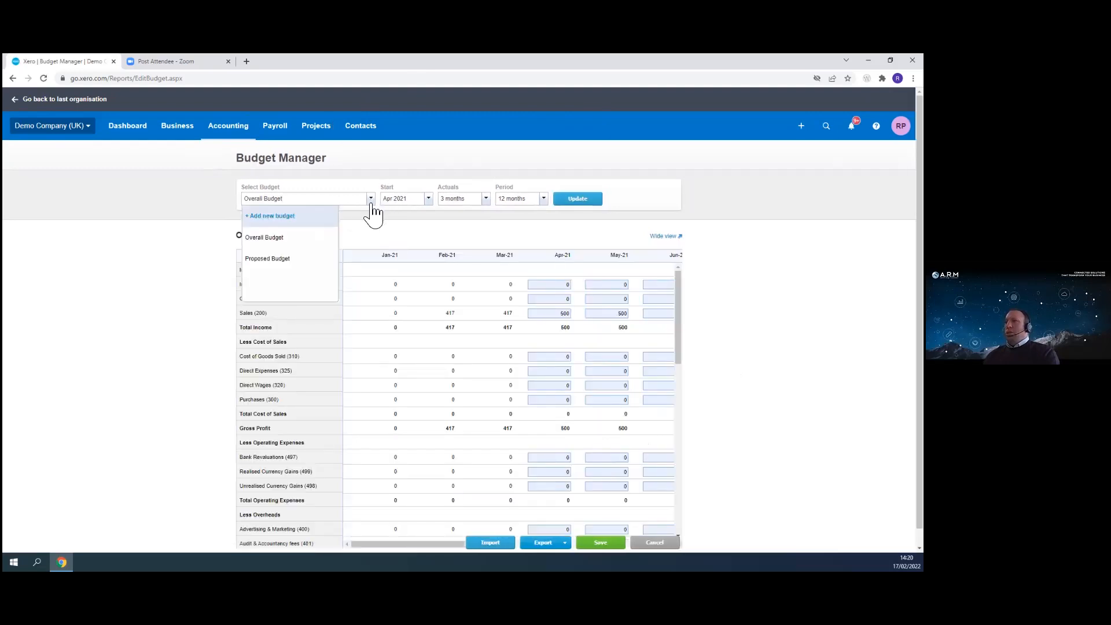
- Open the Reports page and browse the financial performance reports
click(228, 126)
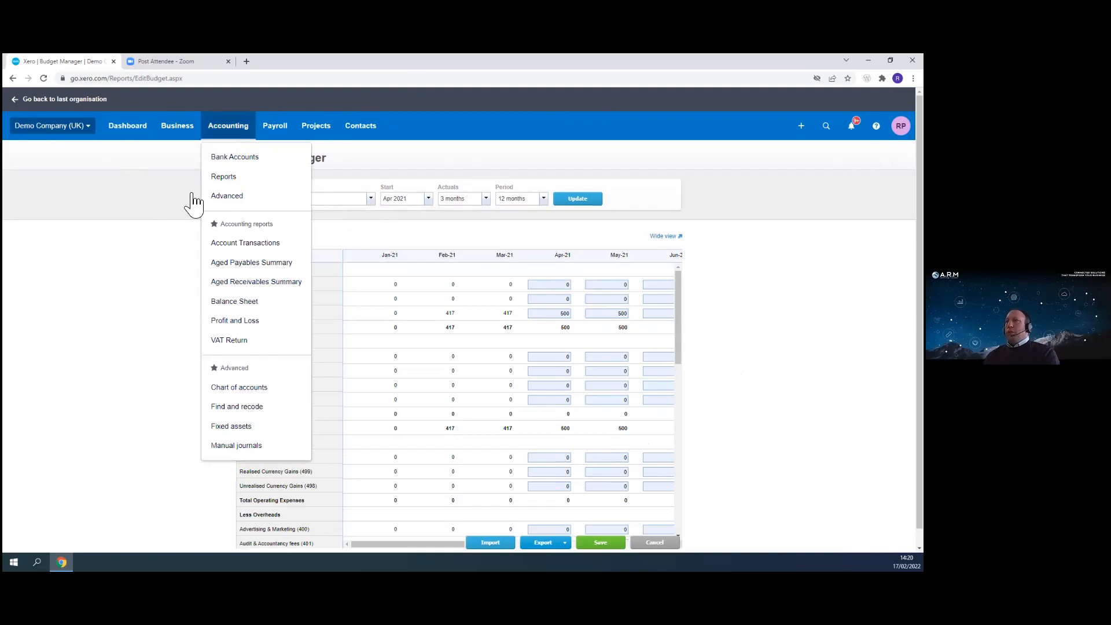
click(230, 177)
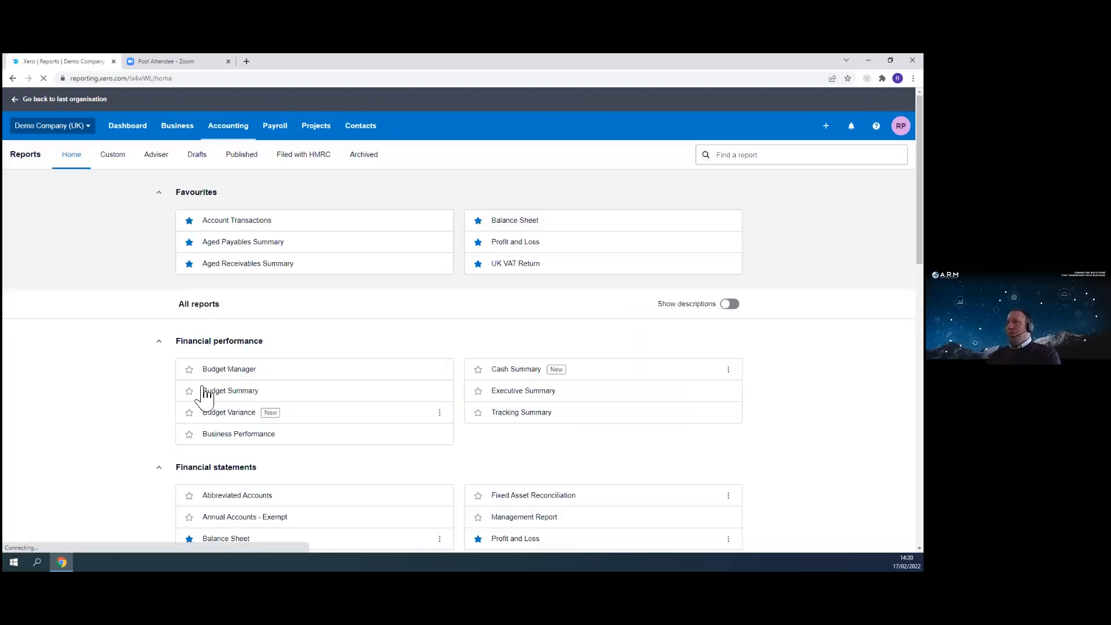
scroll(373, 417, down, 2)
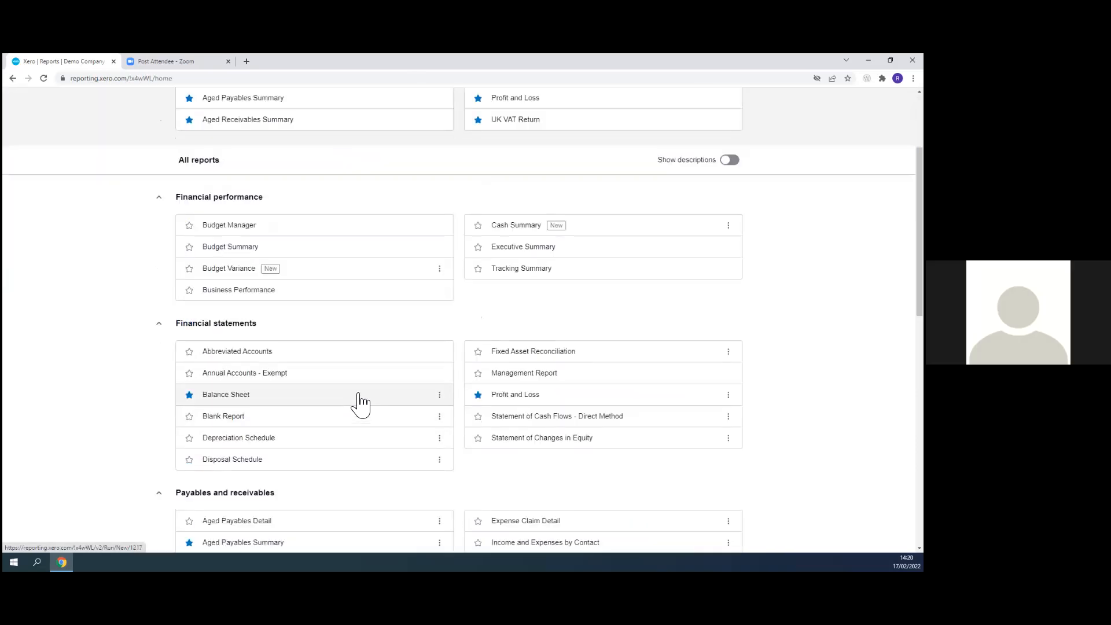
scroll(371, 408, up, 2)
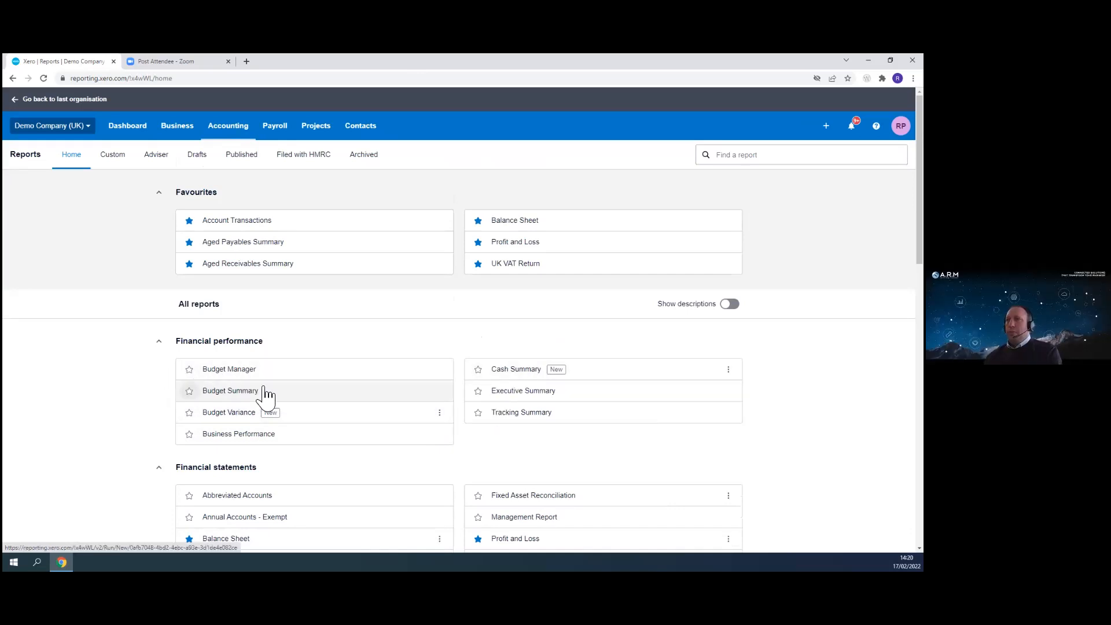
- Open Budget Manager and scroll through the Overall Budget account rows
click(206, 370)
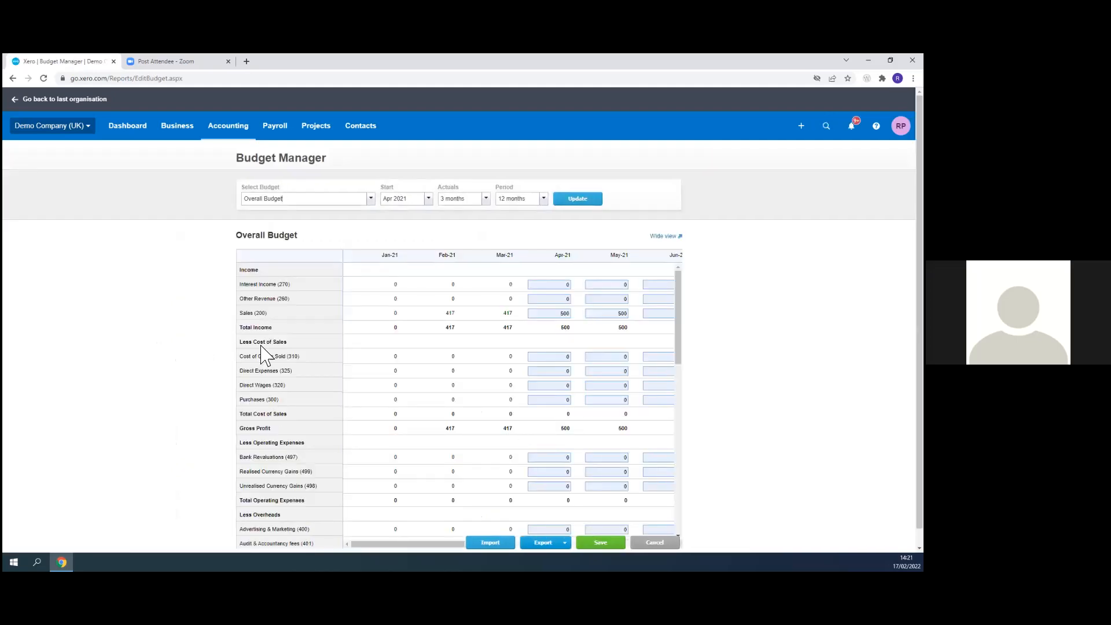
scroll(258, 429, down, 1)
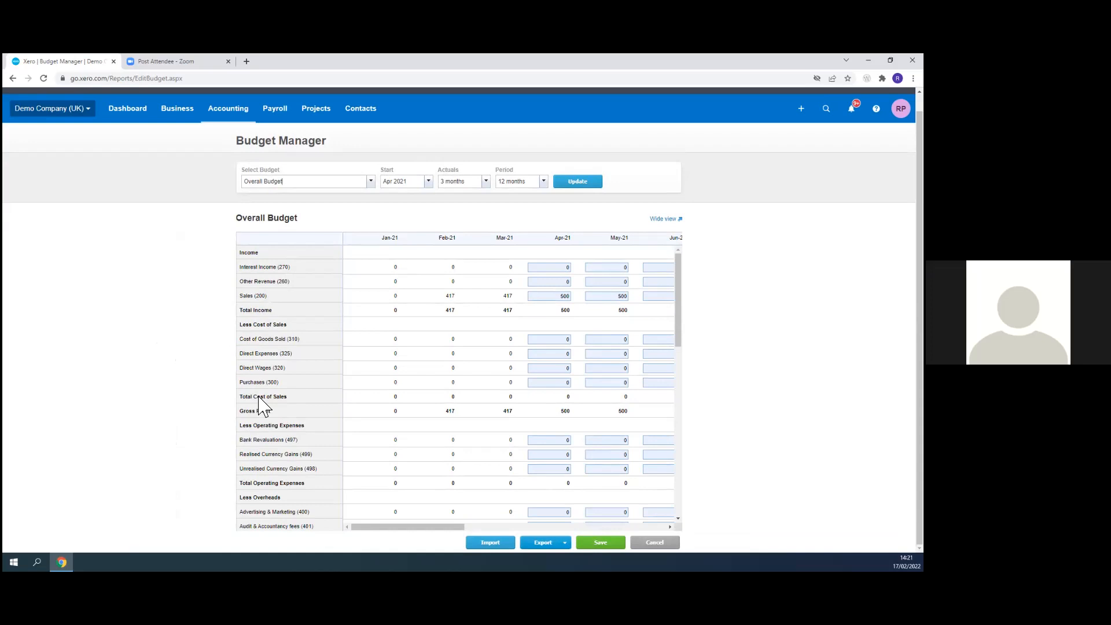
scroll(415, 409, down, 3)
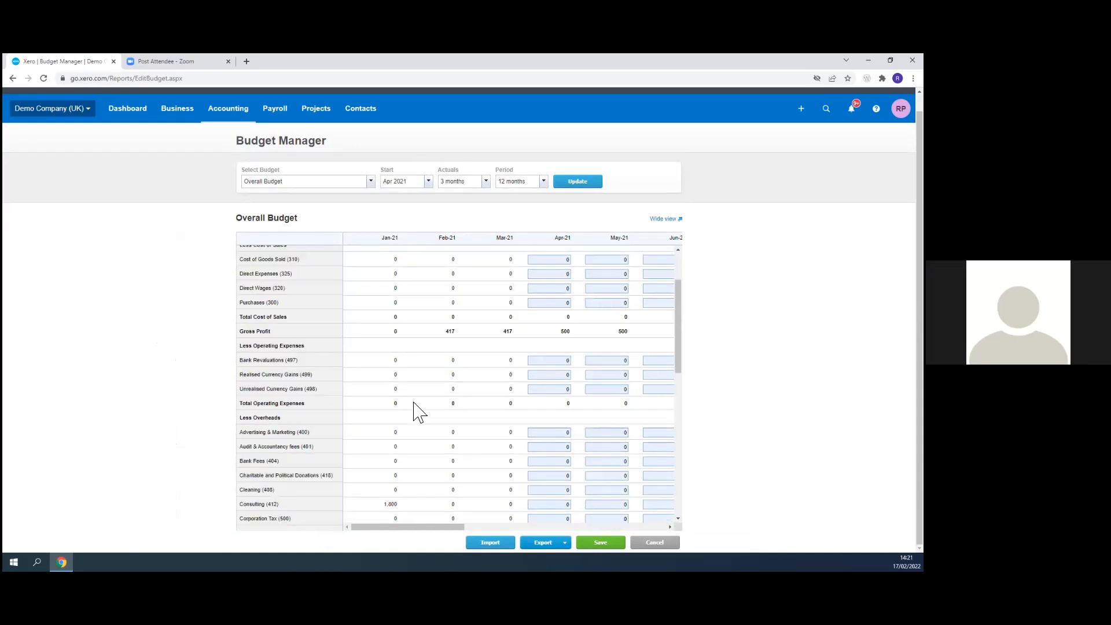
scroll(415, 408, down, 12)
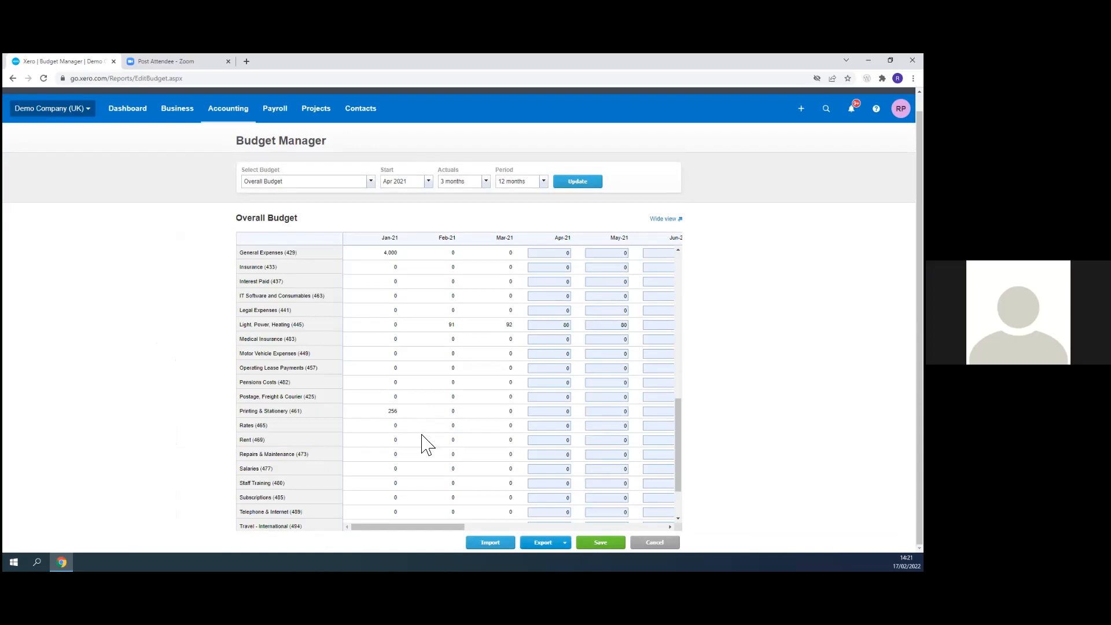
scroll(422, 435, down, 3)
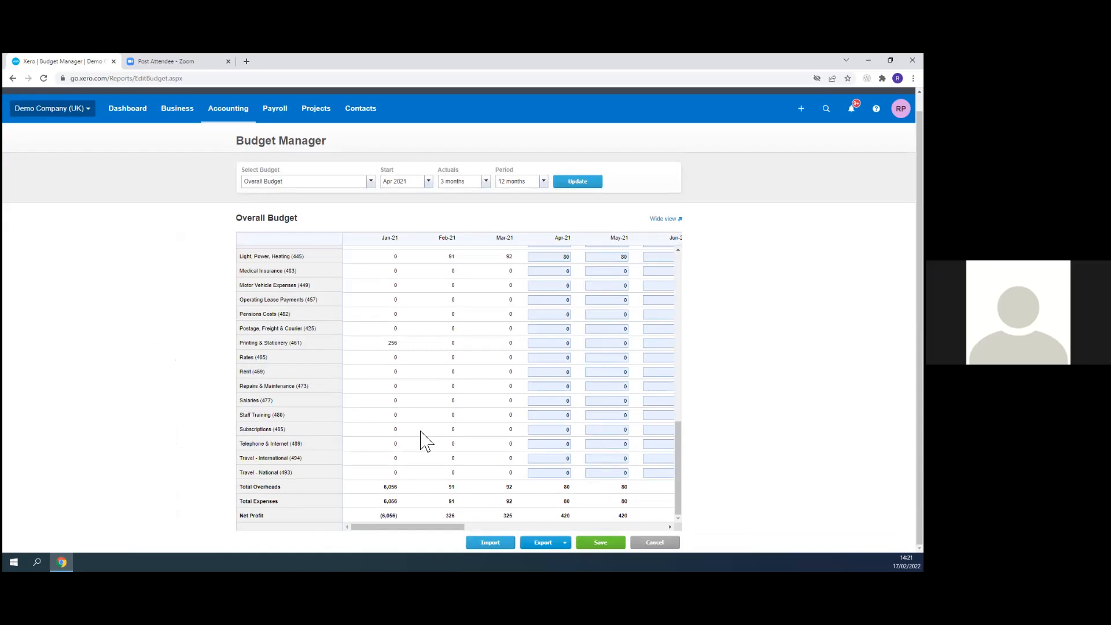
scroll(418, 442, up, 5)
scroll(422, 441, up, 10)
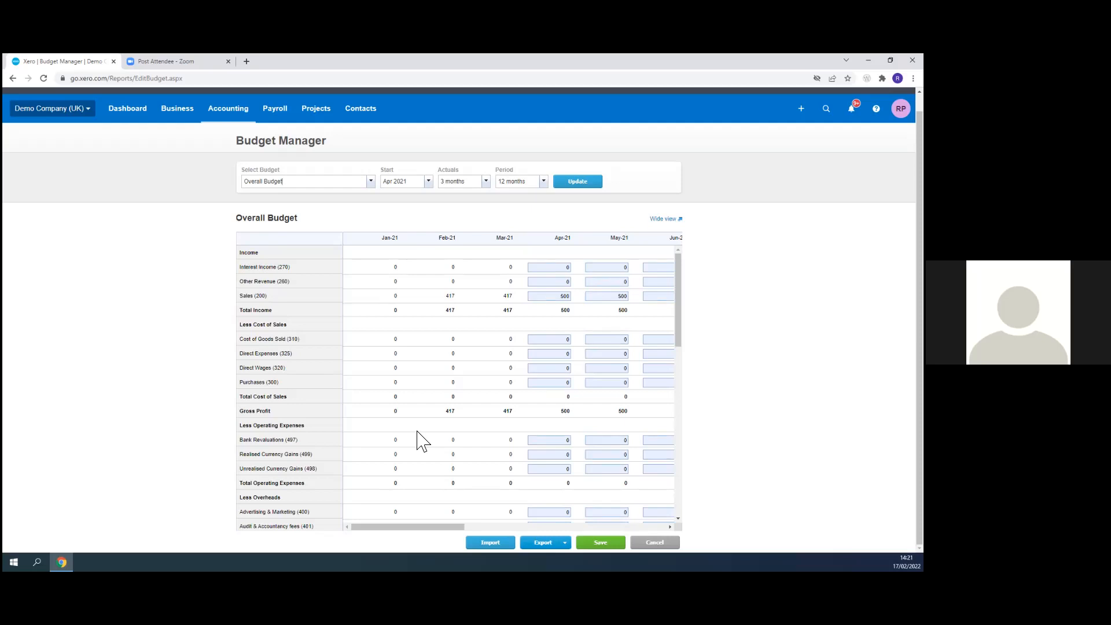
scroll(417, 432, down, 10)
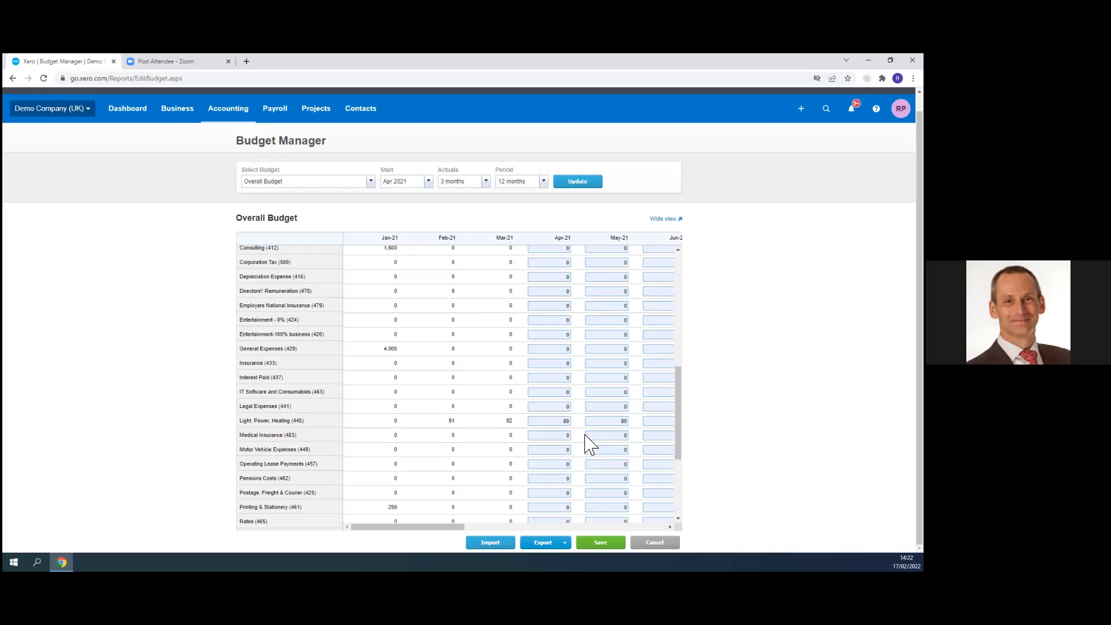
- Open the budget import page, download the Overall Budget template, and view it in Excel before closing it
click(486, 543)
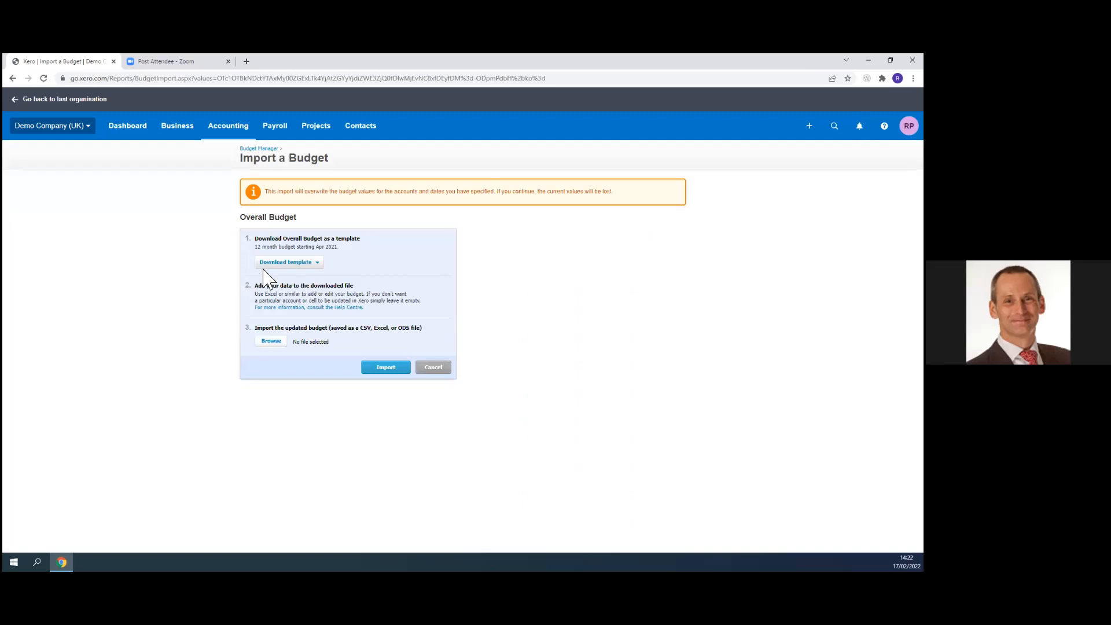
click(286, 263)
click(273, 287)
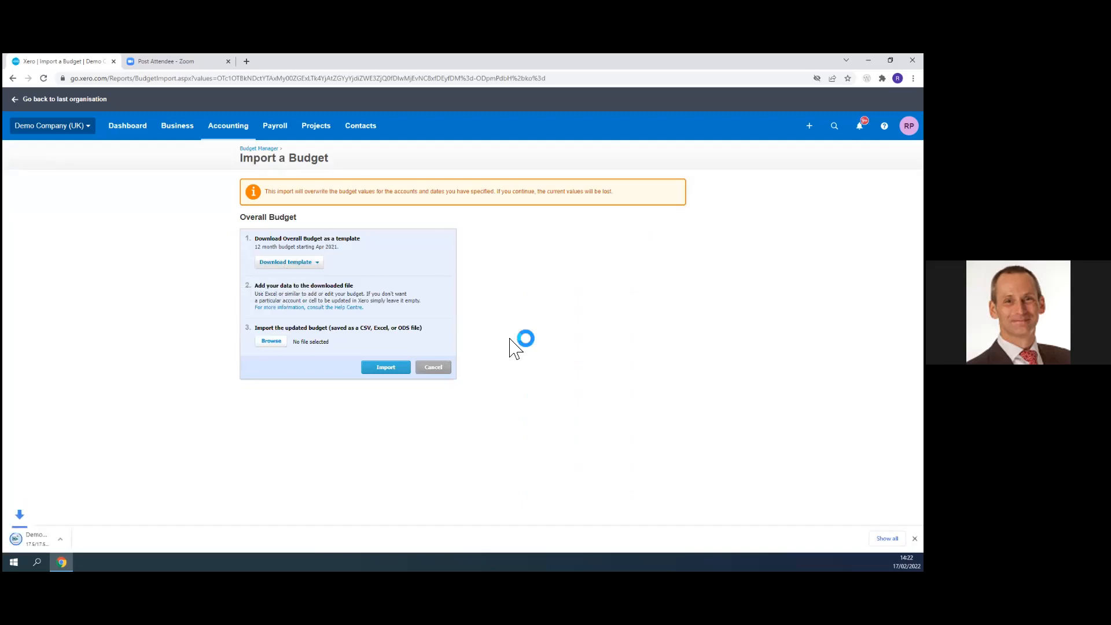
click(58, 540)
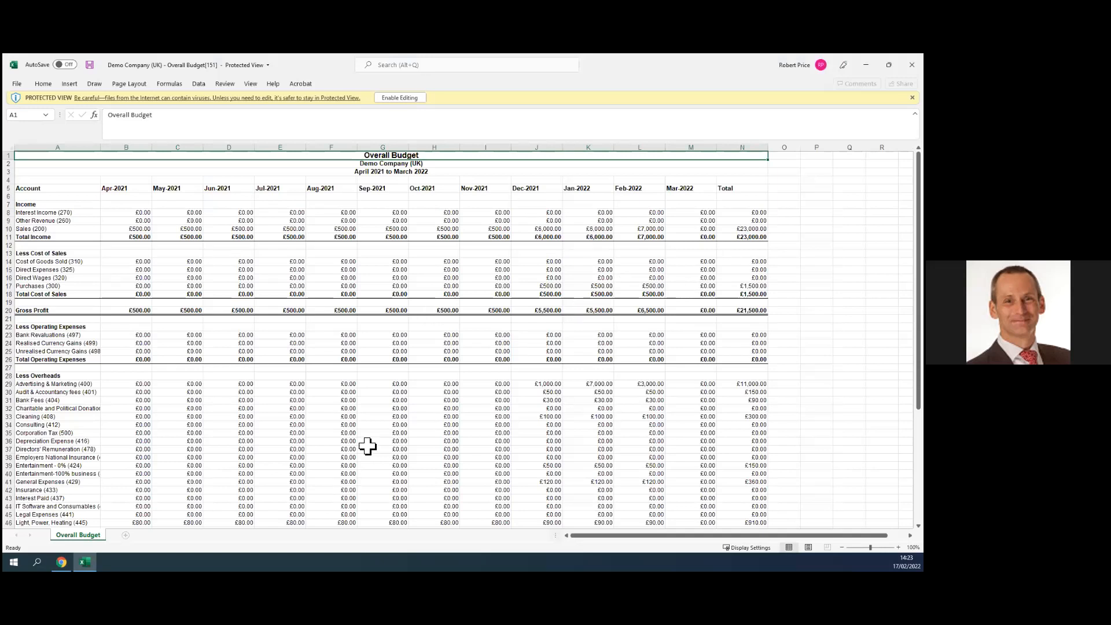
scroll(363, 426, down, 3)
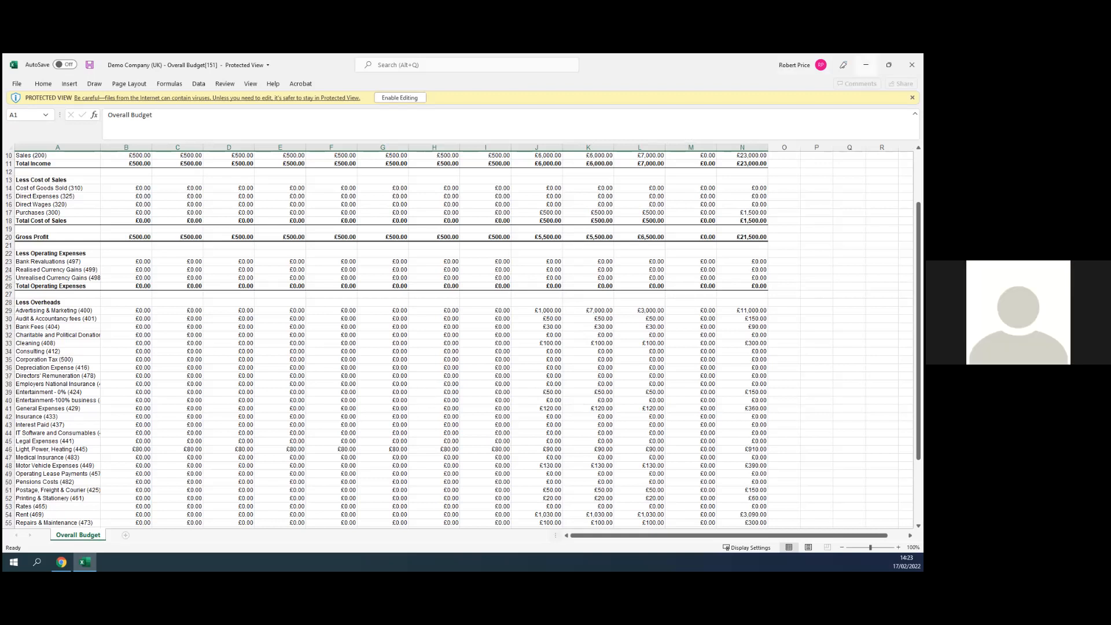
click(912, 64)
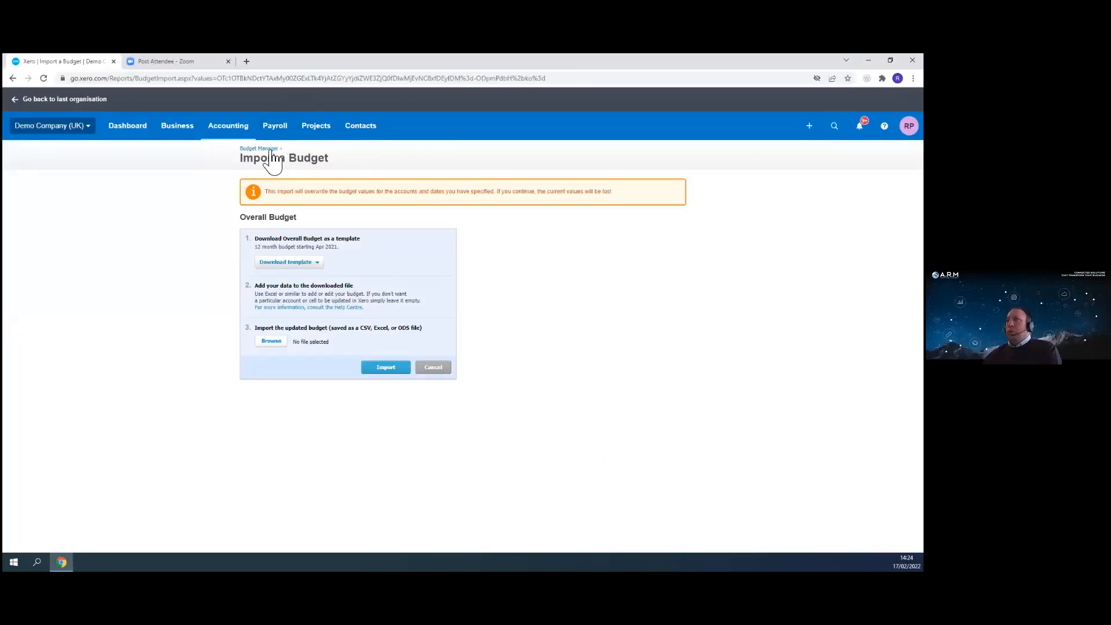
- Open the Budget Variance report from Reports and review its figures and More options
click(226, 129)
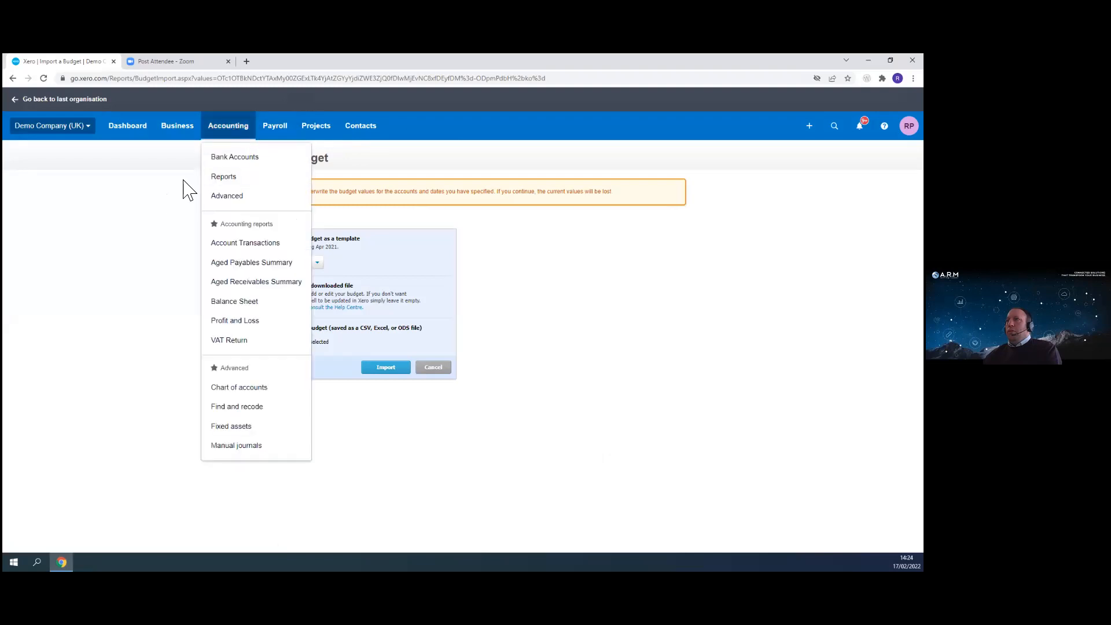
click(228, 180)
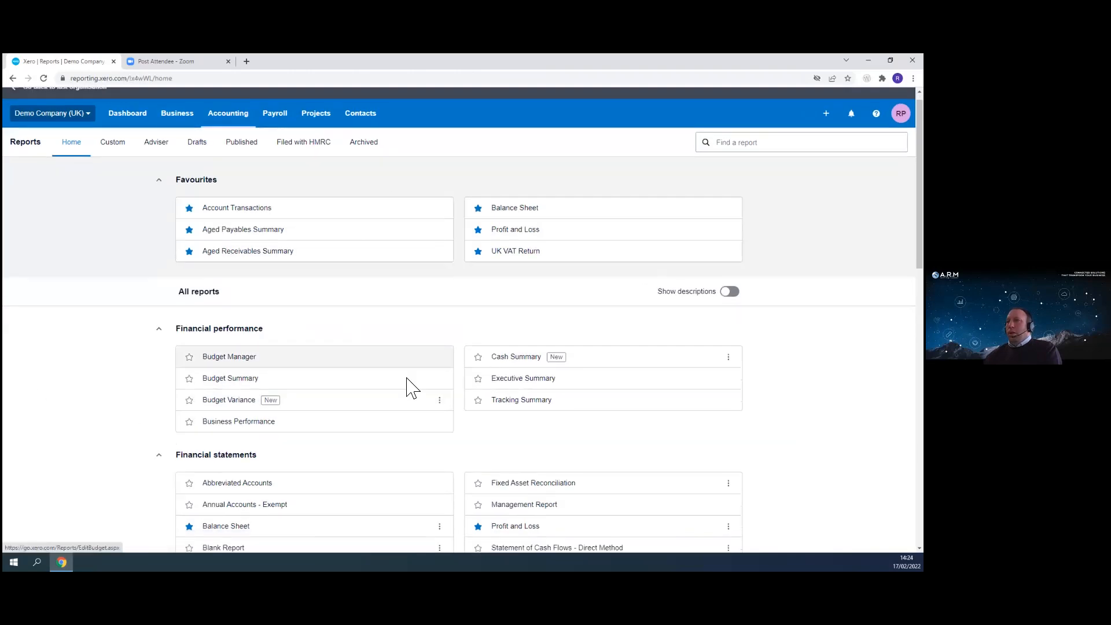
scroll(411, 387, down, 3)
click(241, 270)
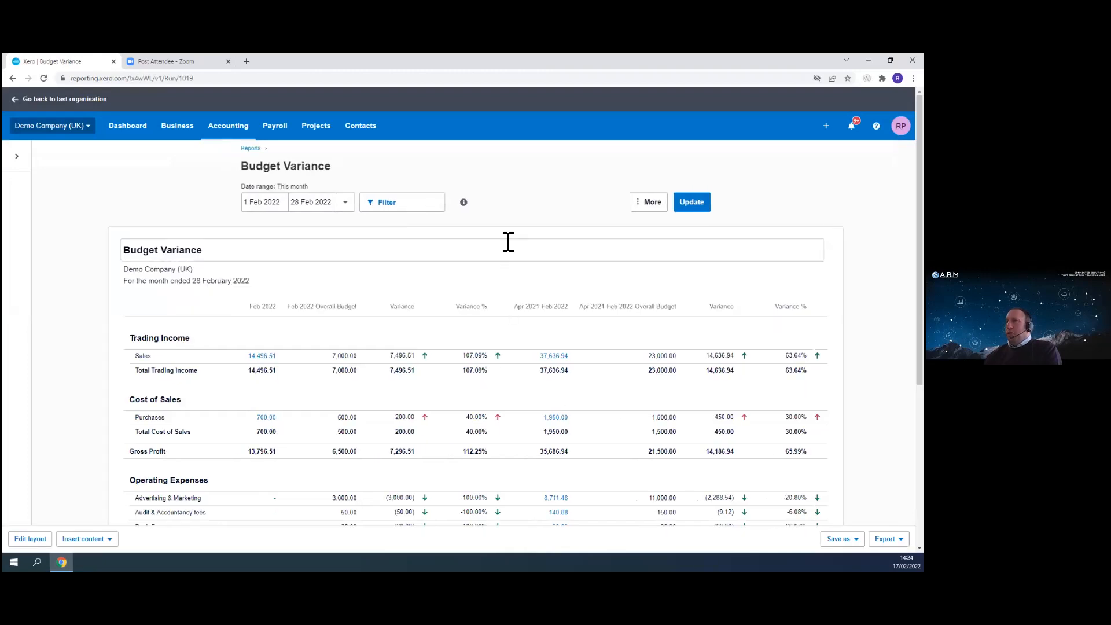
scroll(595, 290, down, 3)
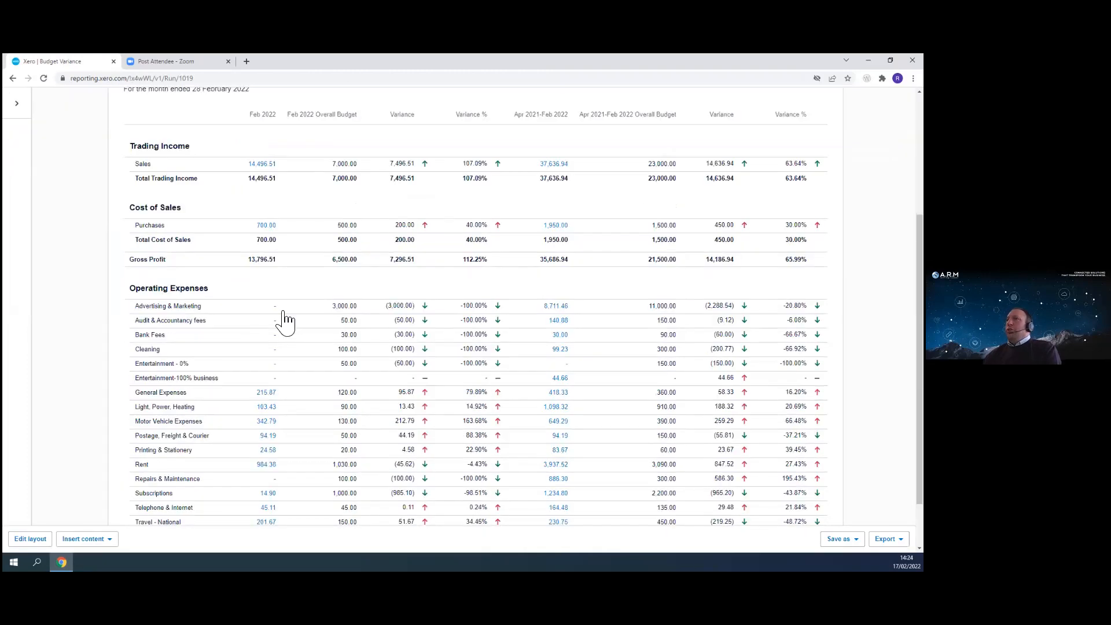
scroll(210, 149, up, 3)
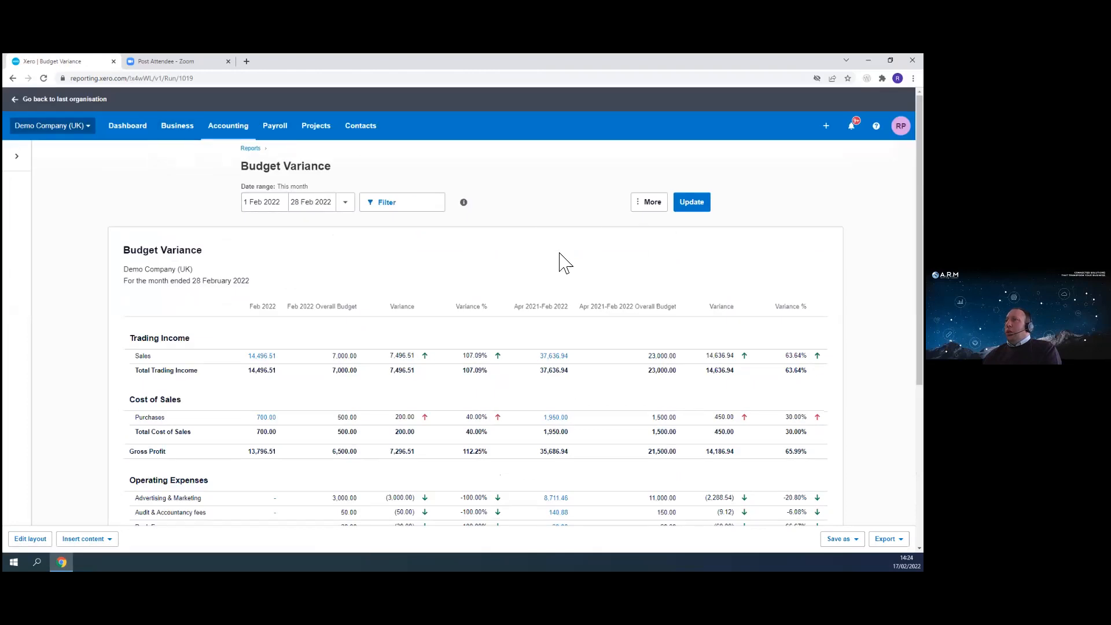
click(653, 206)
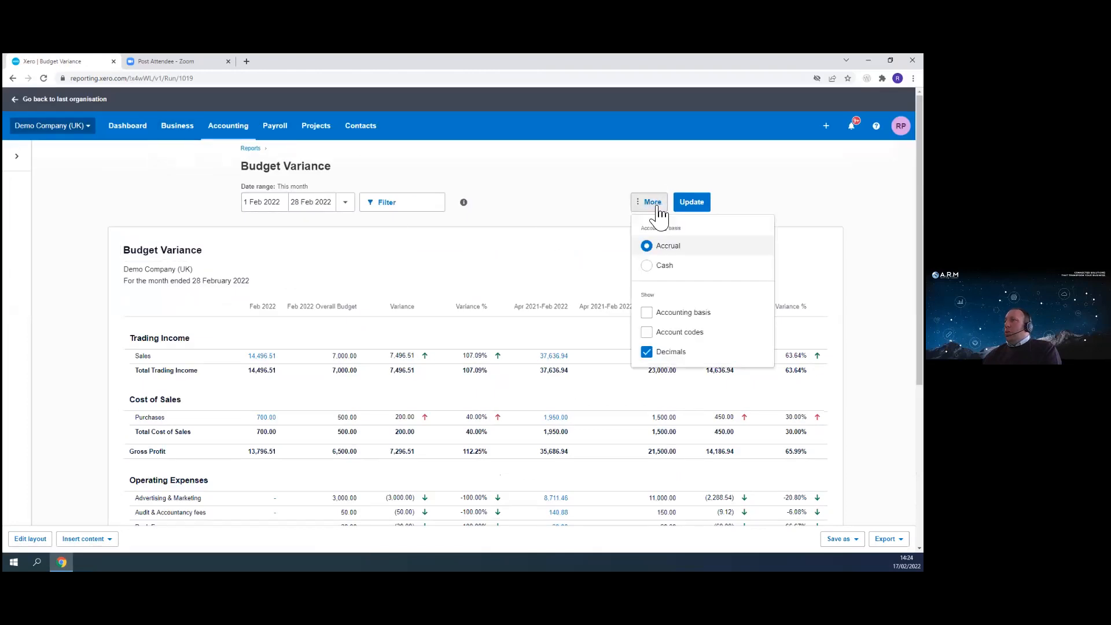
click(527, 190)
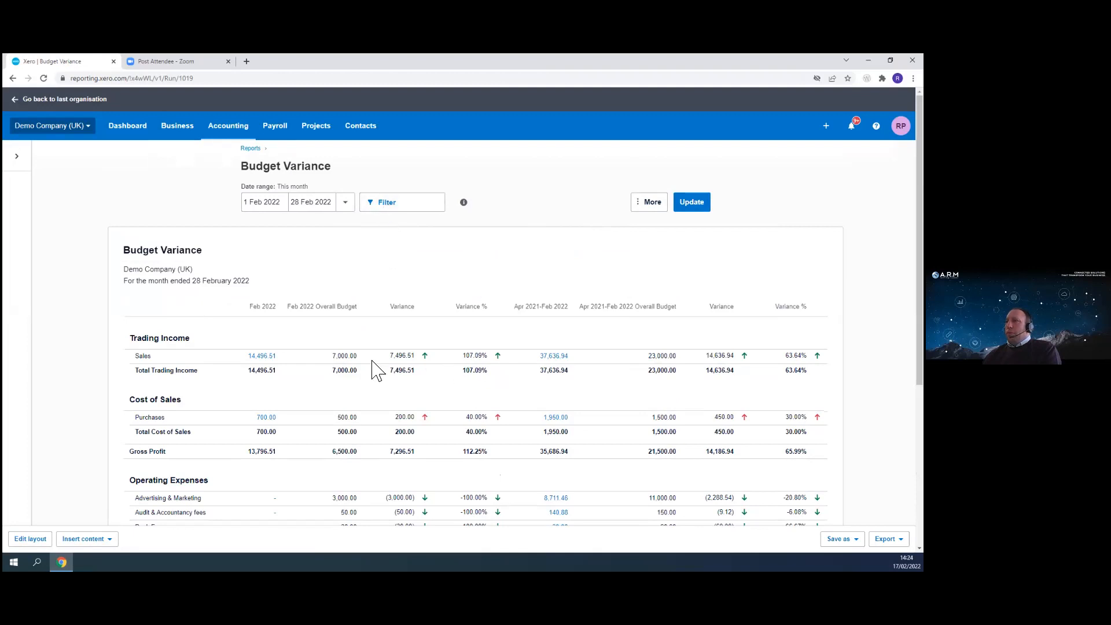
scroll(374, 369, down, 3)
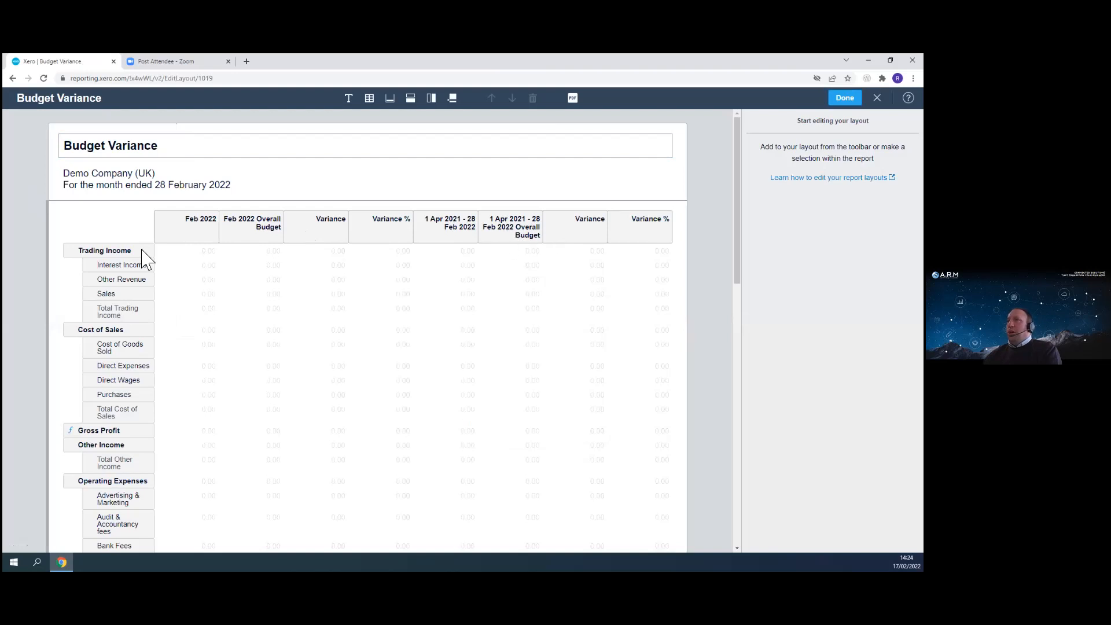
- In the report layout editor, switch both the month and year-to-date budget columns to Proposed Budget
click(261, 230)
click(828, 161)
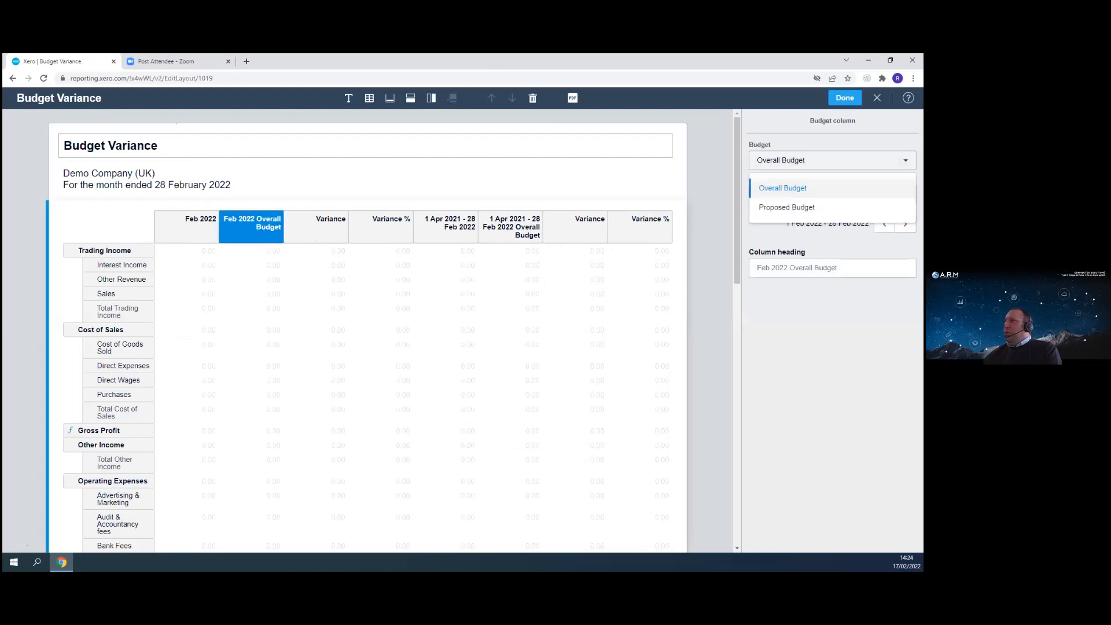
click(787, 207)
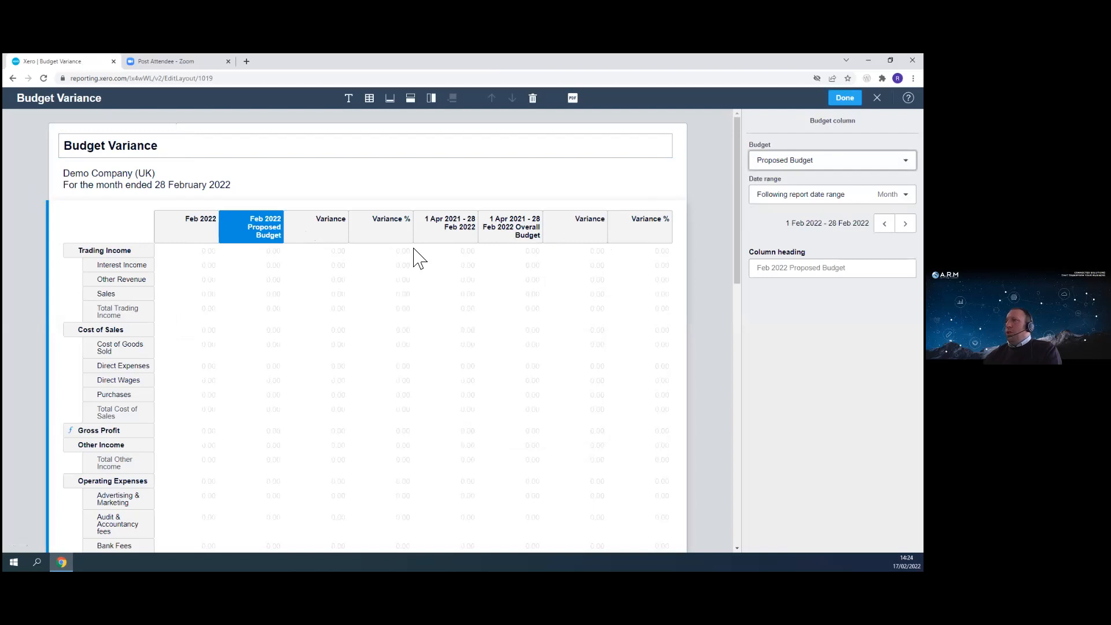
click(512, 232)
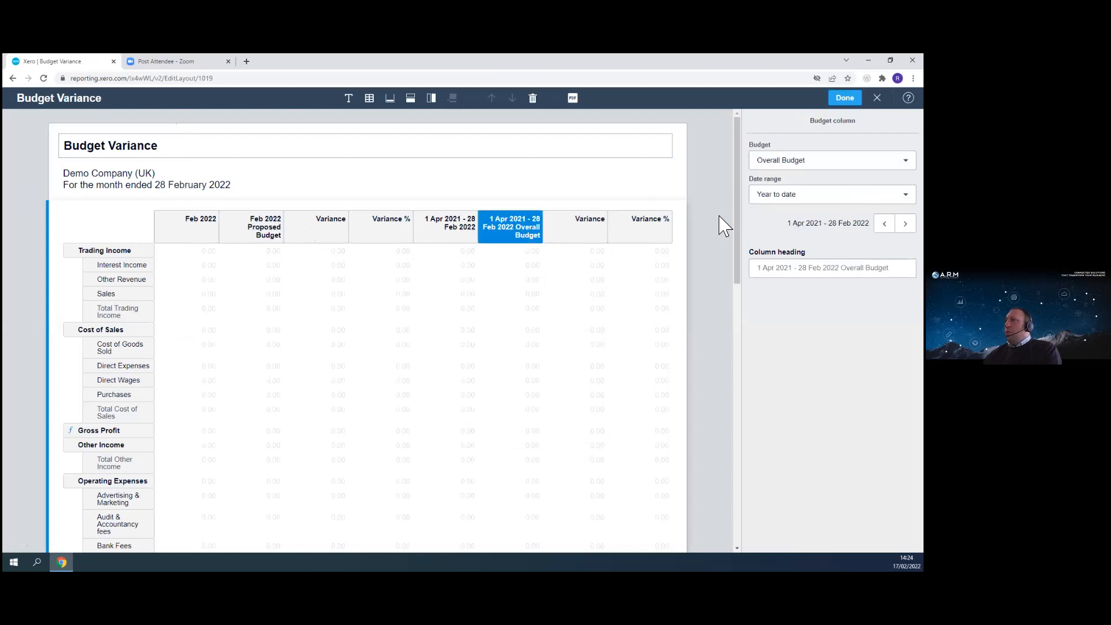
click(828, 161)
click(787, 206)
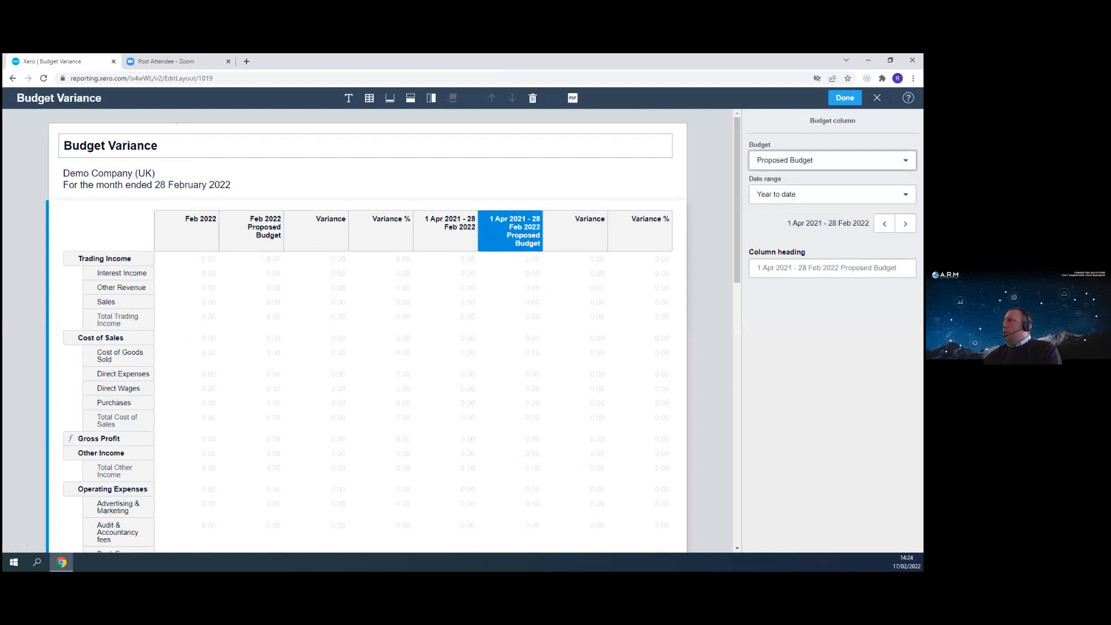
scroll(85, 463, down, 10)
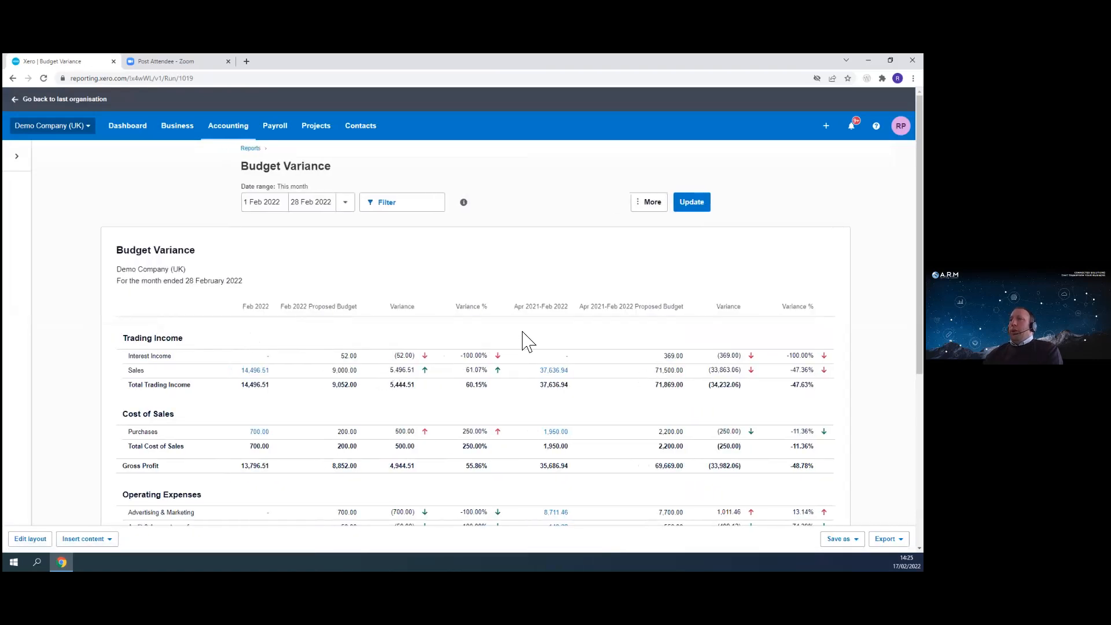
- Set the report date range to Last month, update, and review the variances
click(345, 204)
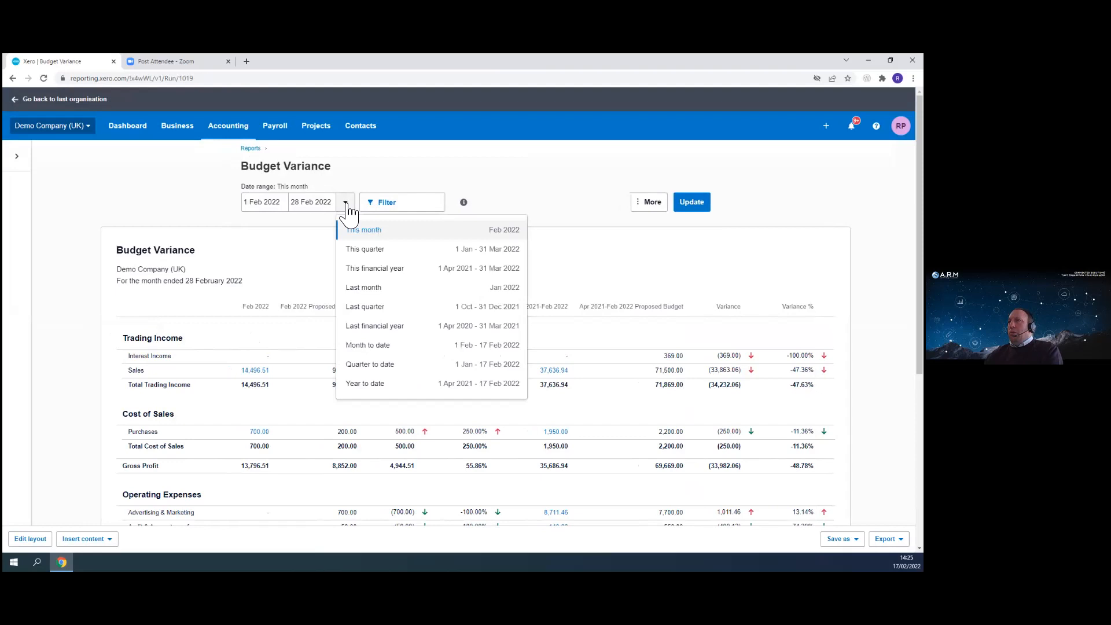
click(371, 288)
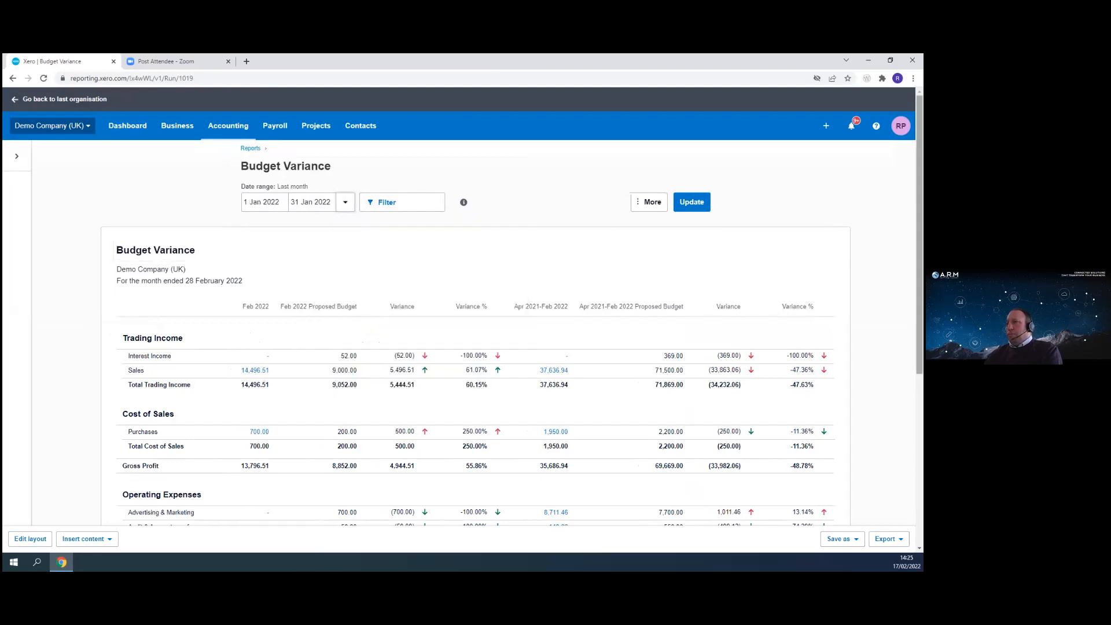
click(701, 206)
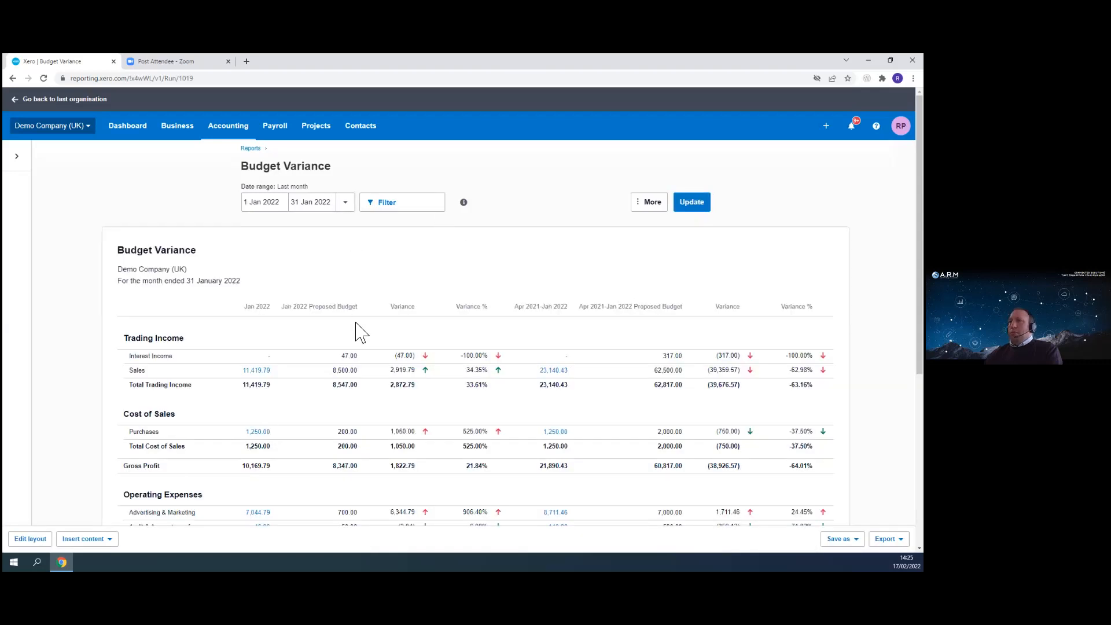
scroll(147, 348, down, 3)
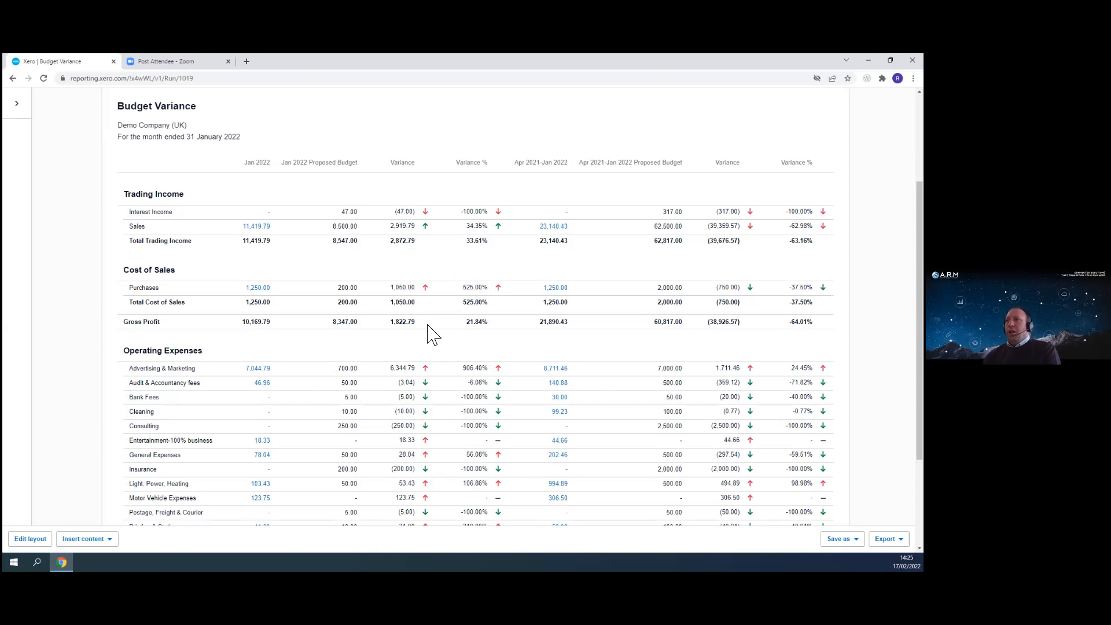
scroll(431, 331, down, 2)
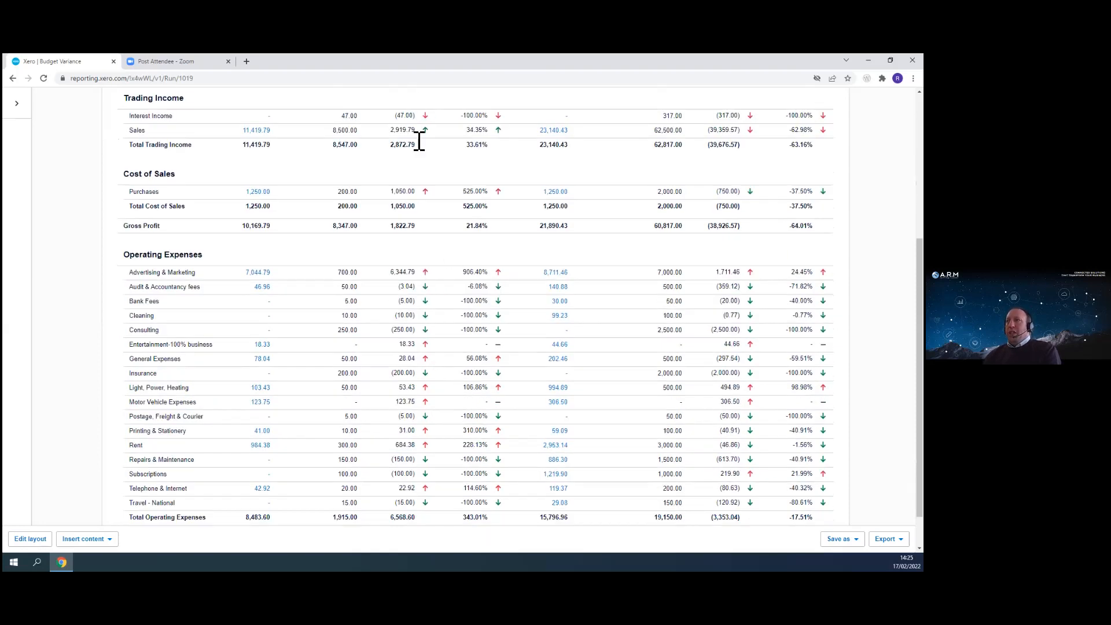
scroll(454, 292, up, 2)
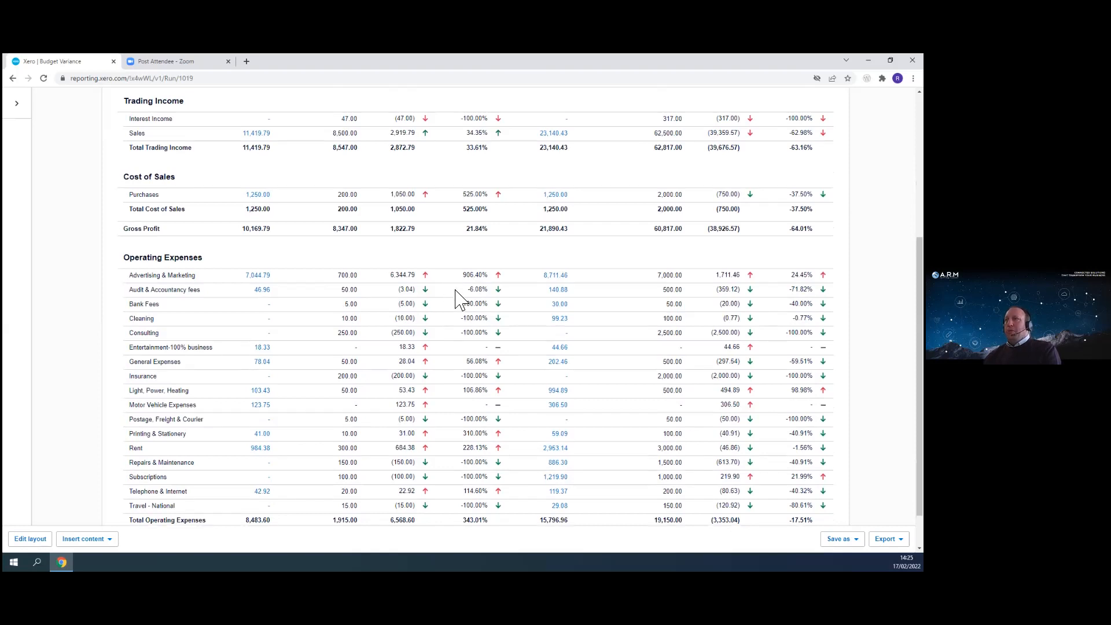
scroll(243, 328, up, 3)
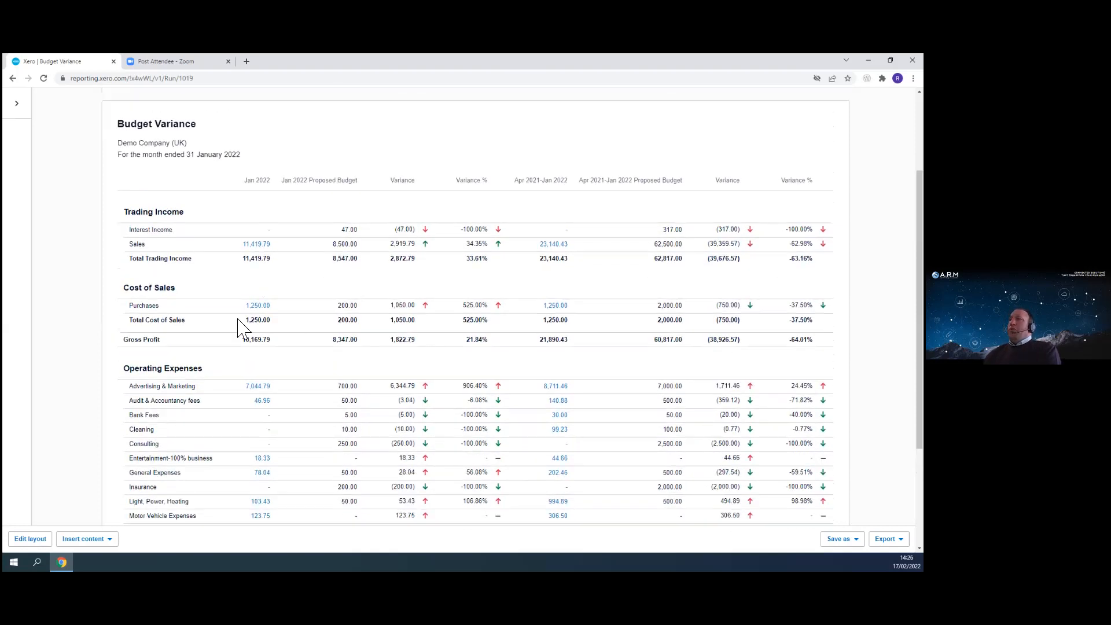
- Change the report date range to Last quarter and update the report
click(346, 204)
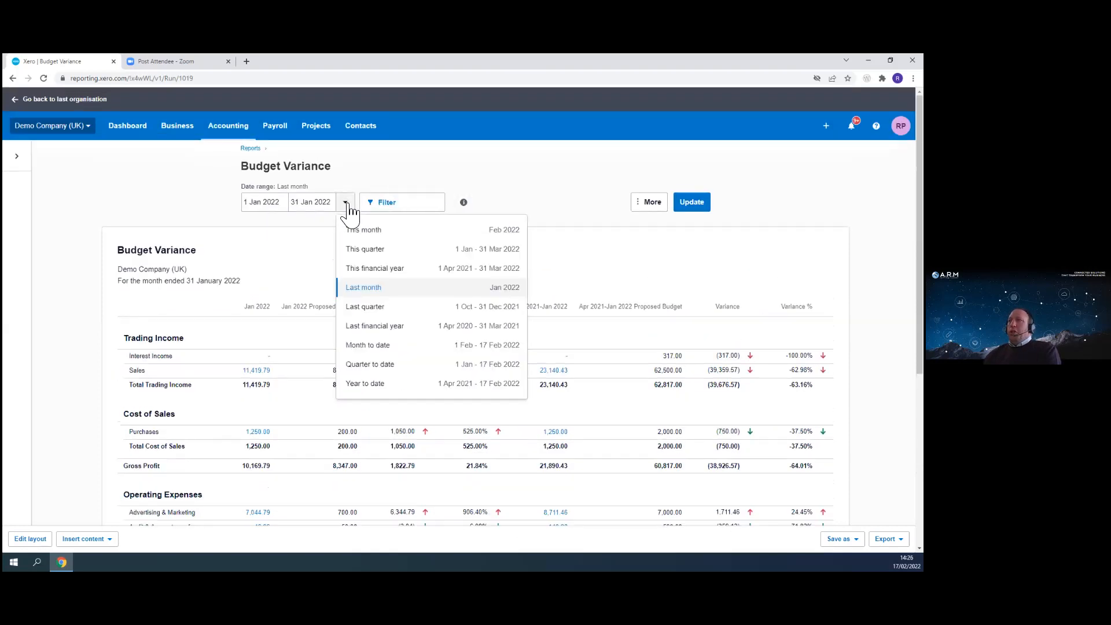
click(387, 310)
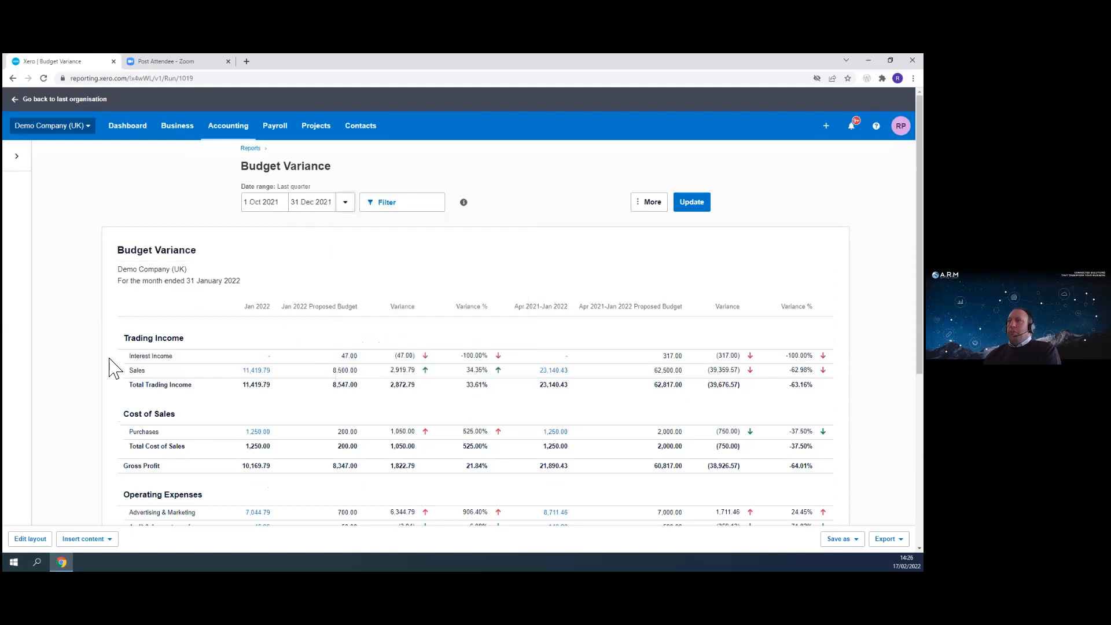
click(693, 211)
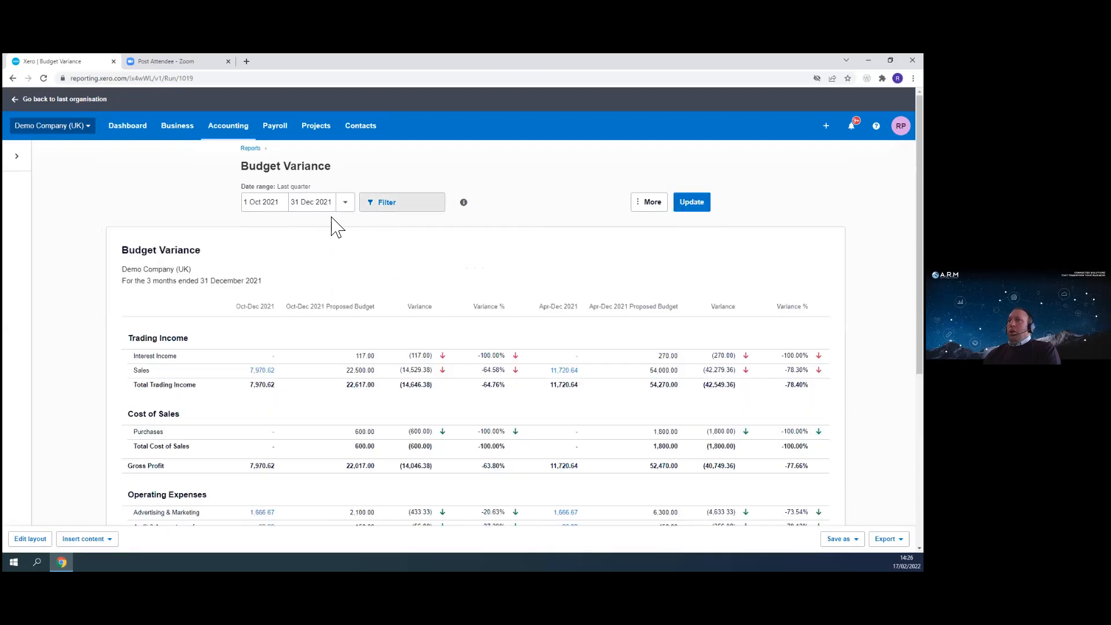
- Switch the report's accounting basis to Cash and update it
click(346, 208)
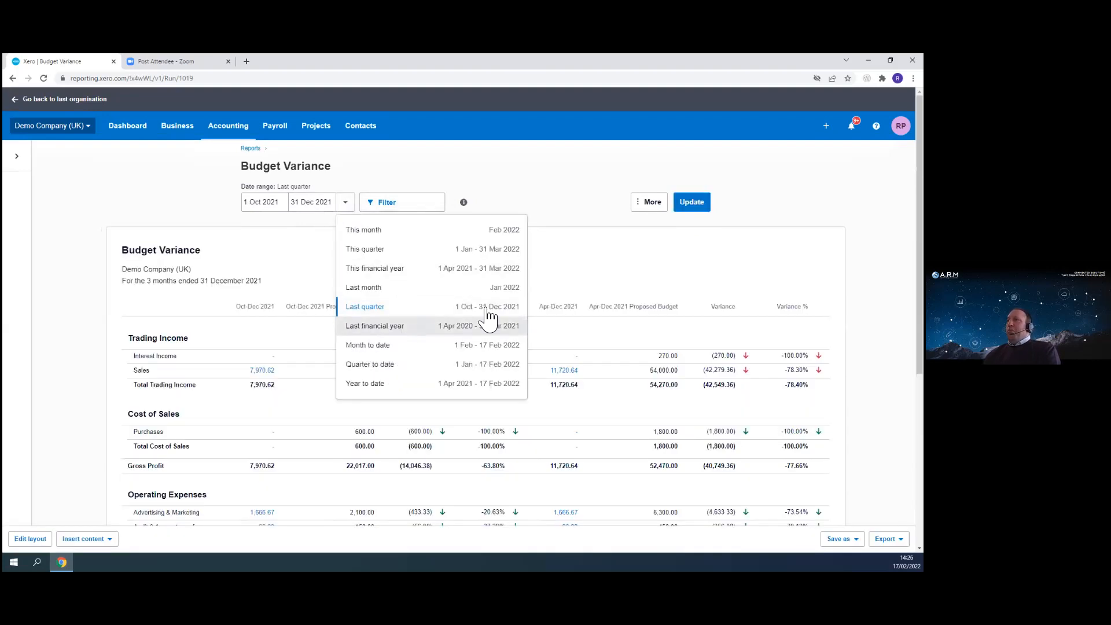
click(558, 171)
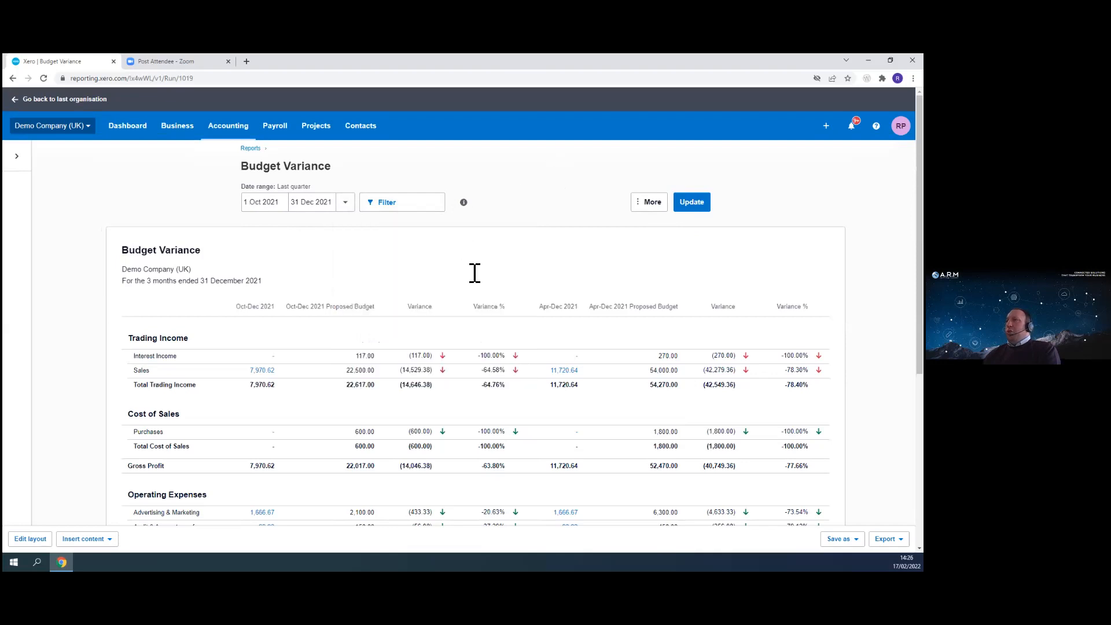
click(652, 203)
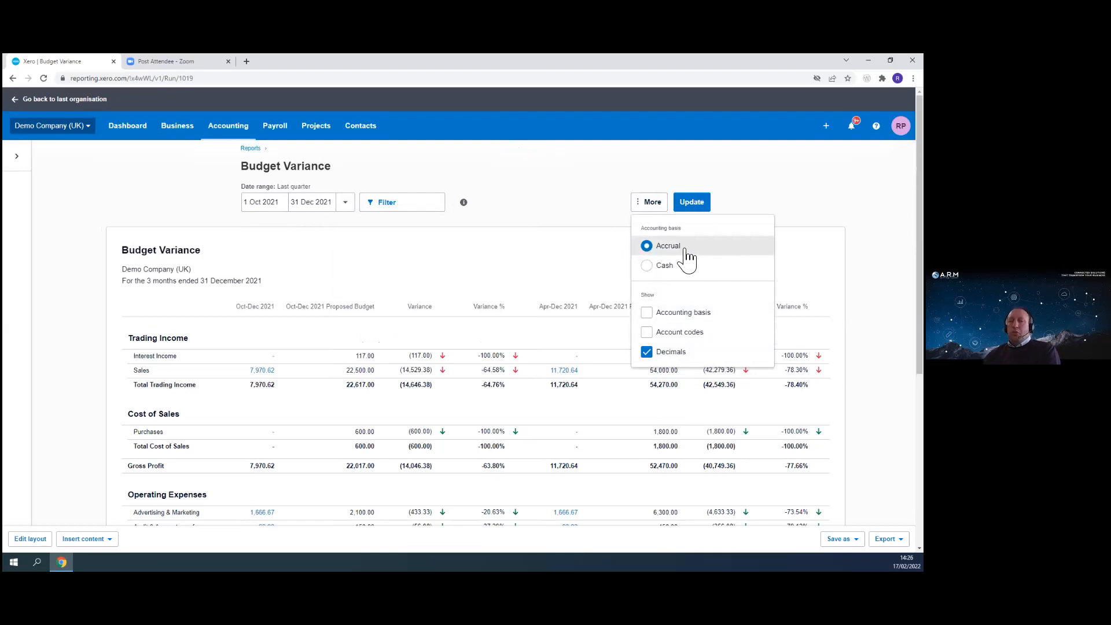
click(648, 267)
click(705, 203)
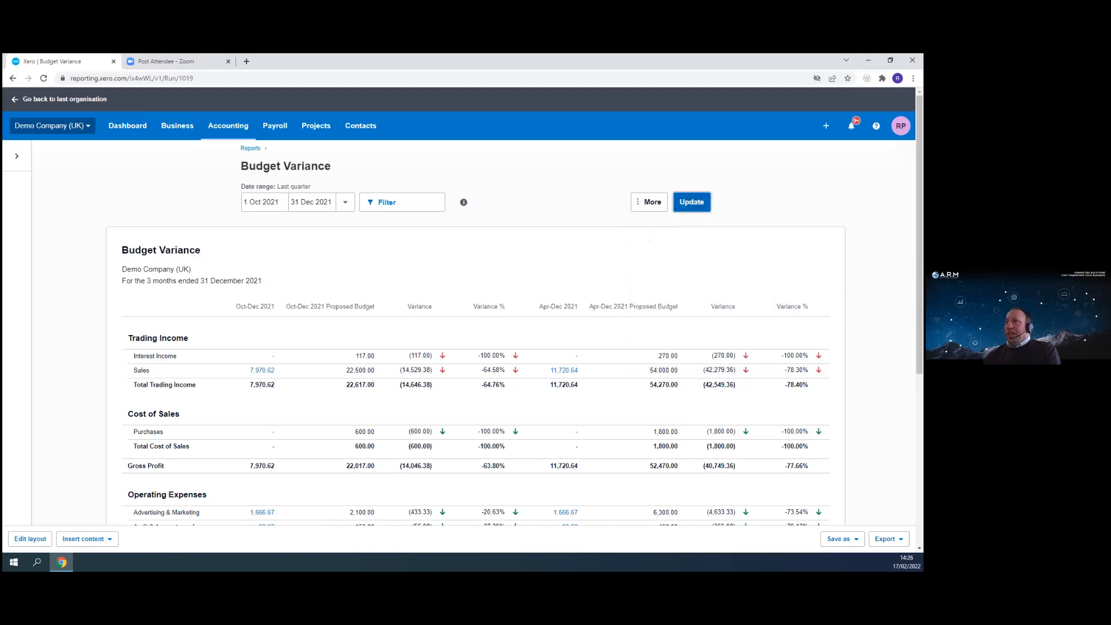
- Set the accounting basis back to Accrual, hide decimals, show account codes, and update the report
click(653, 204)
click(649, 246)
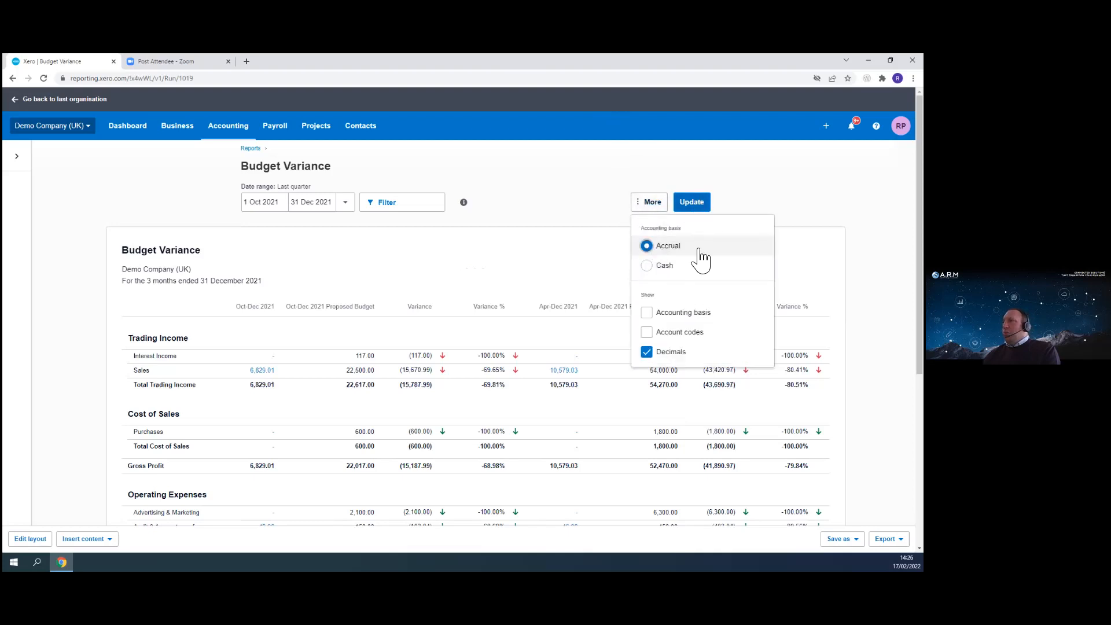
click(647, 352)
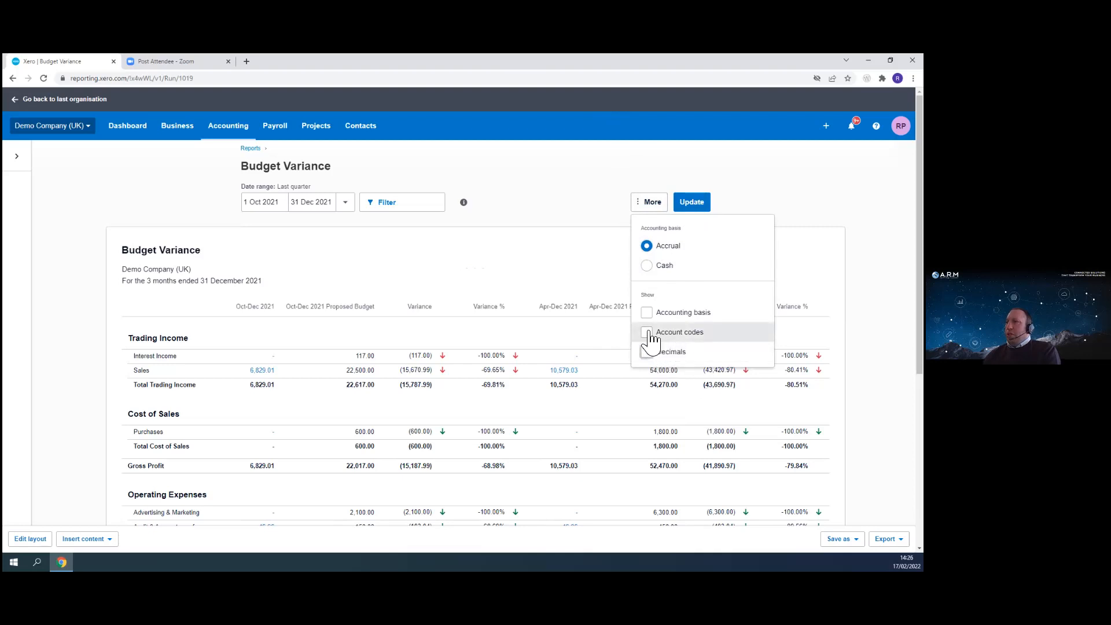
click(646, 332)
click(692, 206)
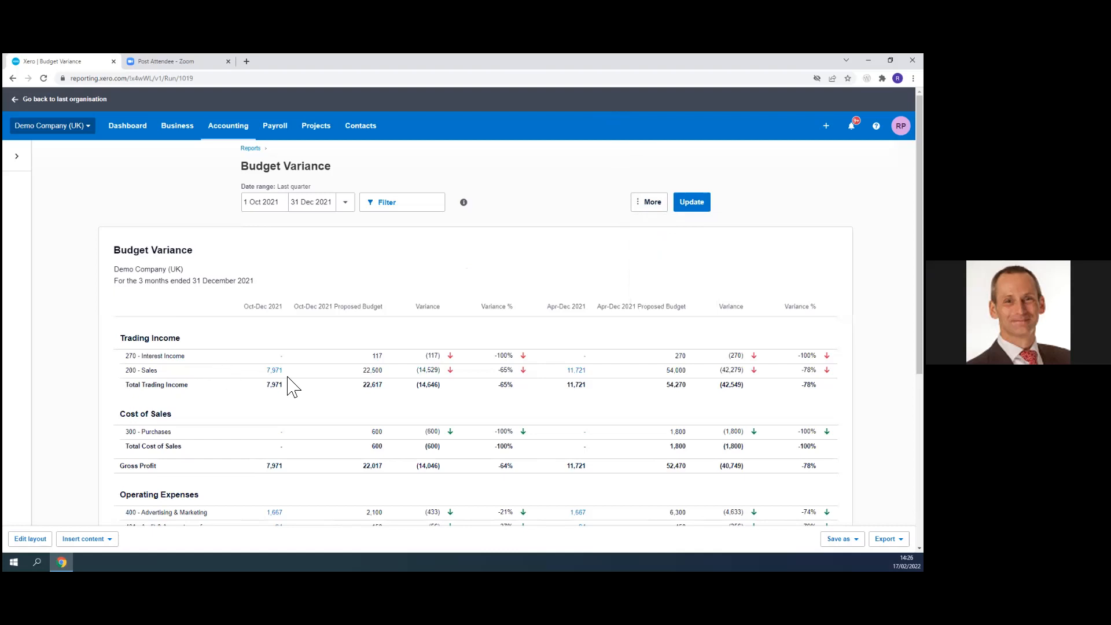
- Scroll through the updated report and review the available export formats
scroll(365, 448, down, 1)
scroll(353, 447, down, 3)
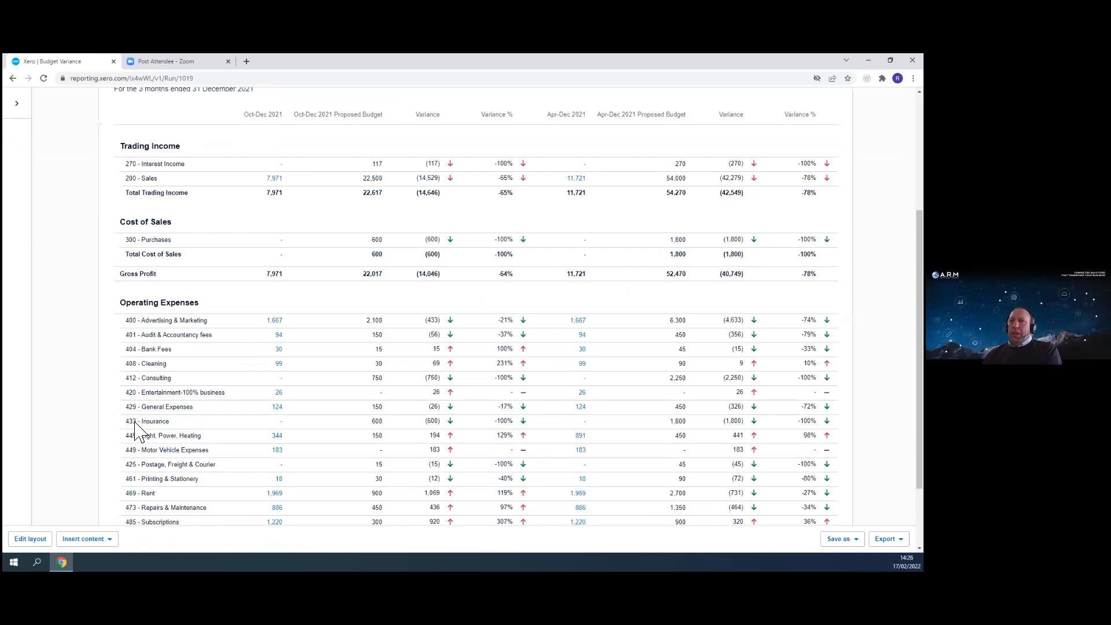
scroll(272, 406, down, 2)
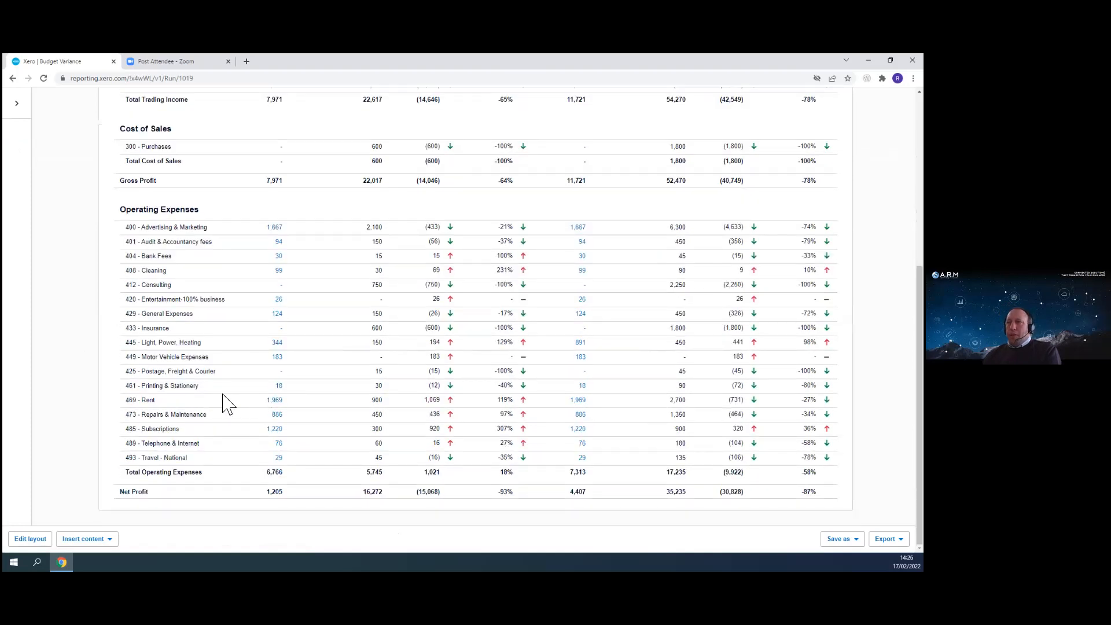
scroll(226, 400, up, 5)
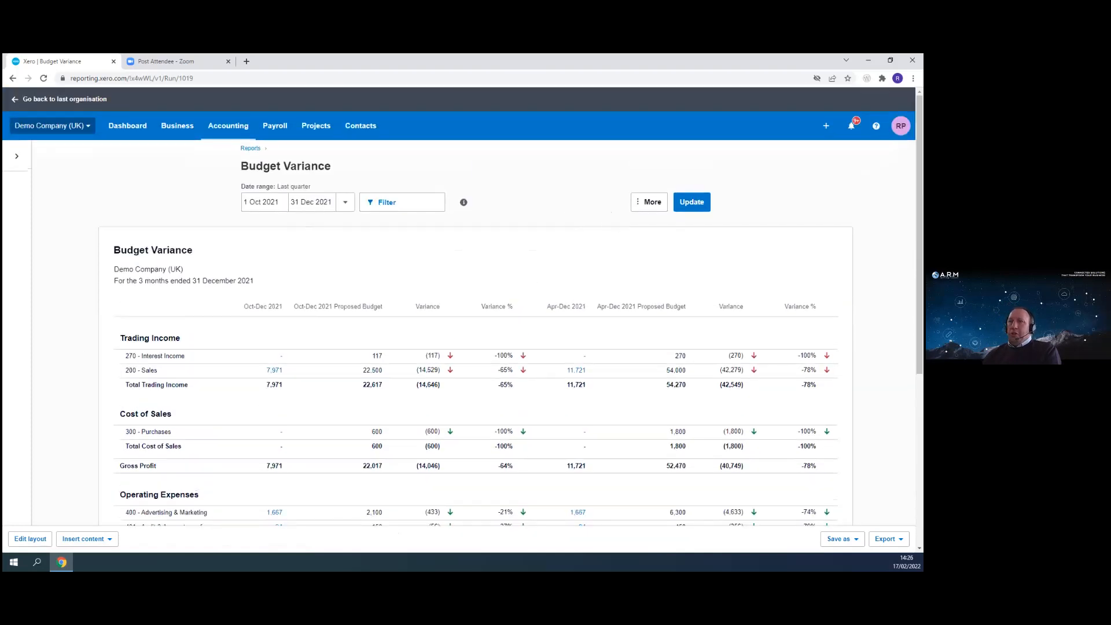
click(30, 539)
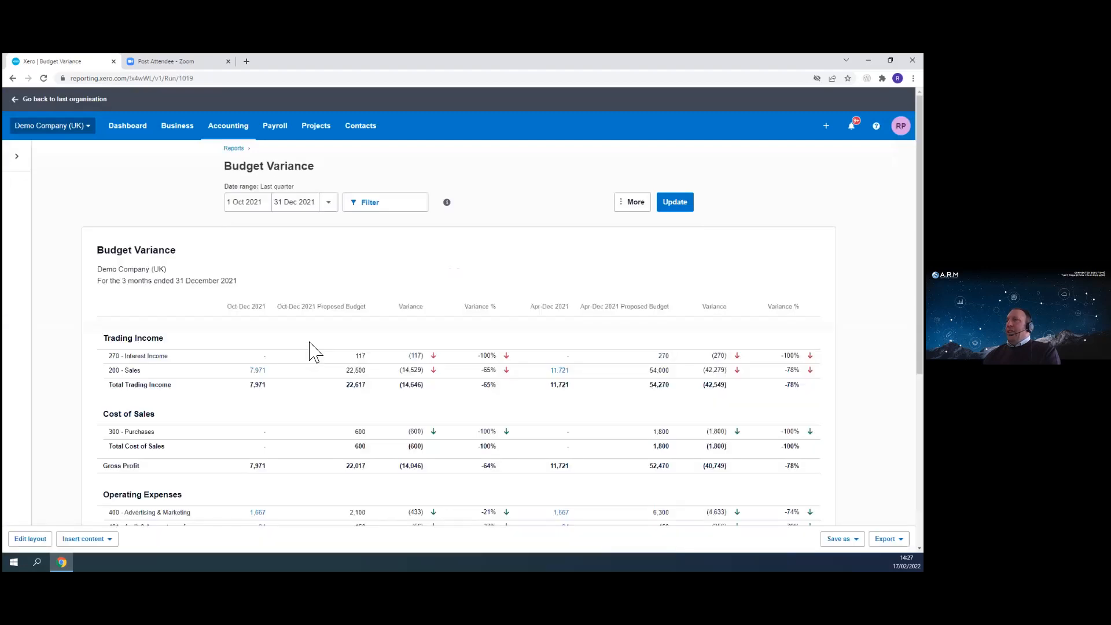
scroll(427, 397, down, 5)
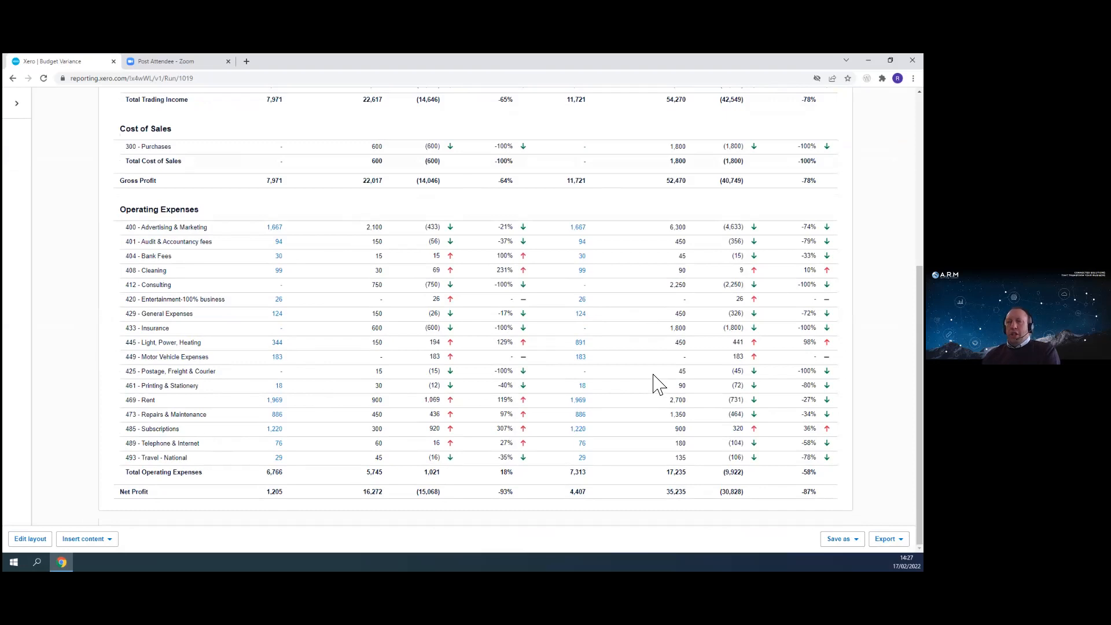
click(888, 539)
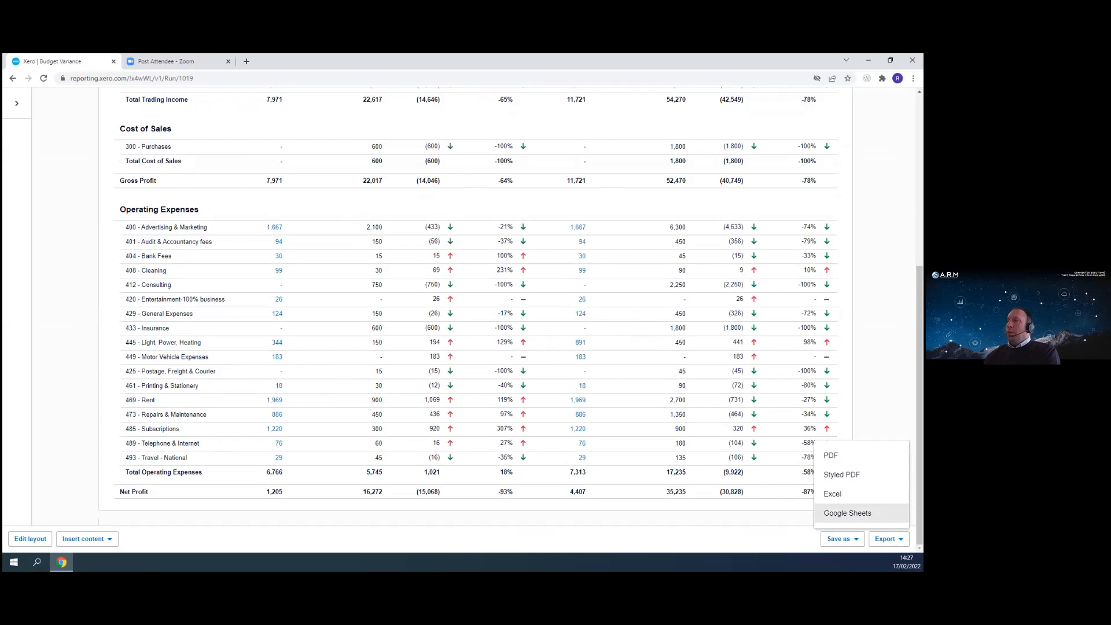
click(764, 489)
scroll(764, 405, up, 6)
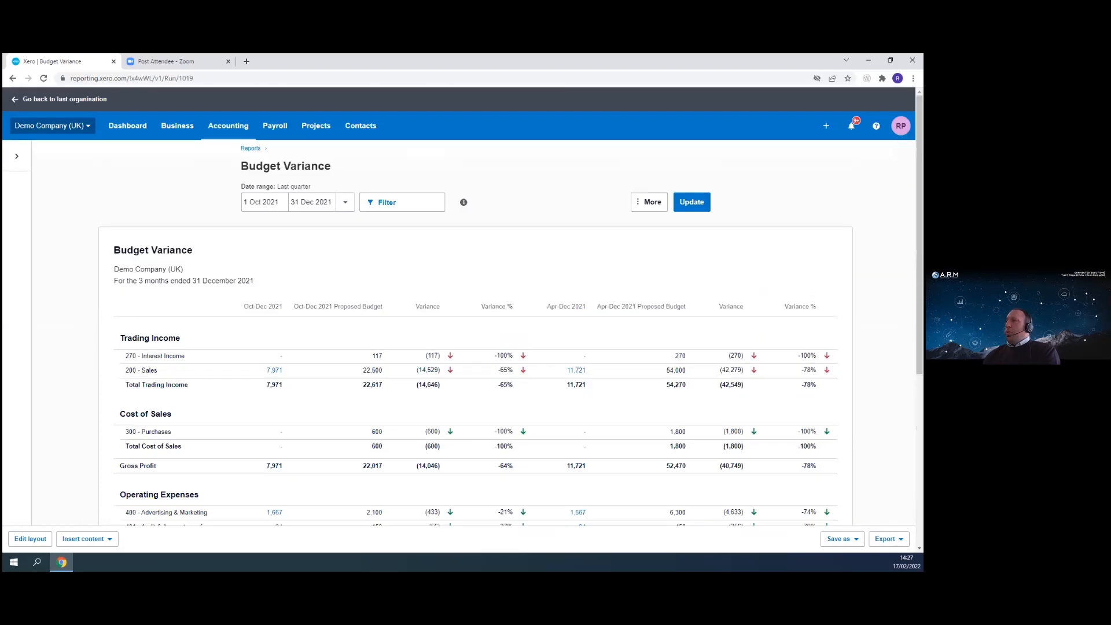
- Filter the report to all Region tracking options and update it
click(395, 207)
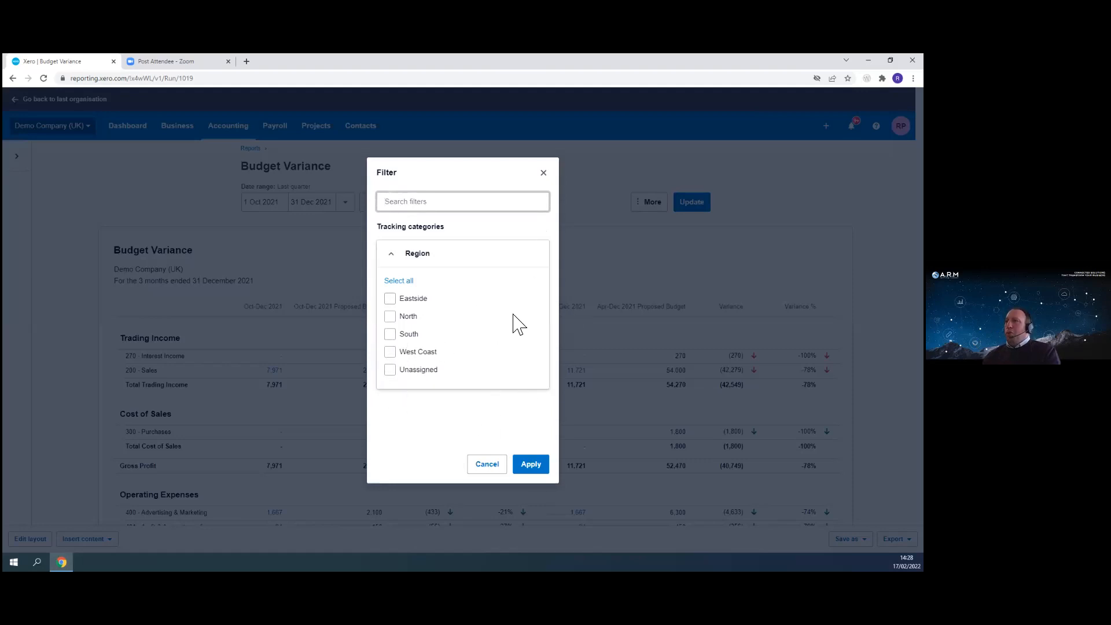
click(399, 281)
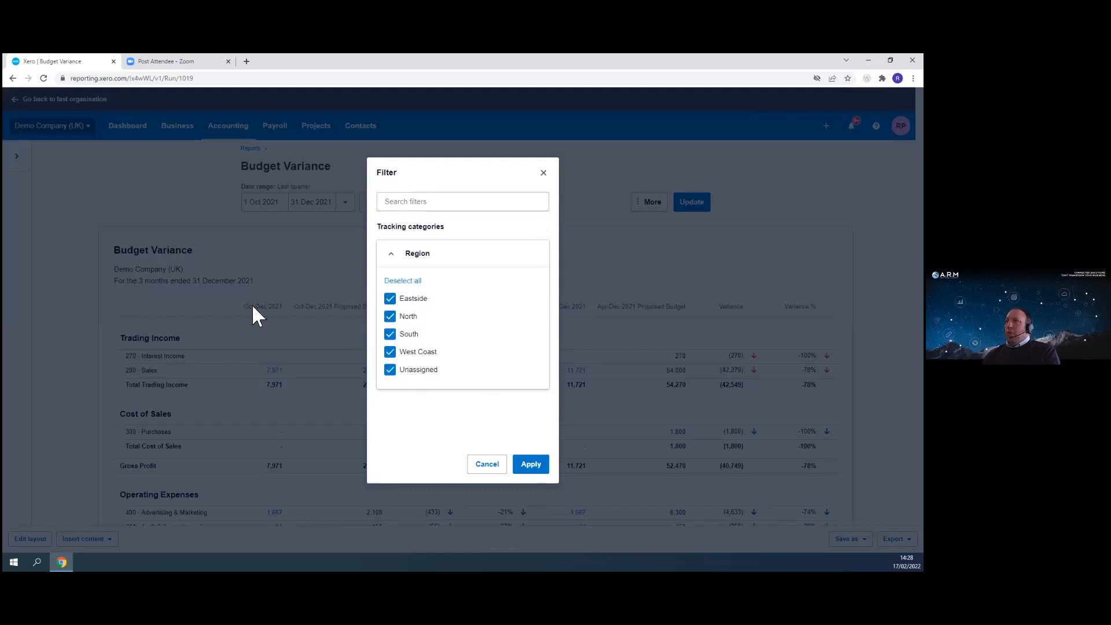
click(531, 467)
click(698, 206)
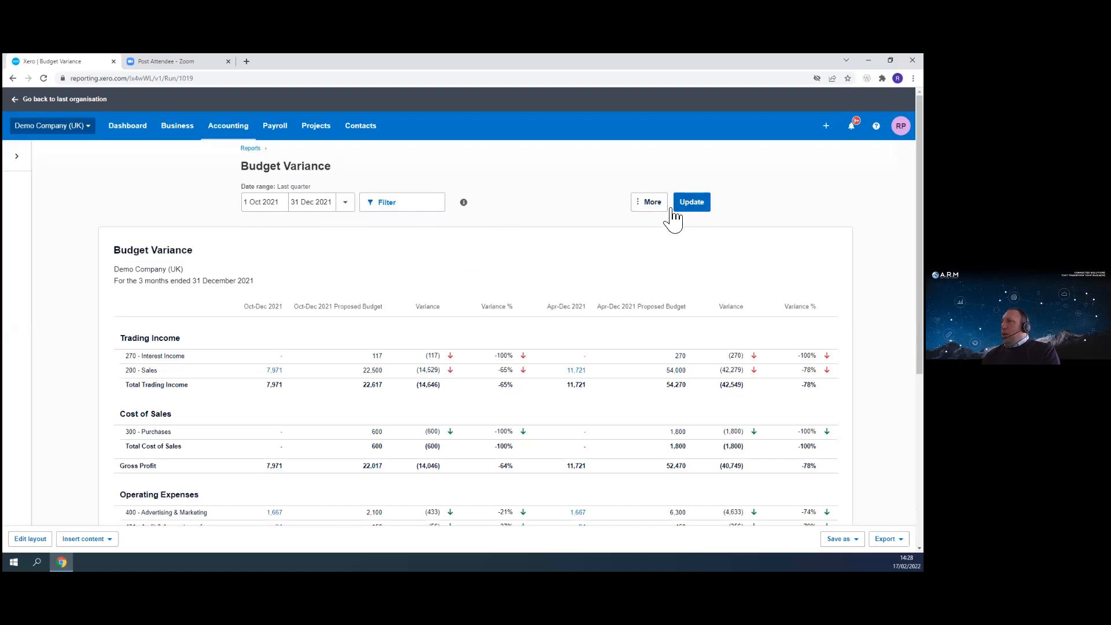
- Filter the report to the West Coast region only and update it
click(652, 204)
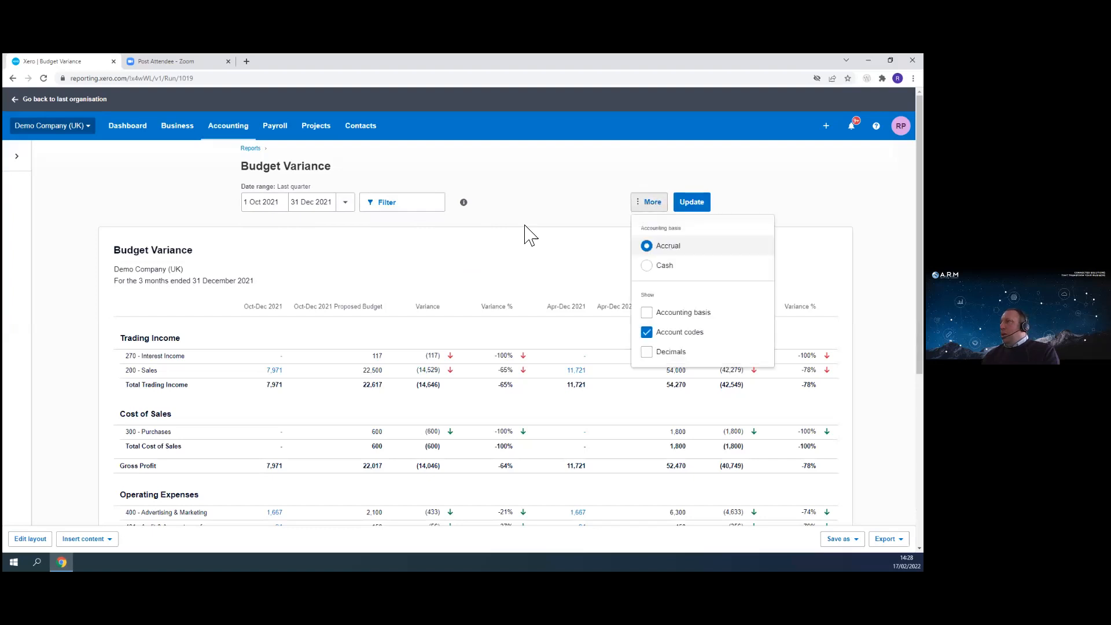
click(655, 203)
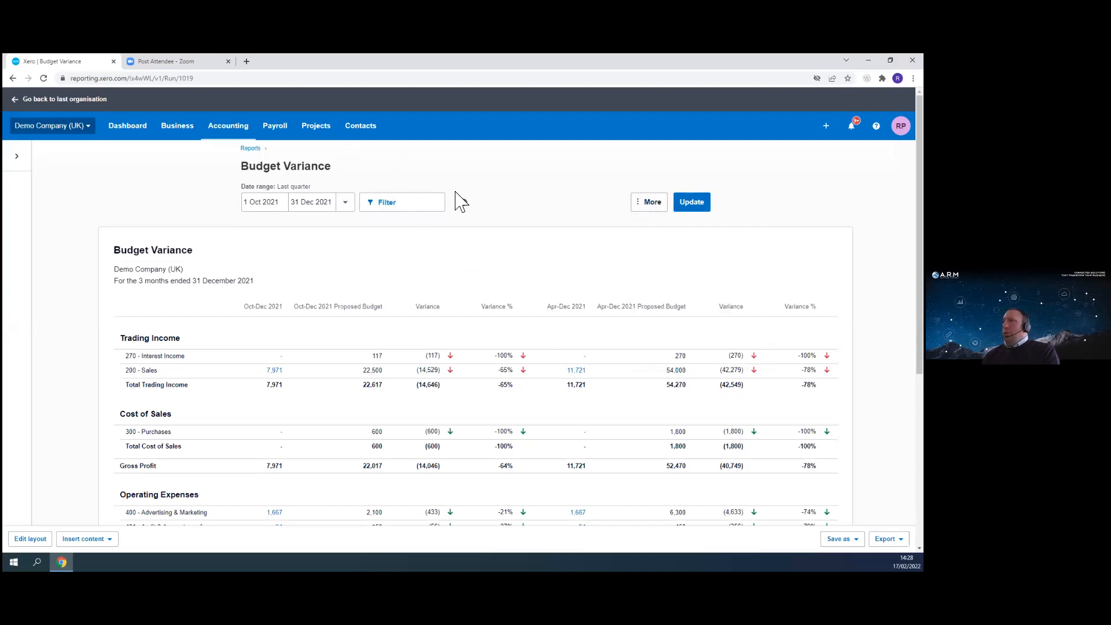
click(397, 208)
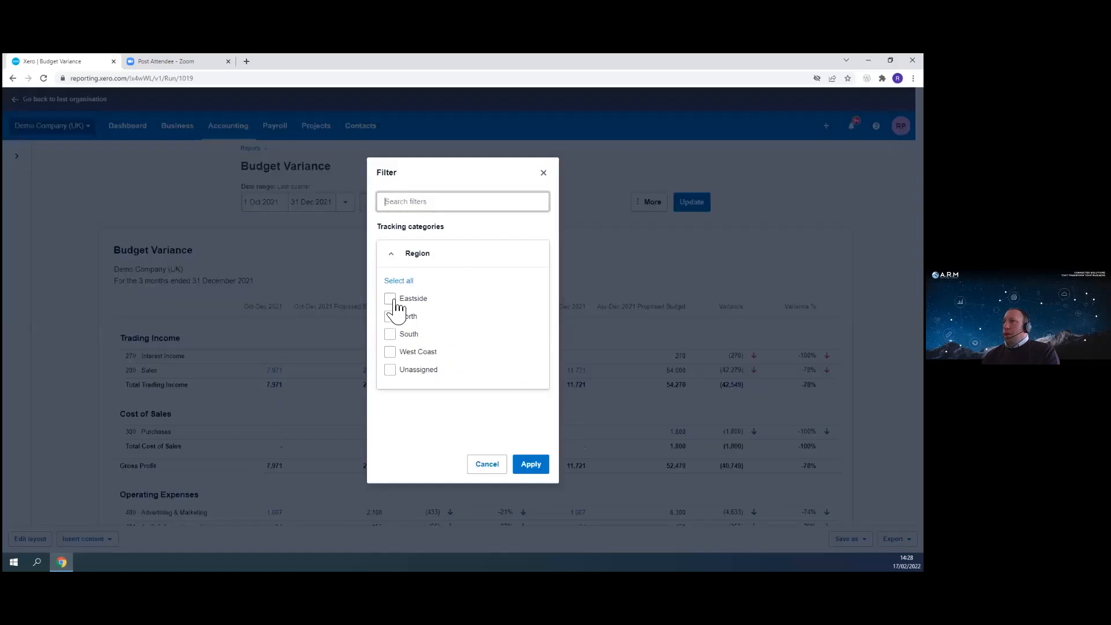
click(391, 355)
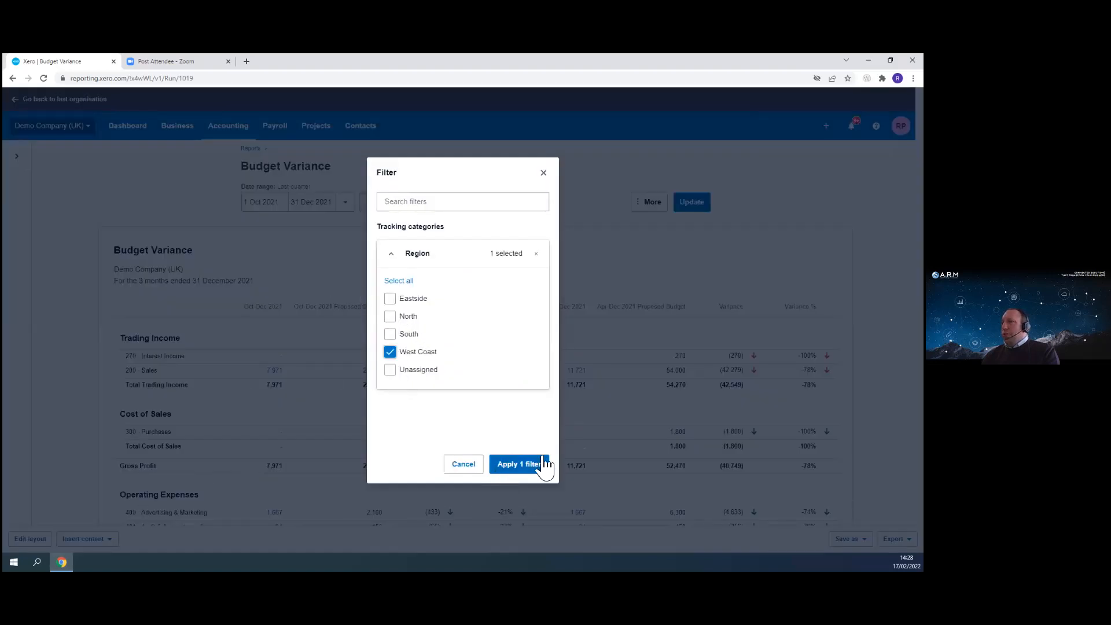
click(528, 466)
click(692, 205)
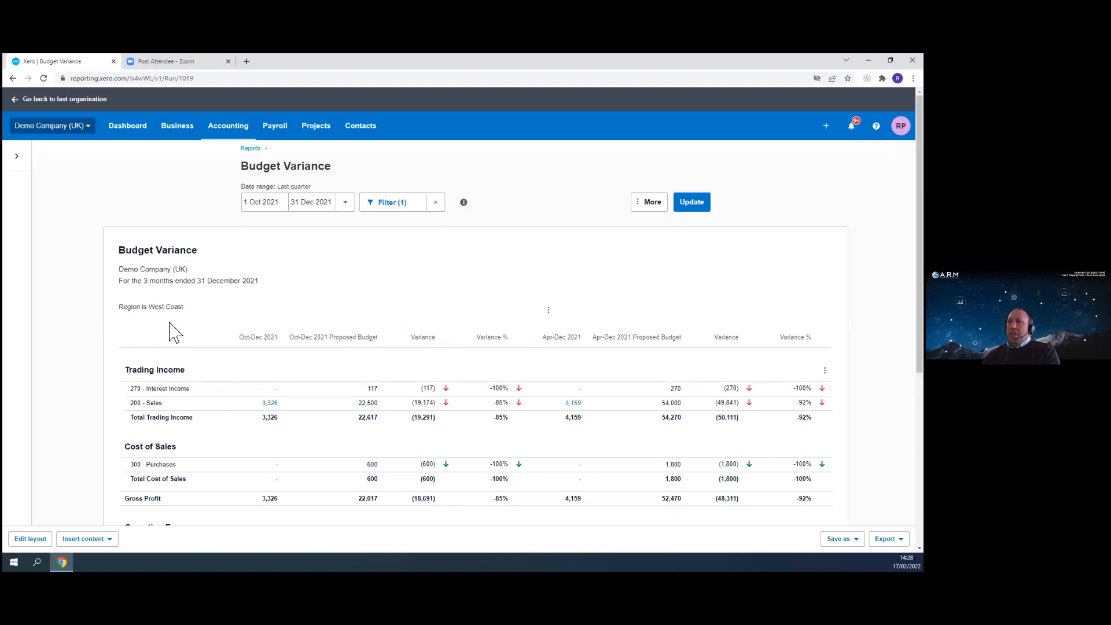
- Review the West Coast figures and inspect the year-to-date budget column's budget setting in the layout editor
scroll(273, 446, down, 4)
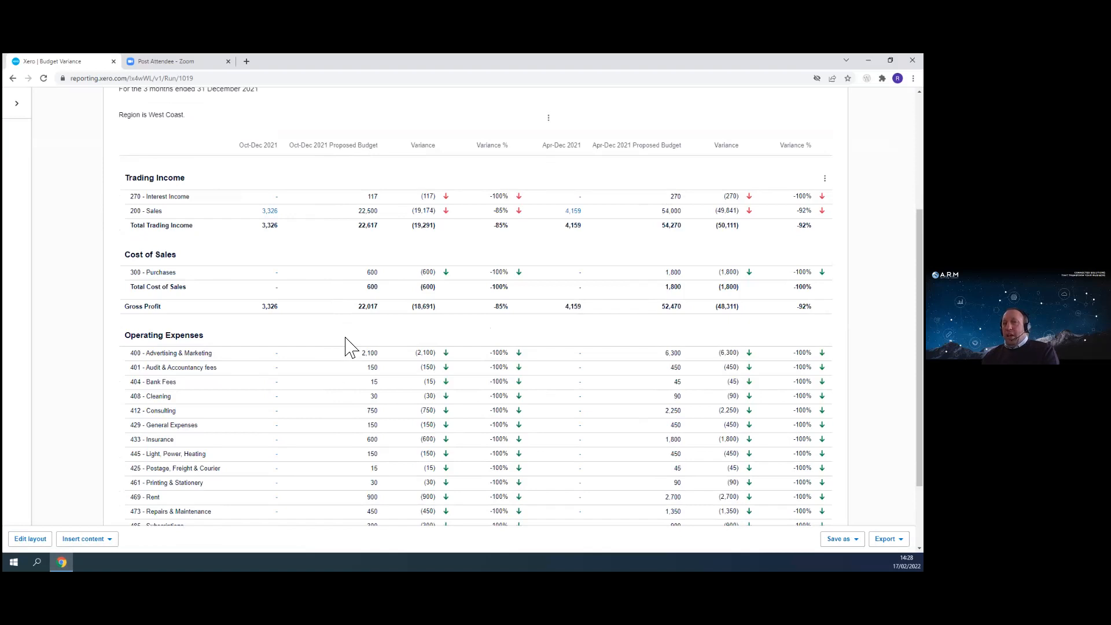
scroll(370, 347, up, 4)
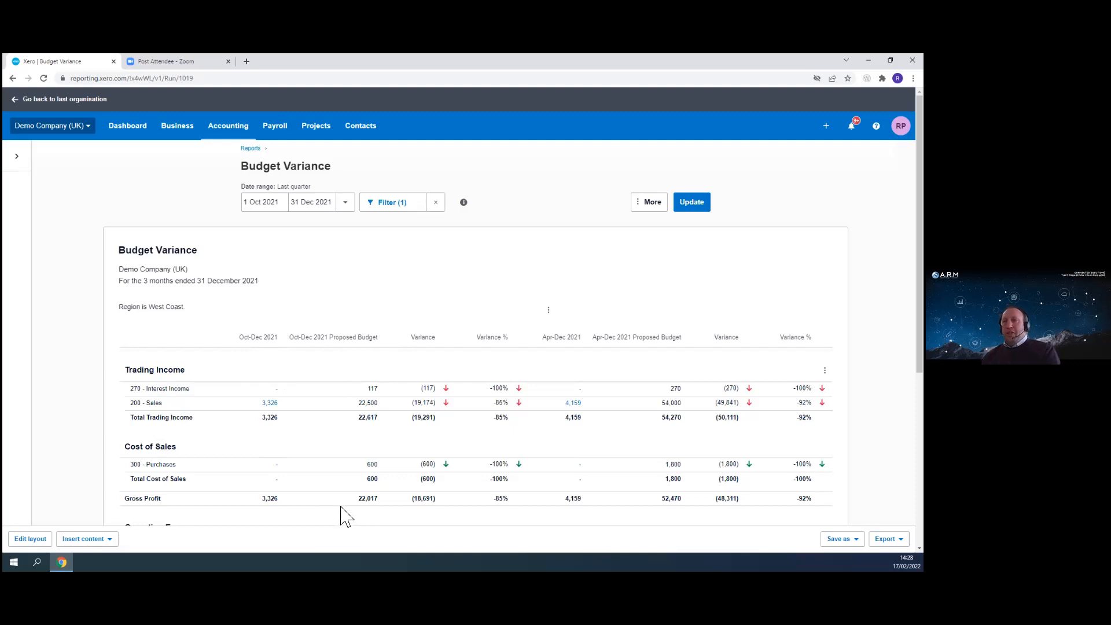
click(30, 539)
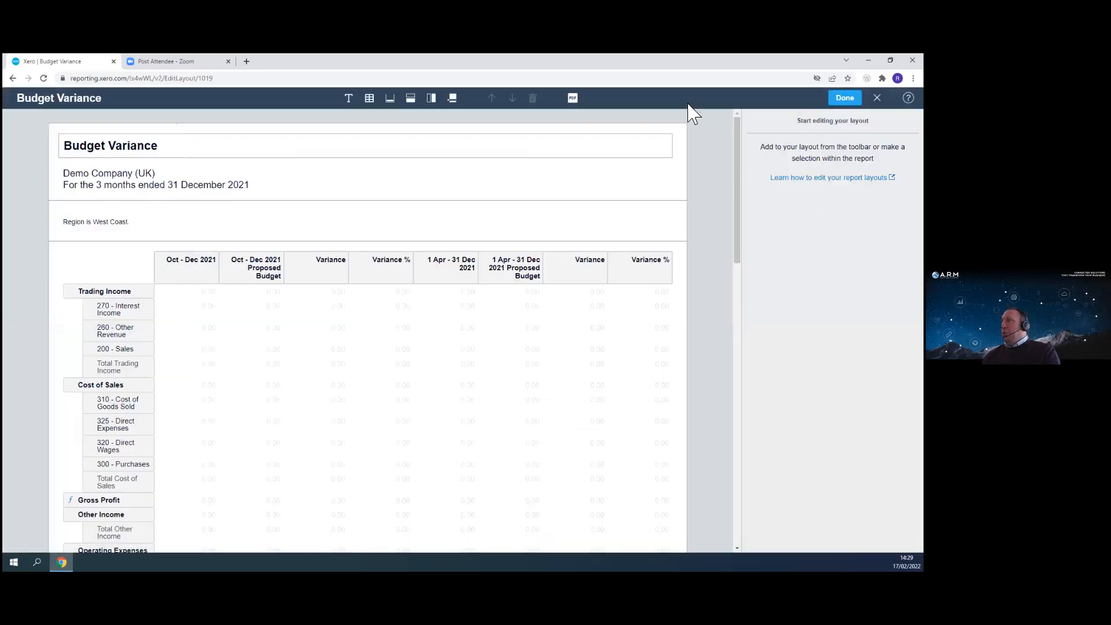
click(517, 277)
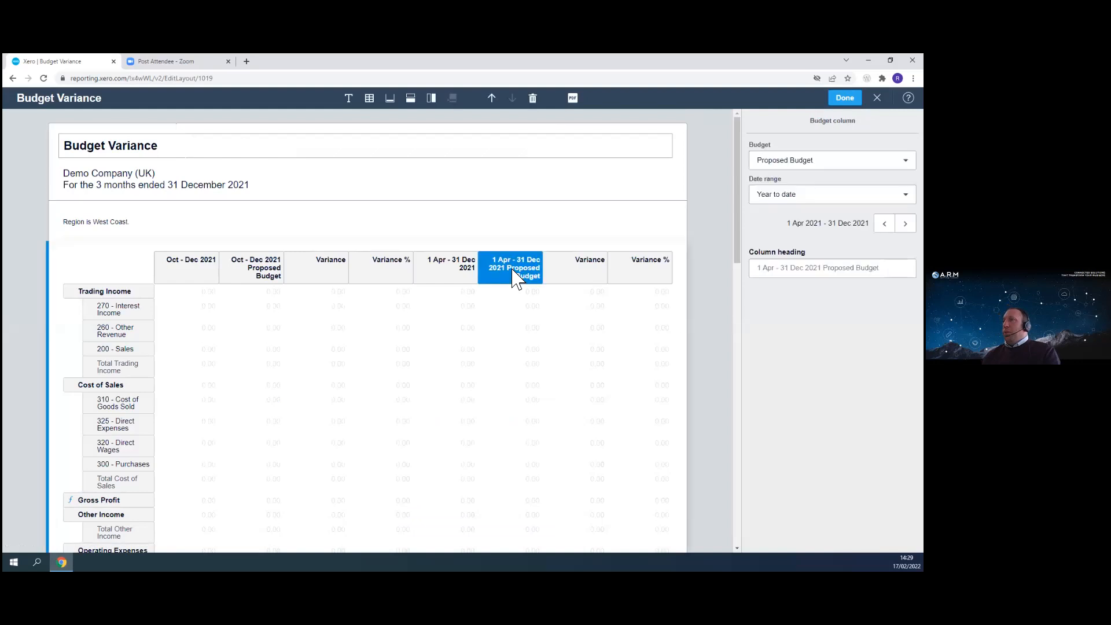
click(832, 160)
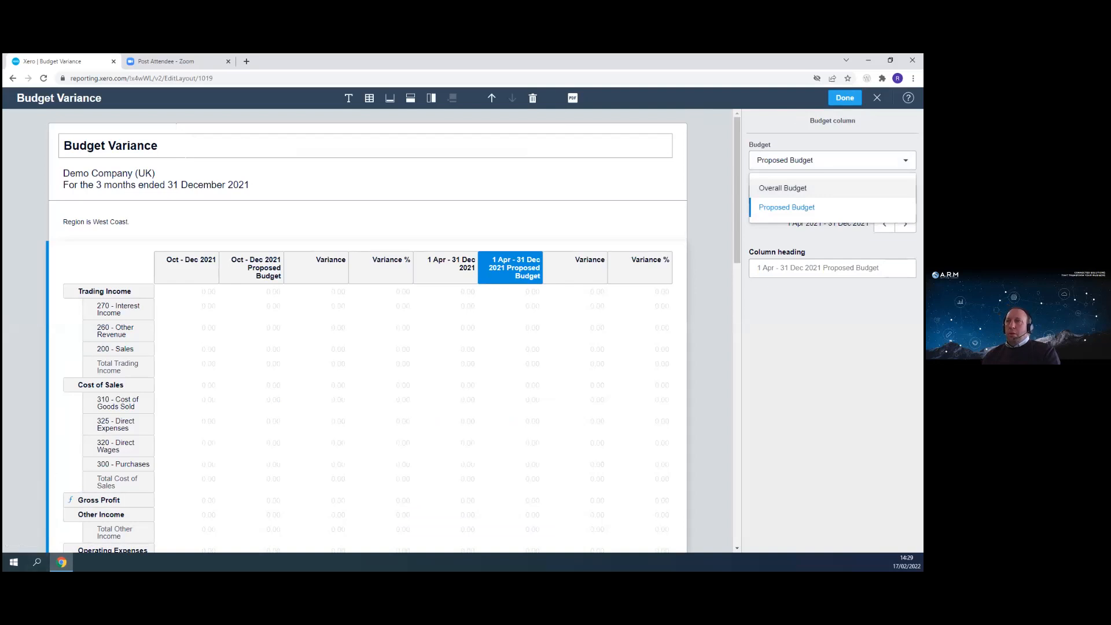
click(845, 98)
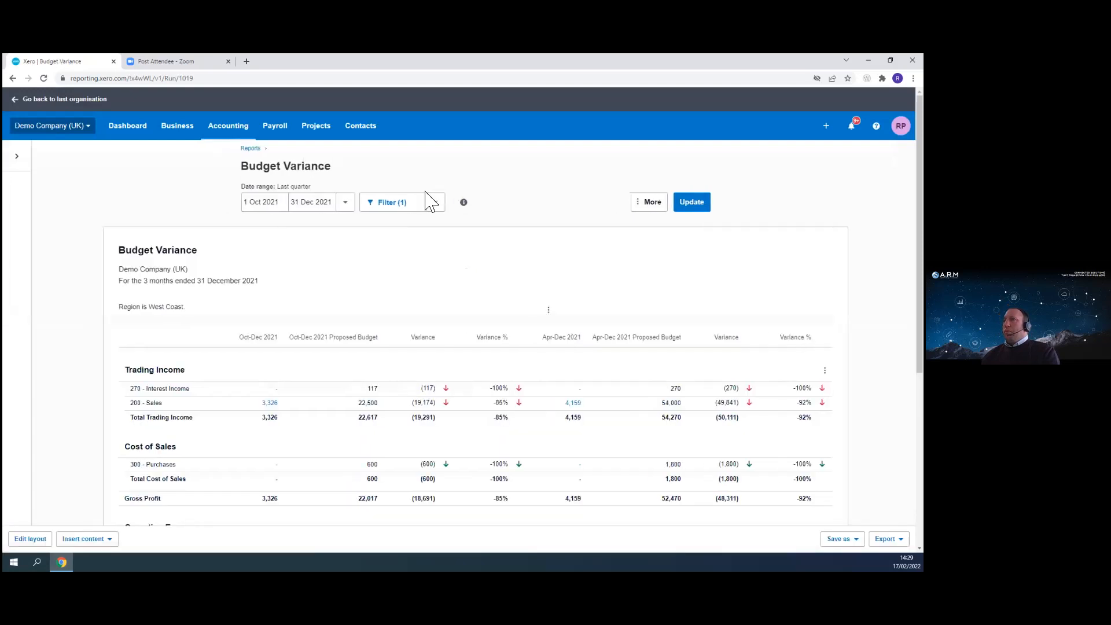
- Clear the West Coast region filter from the report
click(438, 204)
click(658, 206)
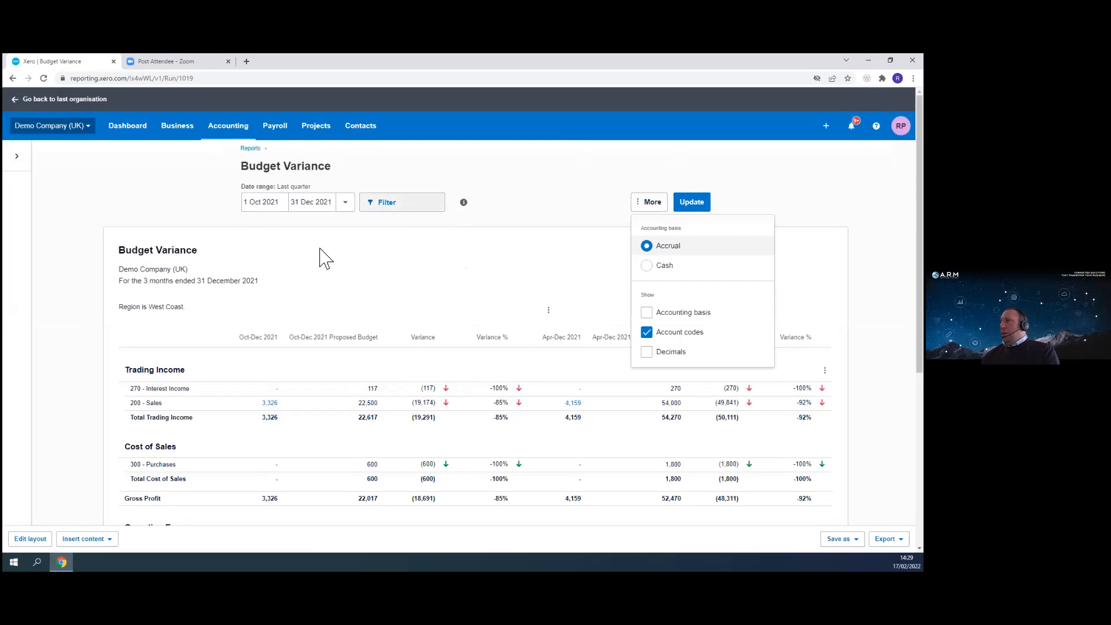
click(449, 179)
- Scroll through the report and check the date range options
scroll(380, 443, down, 6)
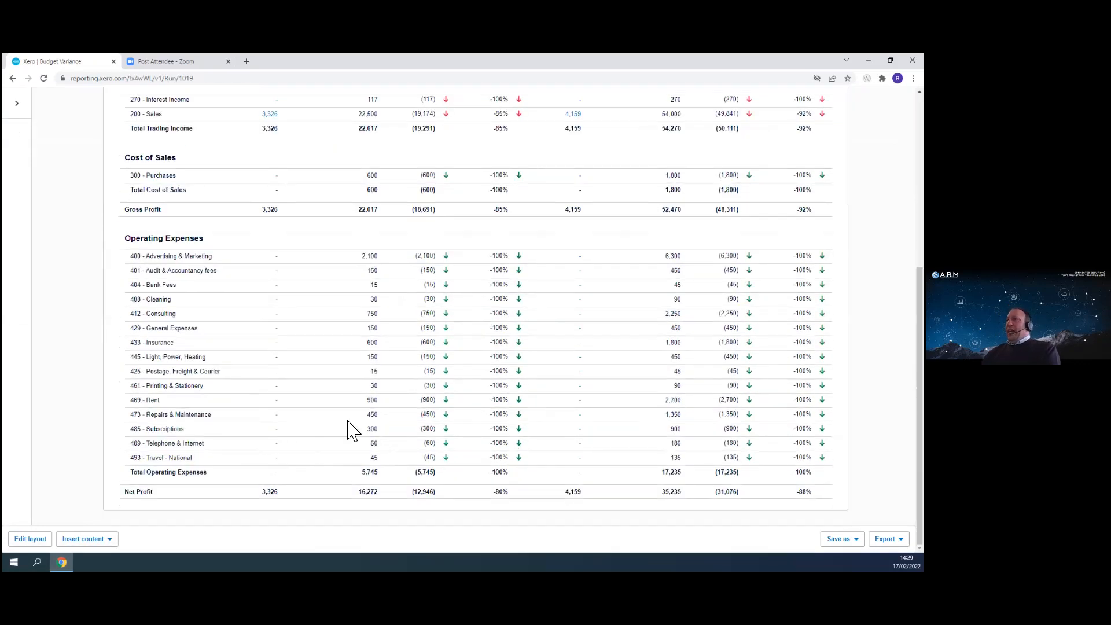
scroll(355, 429, up, 5)
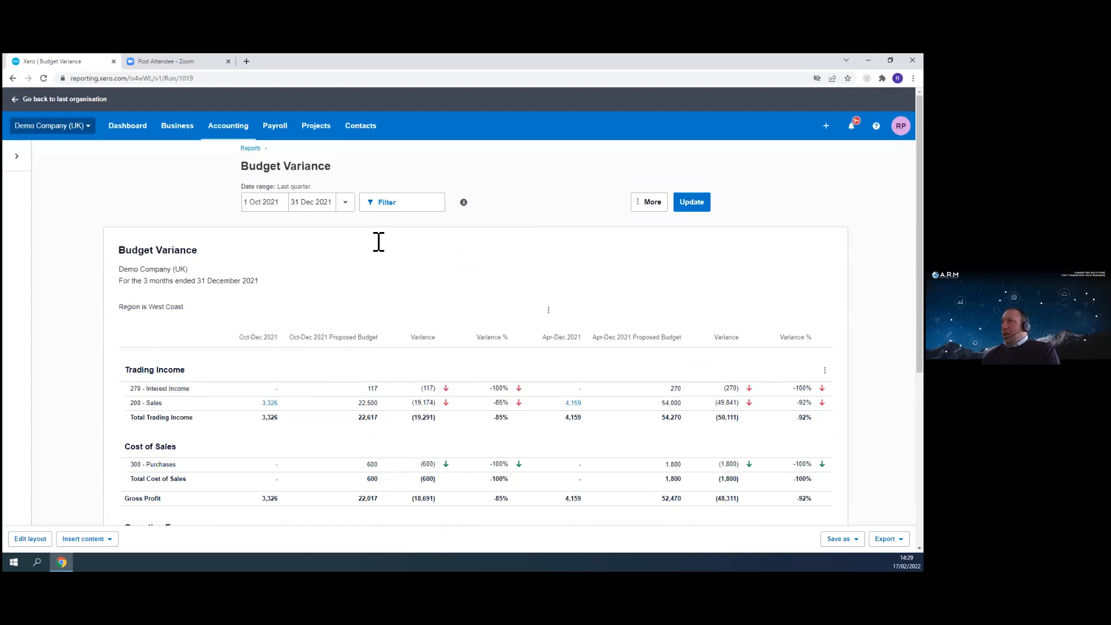
click(341, 209)
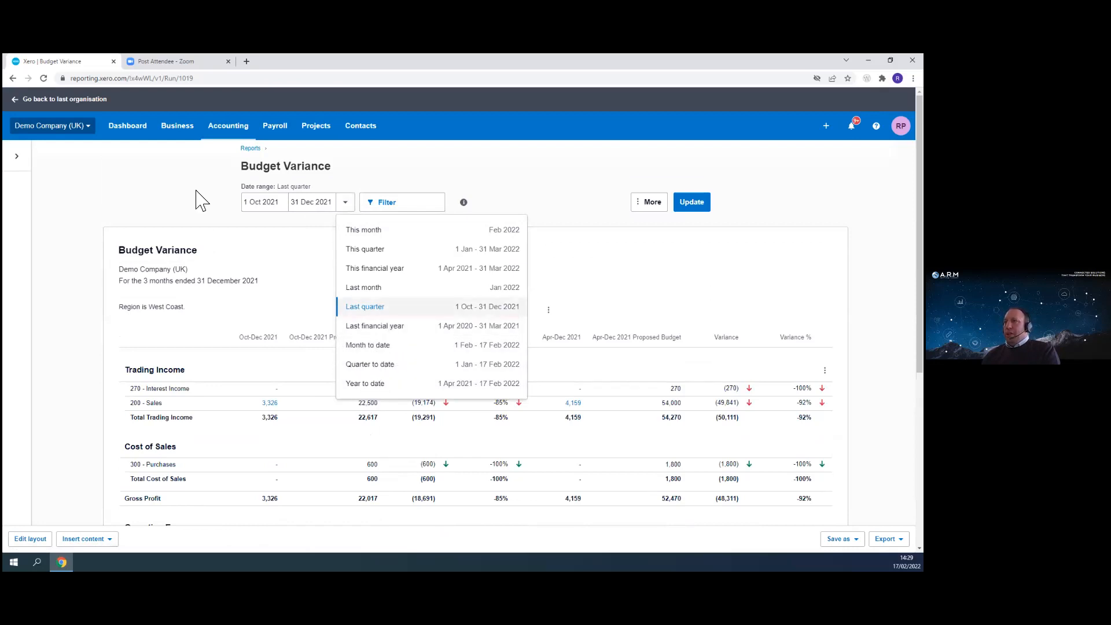
click(156, 193)
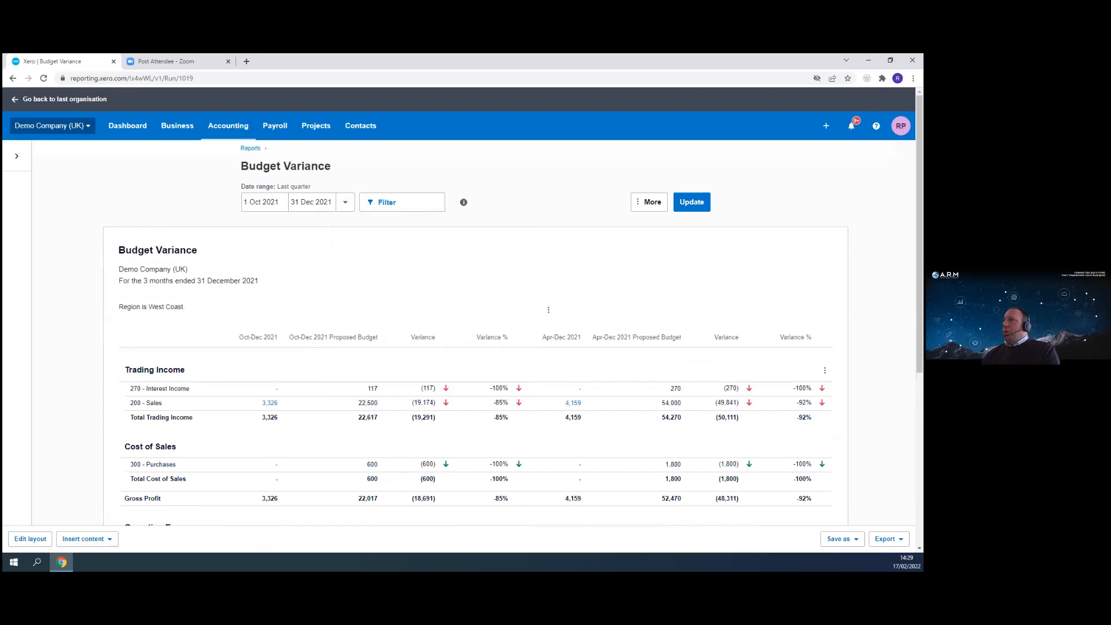
scroll(475, 324, down, 5)
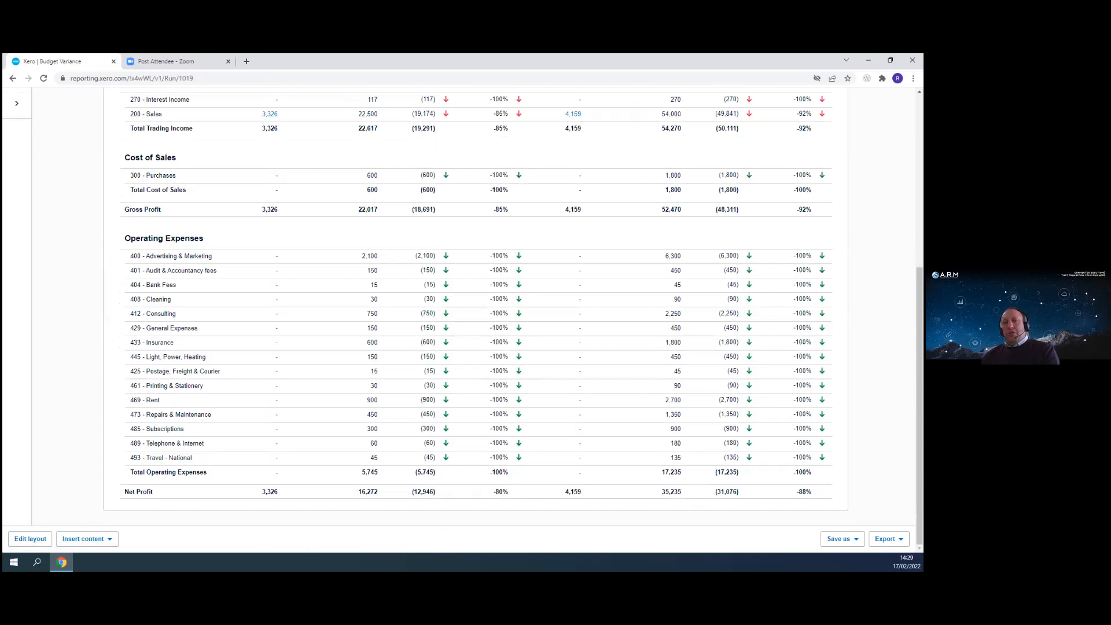
scroll(369, 315, up, 5)
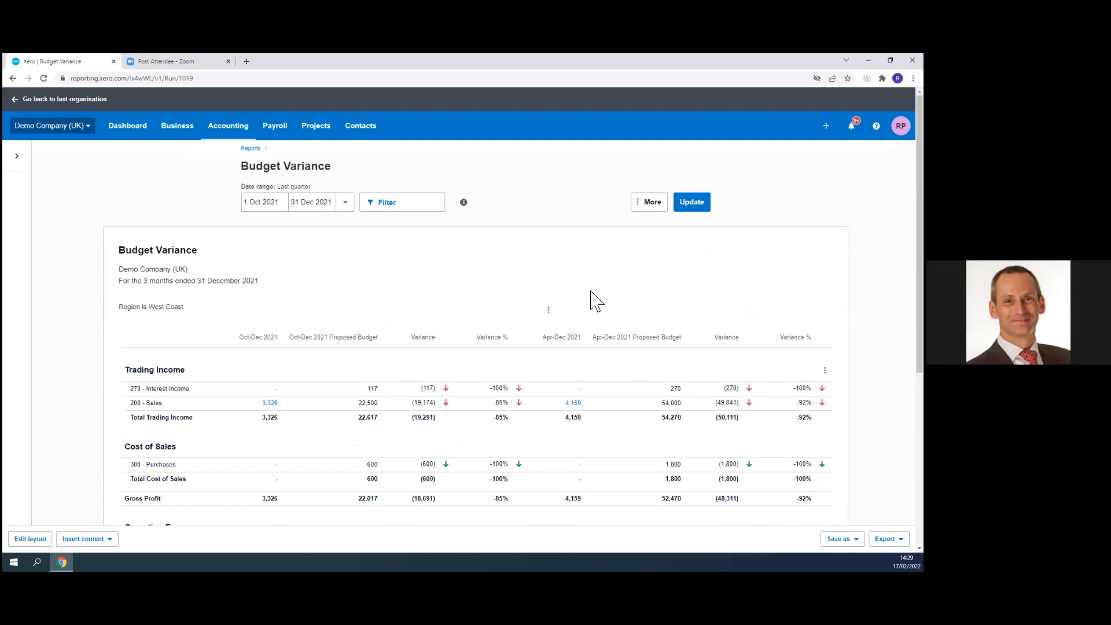
- Open the report's layout editor and delete both Variance % columns
click(346, 204)
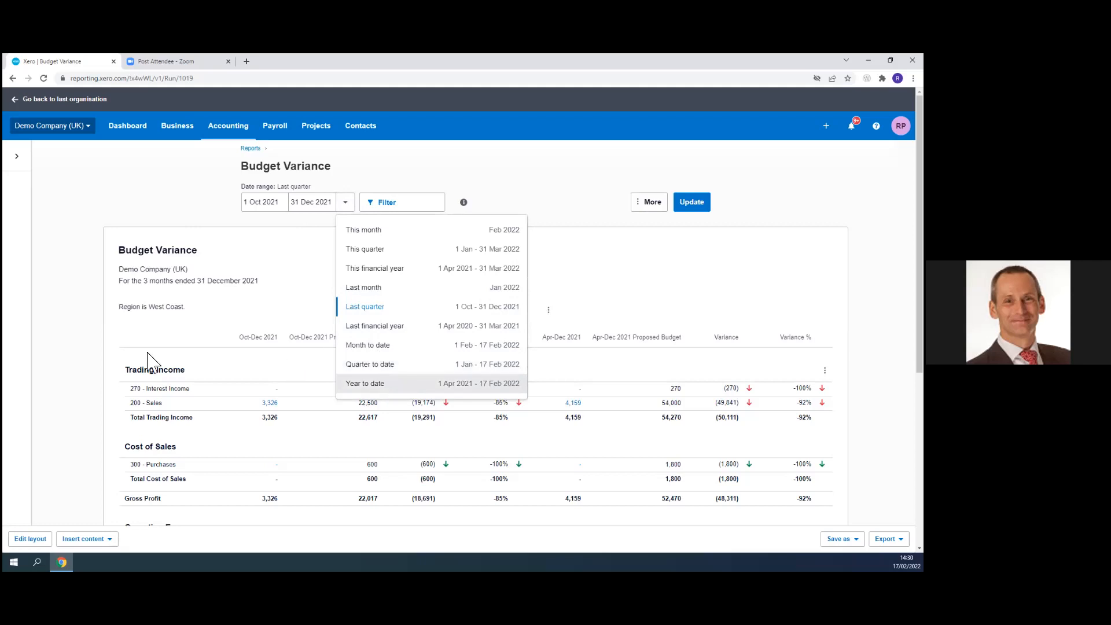
click(30, 539)
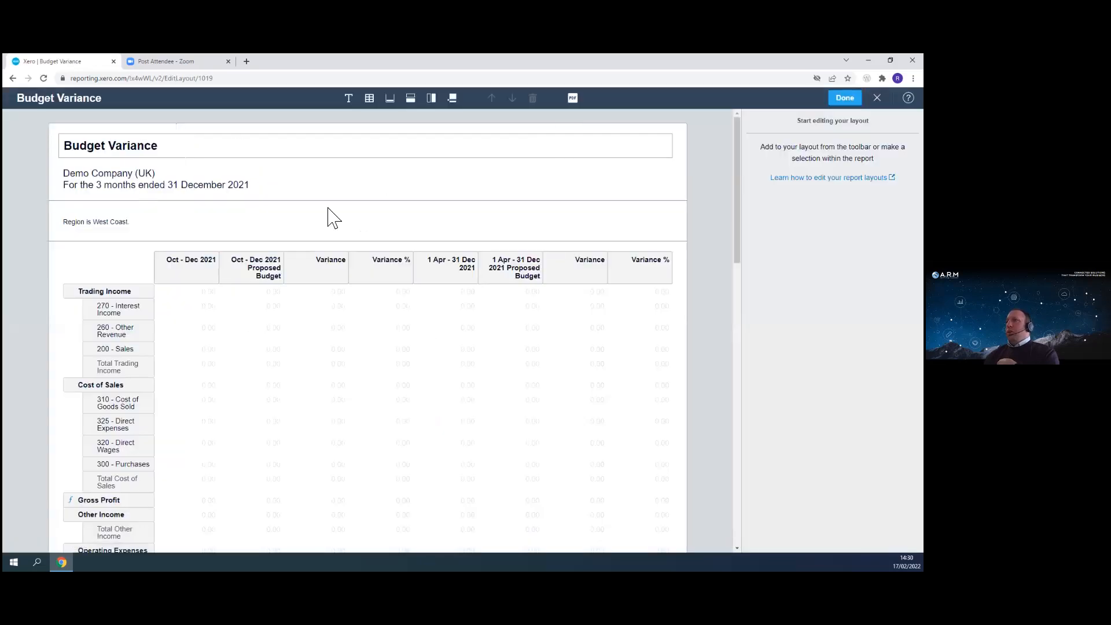
click(390, 276)
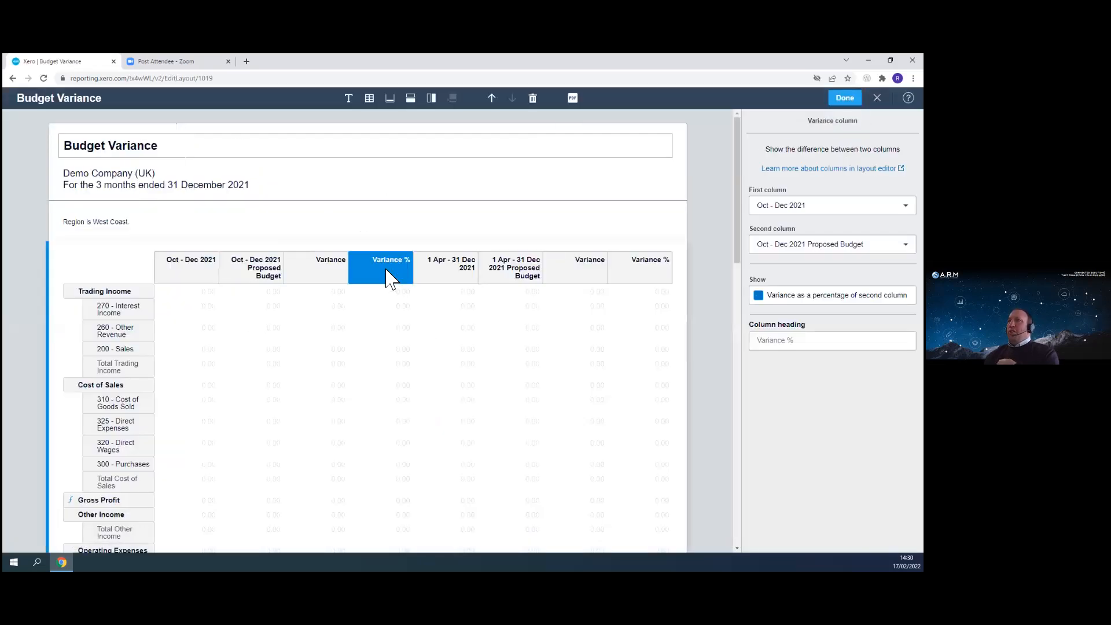
click(533, 99)
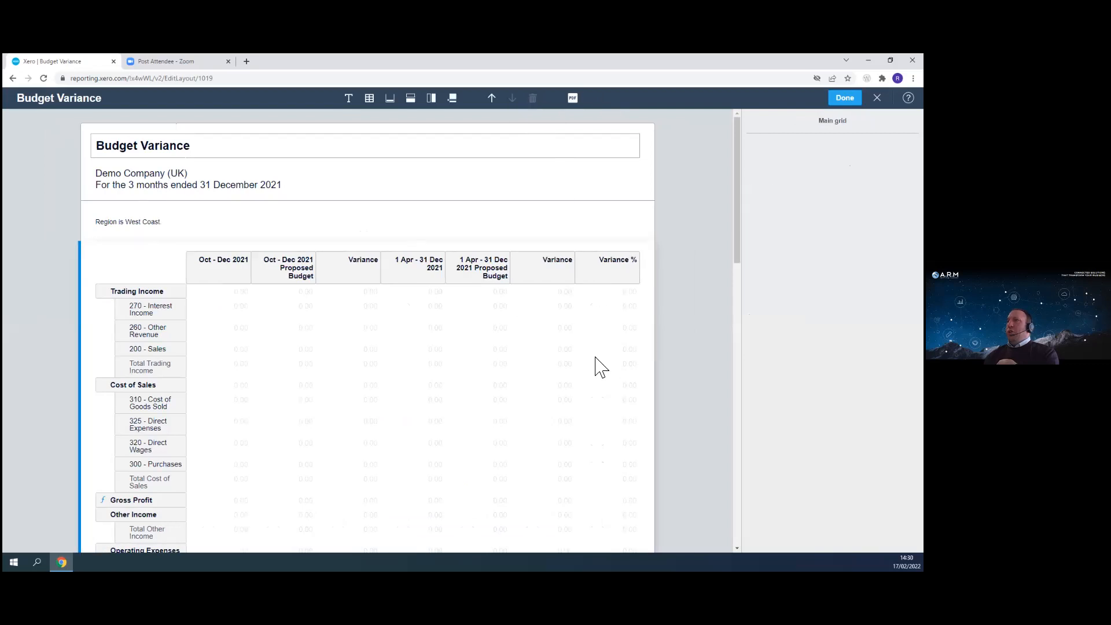
click(618, 280)
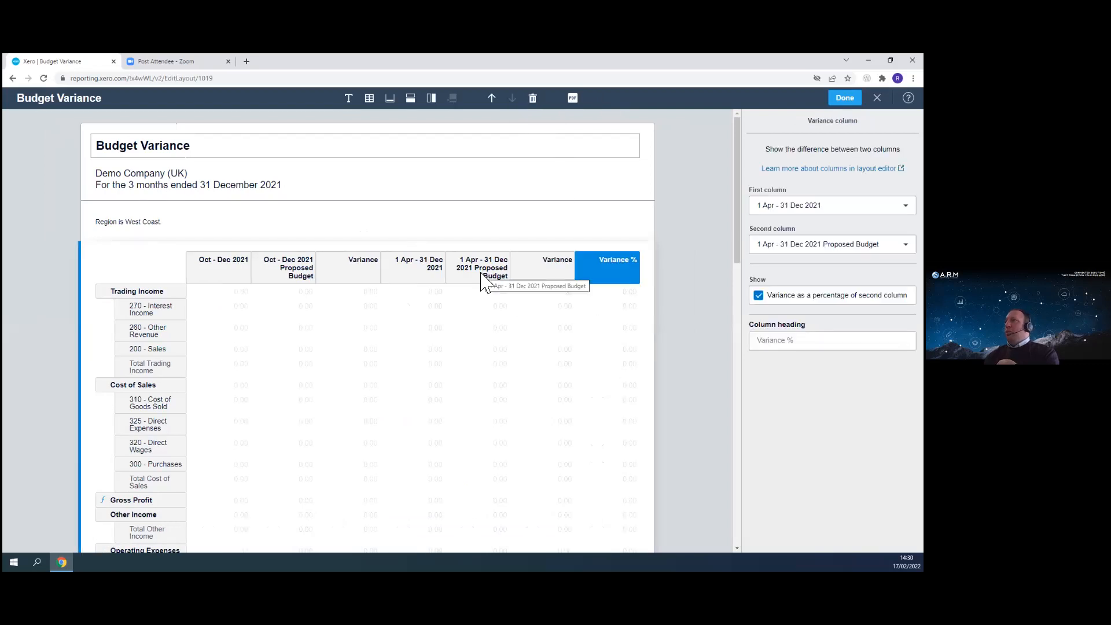
click(533, 99)
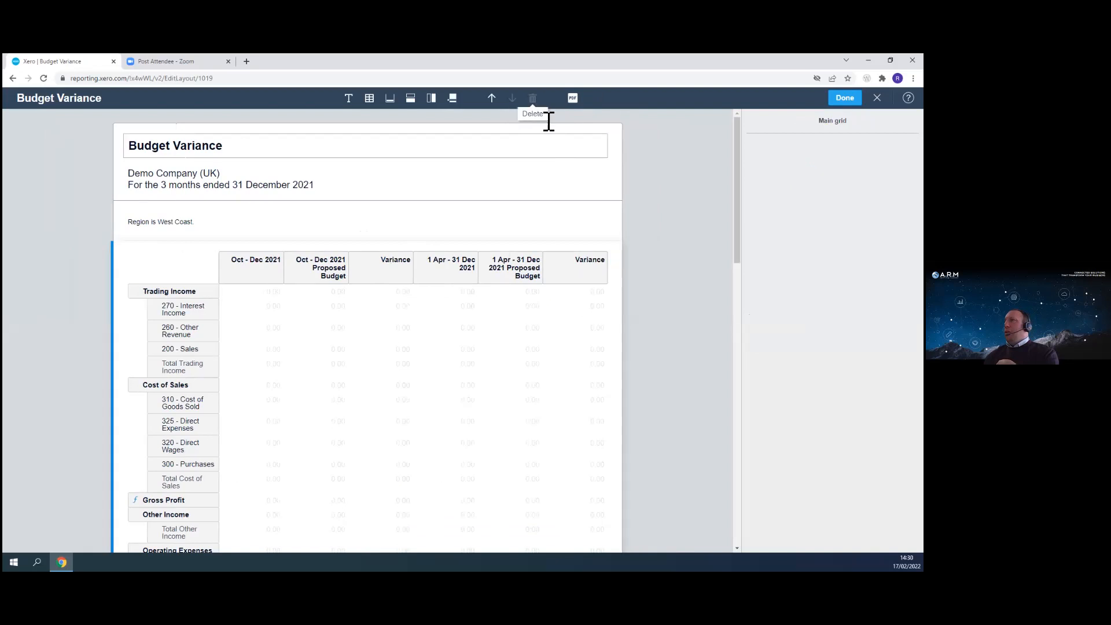
- Set the Oct - Dec 2021 date column's range to Financial year, stepping back to 1 Apr 2020 - 31 Mar 2021
click(516, 270)
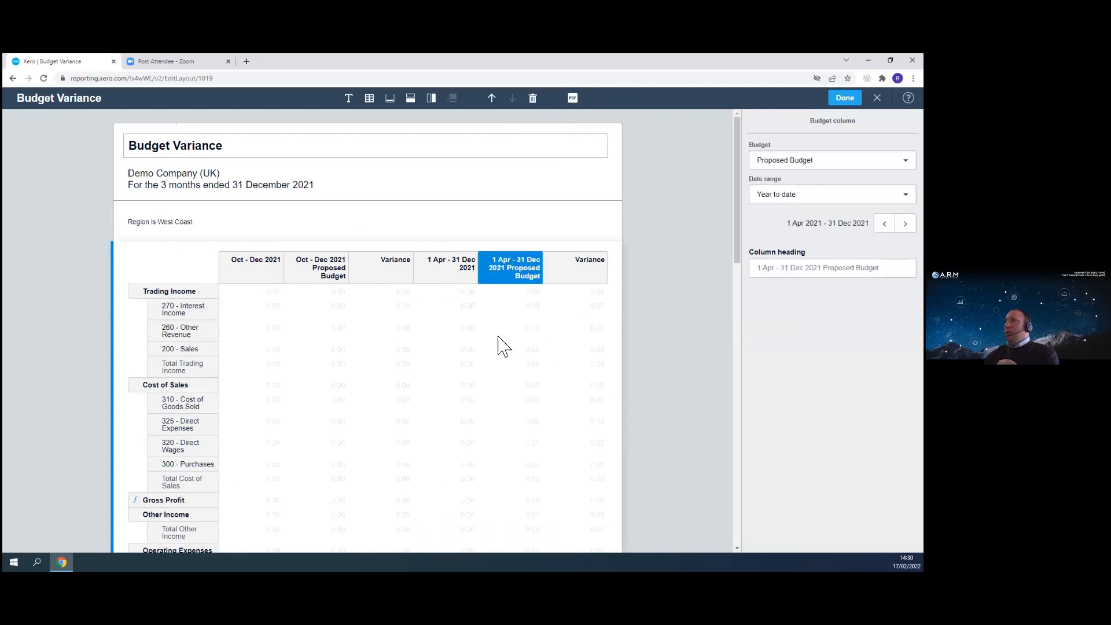
click(252, 269)
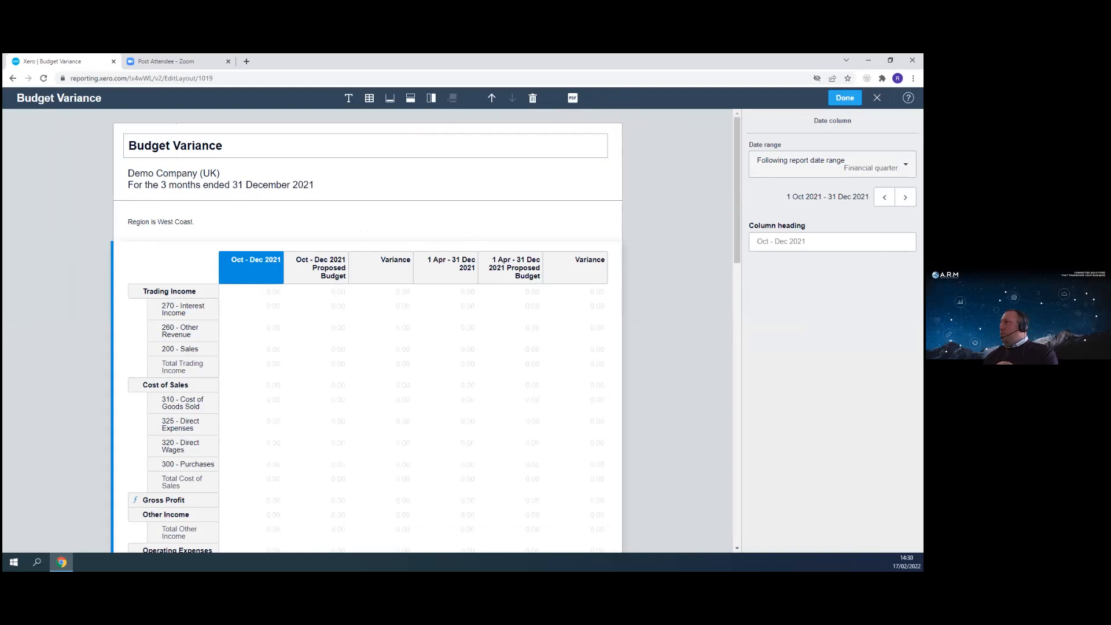
click(828, 164)
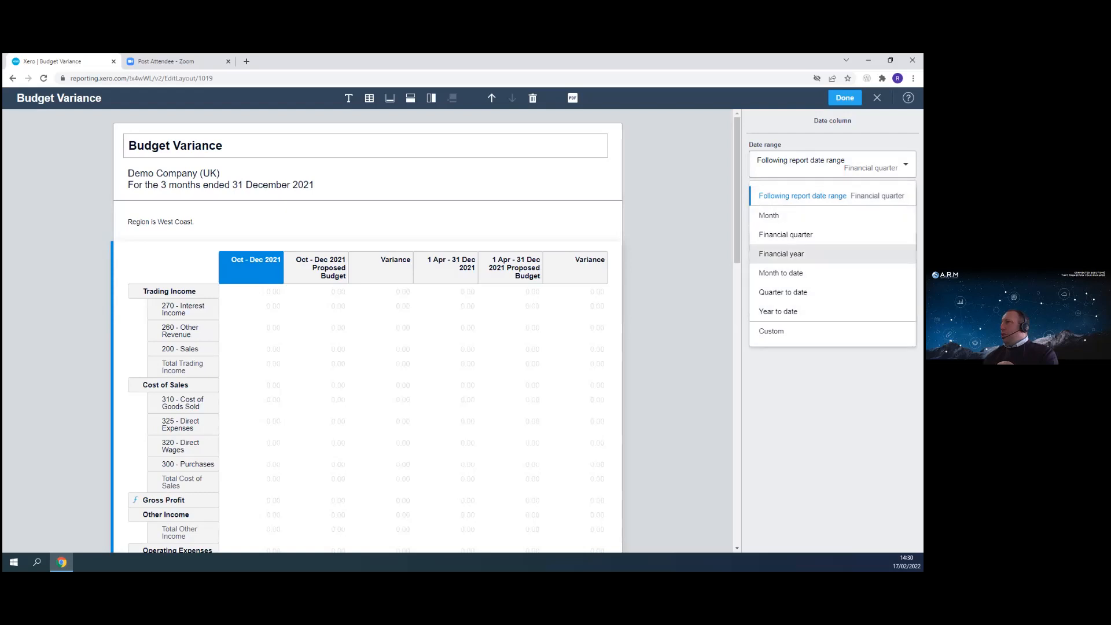
click(781, 254)
click(884, 264)
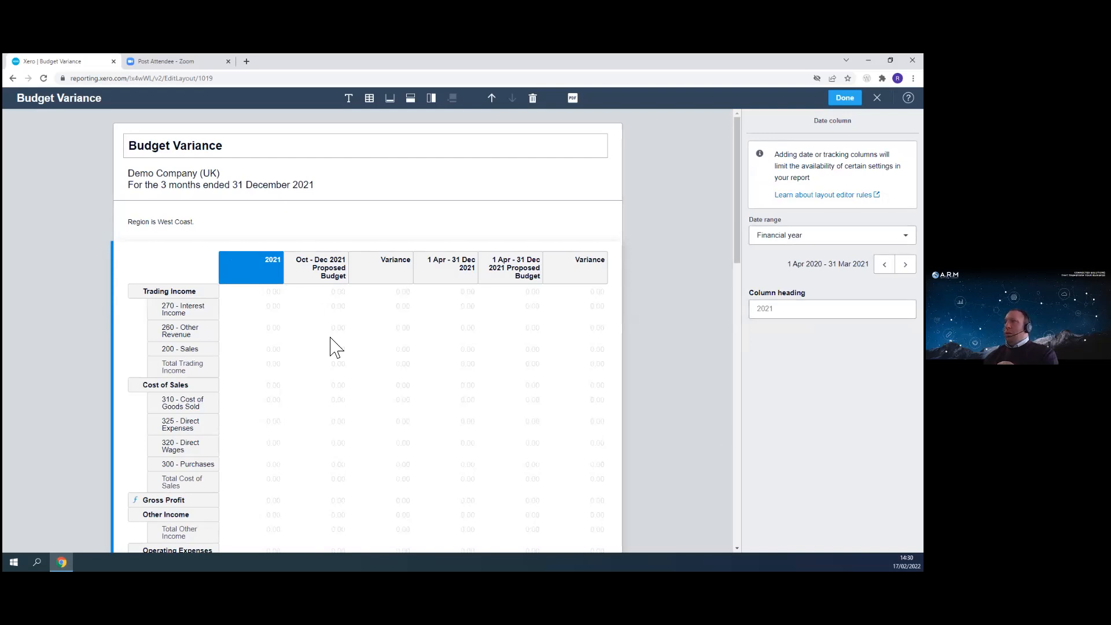
- Set the quarterly Proposed Budget column's date range to Financial year
click(318, 271)
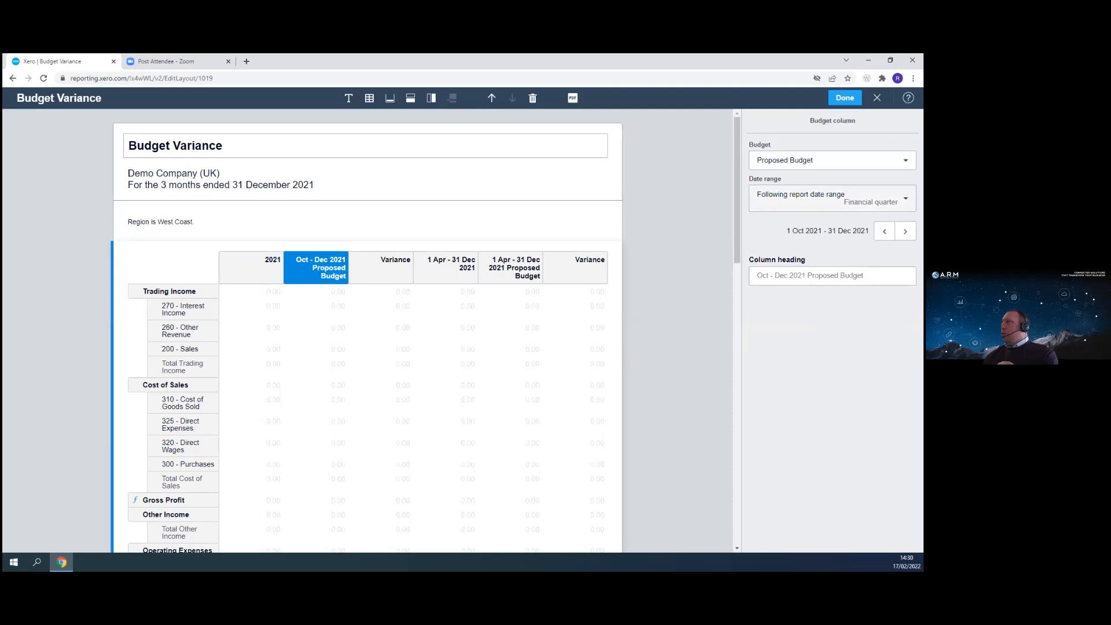
click(827, 197)
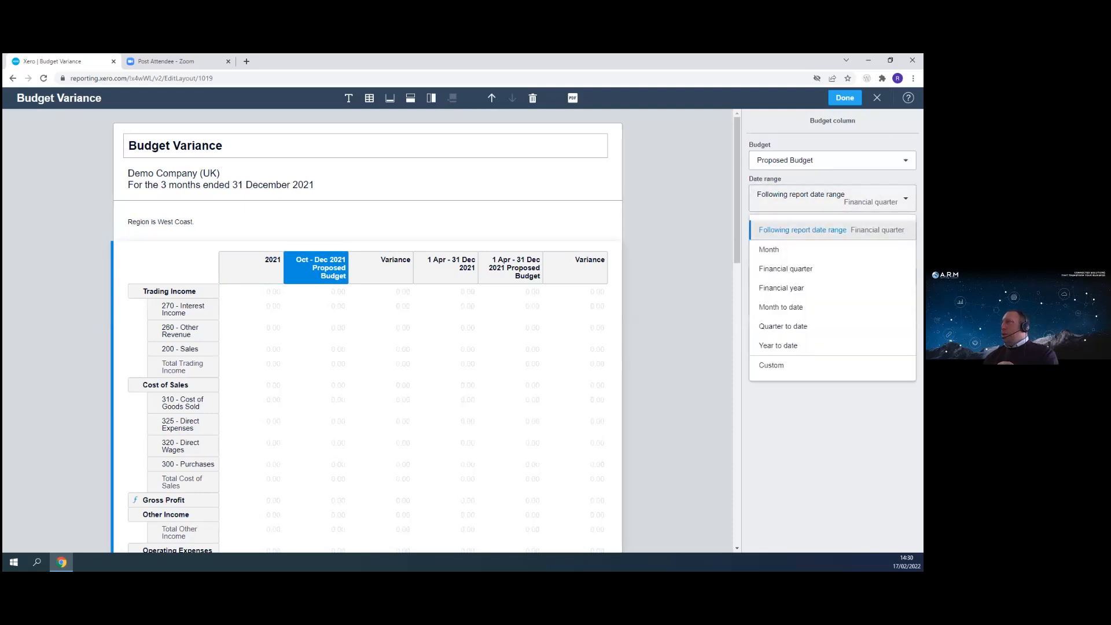
click(781, 287)
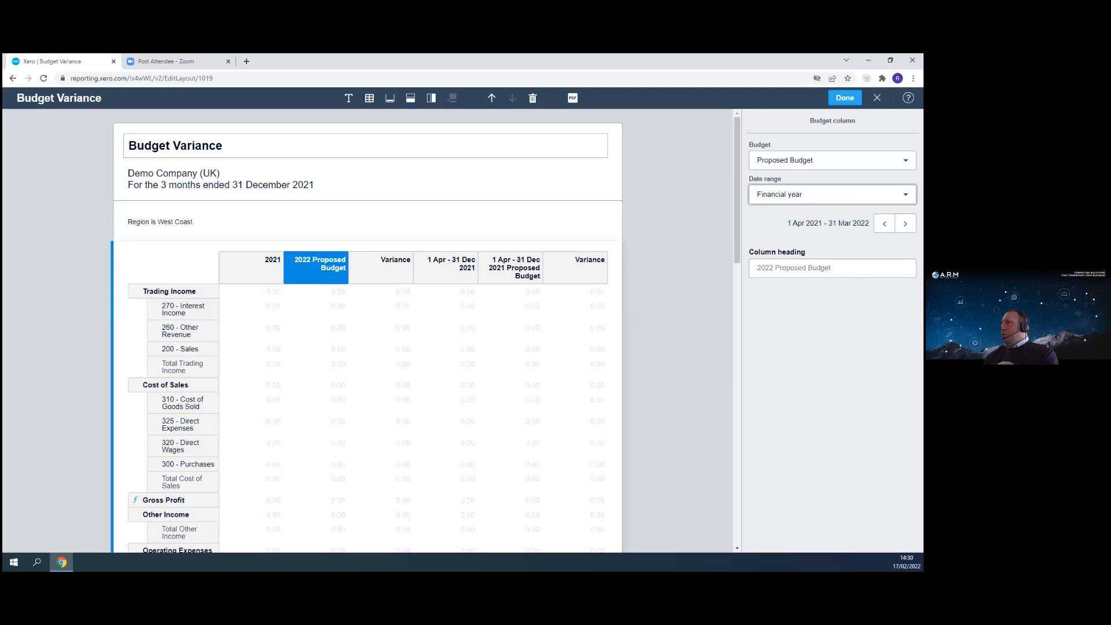
click(833, 268)
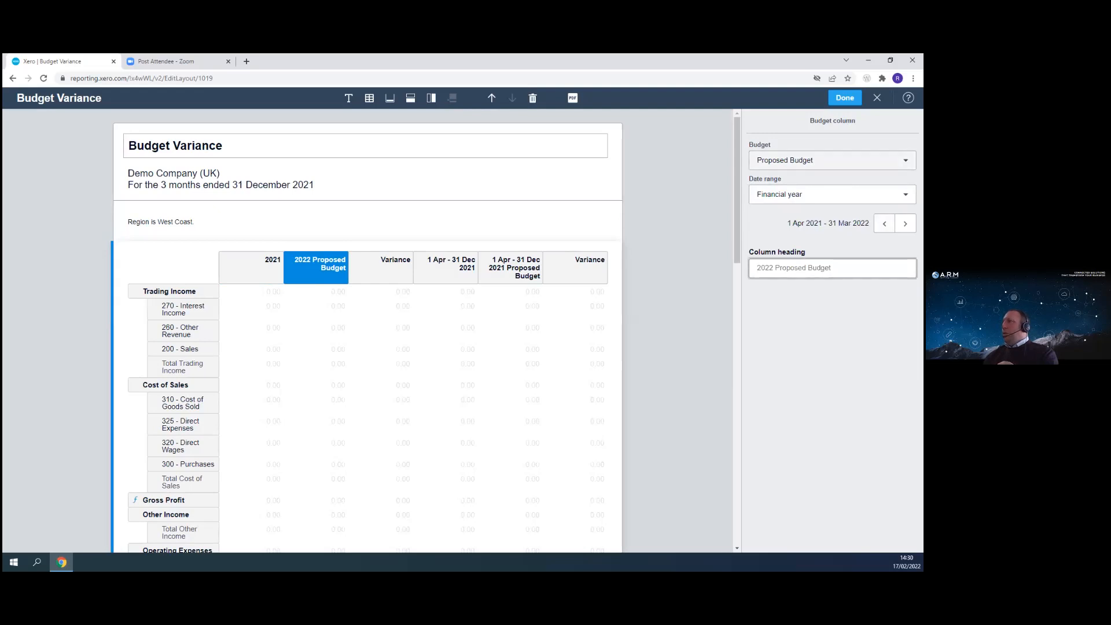
click(833, 161)
click(327, 271)
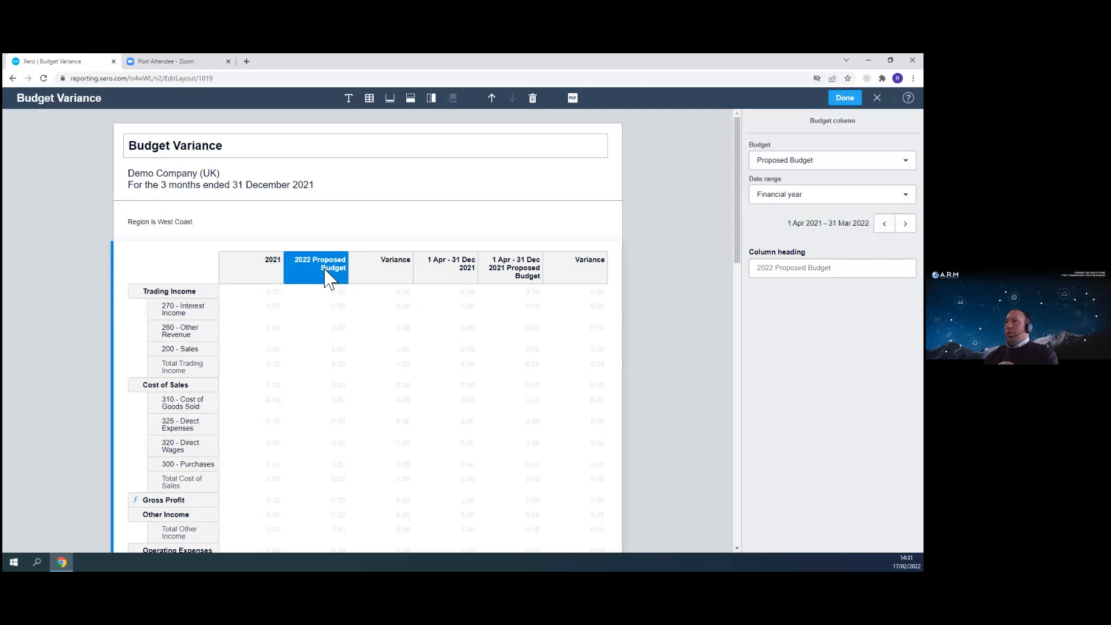
- Add a Region tracking column to the report layout
click(262, 272)
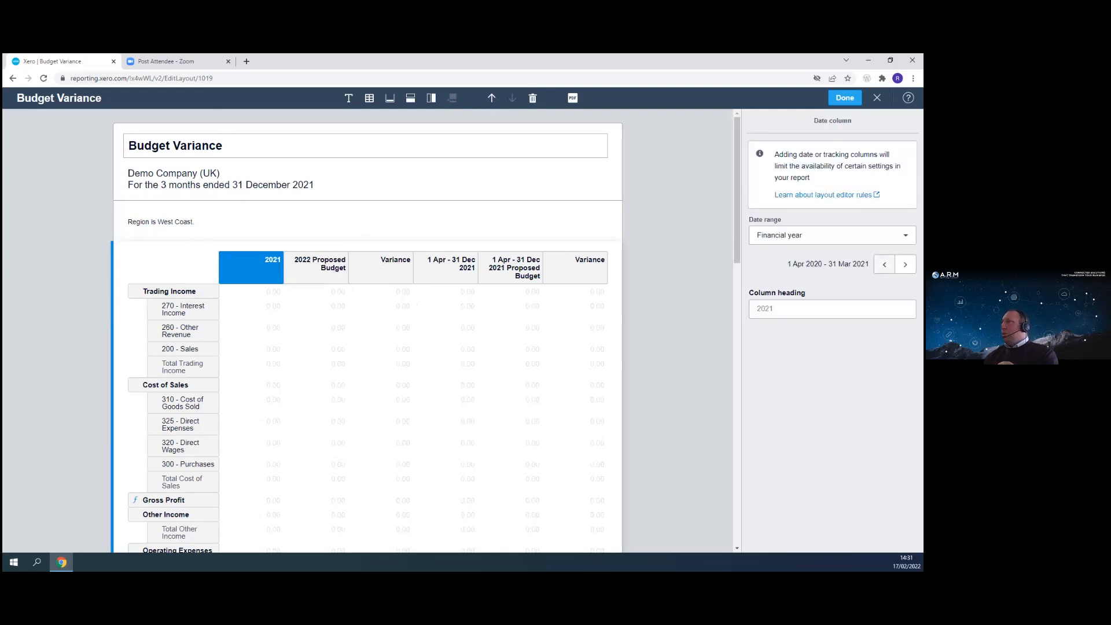
click(415, 105)
click(433, 101)
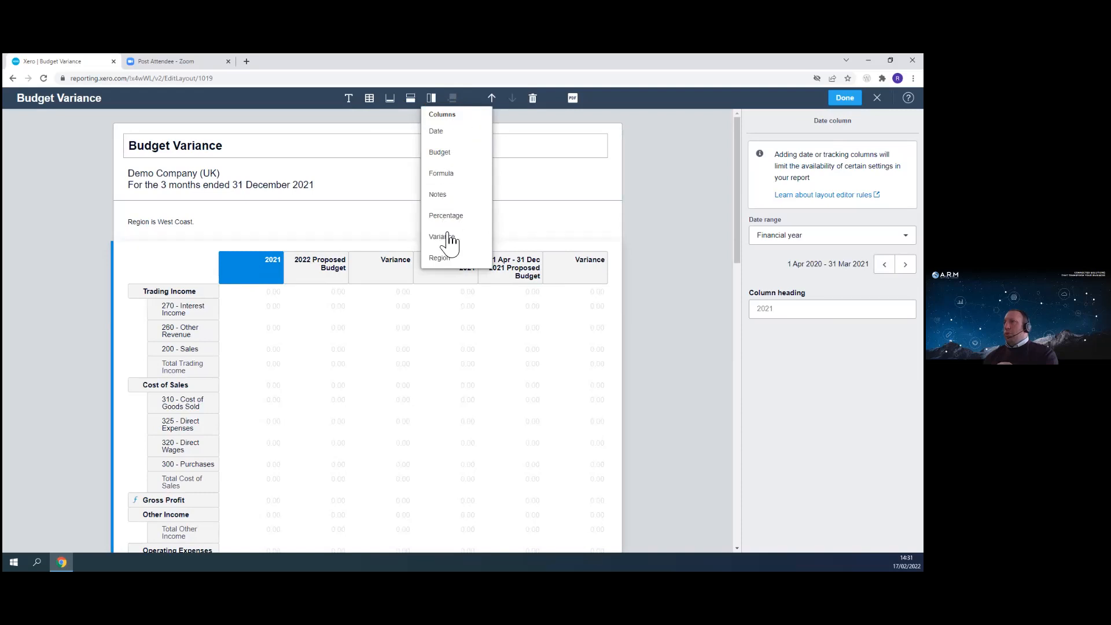
click(442, 259)
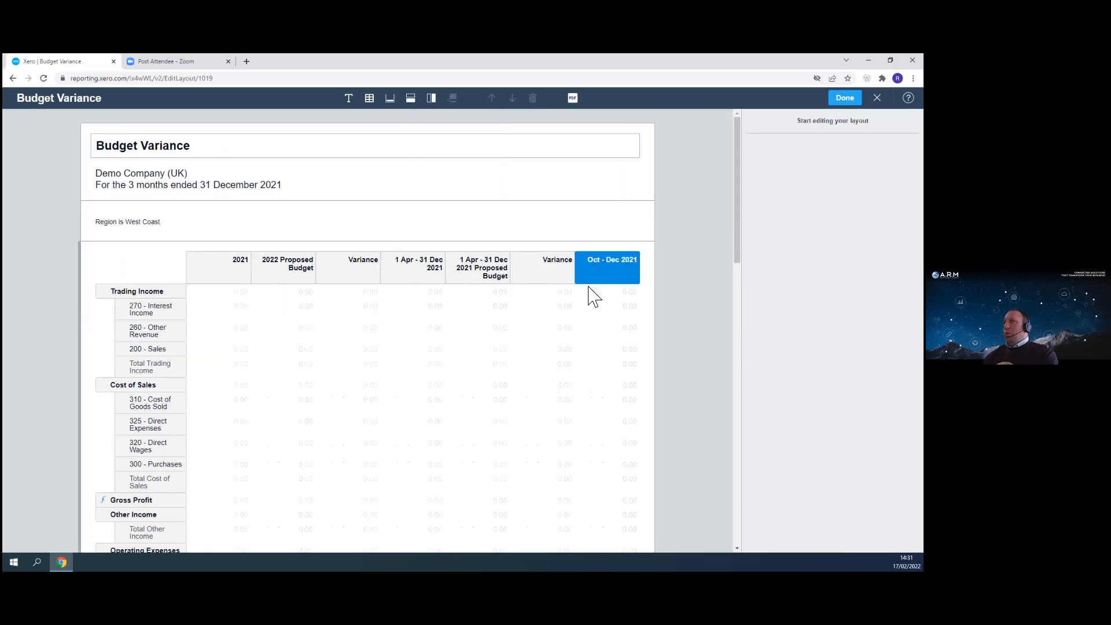
- Review the budget column's budget choices and the new region column's region options
drag(289, 275, 307, 278)
click(770, 160)
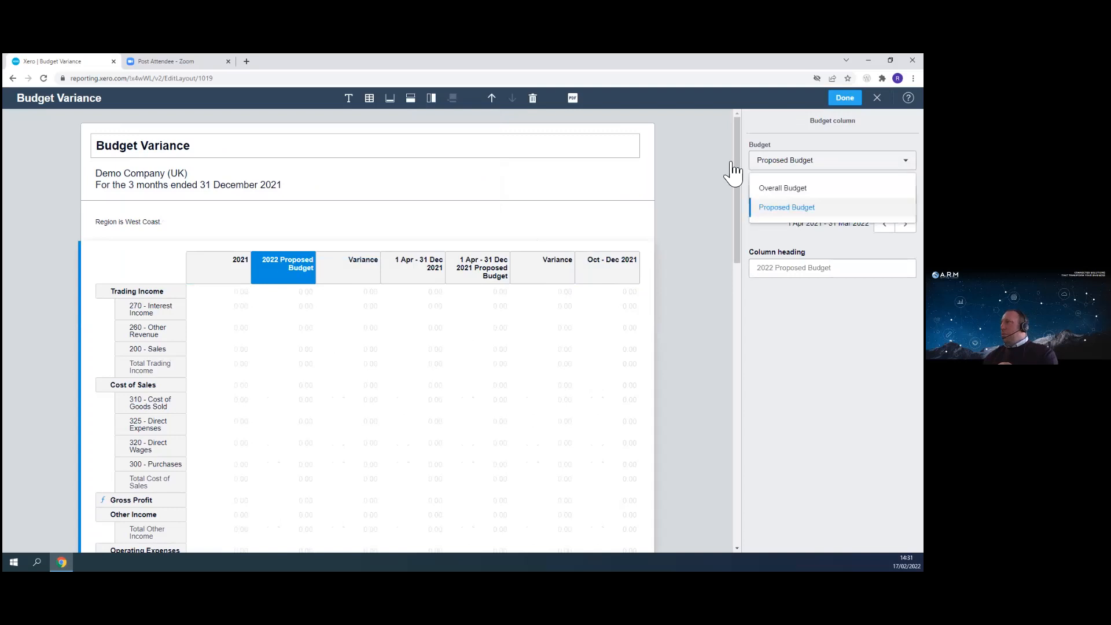
click(234, 268)
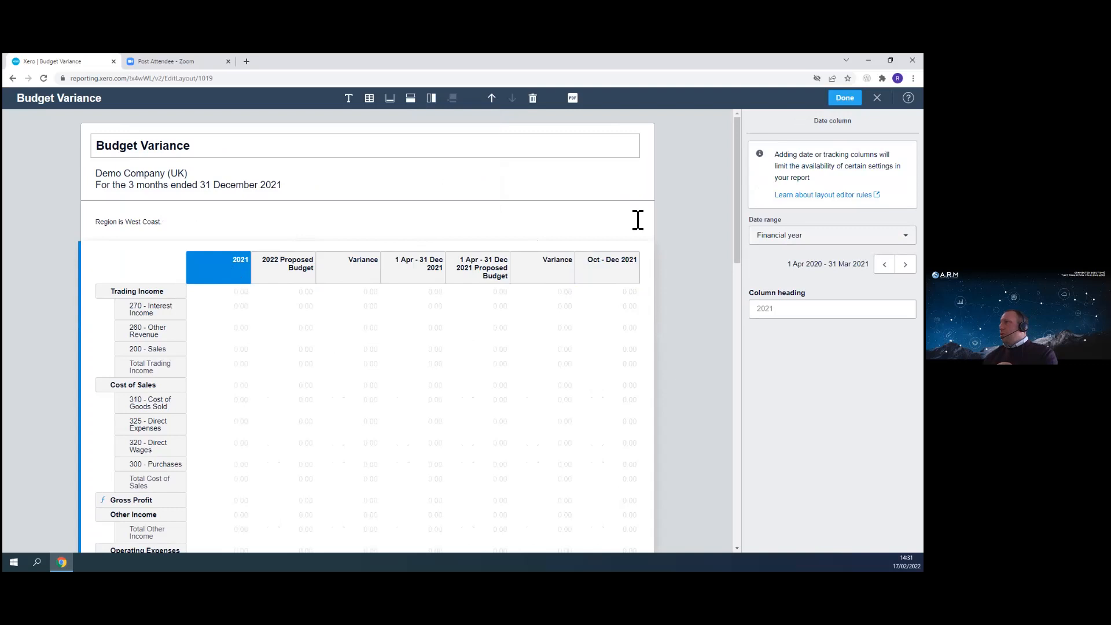
click(300, 277)
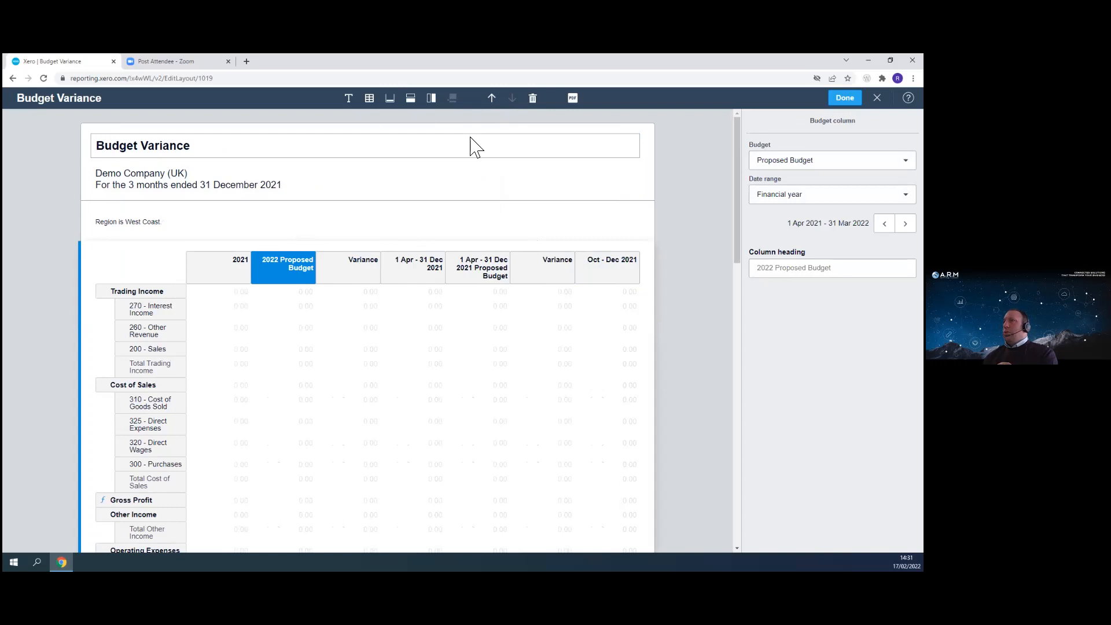
click(602, 268)
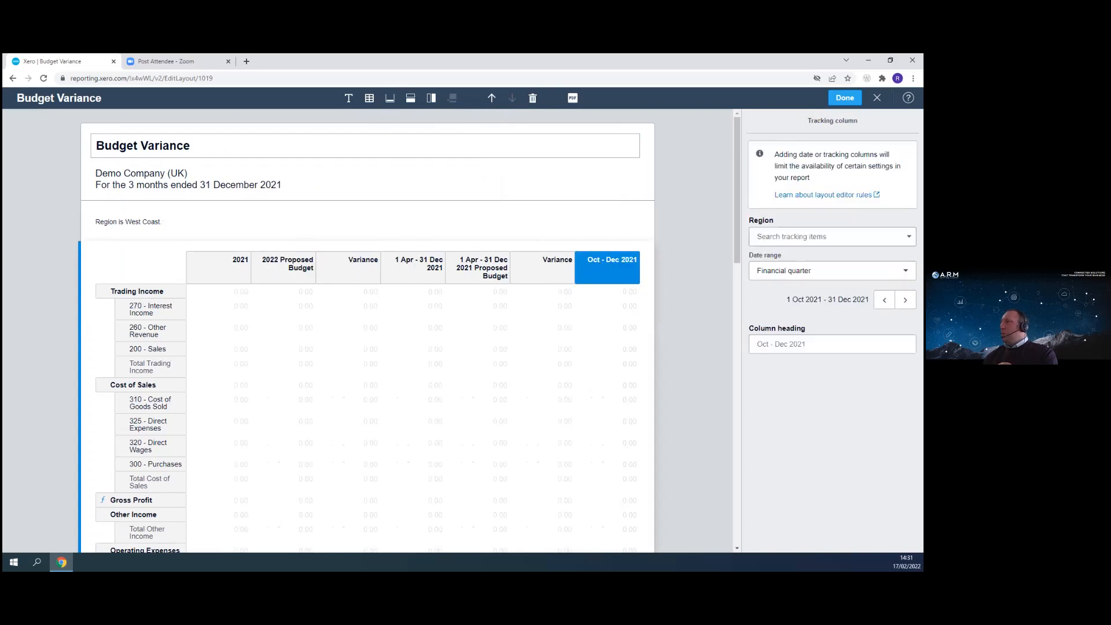
click(832, 236)
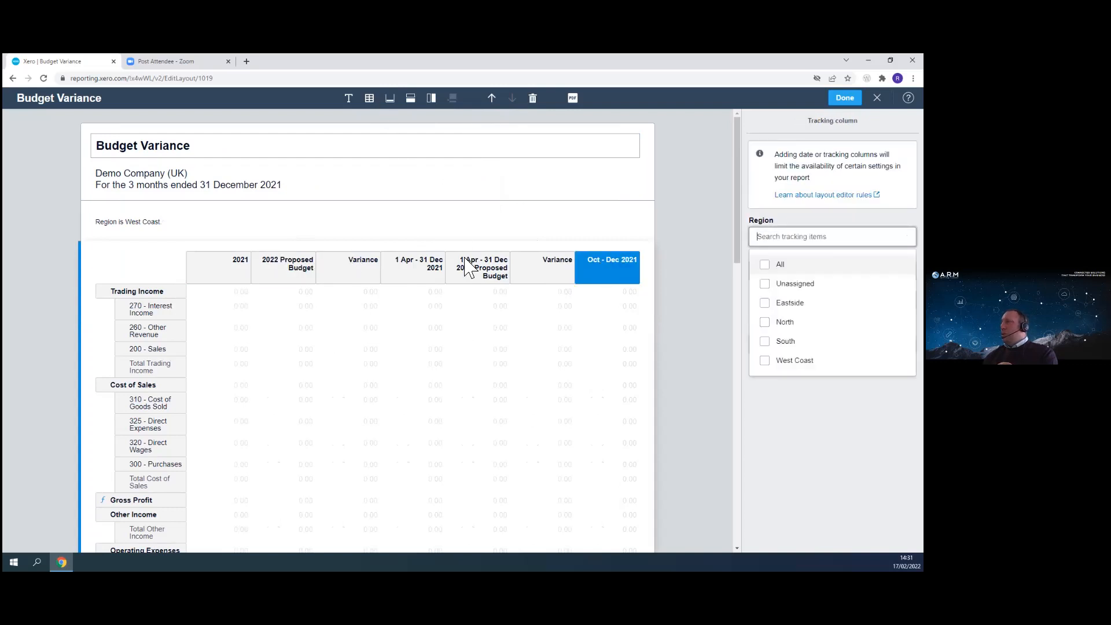
click(374, 265)
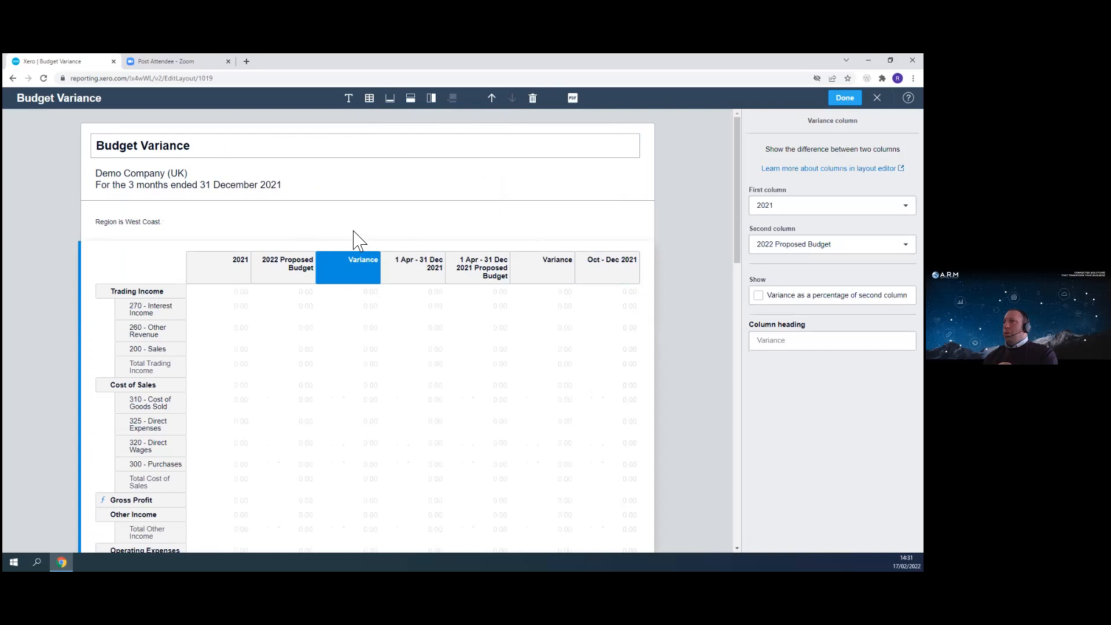
- Add a date column and set its date range to Financial year
click(432, 99)
click(431, 137)
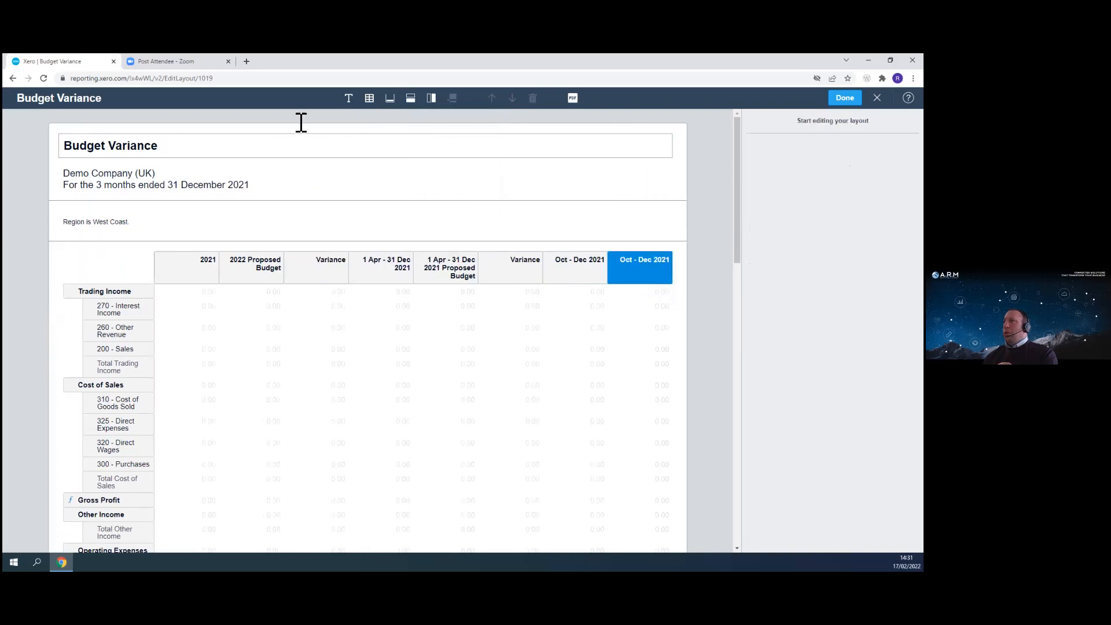
click(647, 277)
click(827, 235)
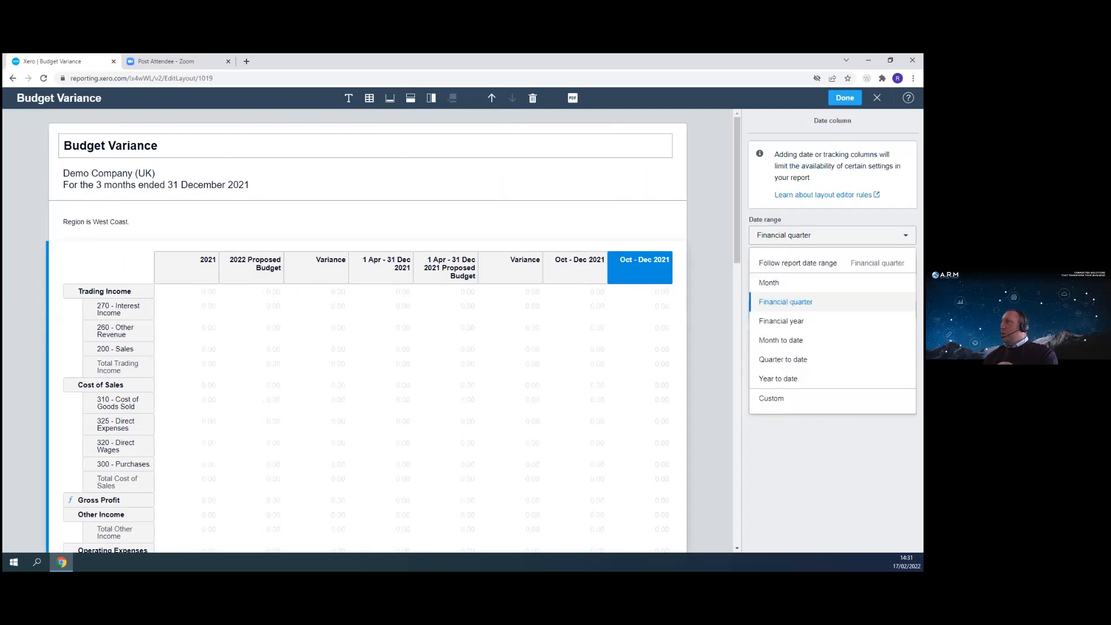
click(781, 321)
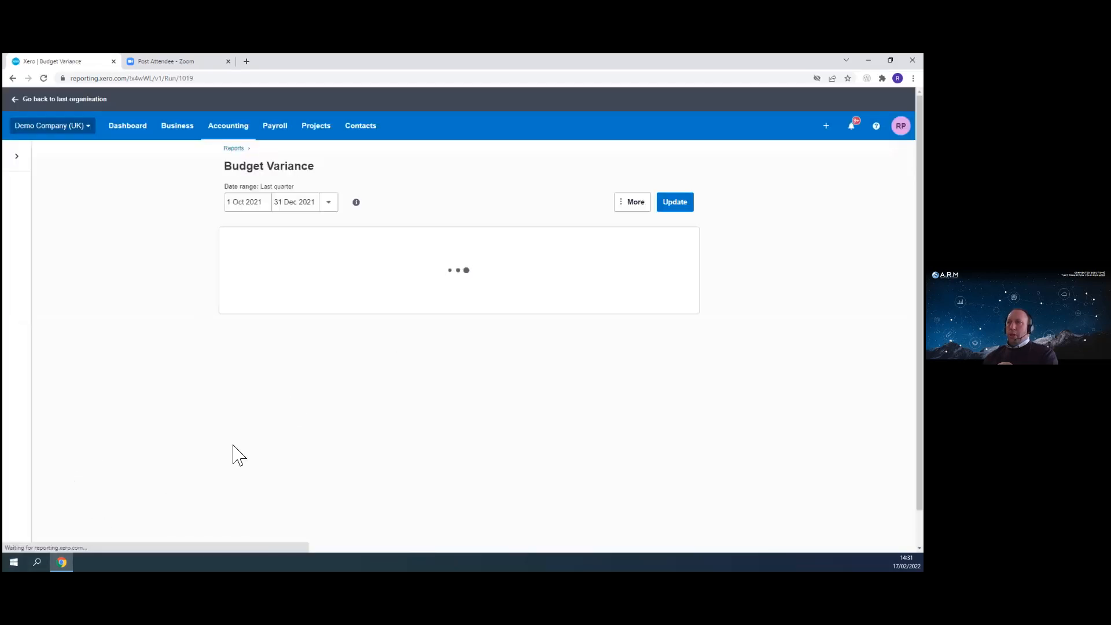
- Reopen the layout editor and delete the 2022 Proposed Budget column
click(30, 539)
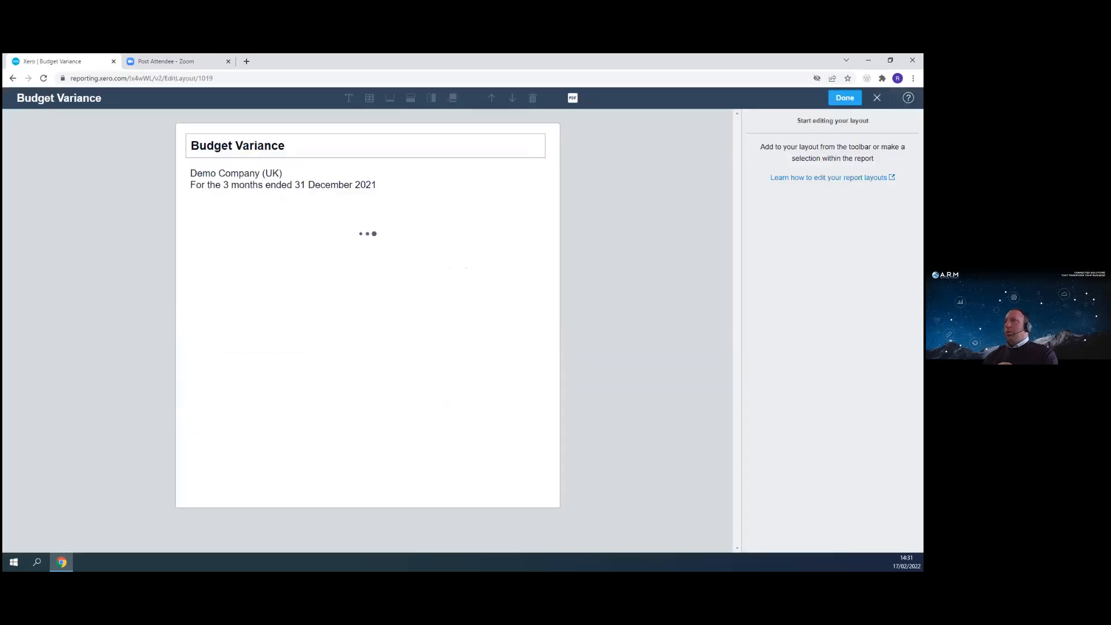
click(255, 233)
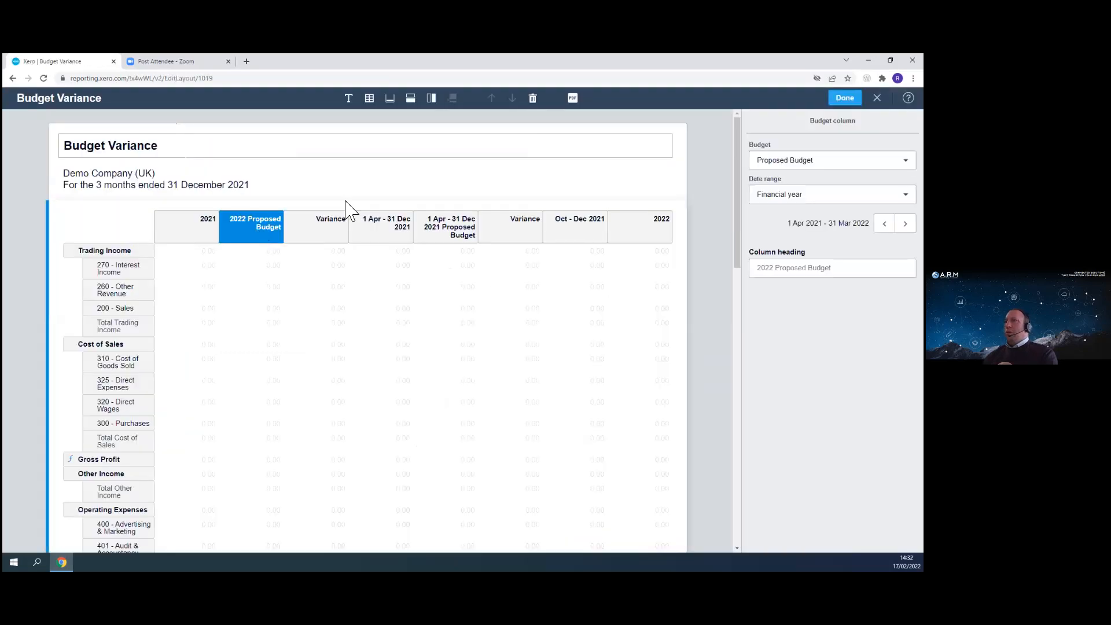
click(533, 98)
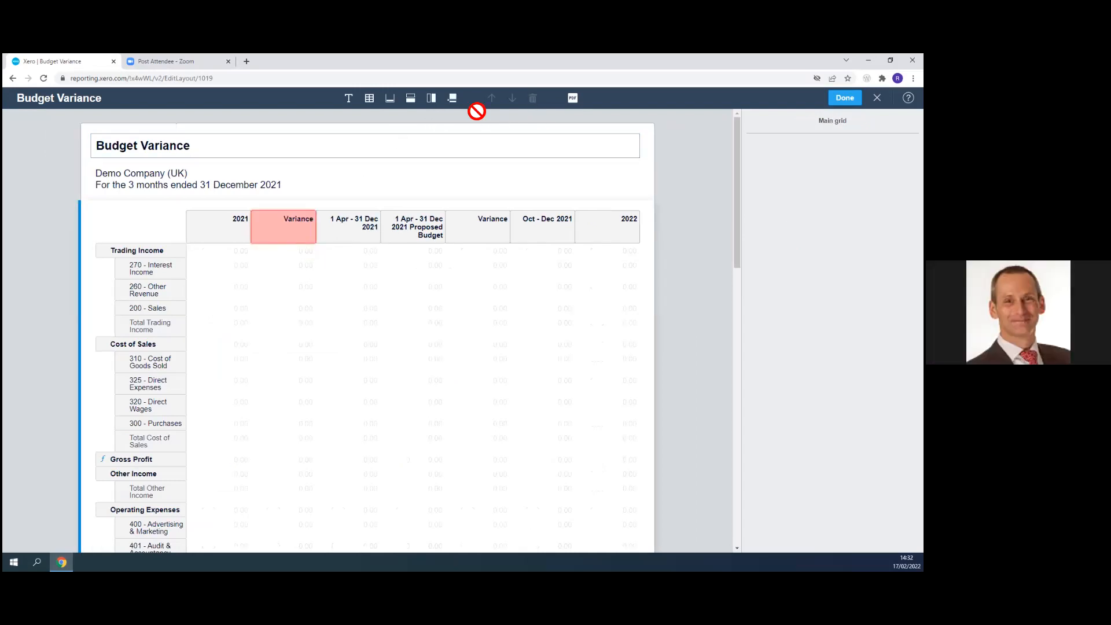
- Move the 2022 column next to the 2021 column
click(287, 235)
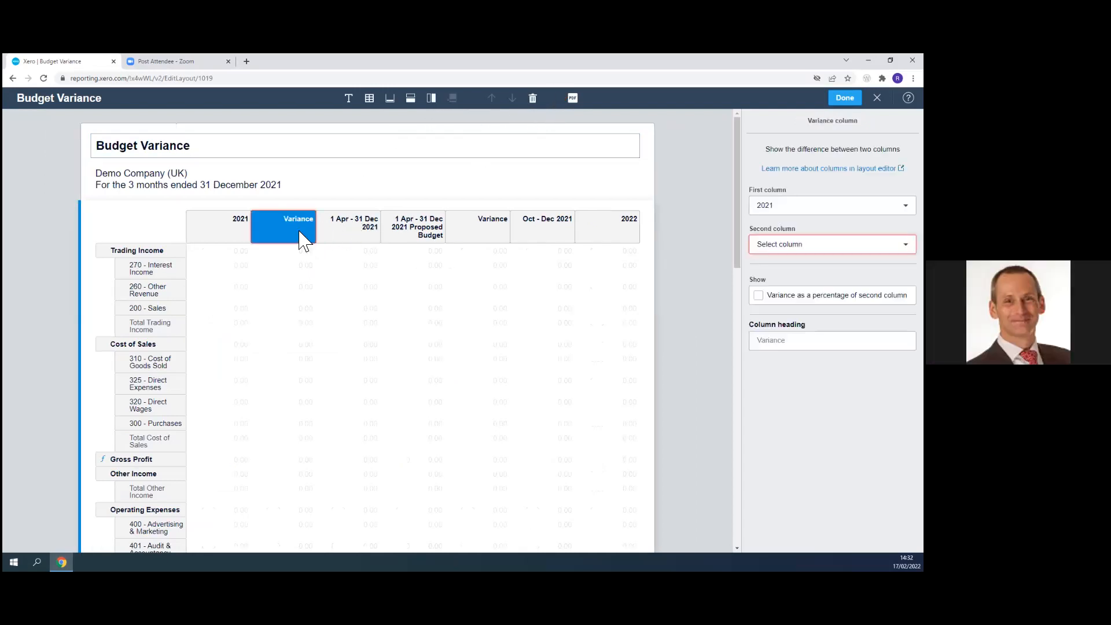
drag(620, 241, 280, 234)
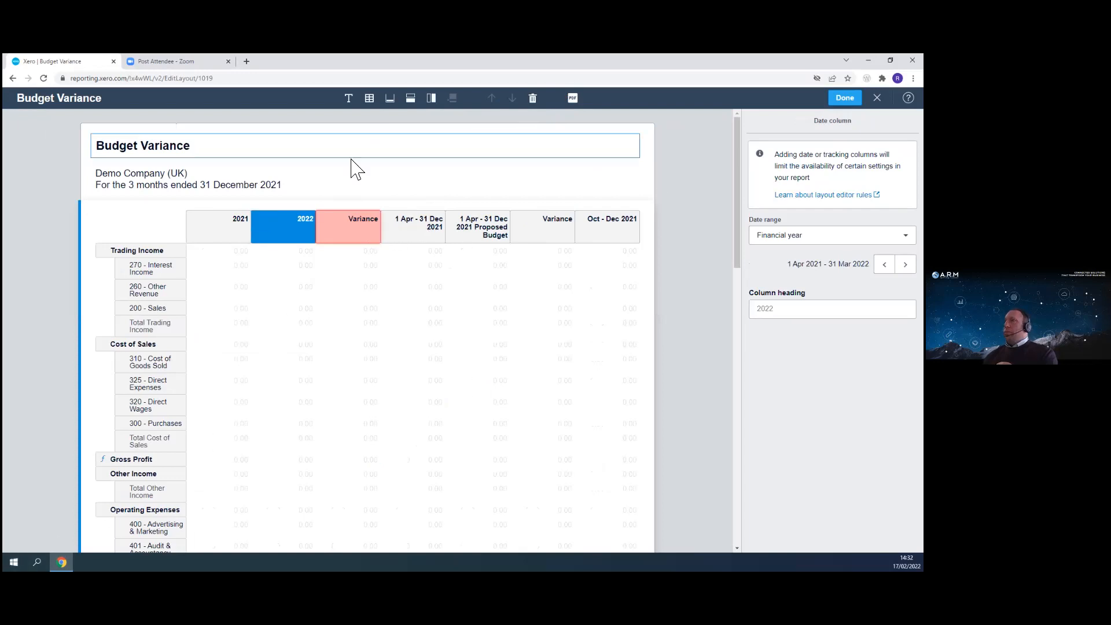
click(361, 234)
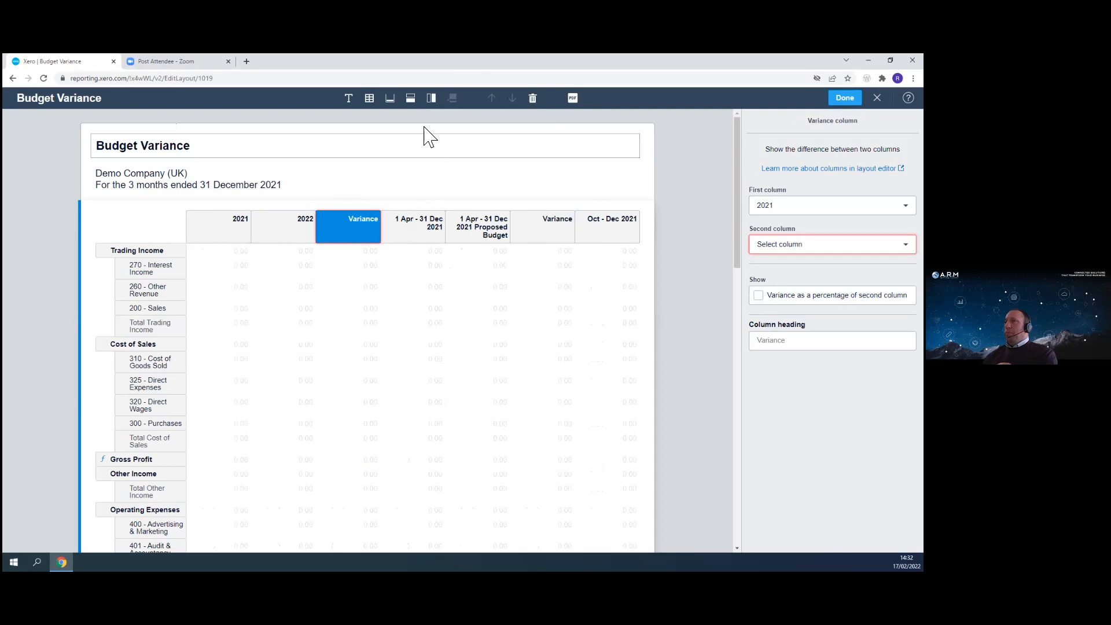
- Add a new Variance column and place it right after the 2022 column
click(432, 100)
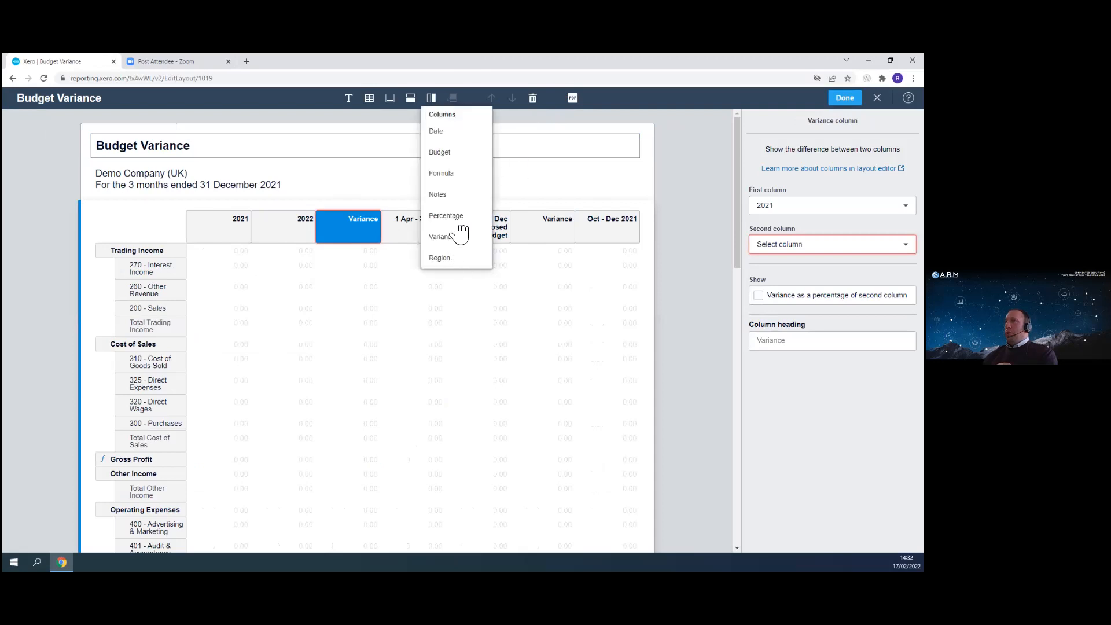
click(449, 237)
drag(618, 247, 290, 231)
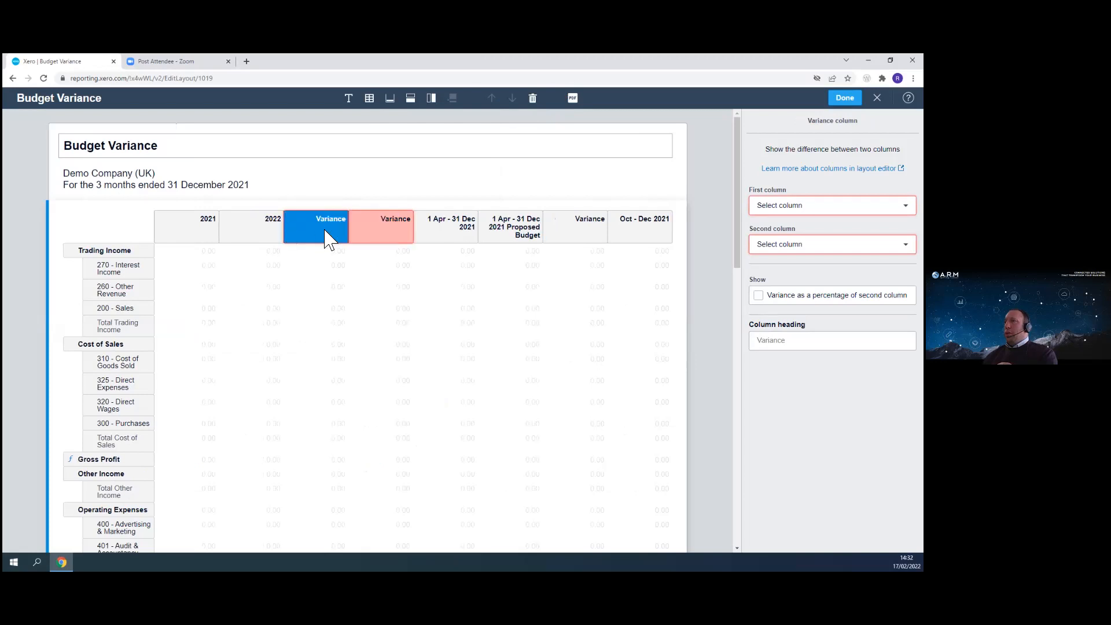
- Set the new variance column to compare 2021 with 2022 and show the variance as a percentage of the second column
click(833, 205)
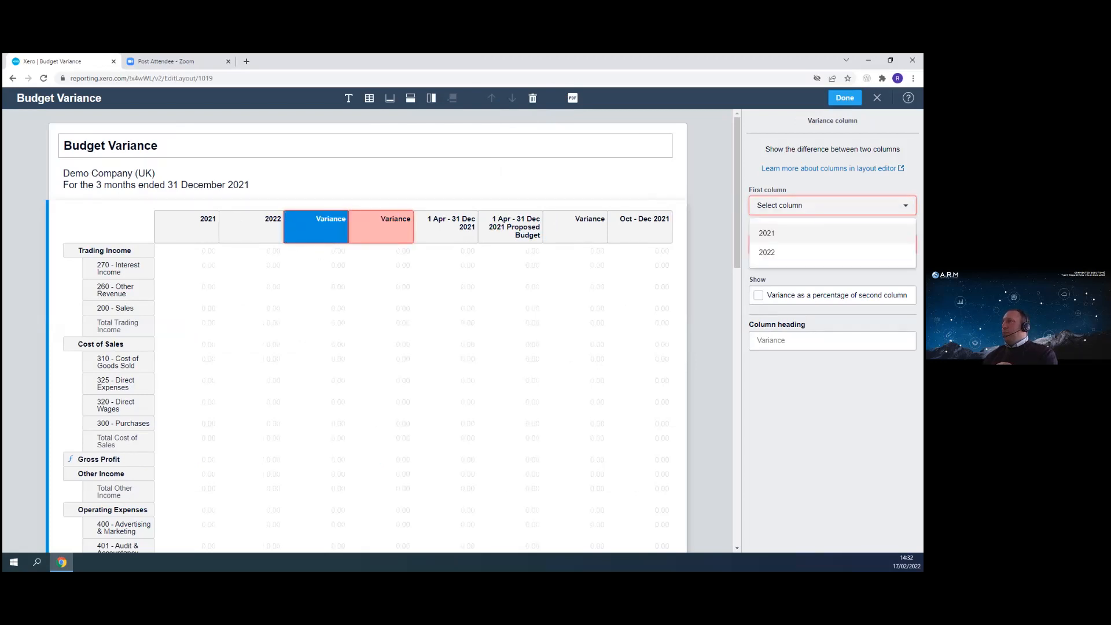
click(767, 233)
click(833, 244)
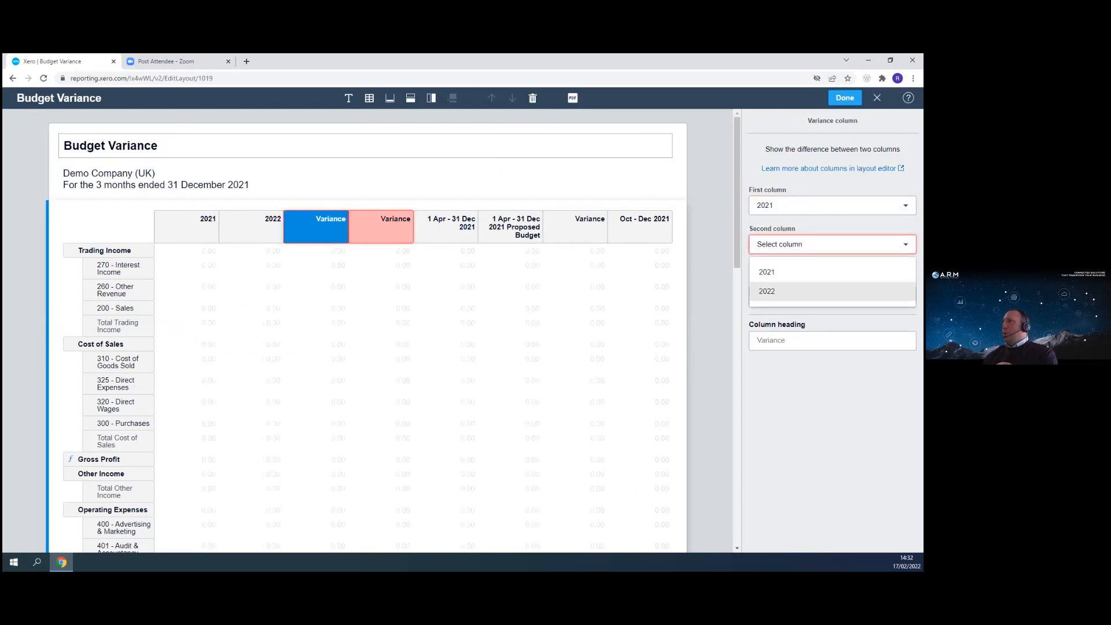
click(810, 291)
click(759, 296)
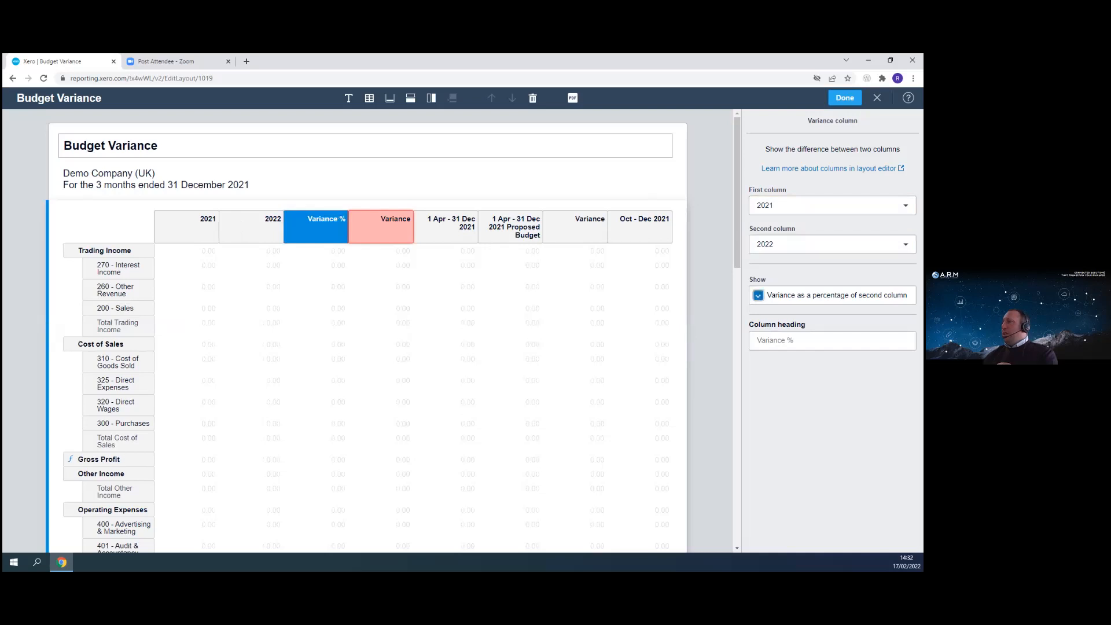
- Delete the old Variance column, the 1 Apr - 31 Dec 2021 column and the 2021 Proposed Budget column
click(399, 238)
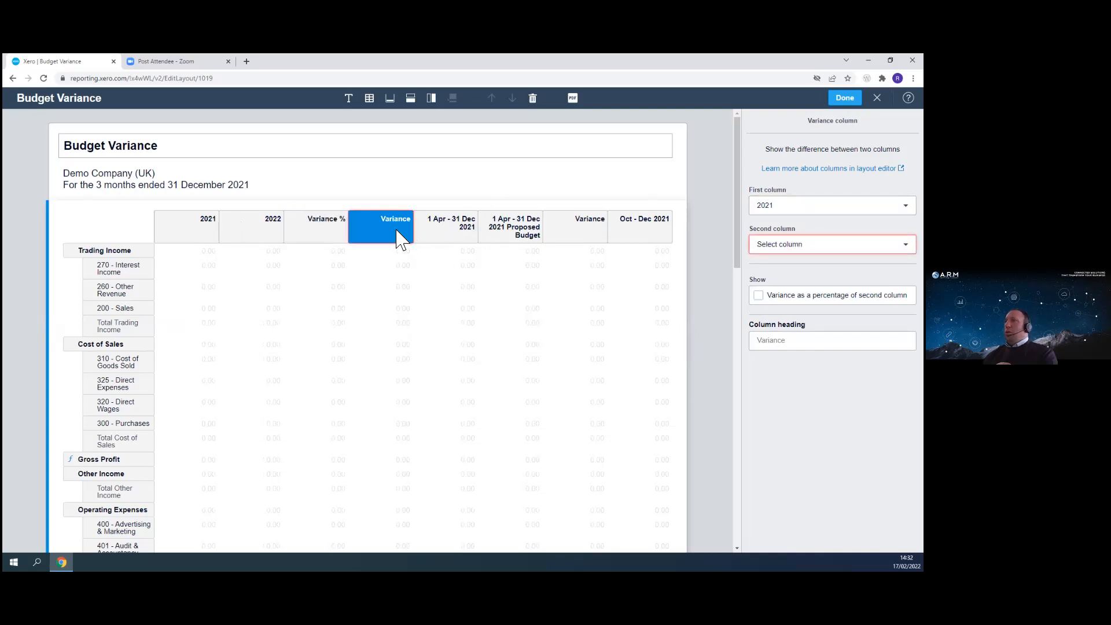
click(533, 98)
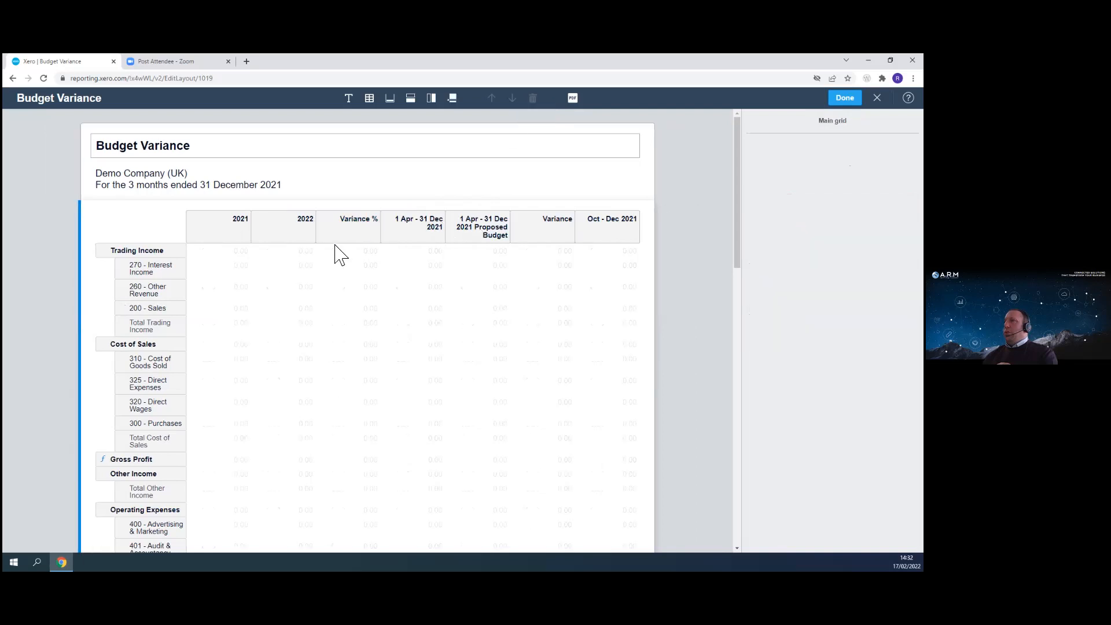
click(422, 219)
click(532, 101)
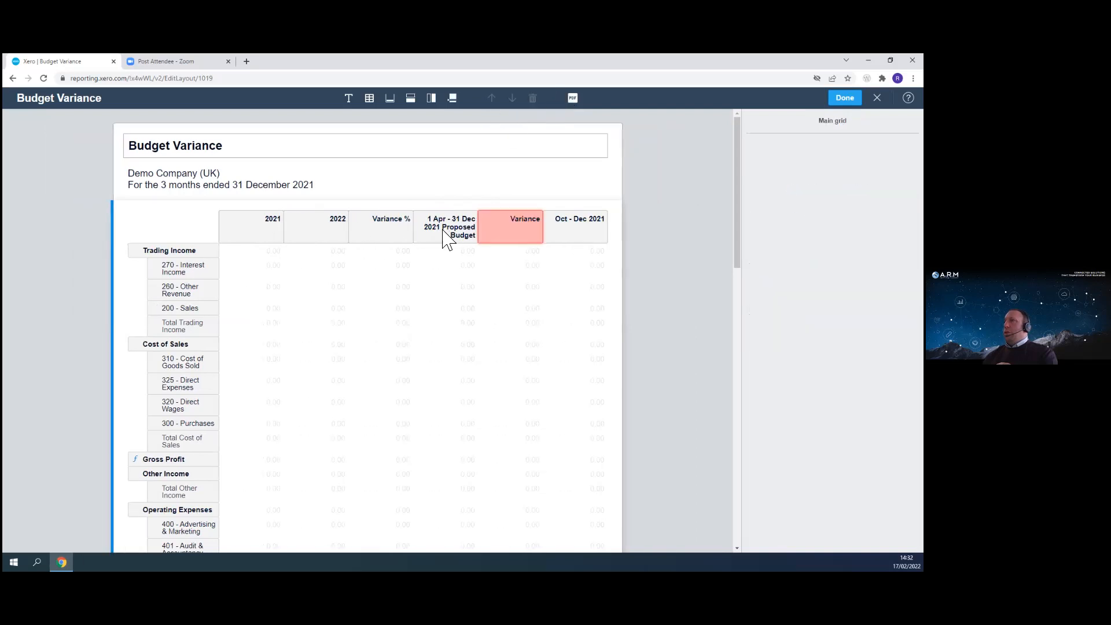
click(443, 232)
key(Delete)
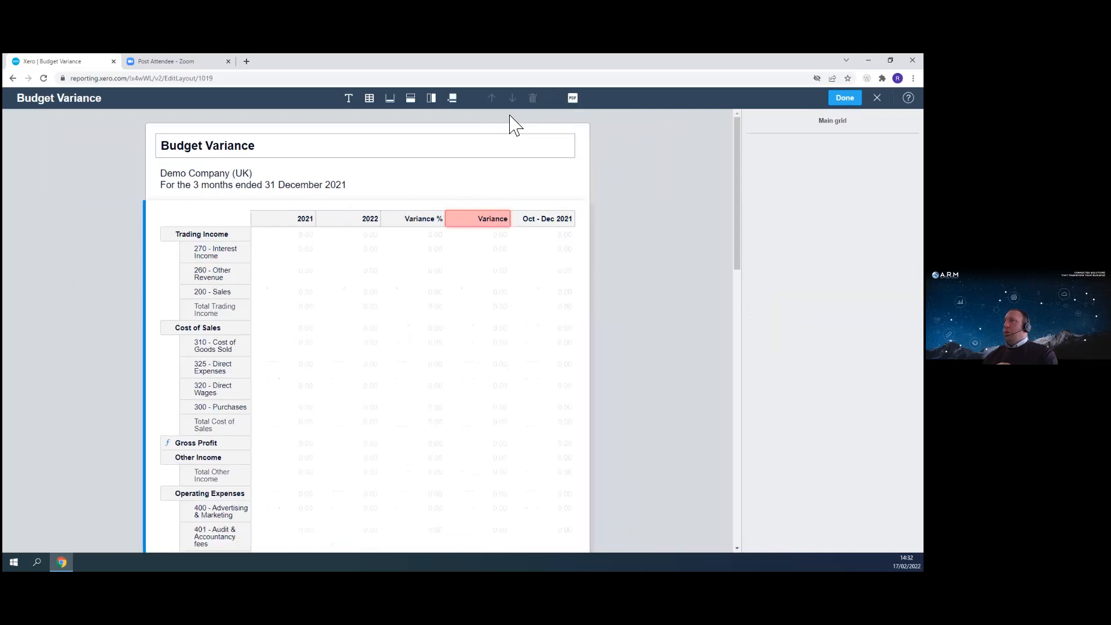
- Delete the remaining Variance column and the Oct - Dec 2021 column from the layout
click(486, 224)
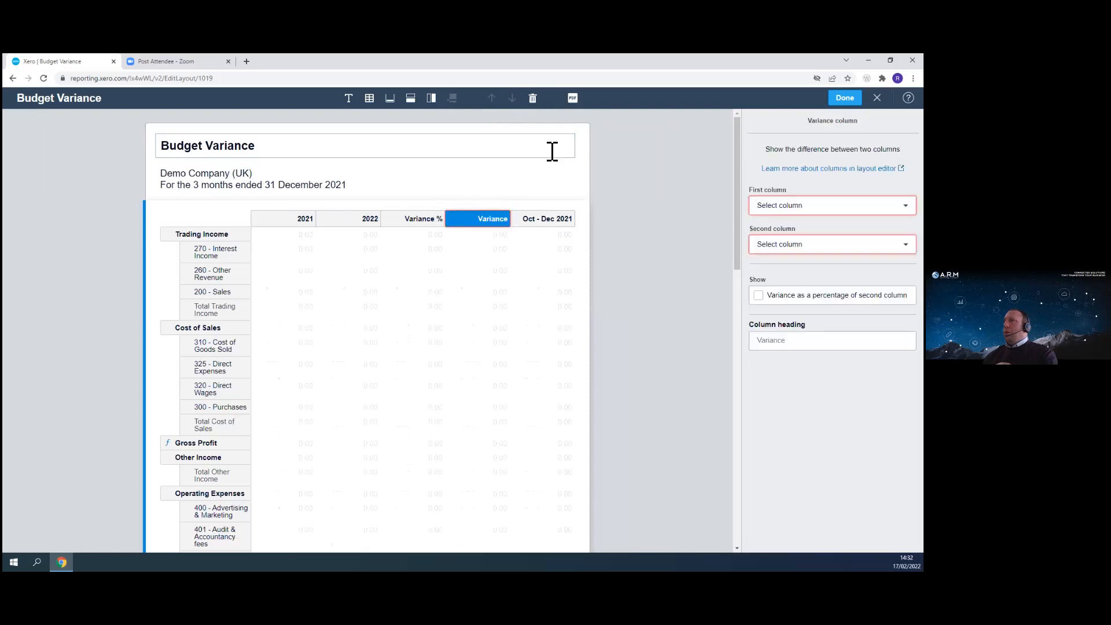
click(533, 98)
click(510, 223)
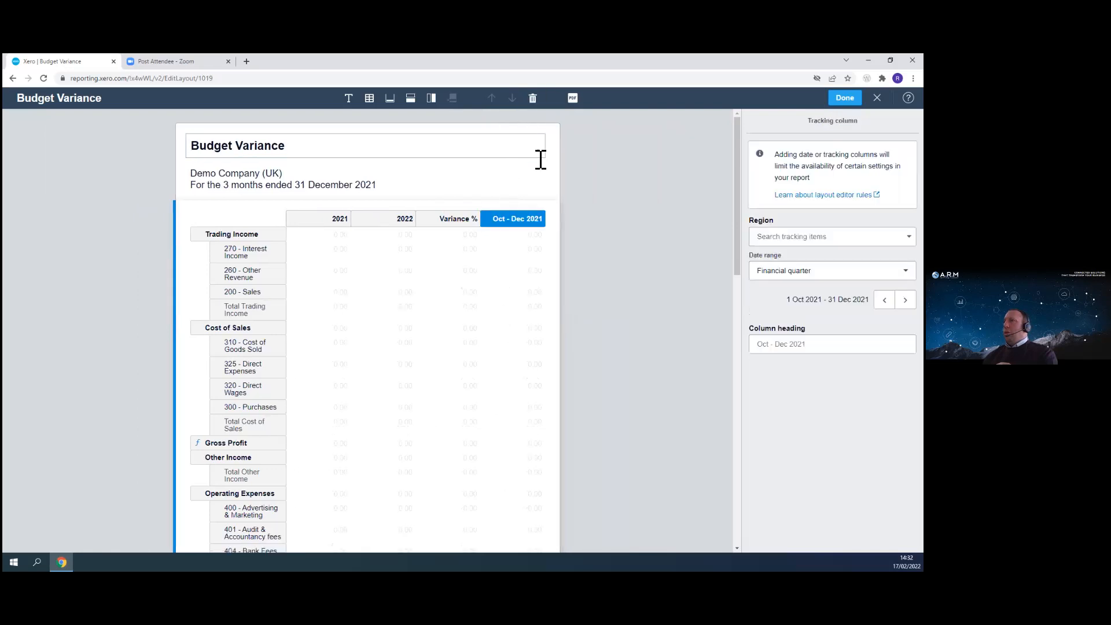
click(533, 99)
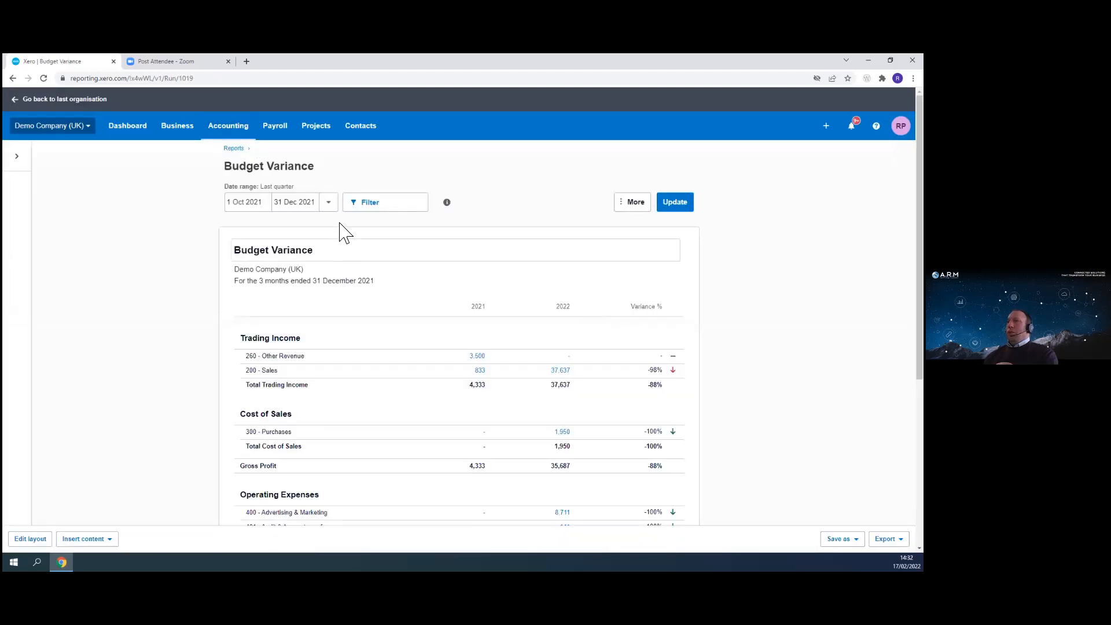
- Set the report date range to This financial year and update the report
click(329, 203)
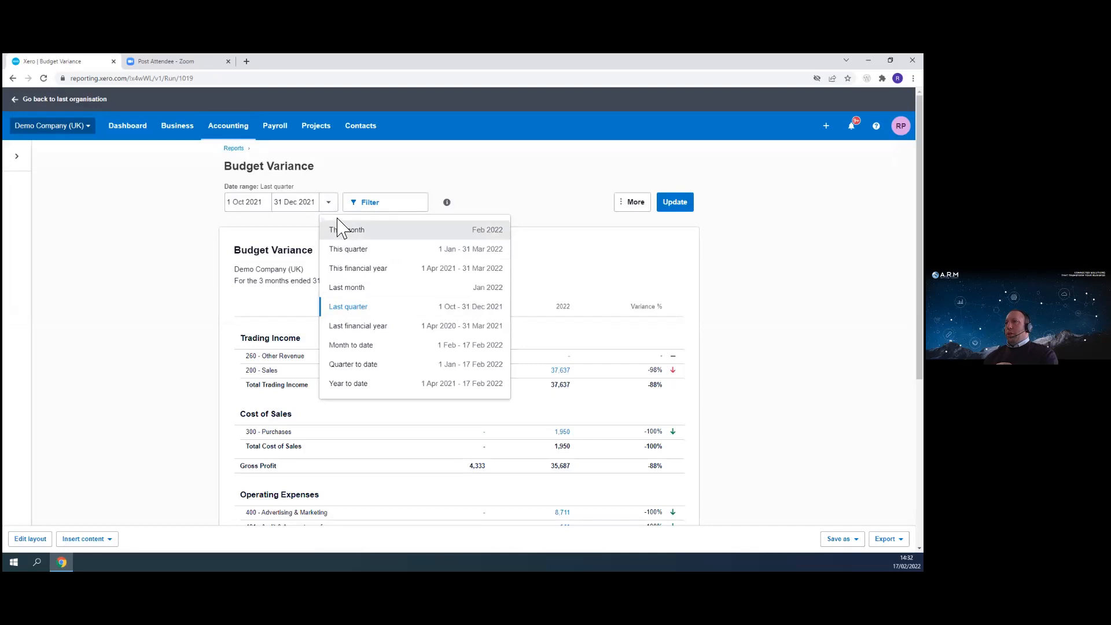
click(345, 268)
click(676, 204)
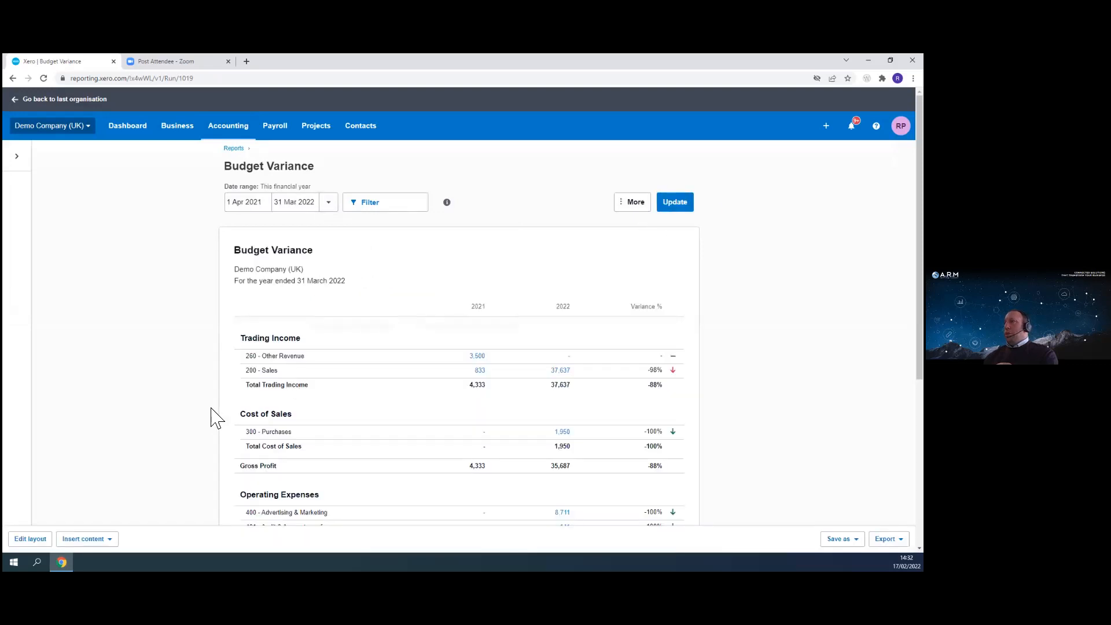
- Reopen the layout editor and move the 2022 column in front of the 2021 column
scroll(164, 412, down, 3)
scroll(113, 385, down, 2)
scroll(67, 404, up, 3)
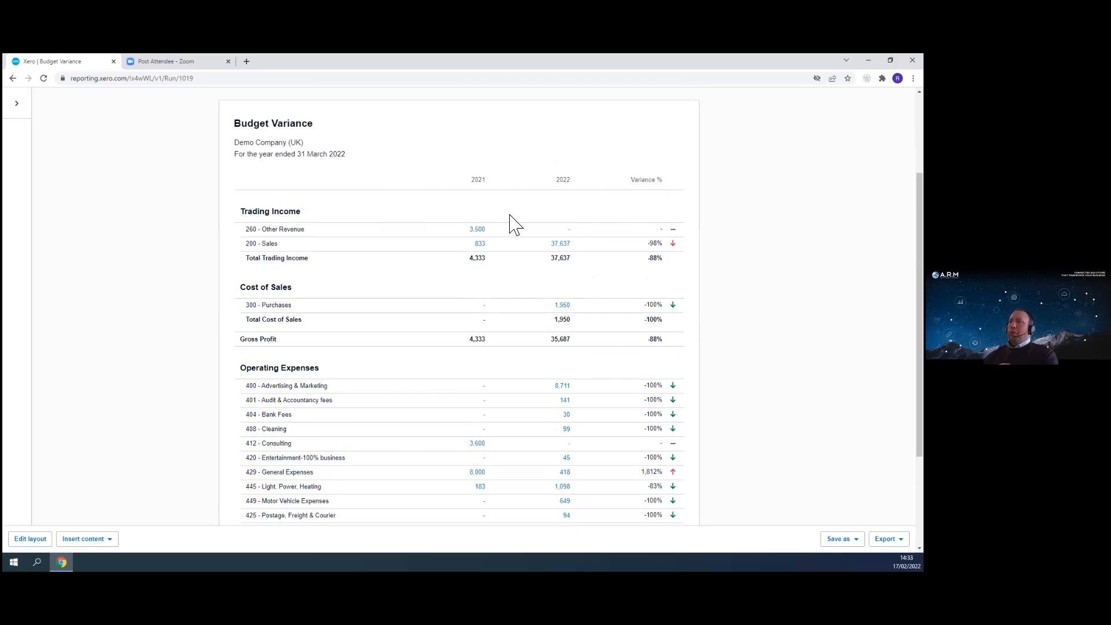
click(30, 539)
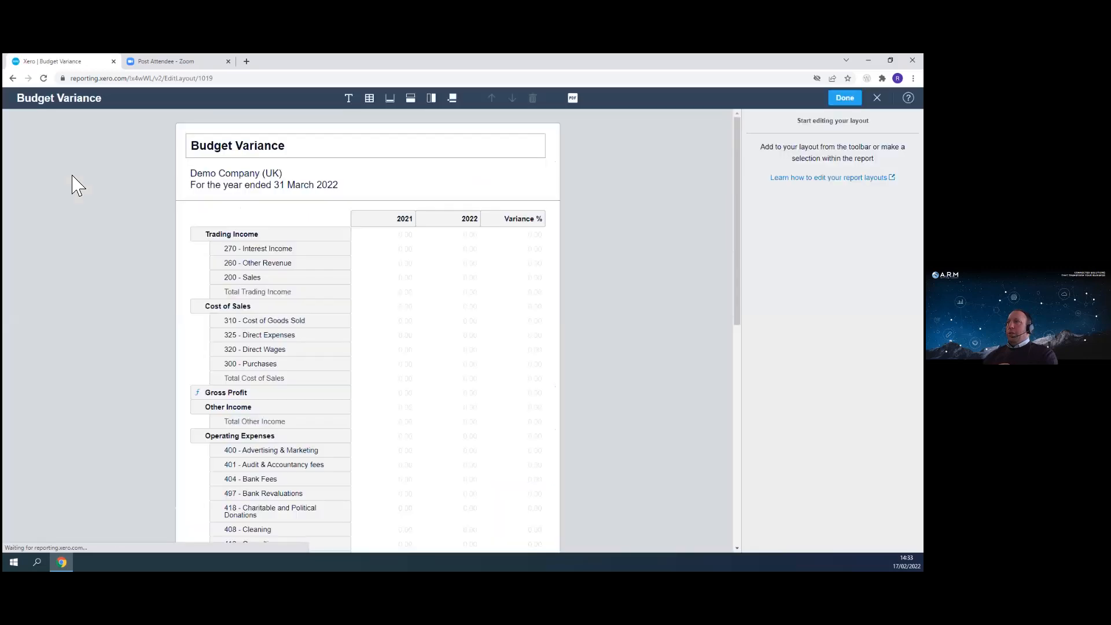
drag(446, 222, 350, 220)
drag(462, 220, 354, 229)
click(512, 226)
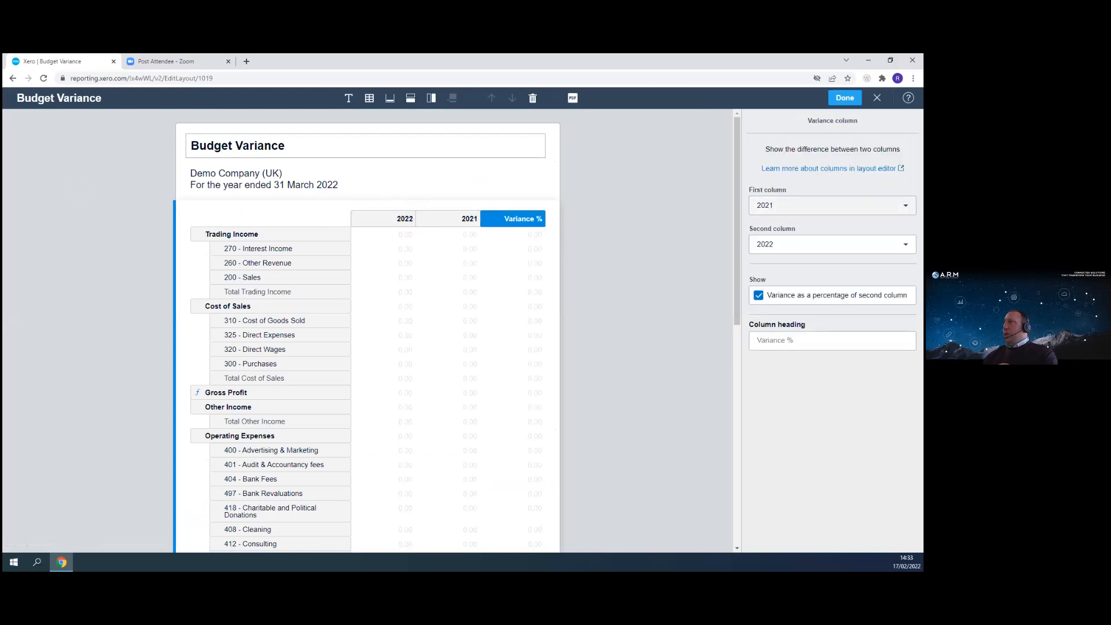
- Set the Variance % column to compare 2022 as the first column against 2021 as the second
click(833, 206)
click(811, 232)
click(833, 245)
click(810, 292)
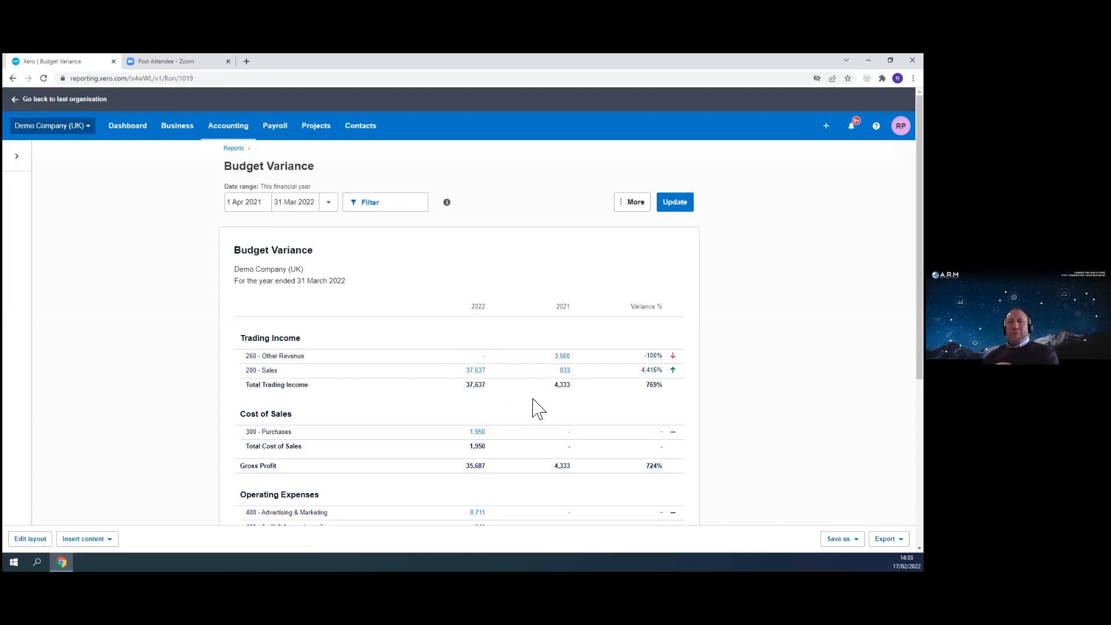
- Save the report as a custom report named Budget Variance RP
scroll(484, 389, down, 5)
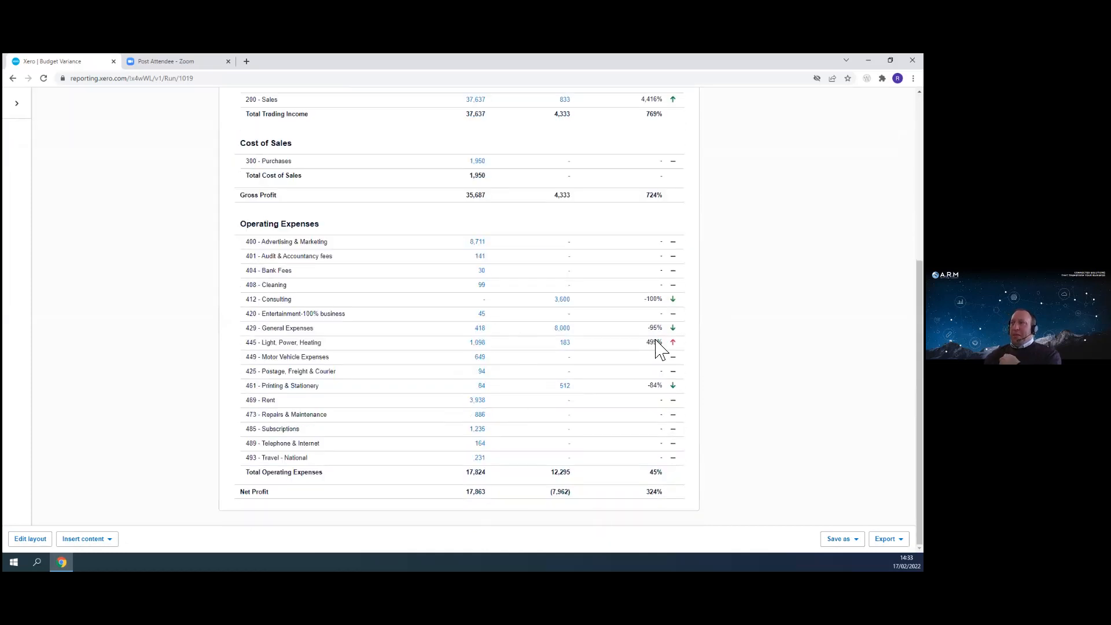
scroll(562, 440, up, 5)
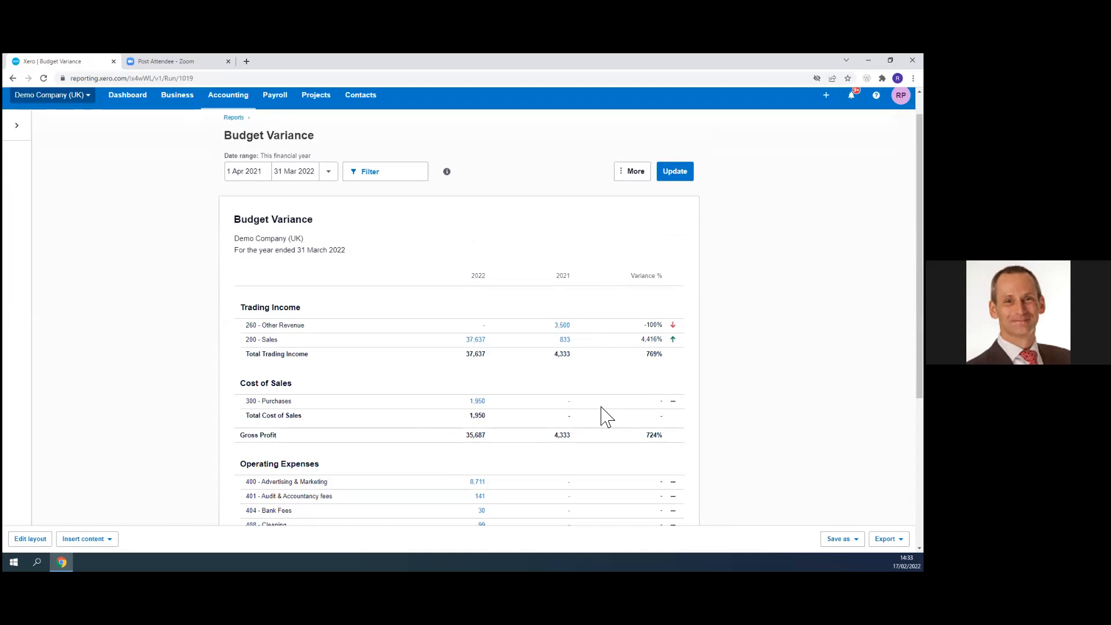
click(842, 539)
click(840, 513)
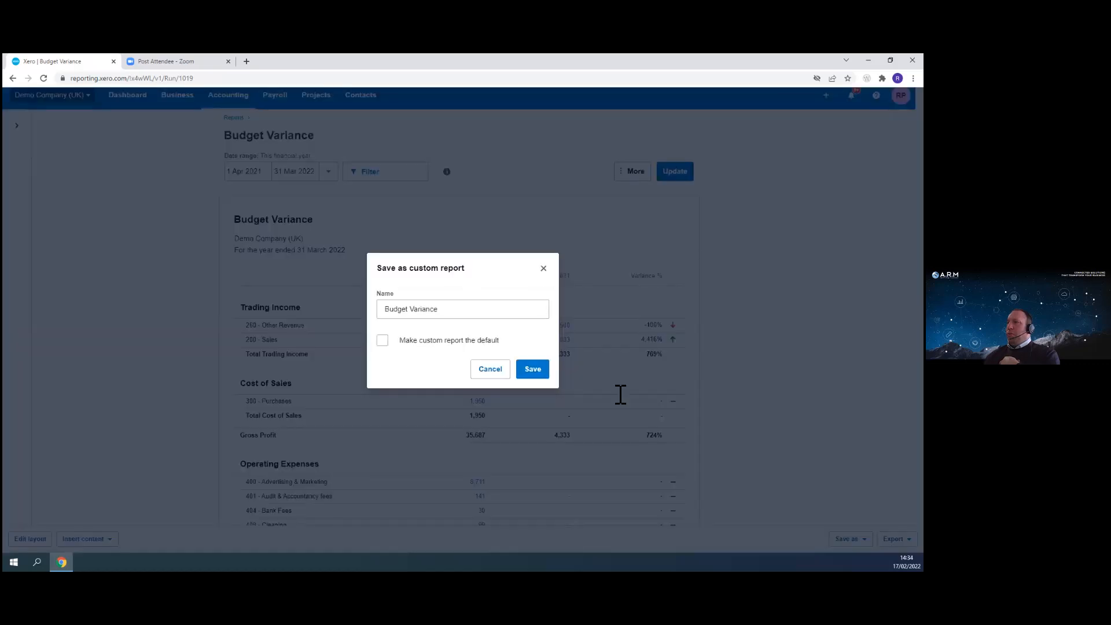
click(464, 313)
text(RP)
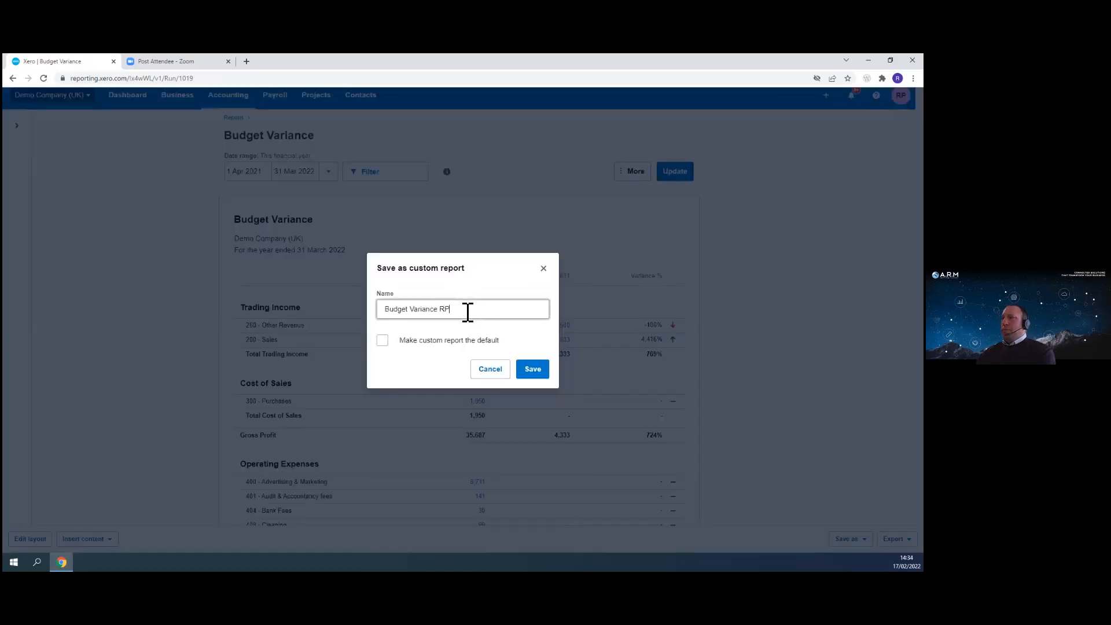
click(536, 373)
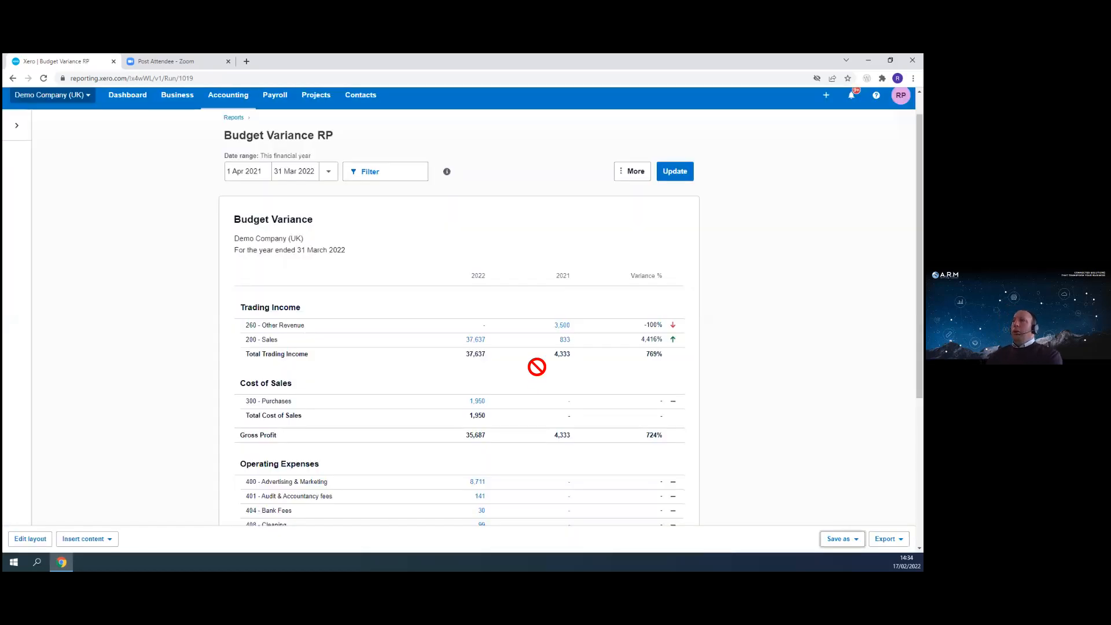
- Open the Budget Variance RP report from the custom reports list
click(234, 118)
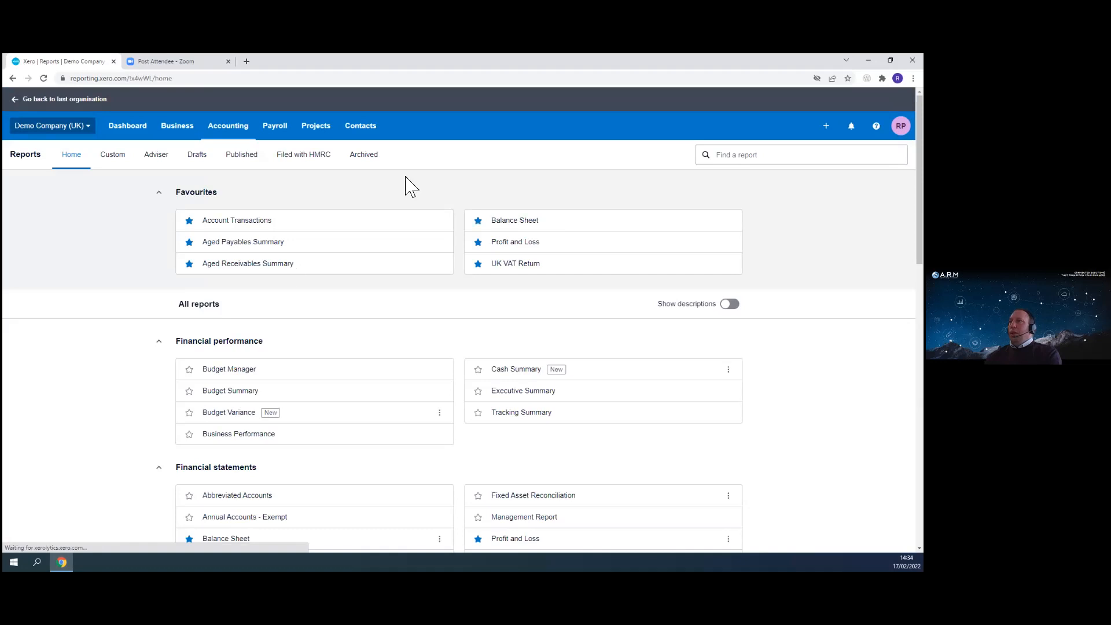
click(113, 155)
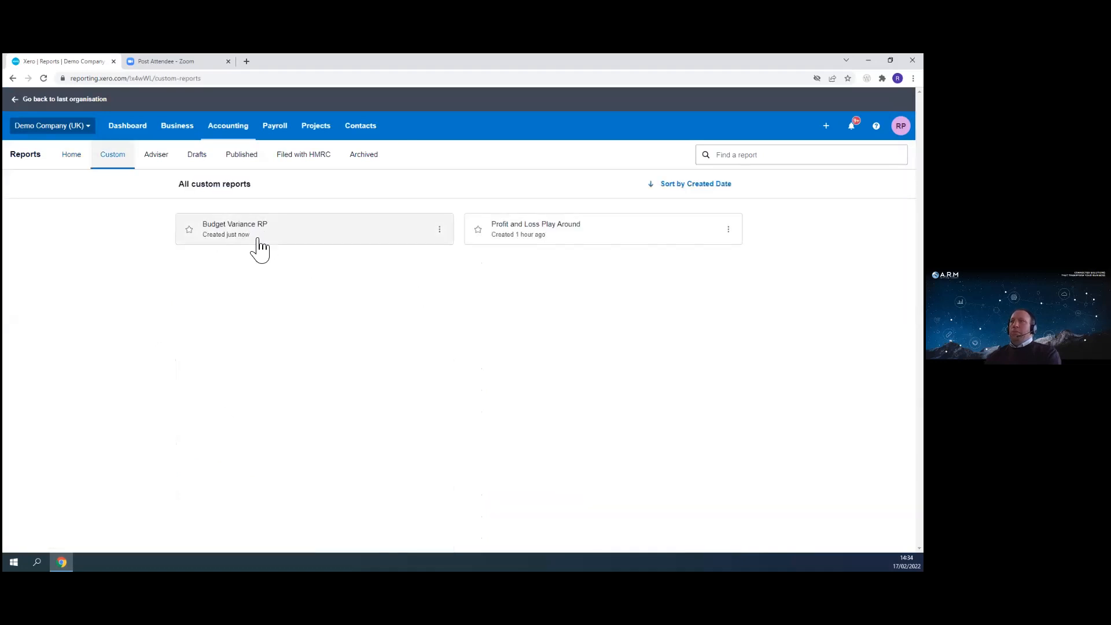
click(236, 240)
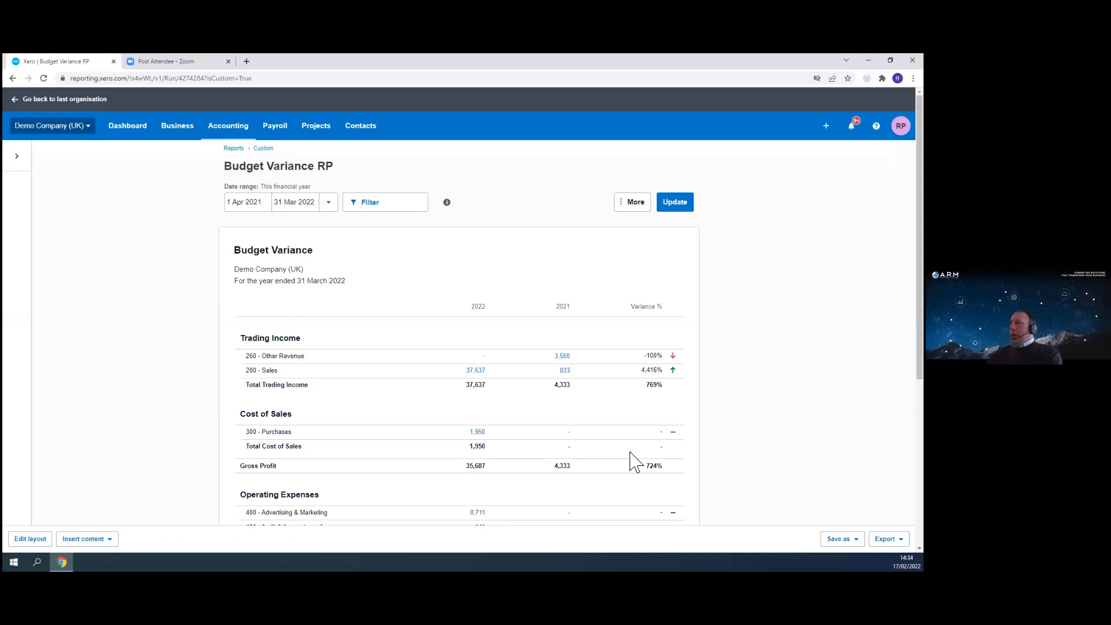
- Start saving the opened report again as a custom report
click(841, 539)
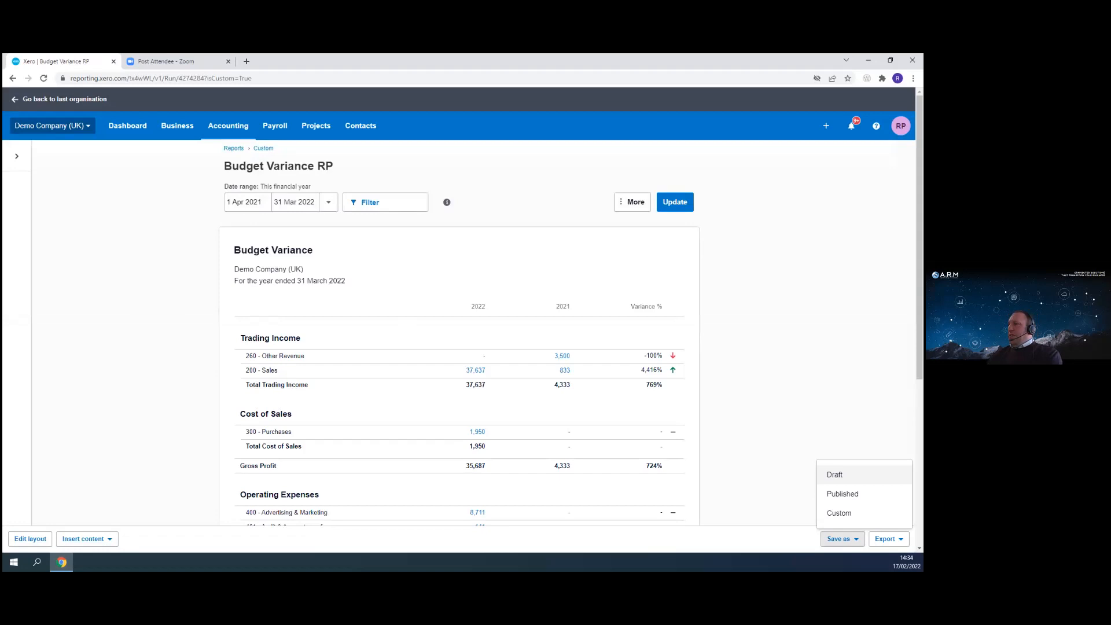
click(840, 513)
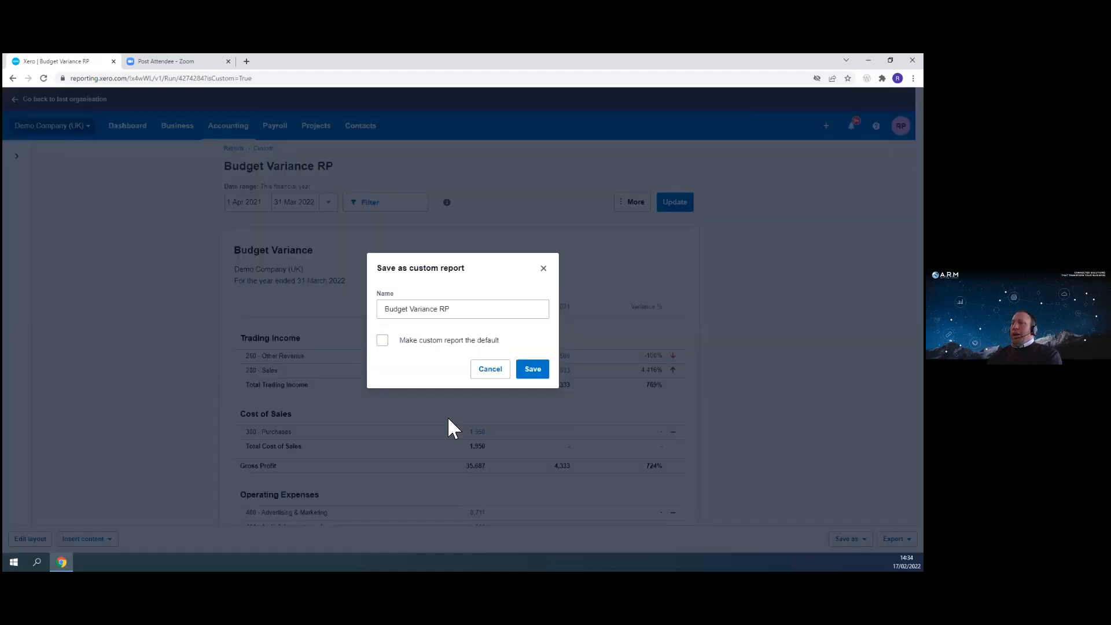
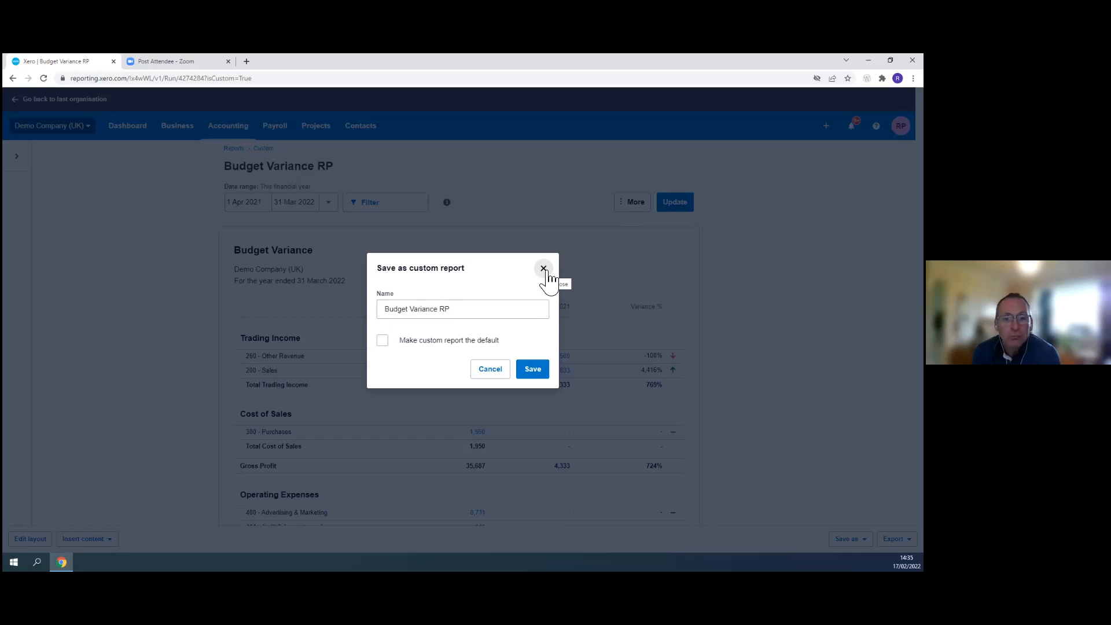
- Dismiss the save dialog, return to the reports home and open the Profit and Loss report
click(545, 269)
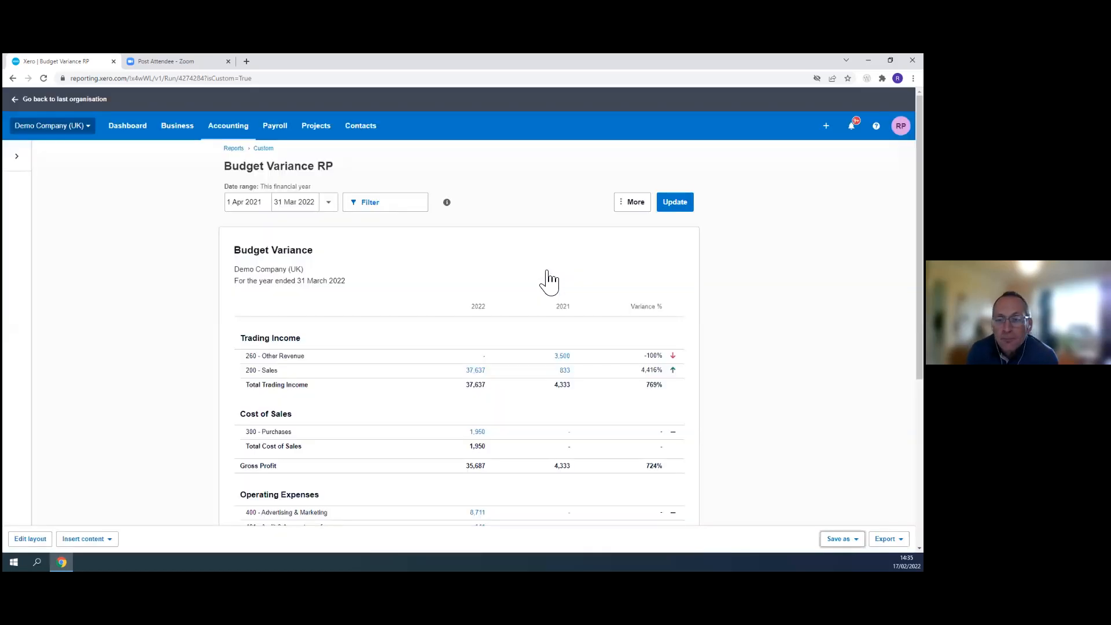
click(233, 149)
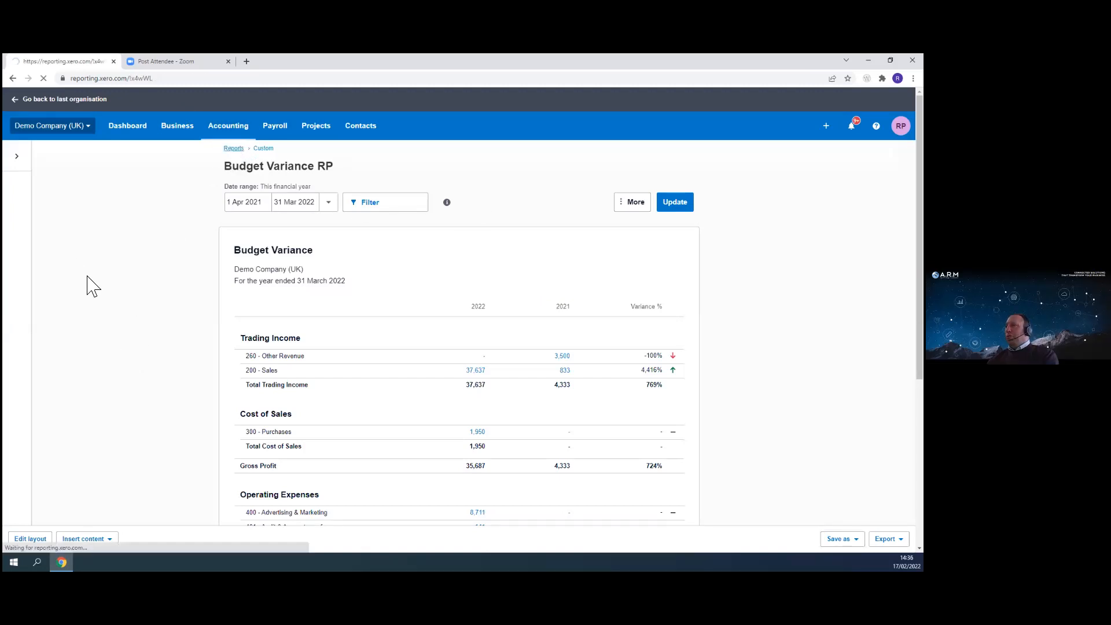
scroll(371, 388, down, 4)
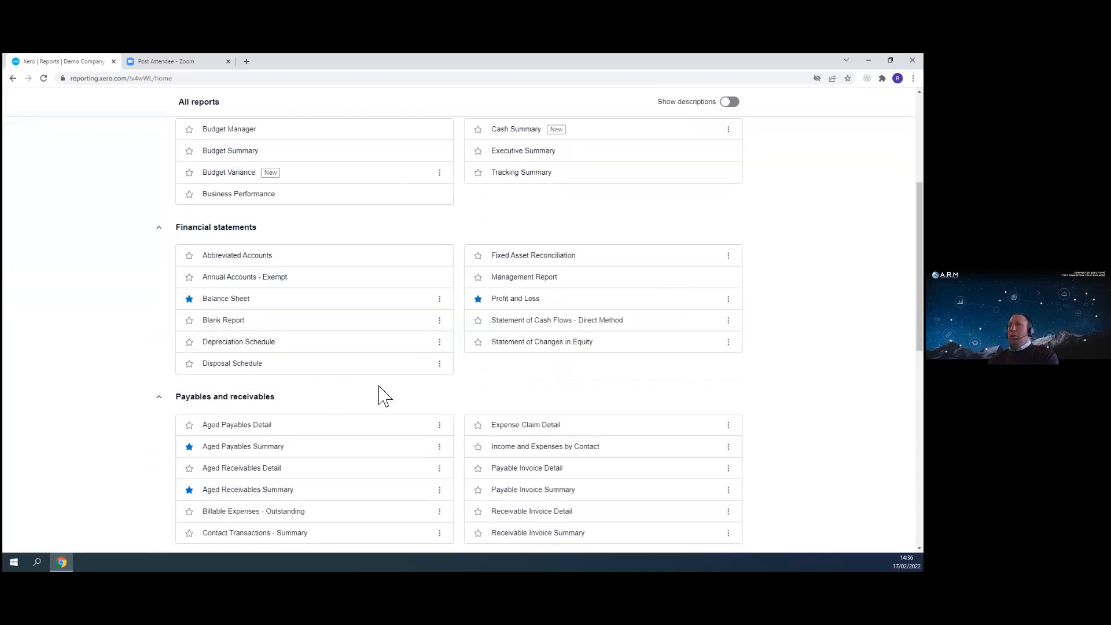
scroll(382, 395, up, 4)
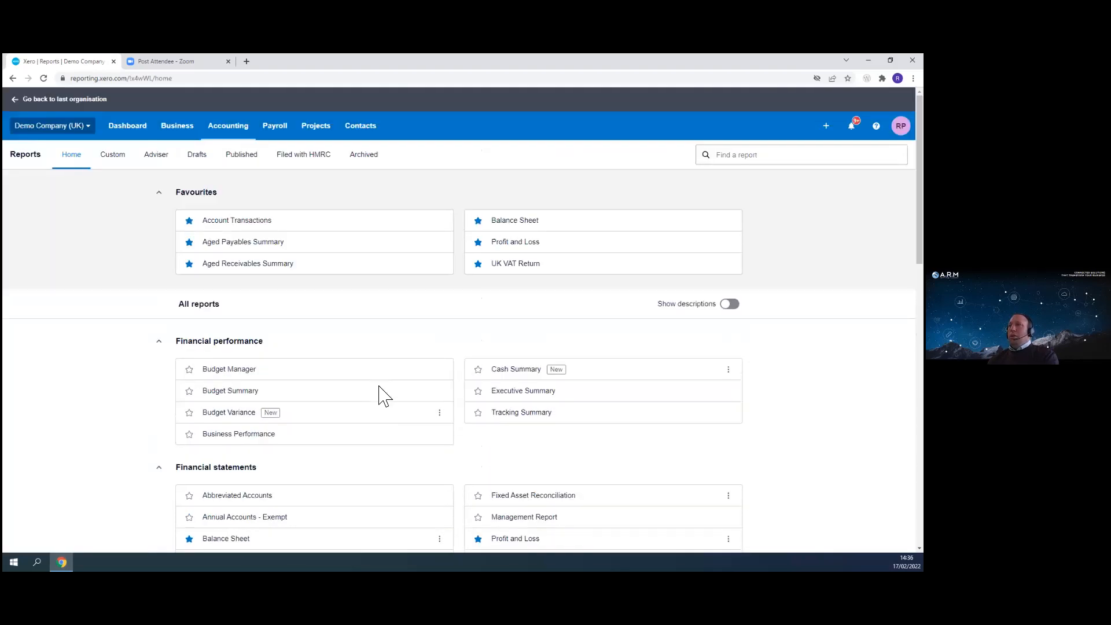
click(516, 243)
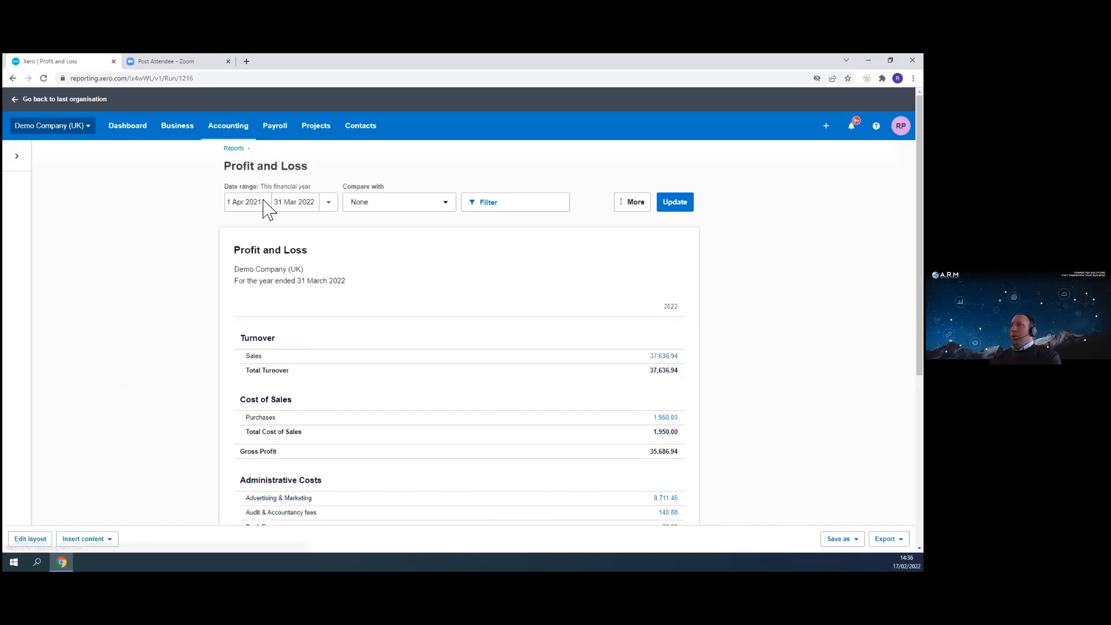
- Review the date range presets and scroll through the Profit and Loss figures
click(329, 203)
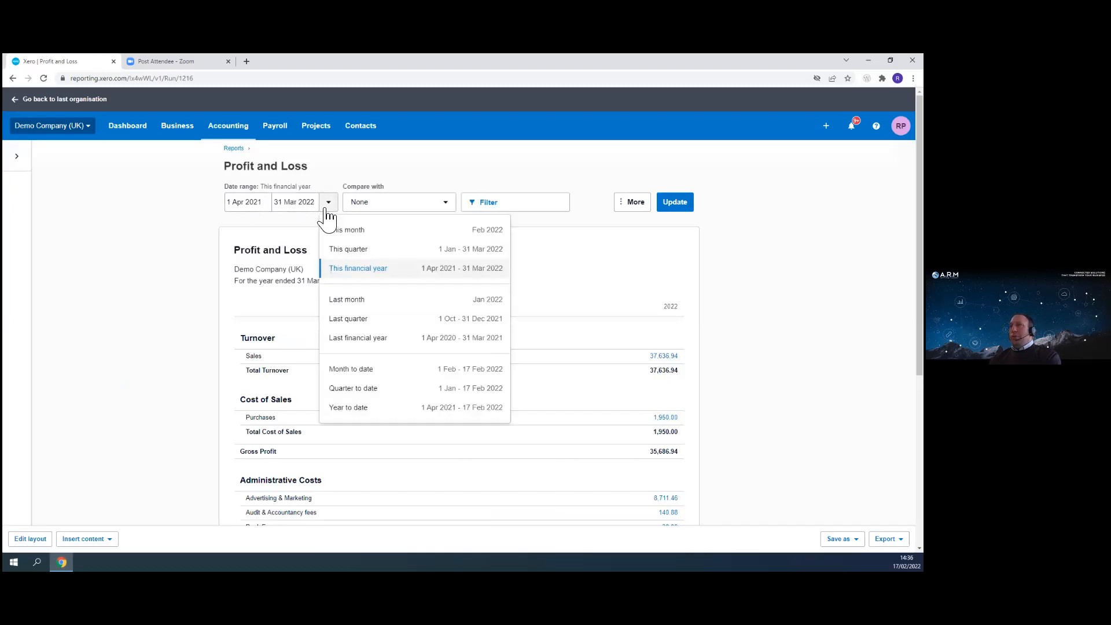
click(64, 223)
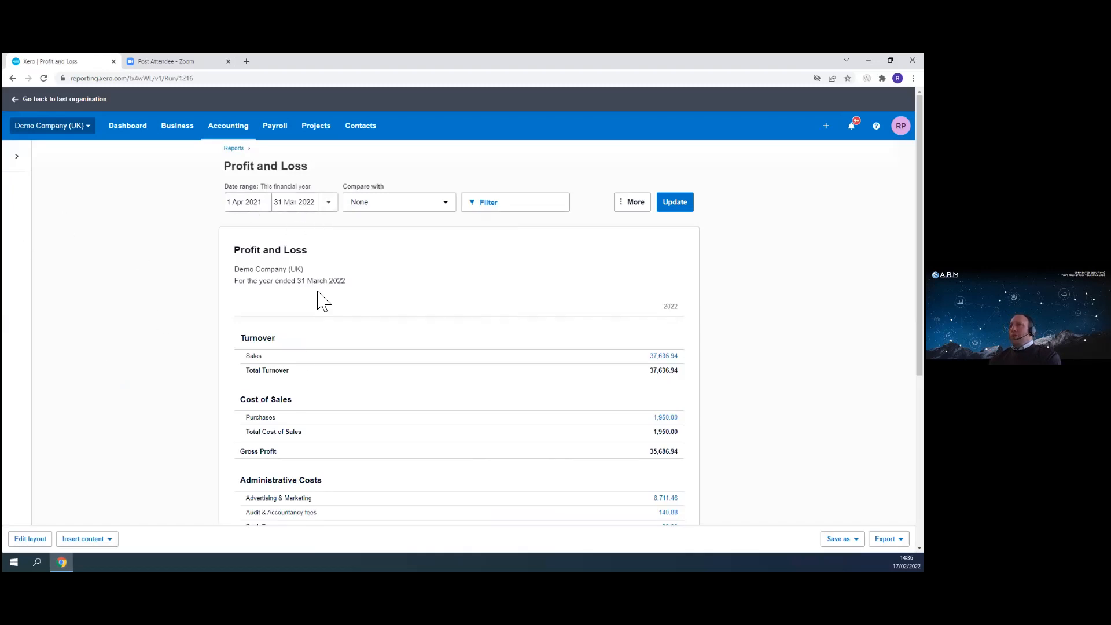
scroll(578, 407, down, 3)
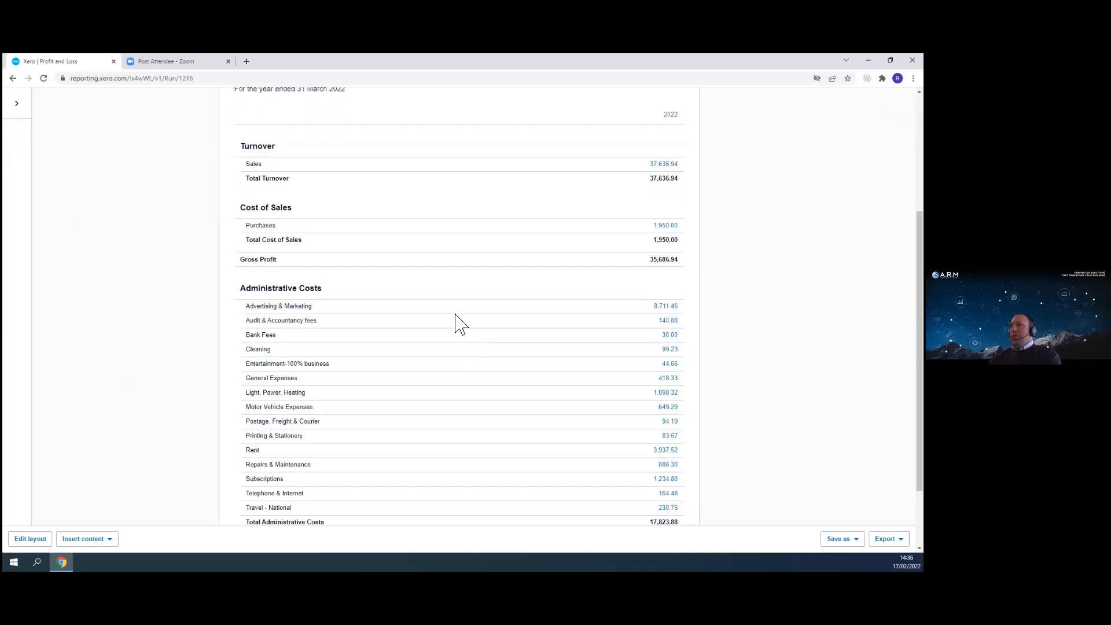
scroll(507, 340, down, 2)
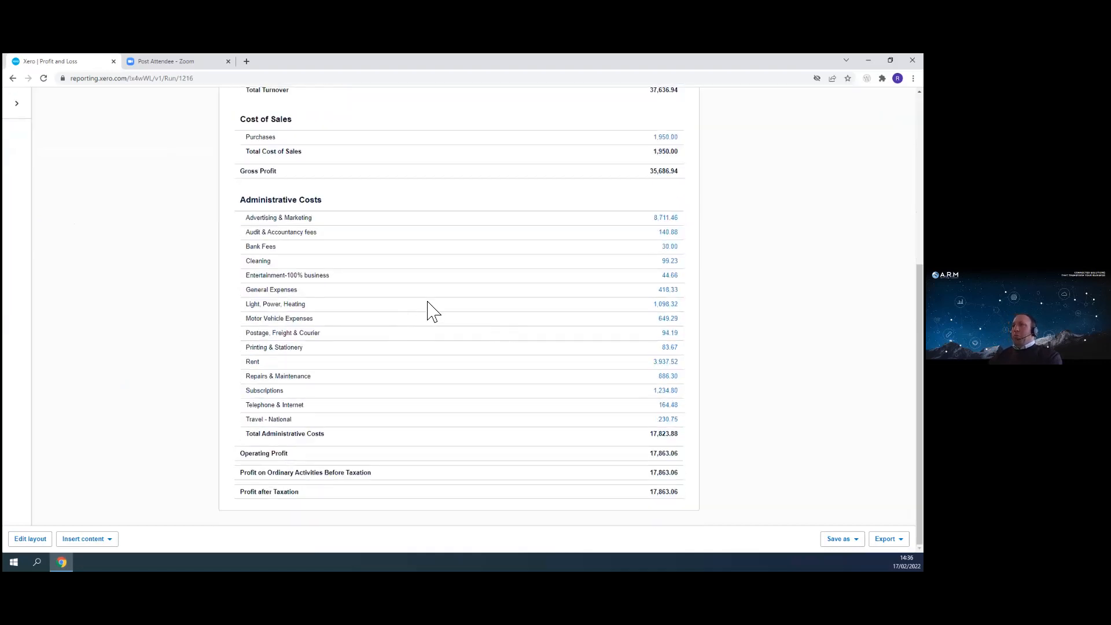
scroll(420, 334, up, 3)
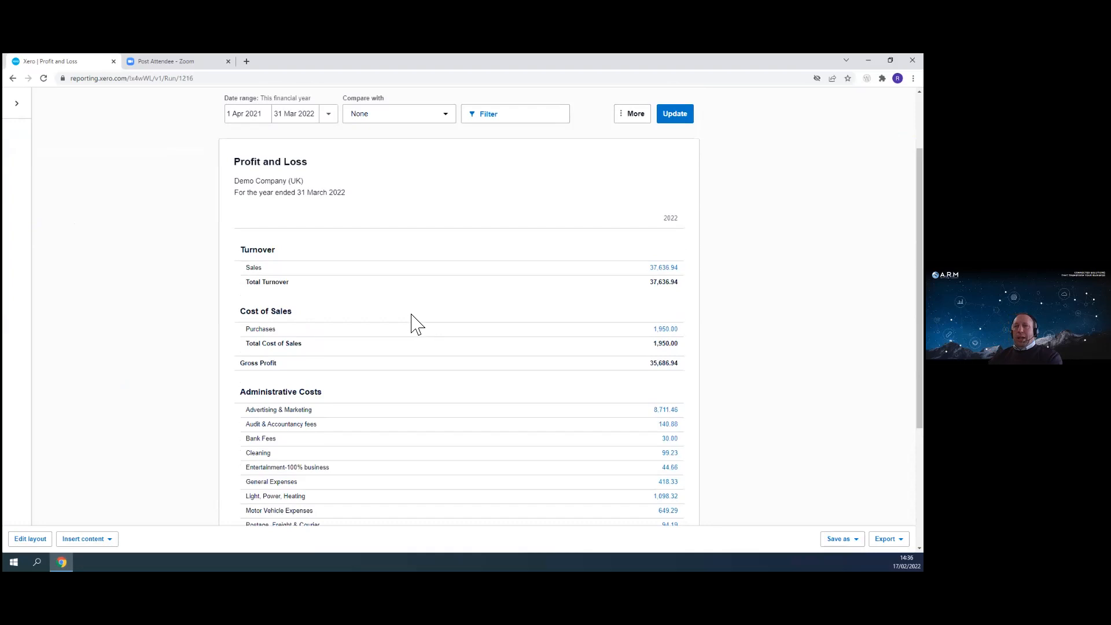
scroll(376, 310, up, 2)
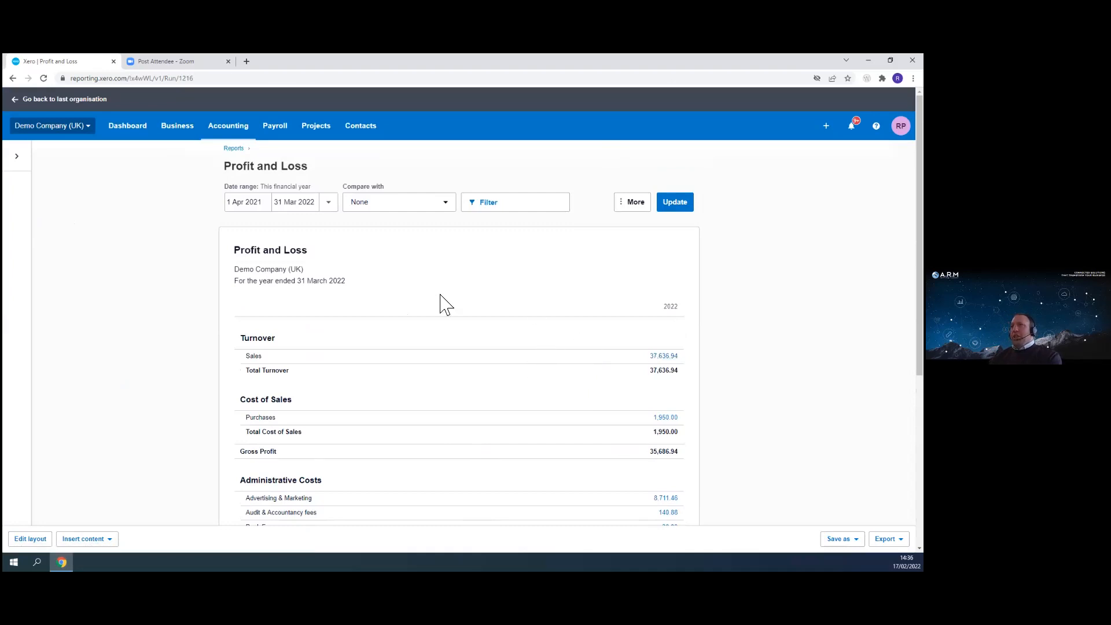
- Compare the Profit and Loss with 4 periods and update the report
click(448, 209)
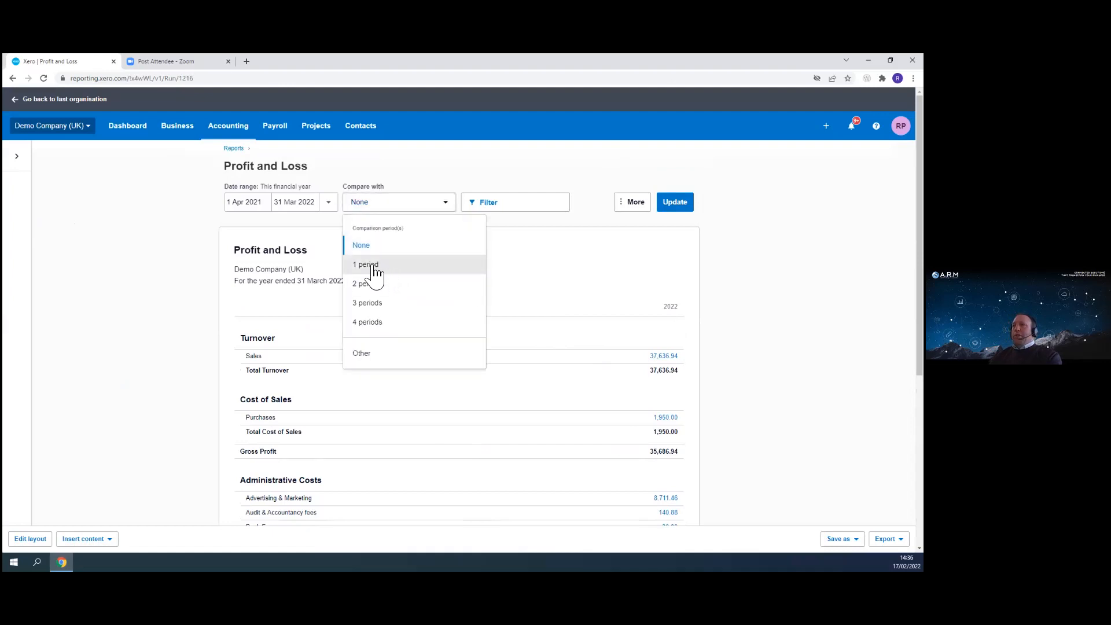
click(368, 322)
click(677, 206)
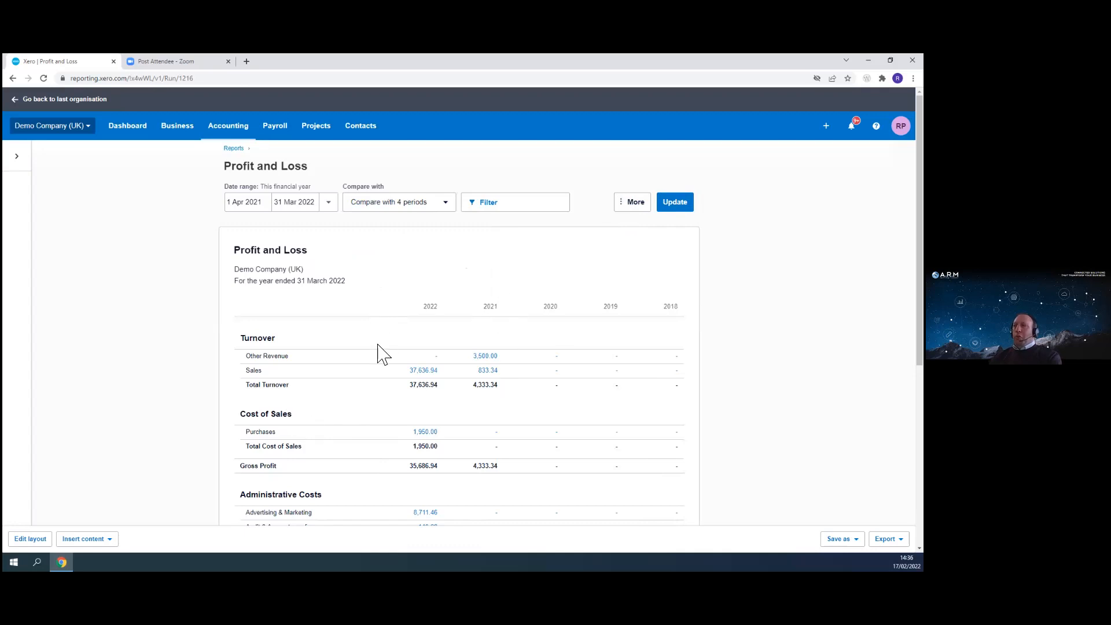
- Set a custom comparison of 10 periods and update the report
click(448, 206)
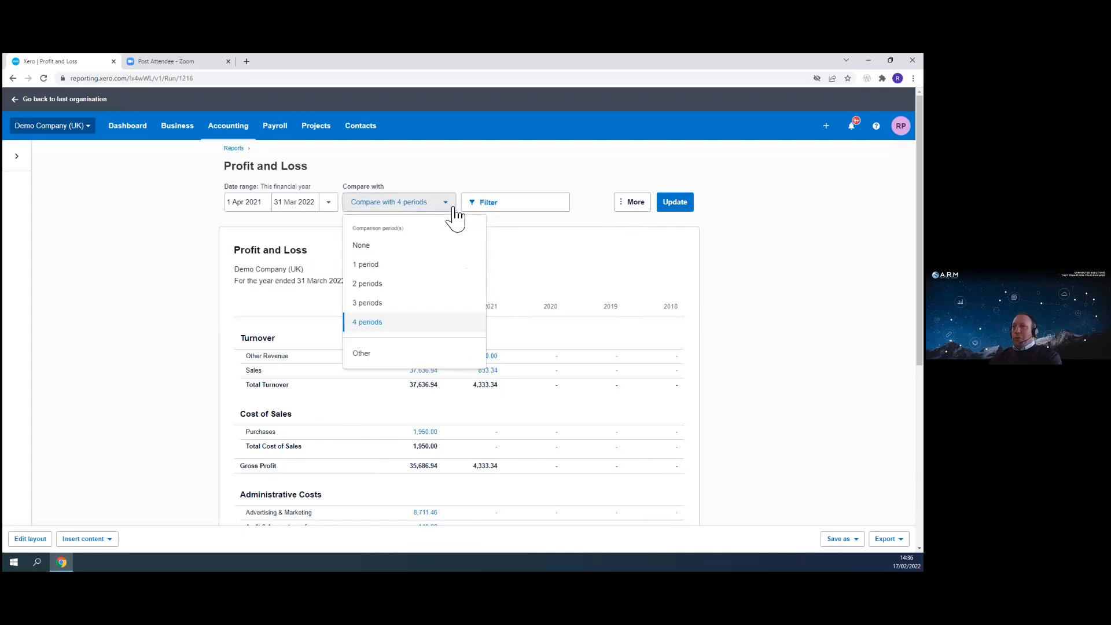
click(375, 353)
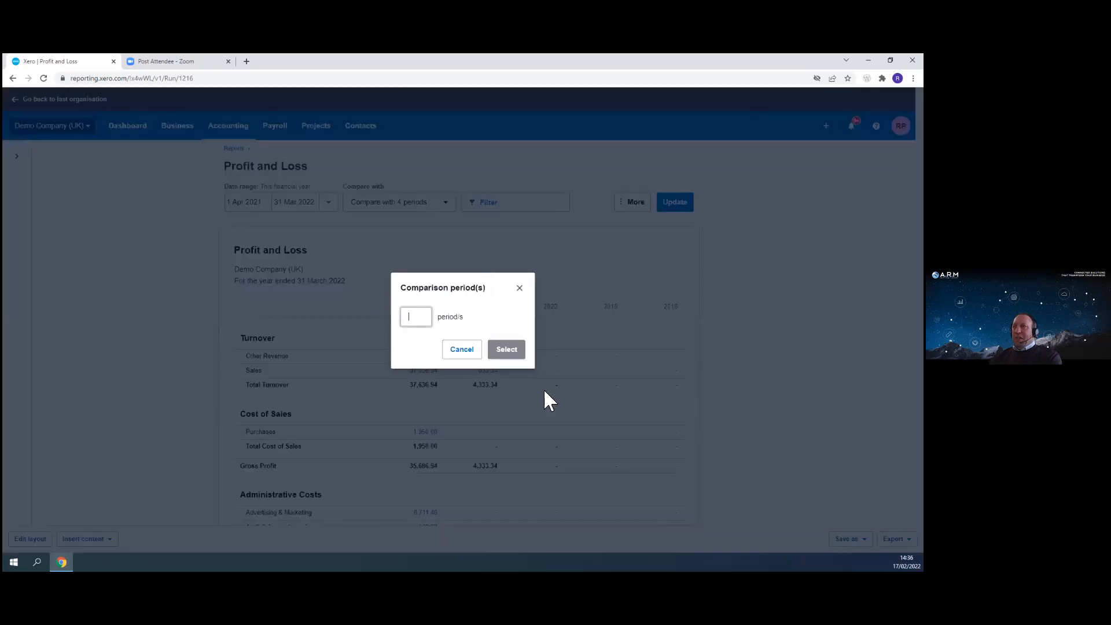
text(10)
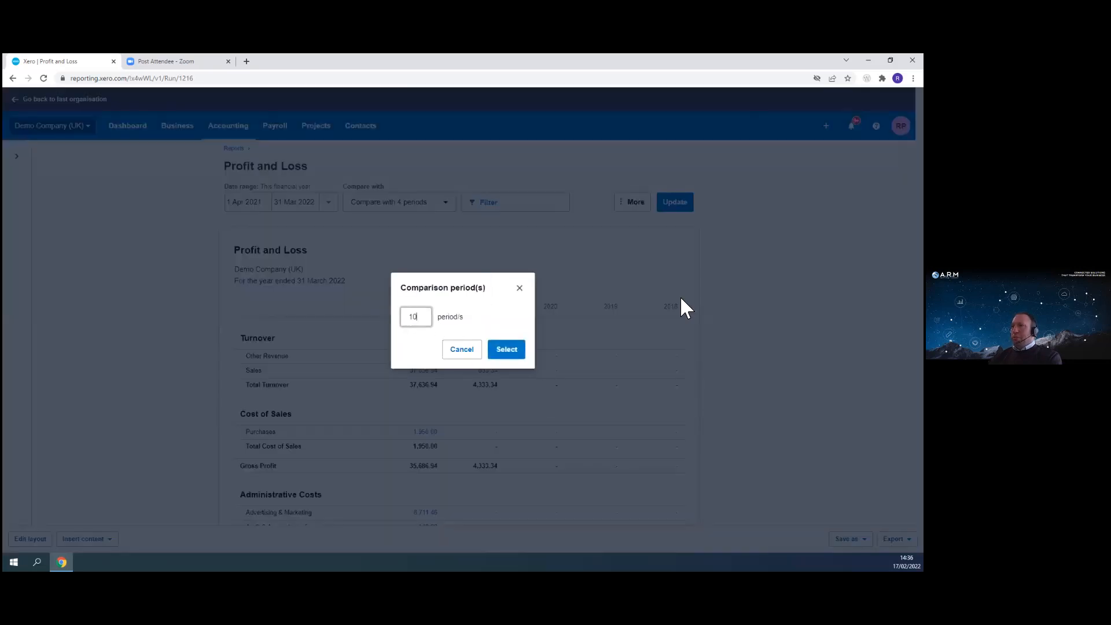
click(506, 349)
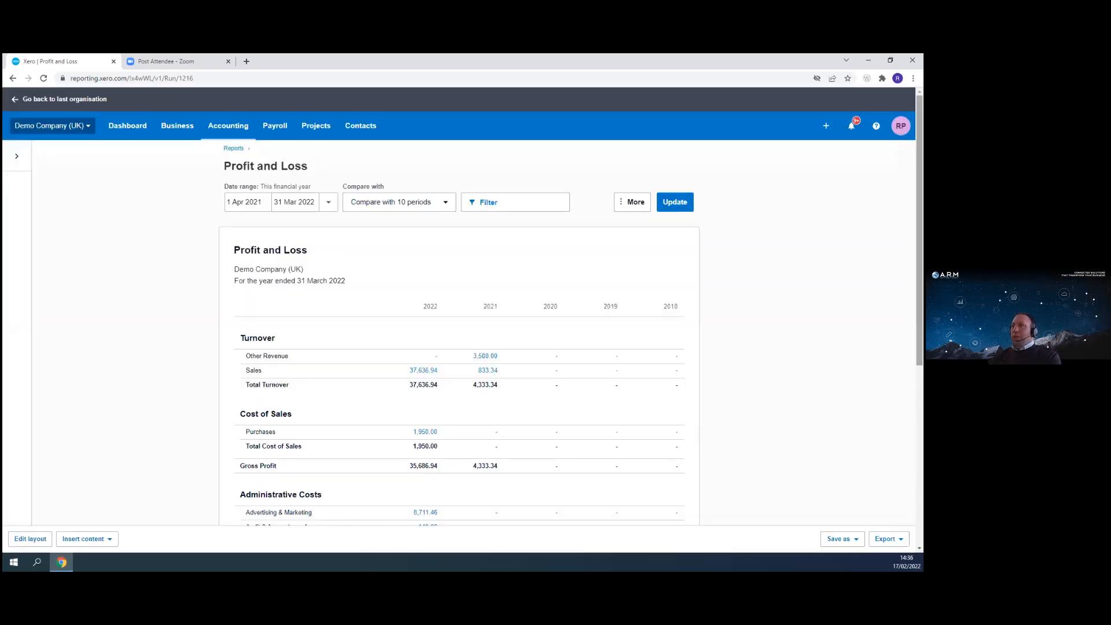
click(665, 206)
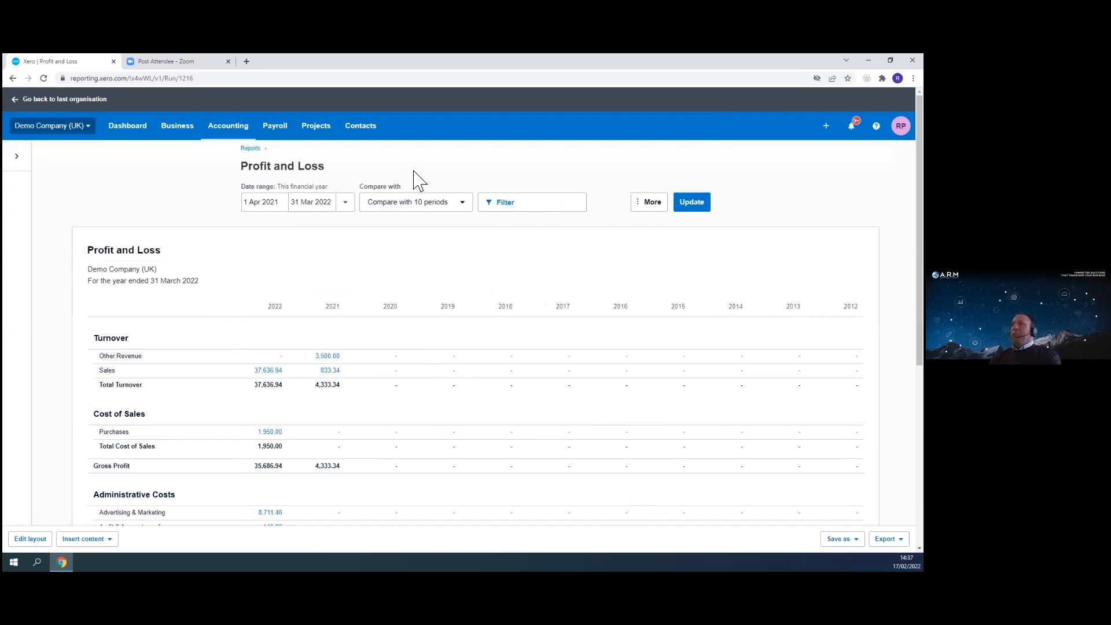
- Change the date range to Last month, compare with 4 periods and update the report
click(460, 204)
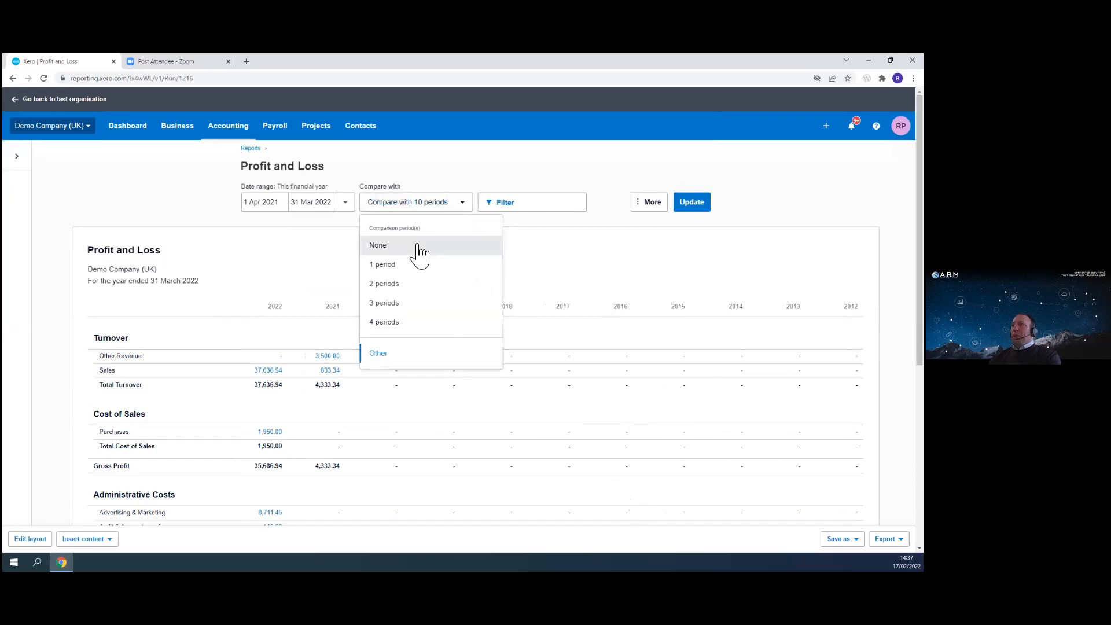
click(345, 202)
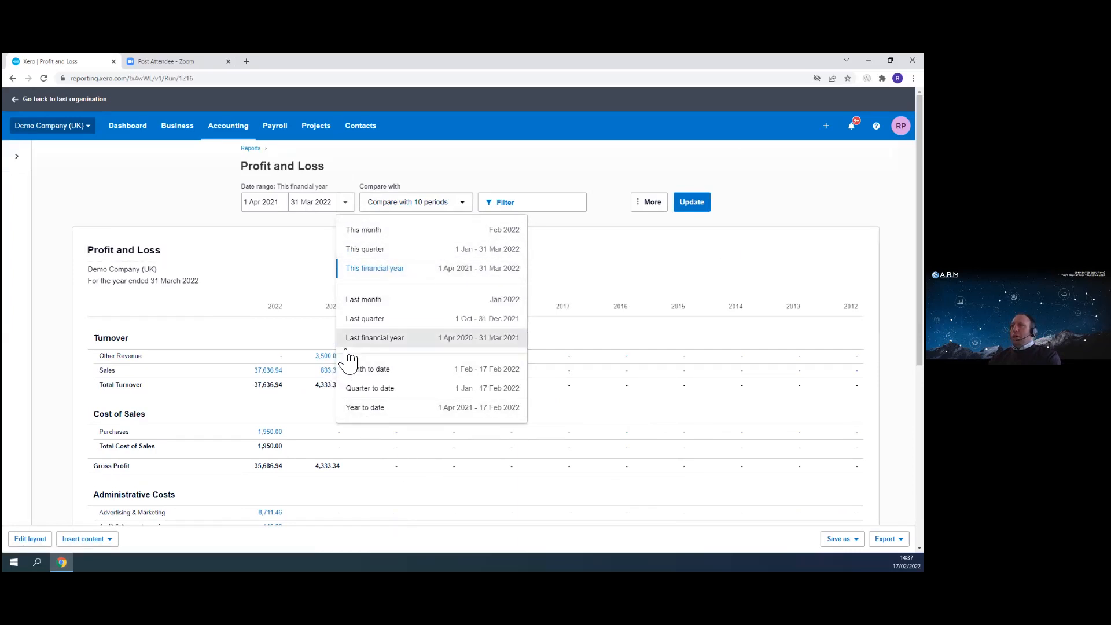
click(346, 299)
click(462, 207)
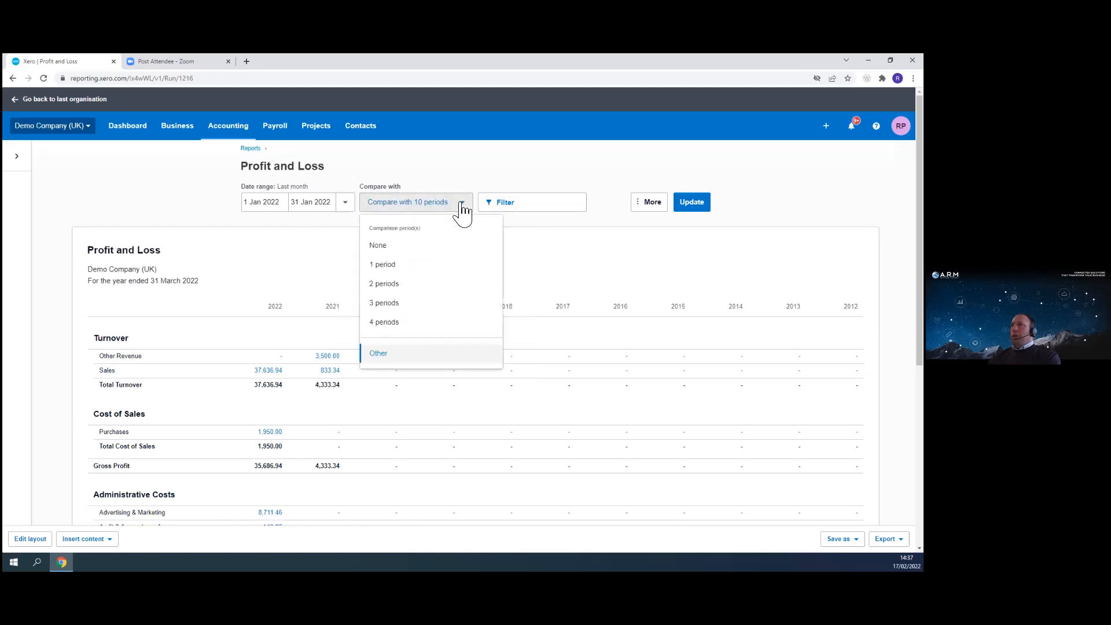
click(393, 323)
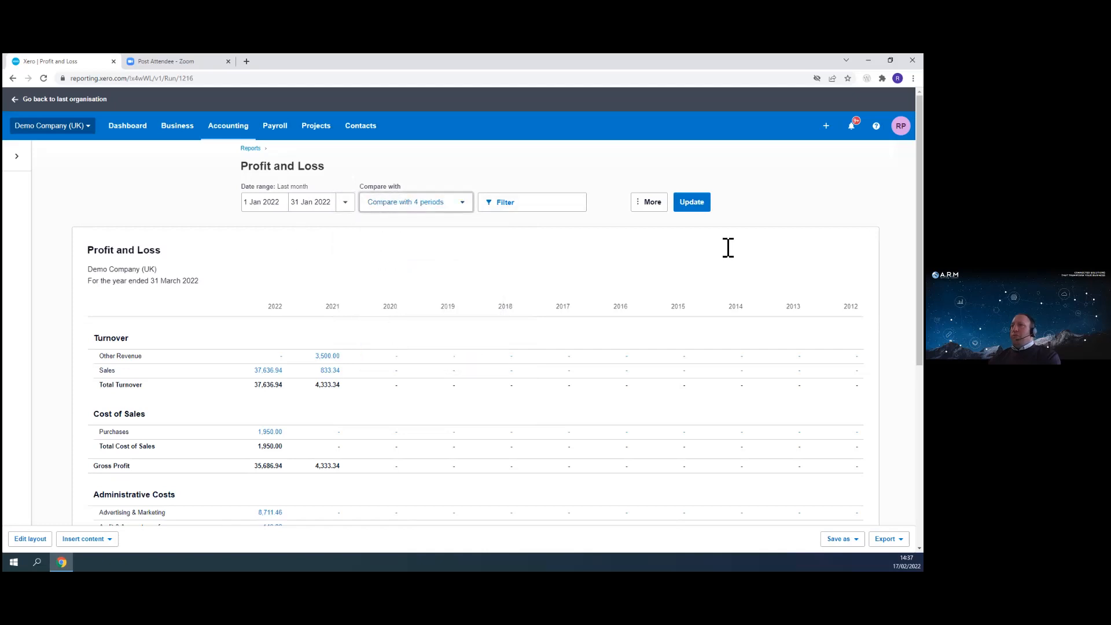
click(695, 204)
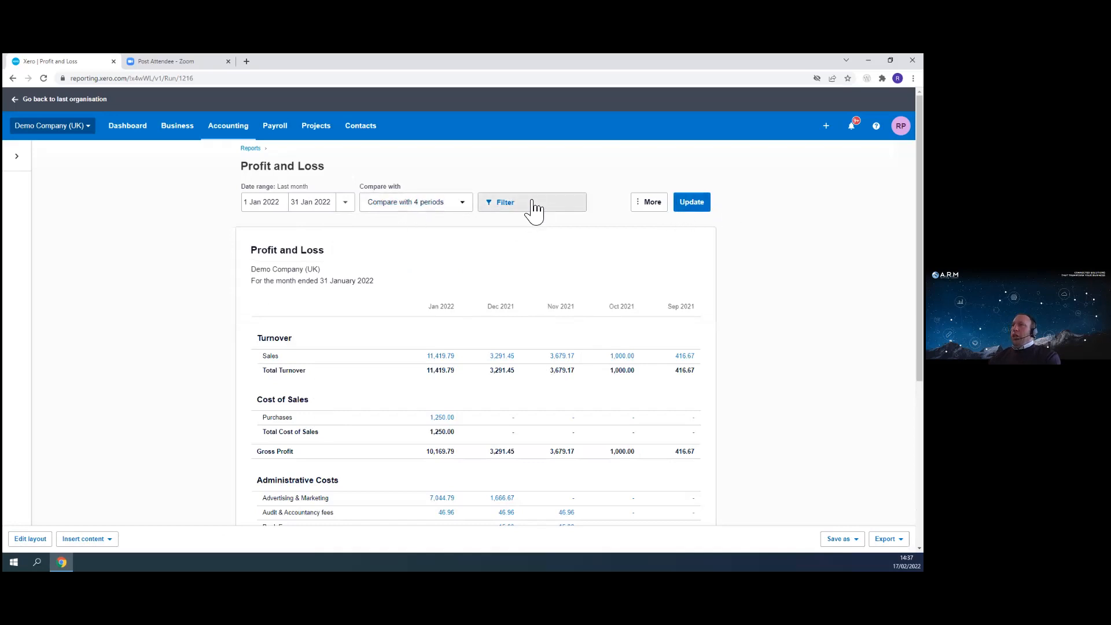
- Filter the report to the Unassigned region and update it
click(514, 213)
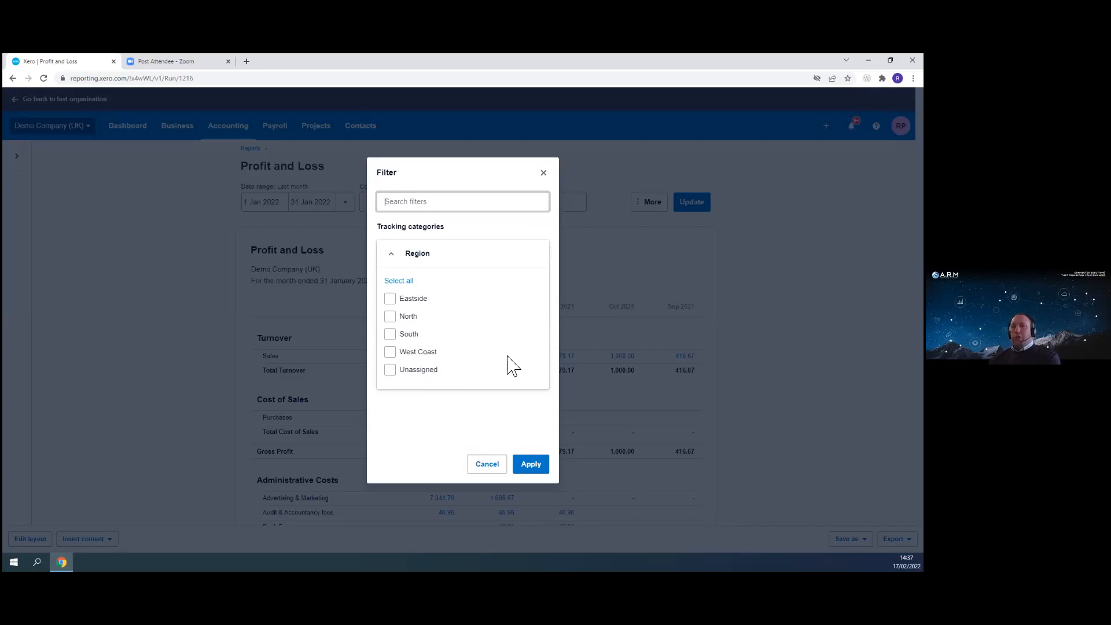
click(391, 374)
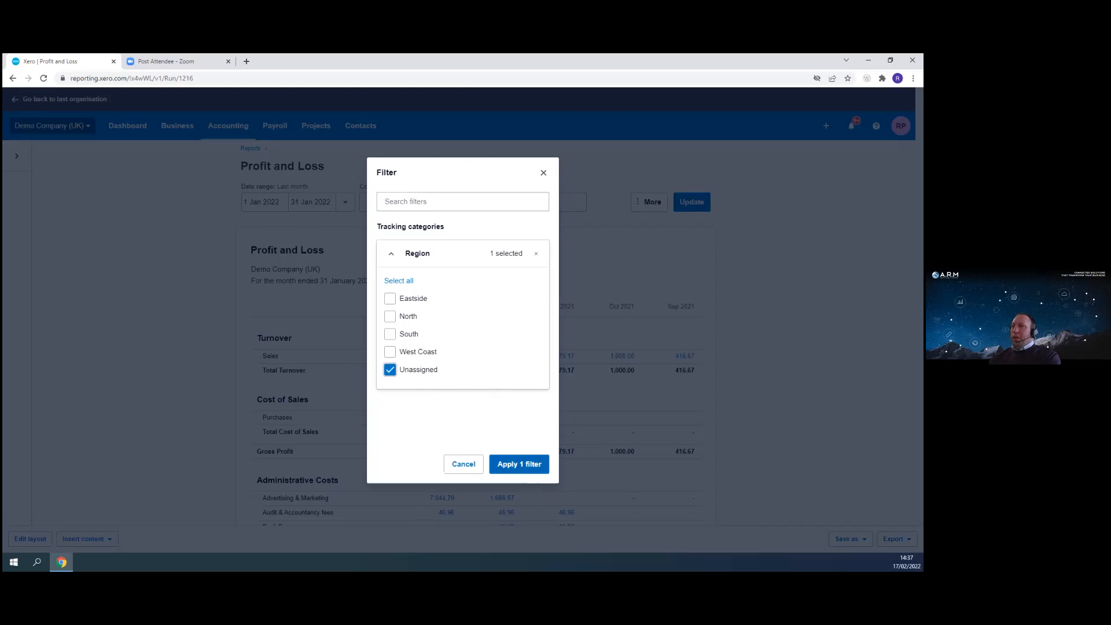
click(522, 466)
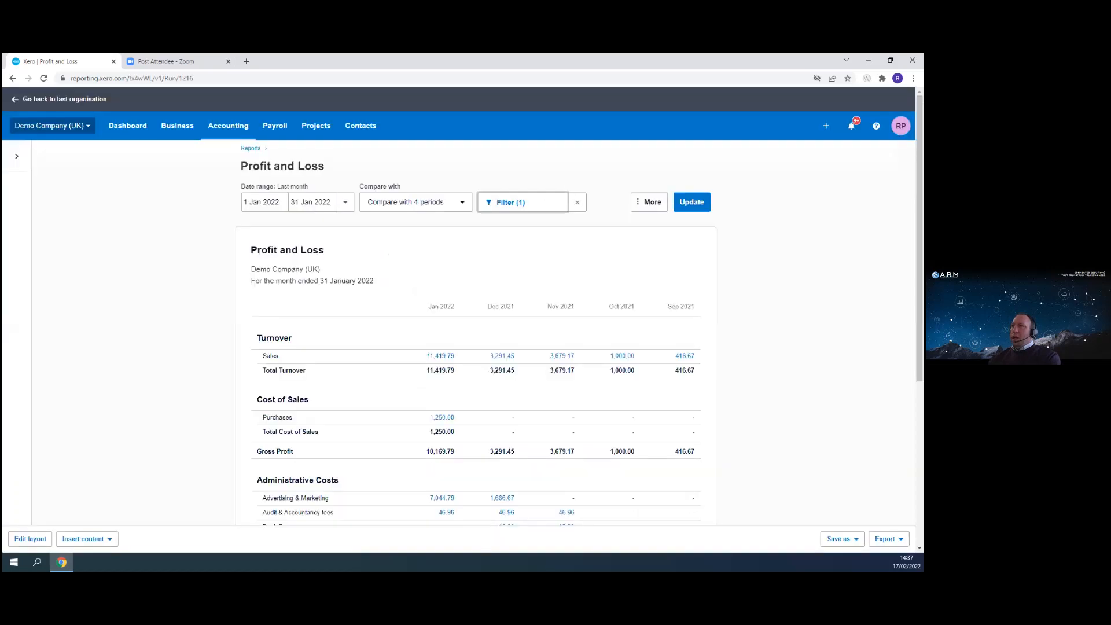
click(694, 208)
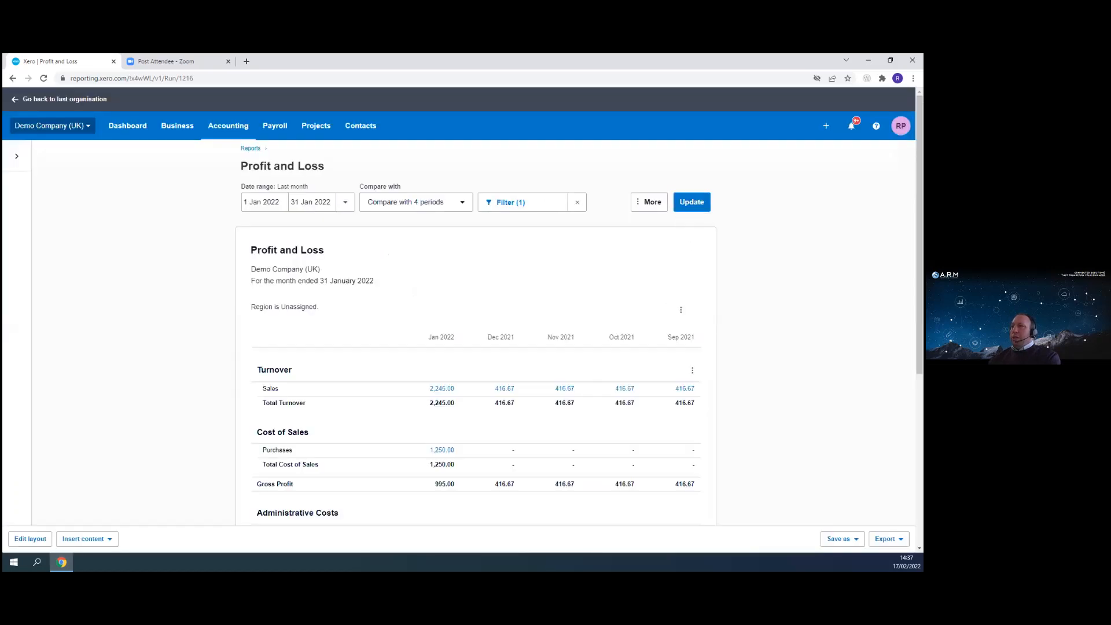
- Drill into the January 2022 Sales figure and open the DIISR receivable invoice from the transactions
click(442, 391)
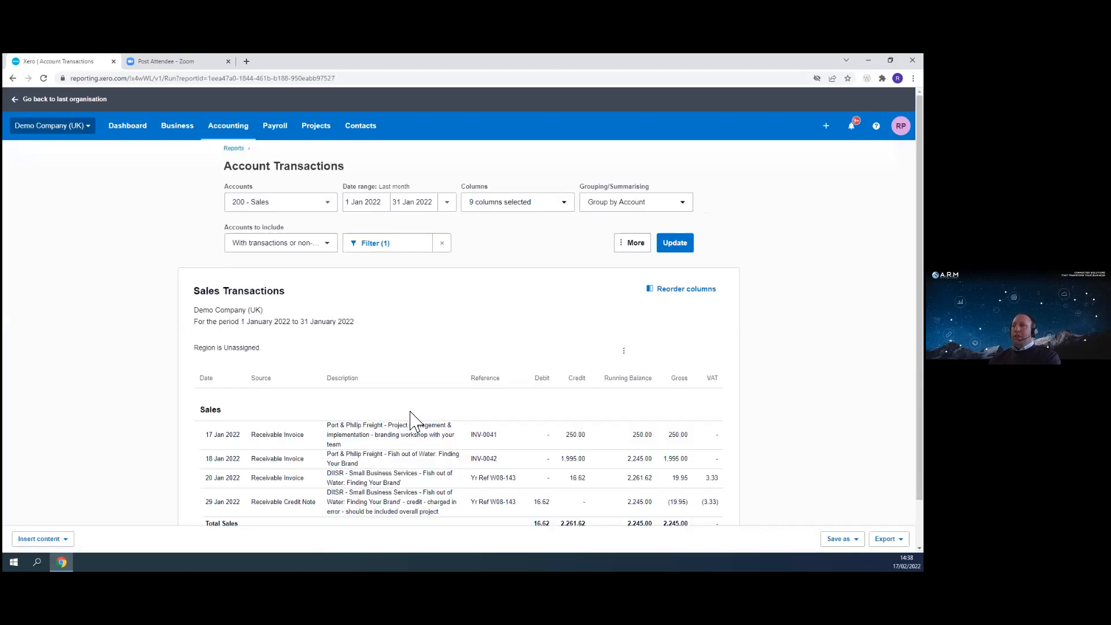
scroll(486, 423, down, 1)
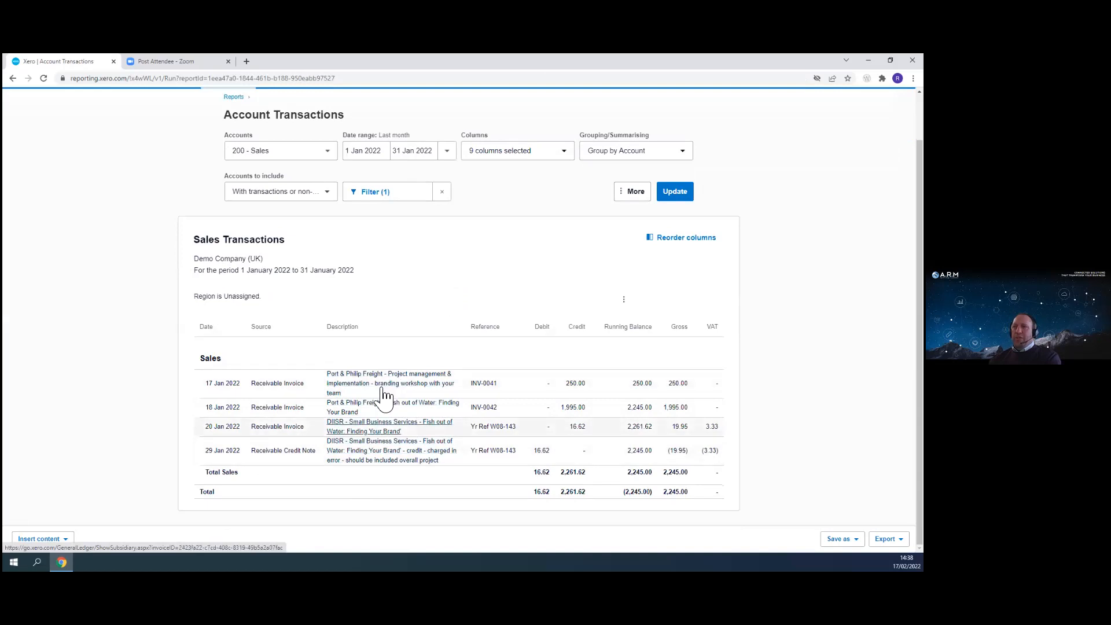
click(370, 427)
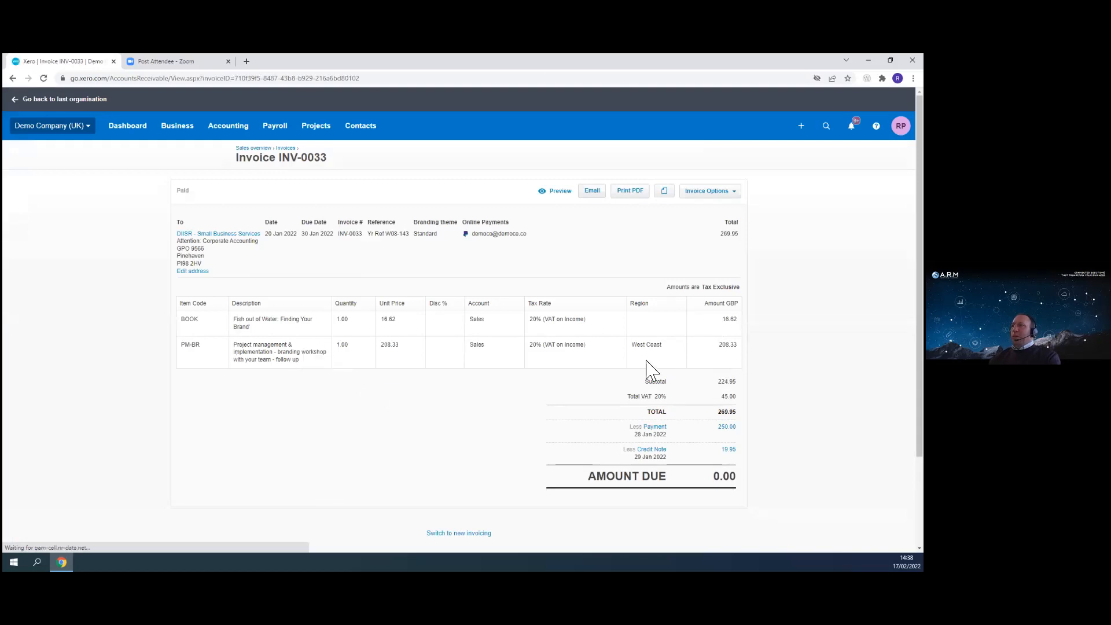
- Edit invoice INV-0033, set the BOOK line's region to West Coast and save the change
click(724, 191)
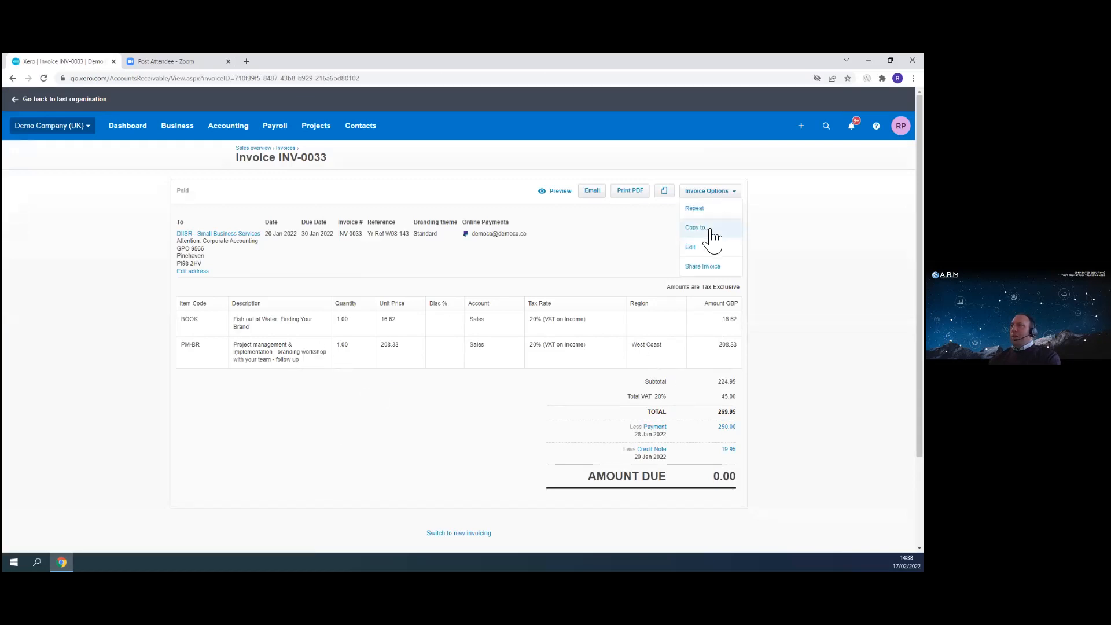
click(711, 251)
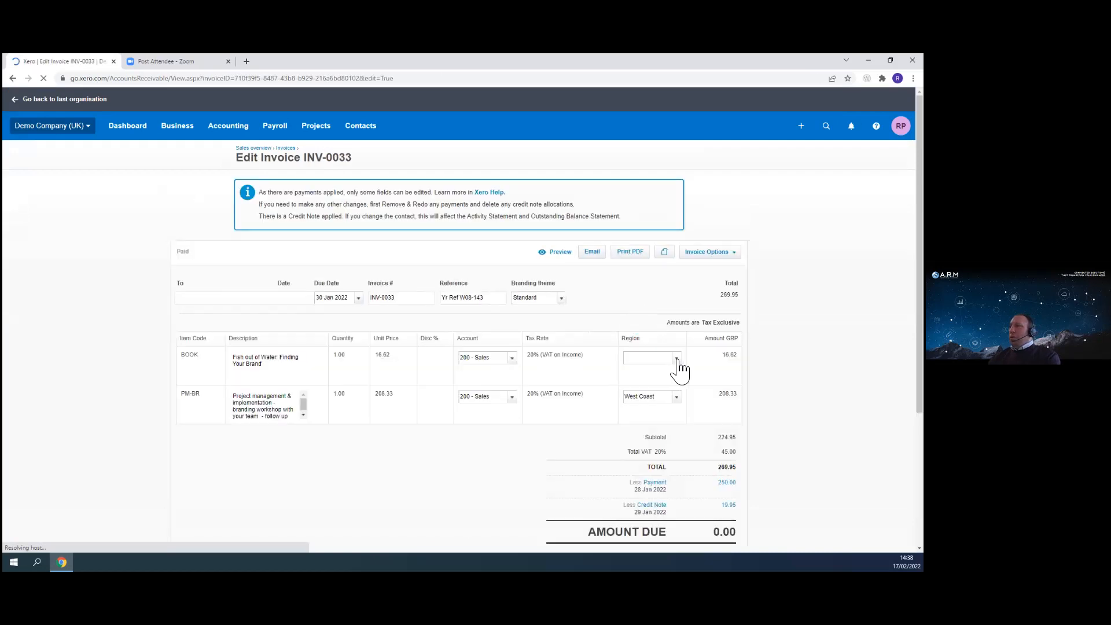
click(678, 362)
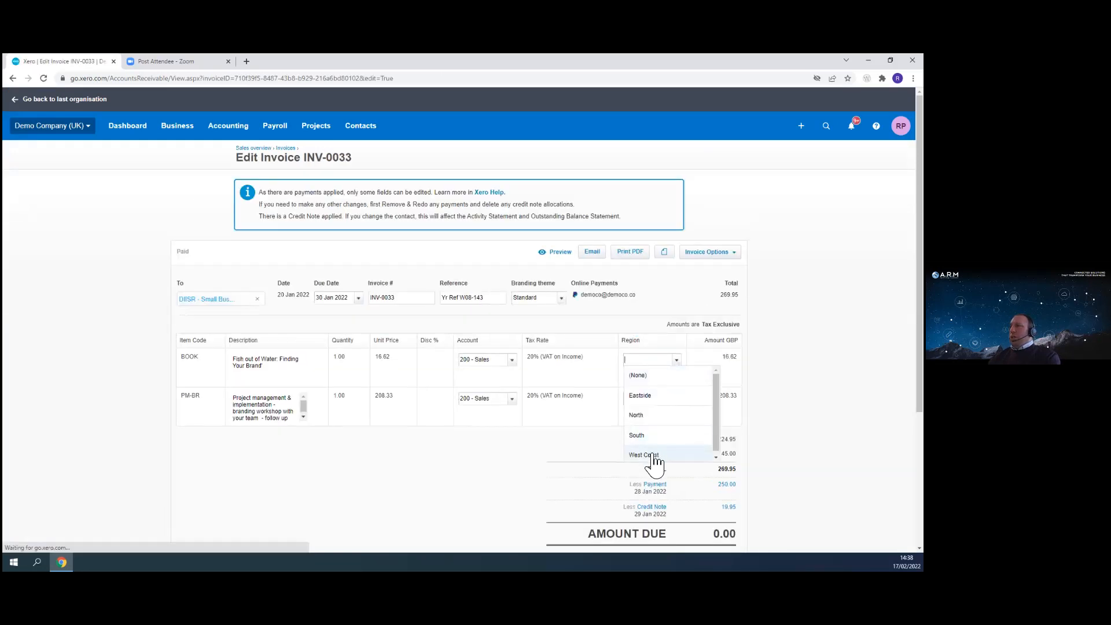
click(654, 455)
scroll(724, 471, down, 3)
click(694, 383)
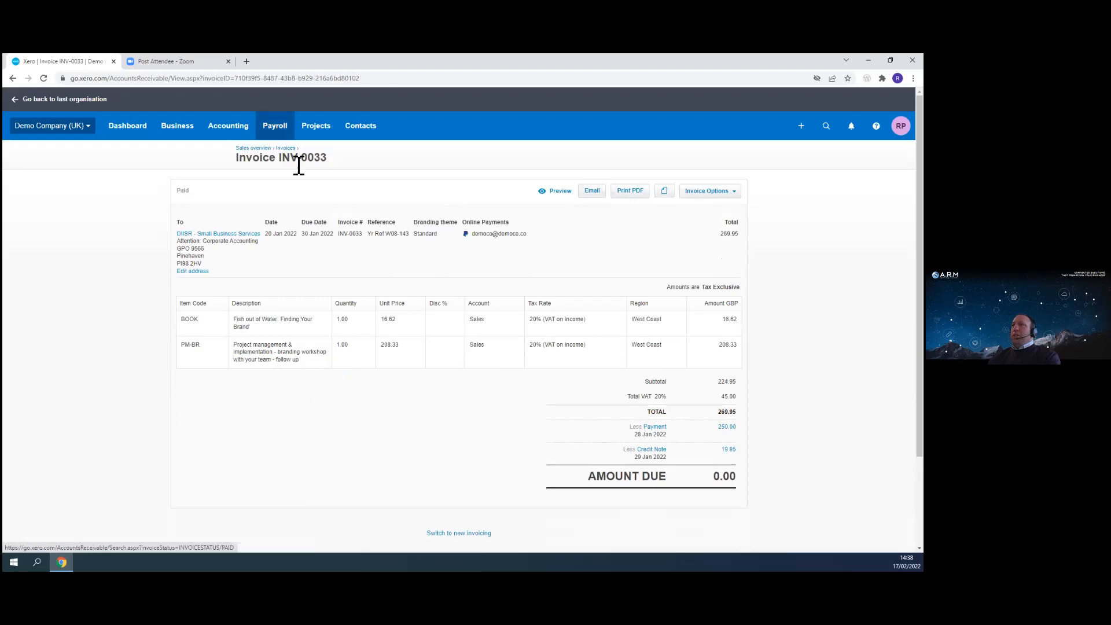
- Return to the Profit and Loss report, set the date range to This financial year and update it
click(12, 78)
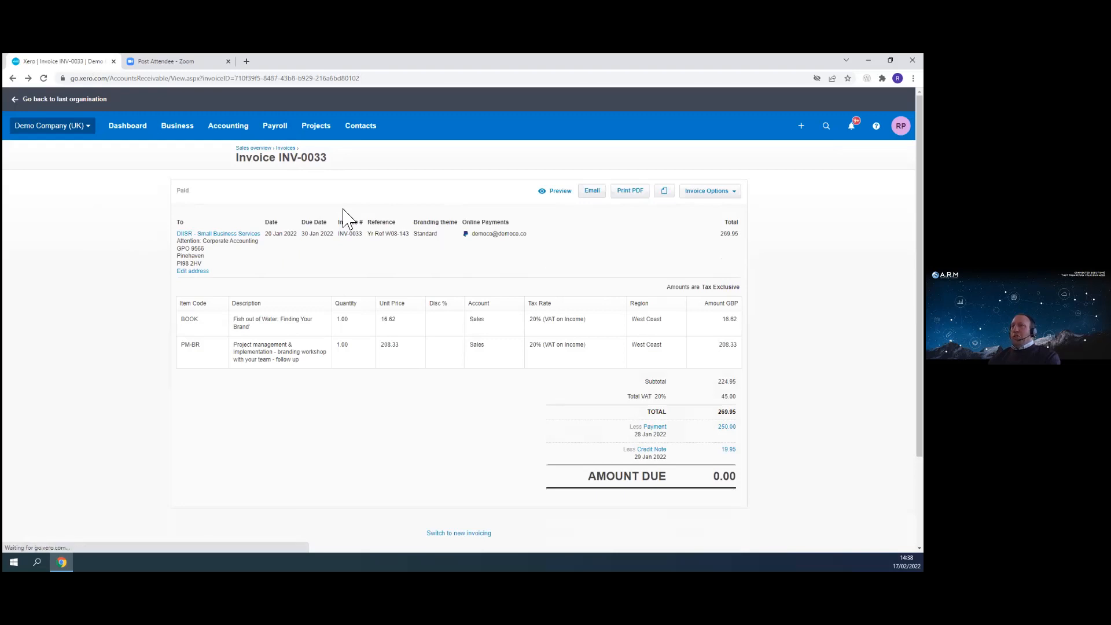
click(13, 78)
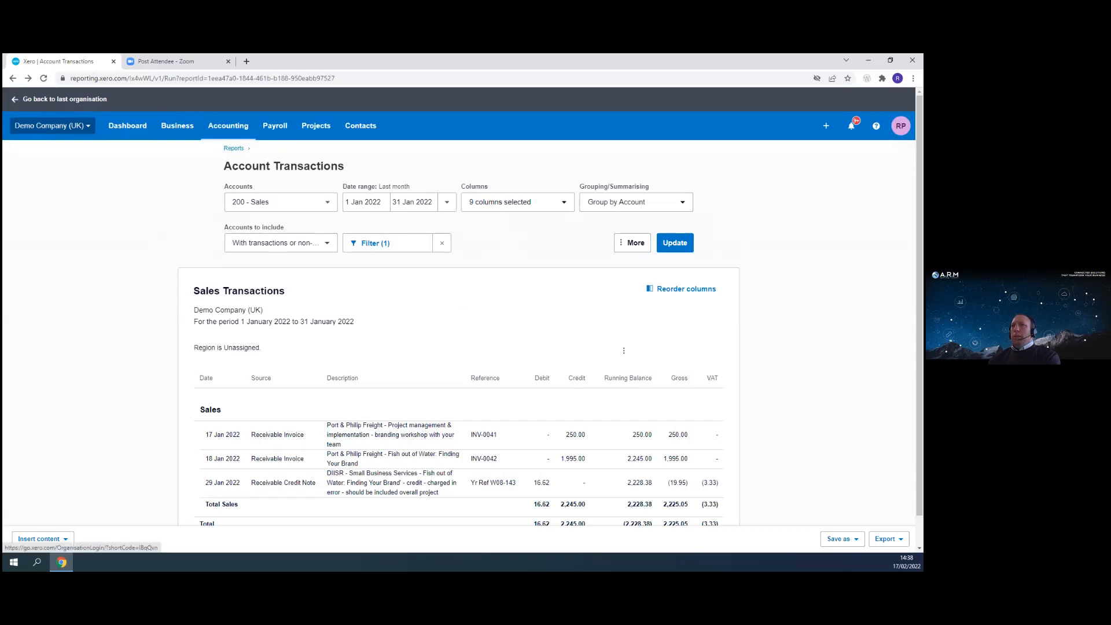
click(16, 100)
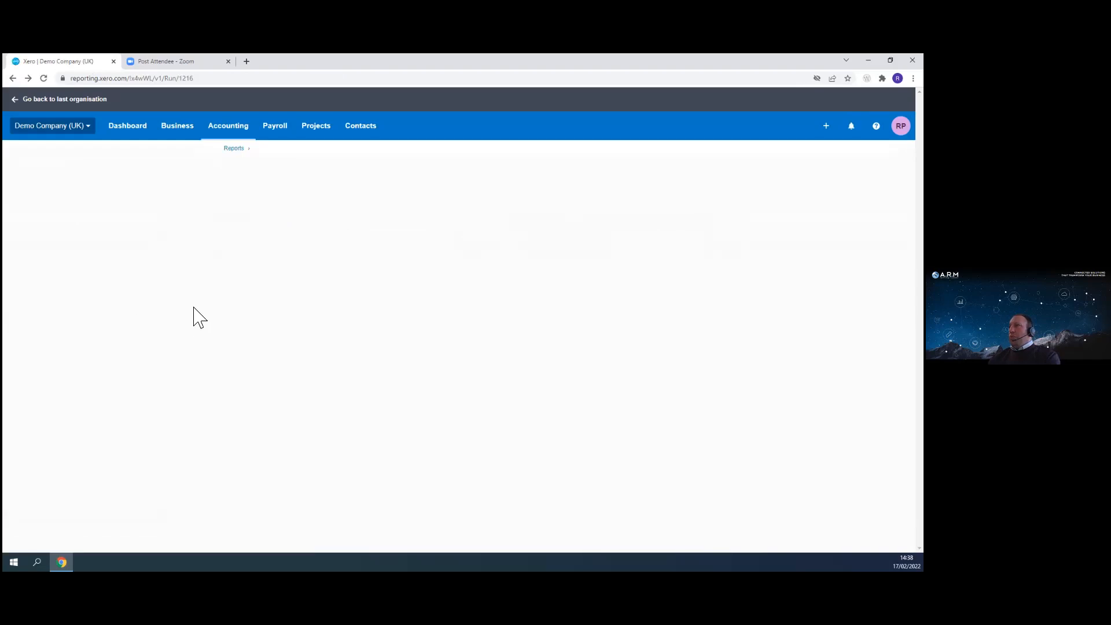
click(561, 202)
click(622, 214)
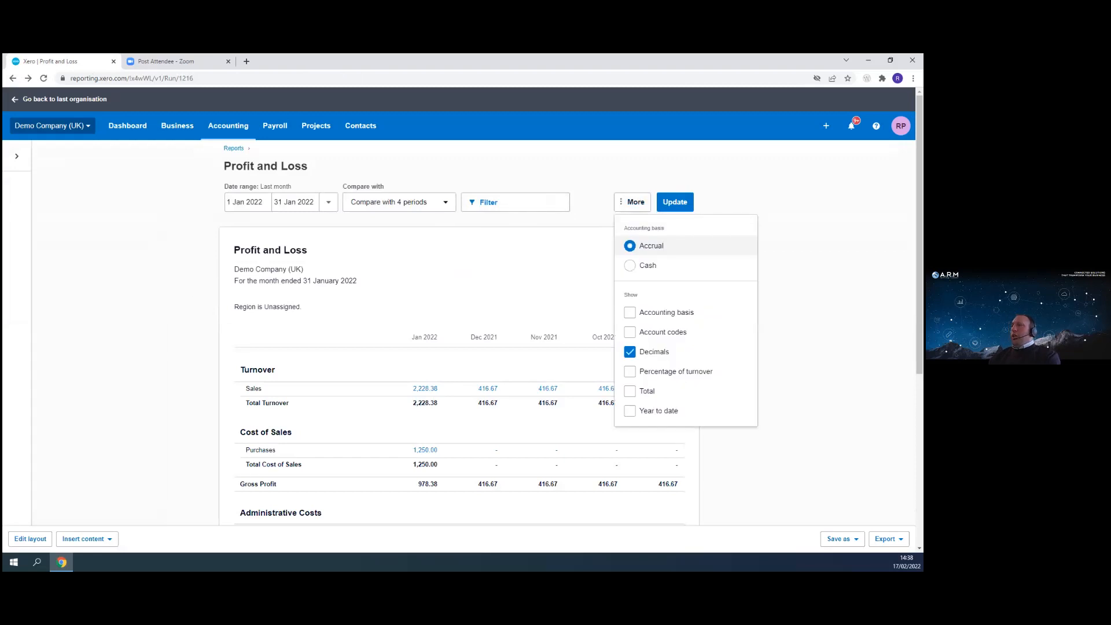
click(179, 266)
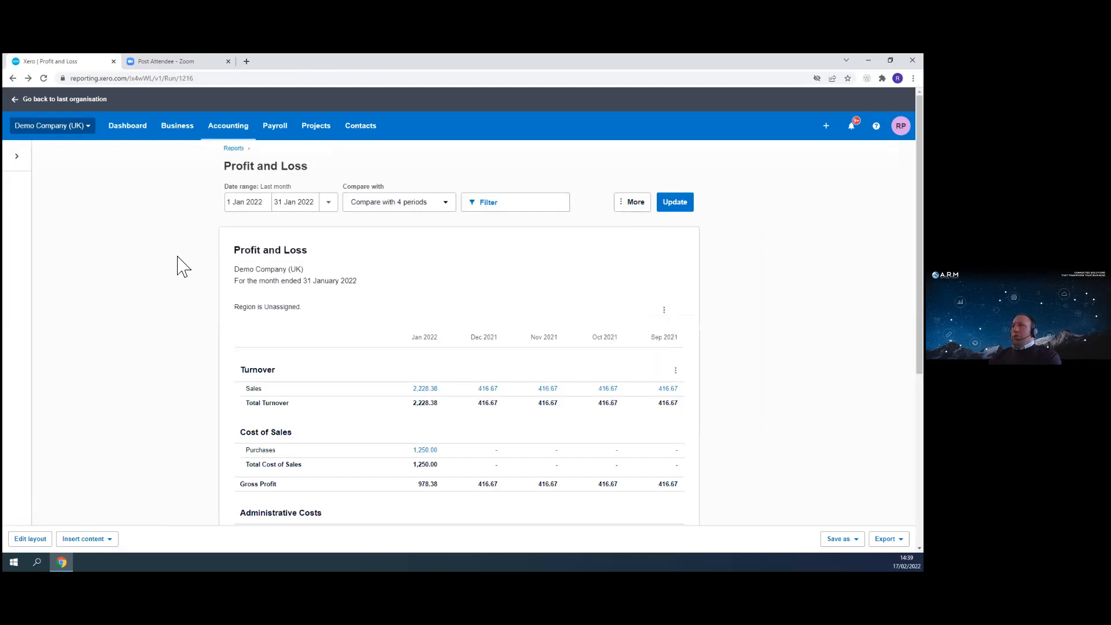
click(328, 203)
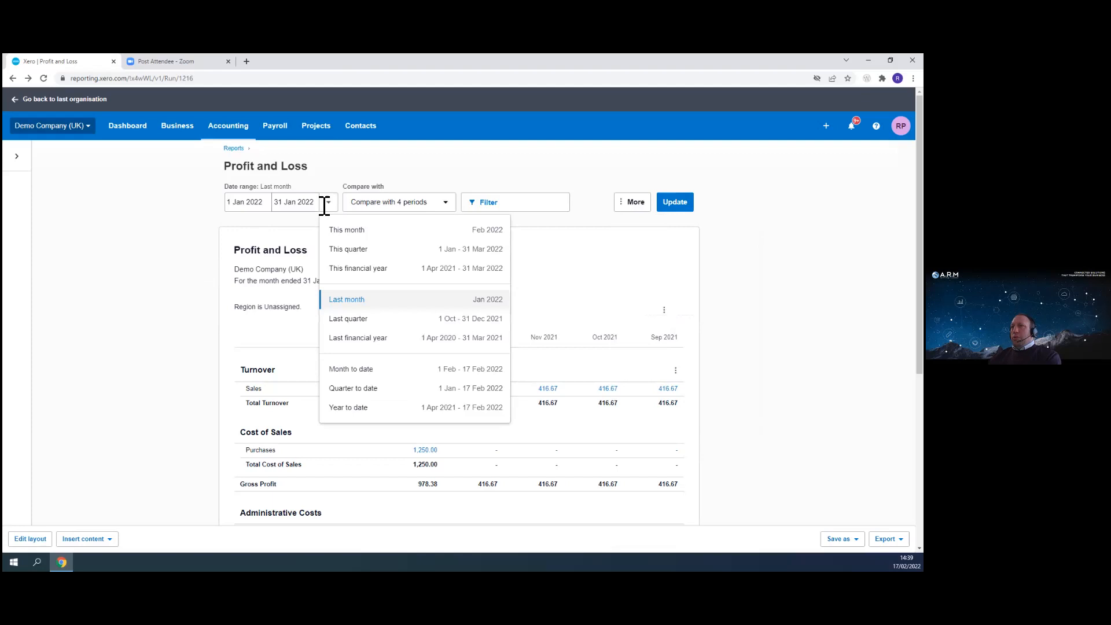
click(354, 269)
click(676, 220)
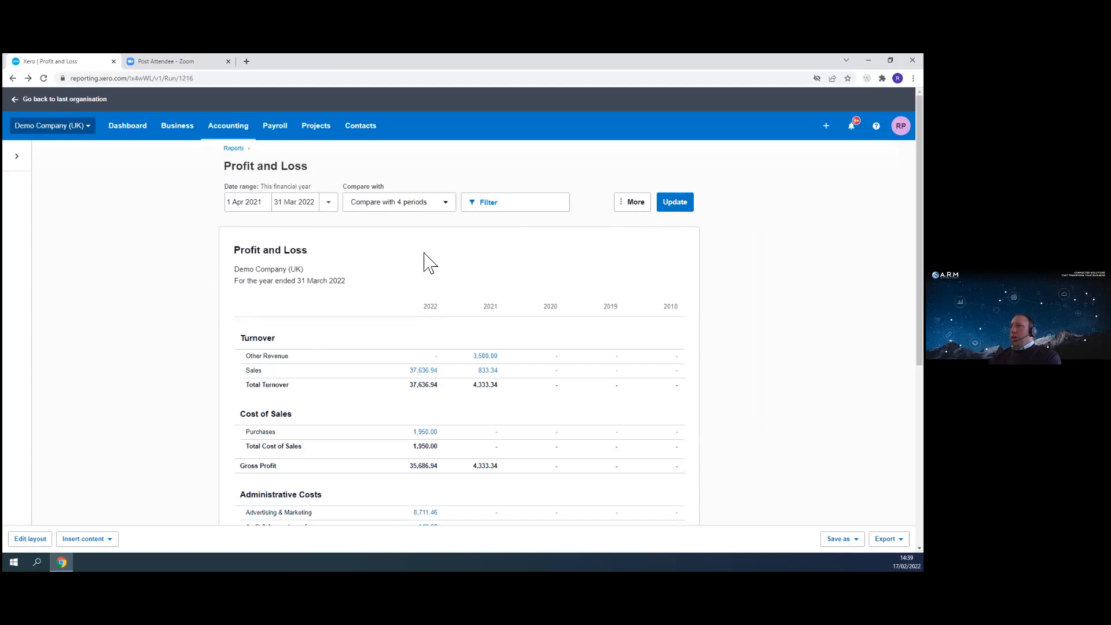
- Show percentage of turnover, hide decimals and update the report
click(636, 204)
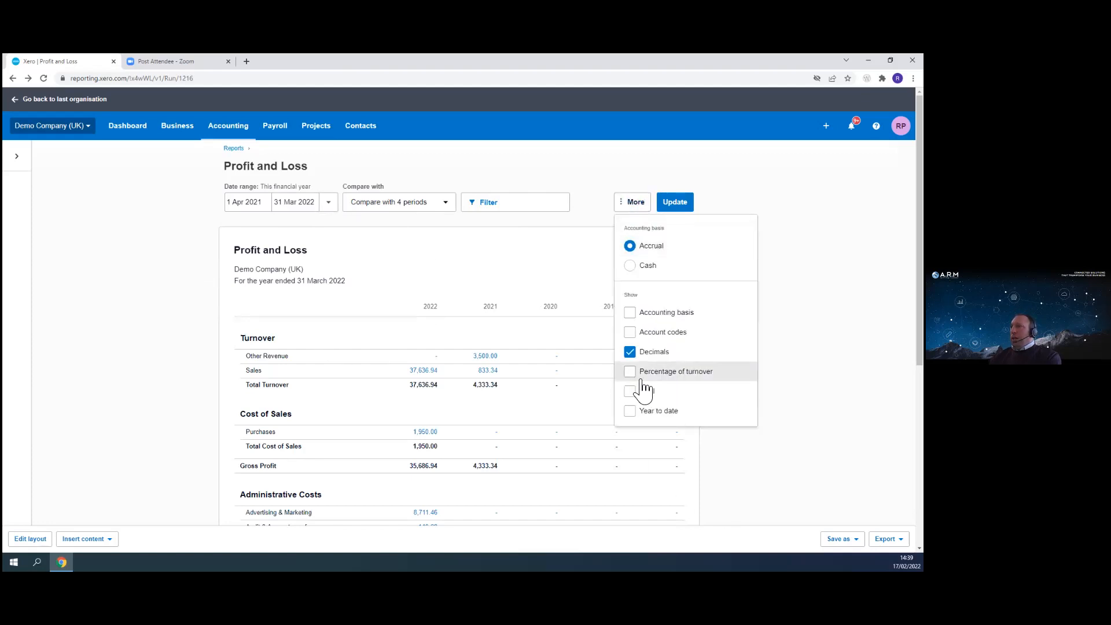
click(632, 373)
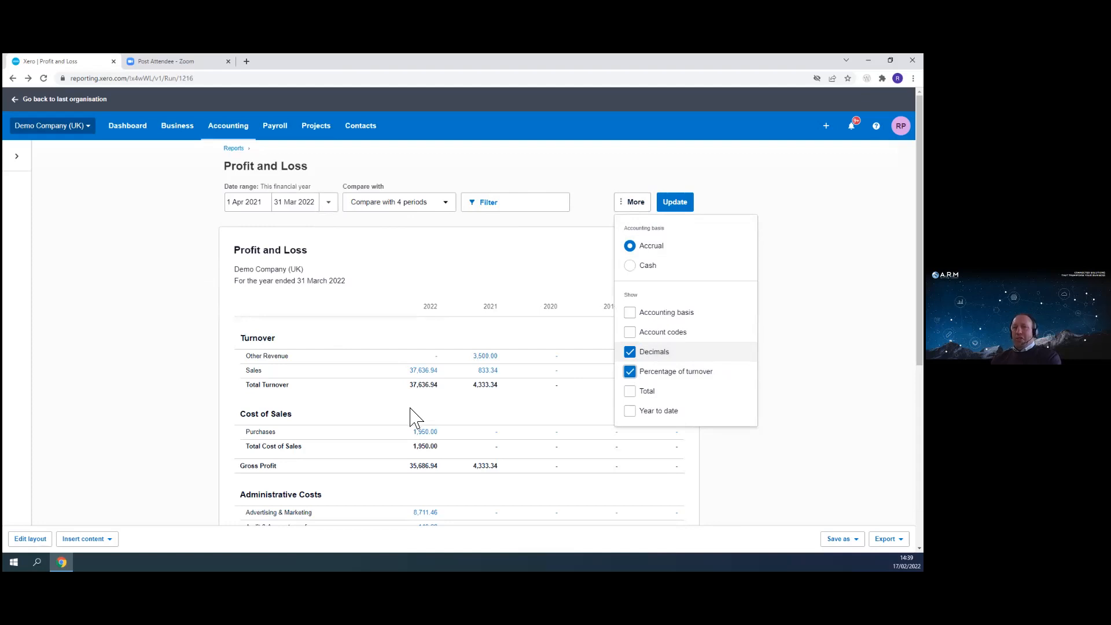
click(632, 354)
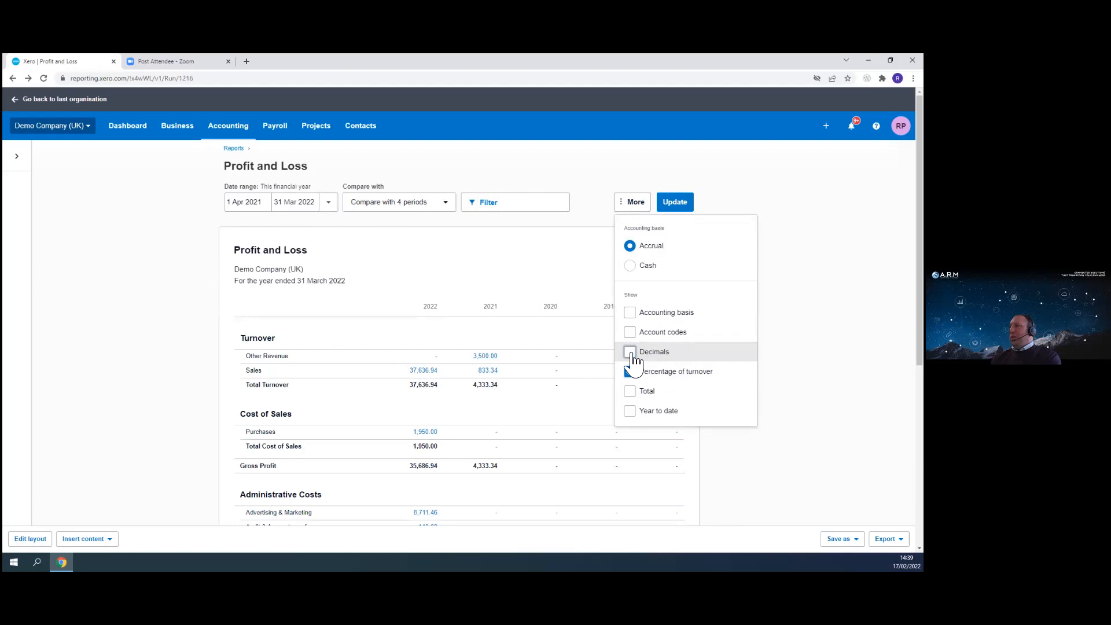
click(679, 204)
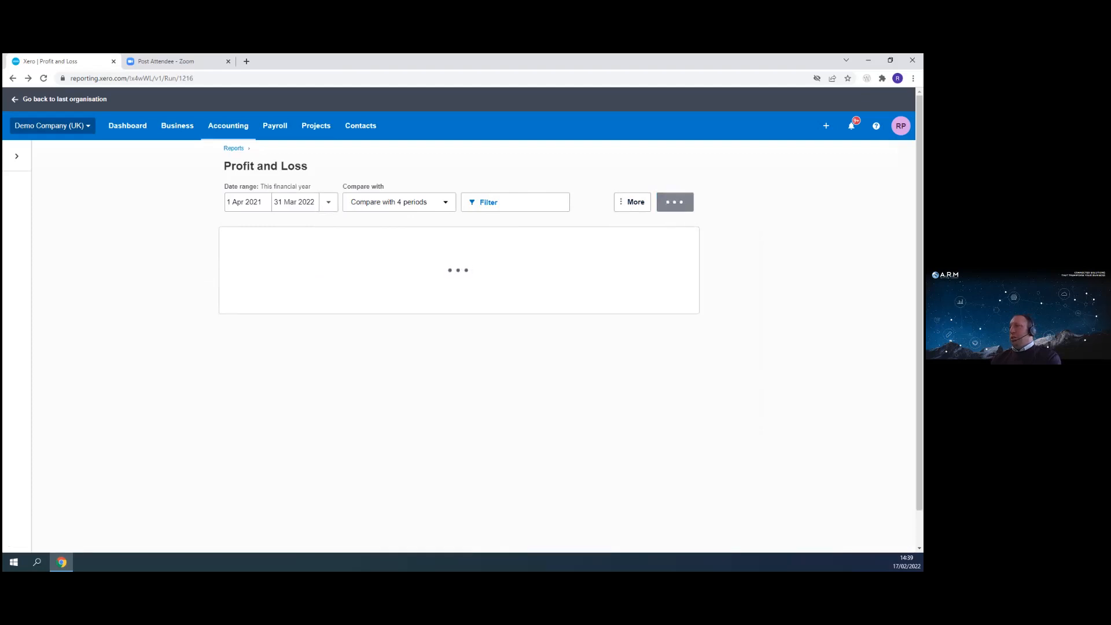
- Remove the period comparison by setting Compare with to None and update the report
scroll(342, 454, down, 3)
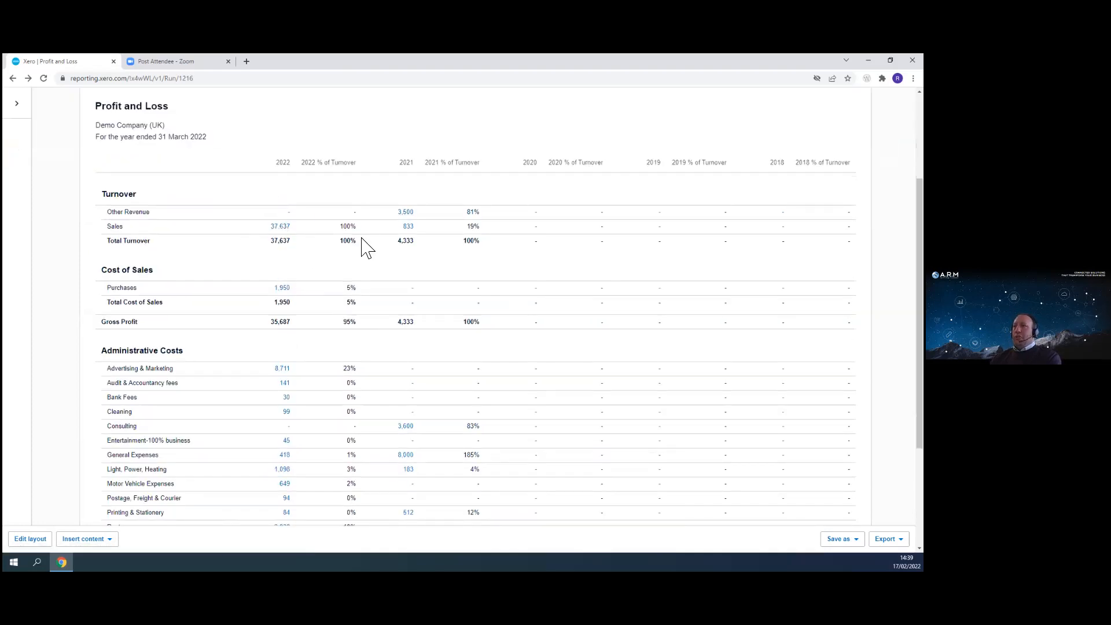
scroll(490, 339, down, 2)
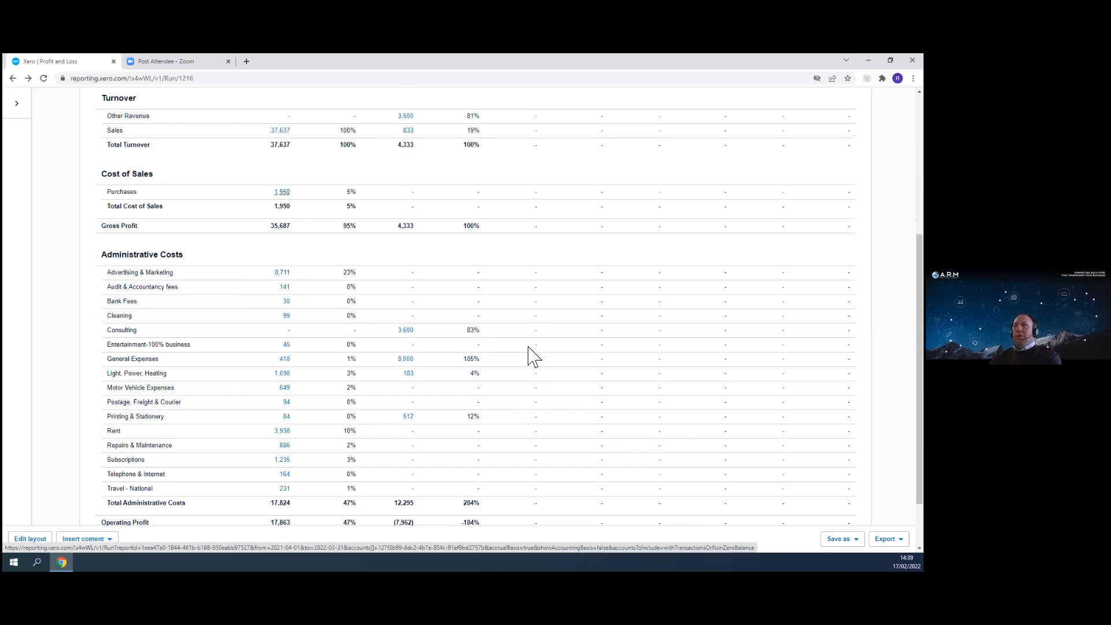
scroll(657, 426, down, 2)
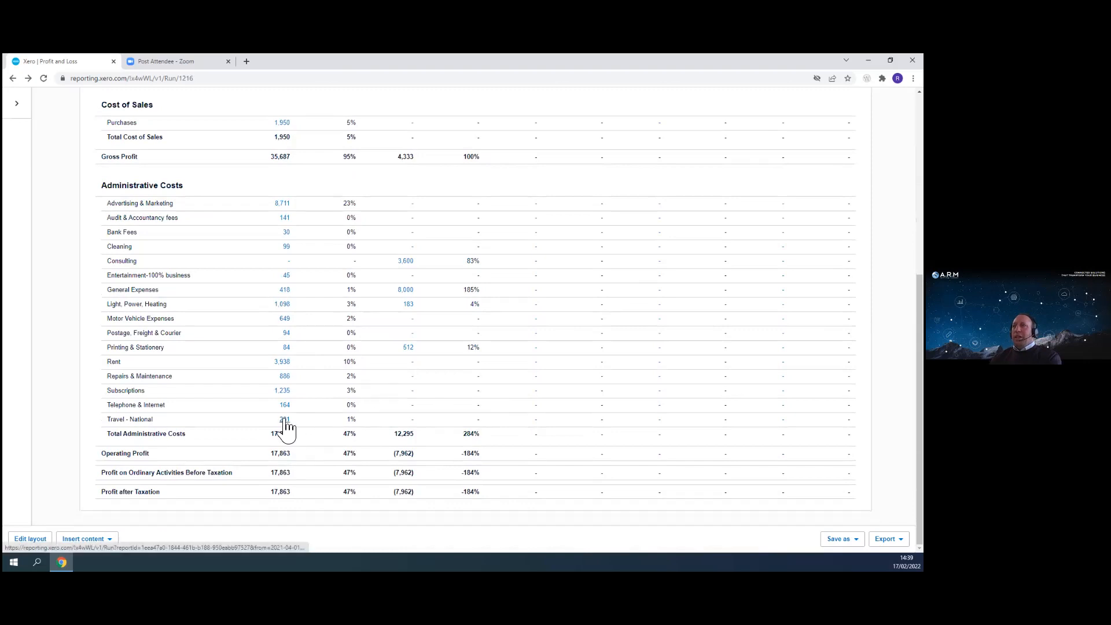
scroll(283, 440, up, 3)
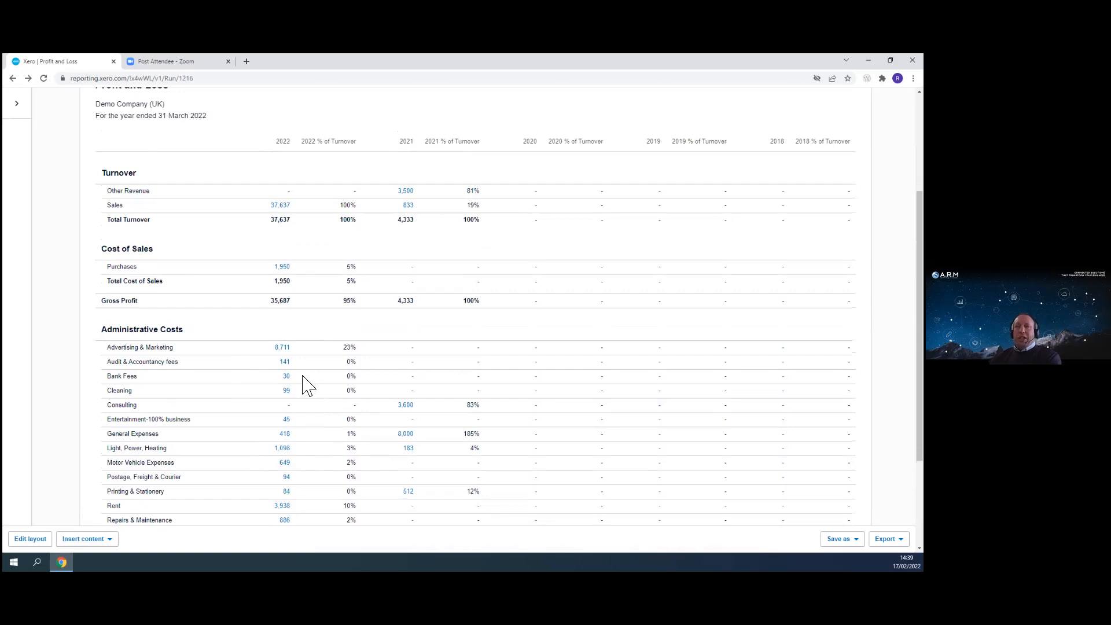
scroll(633, 355, up, 3)
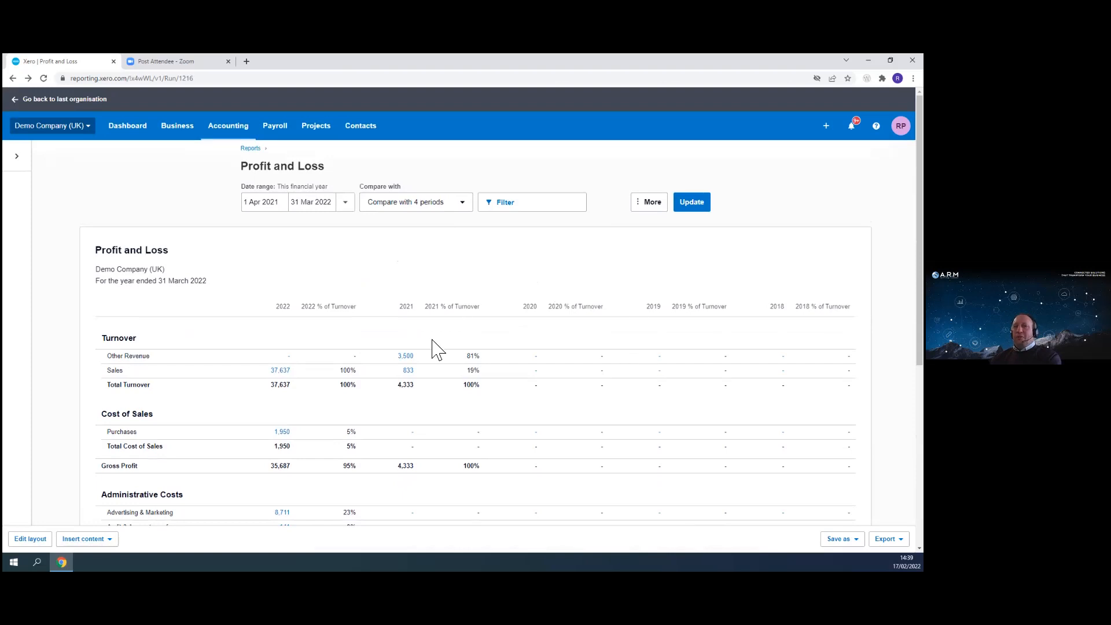
click(651, 202)
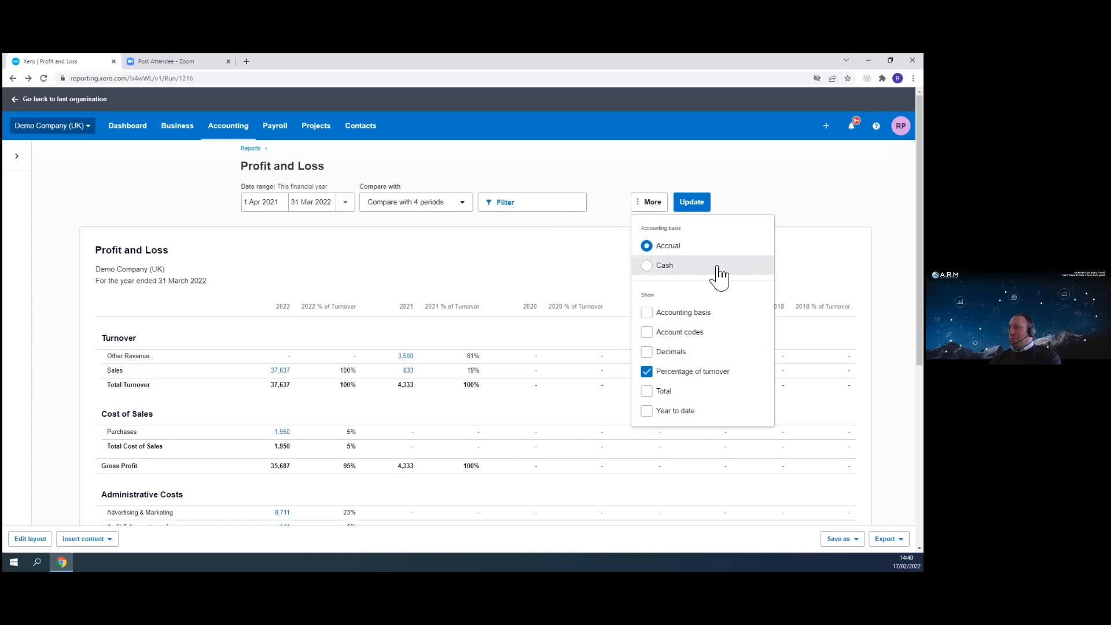
click(621, 243)
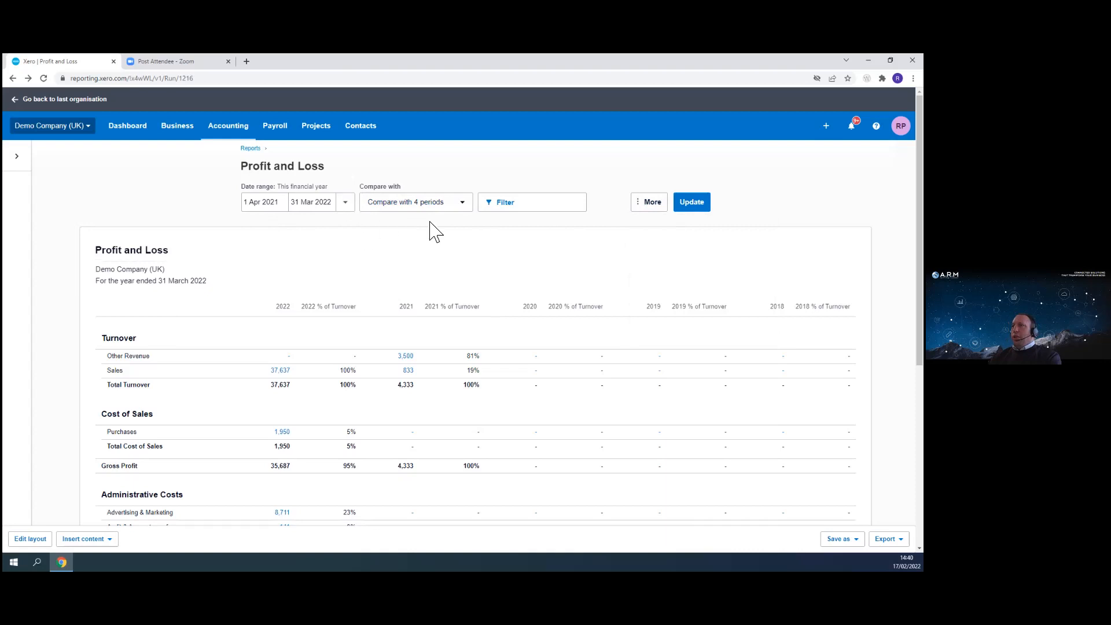
click(459, 205)
click(380, 247)
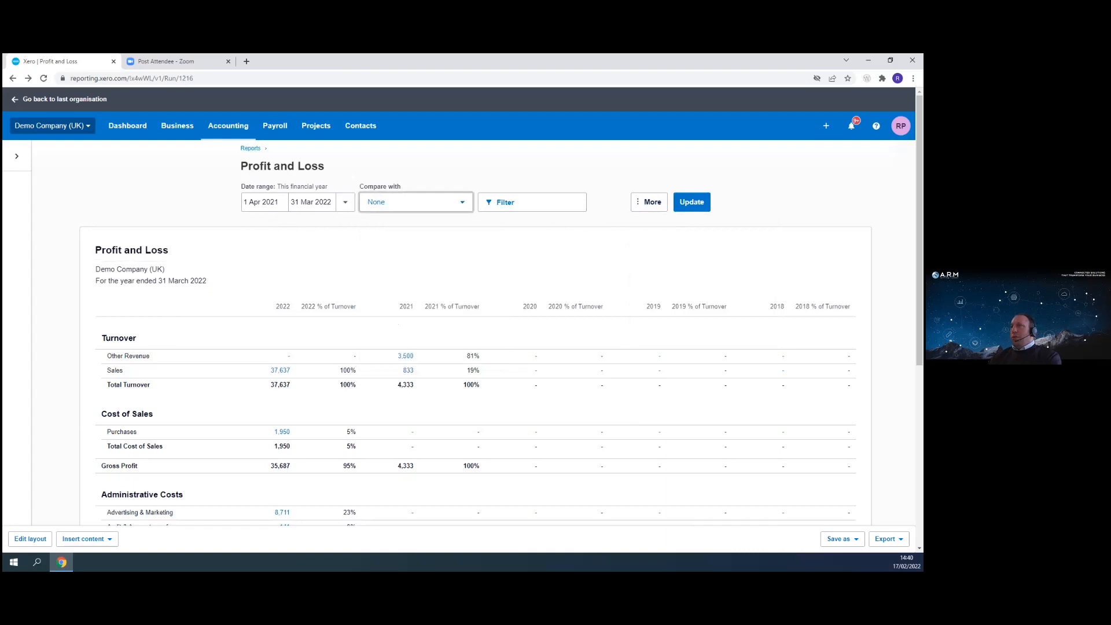
click(682, 202)
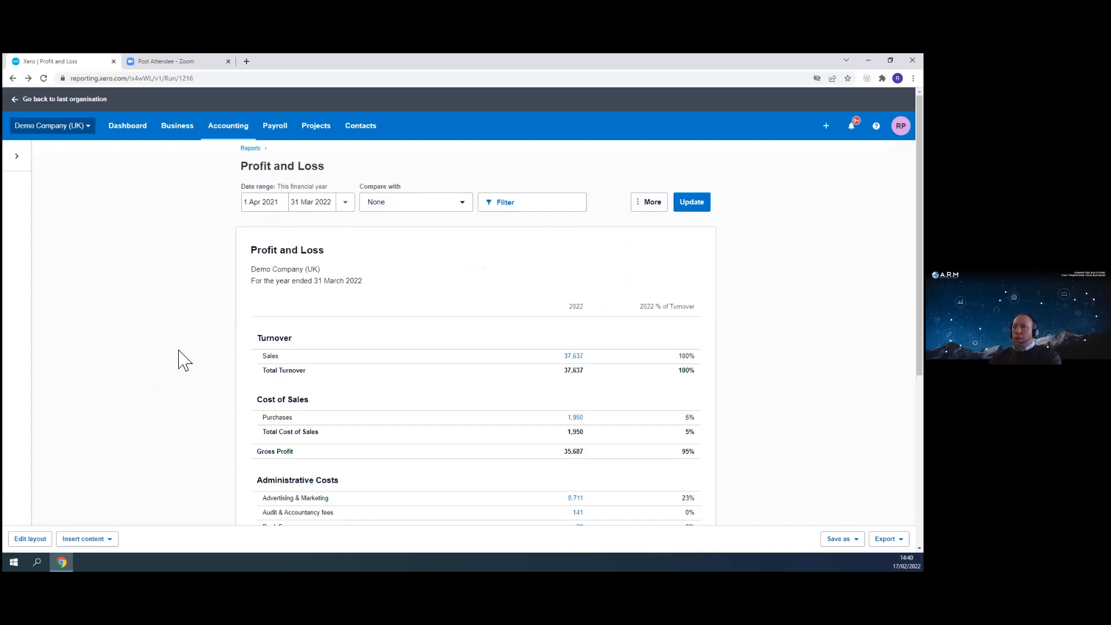
- Open the report layout editor and delete the Jan 2022 Proposed Budget column
click(46, 538)
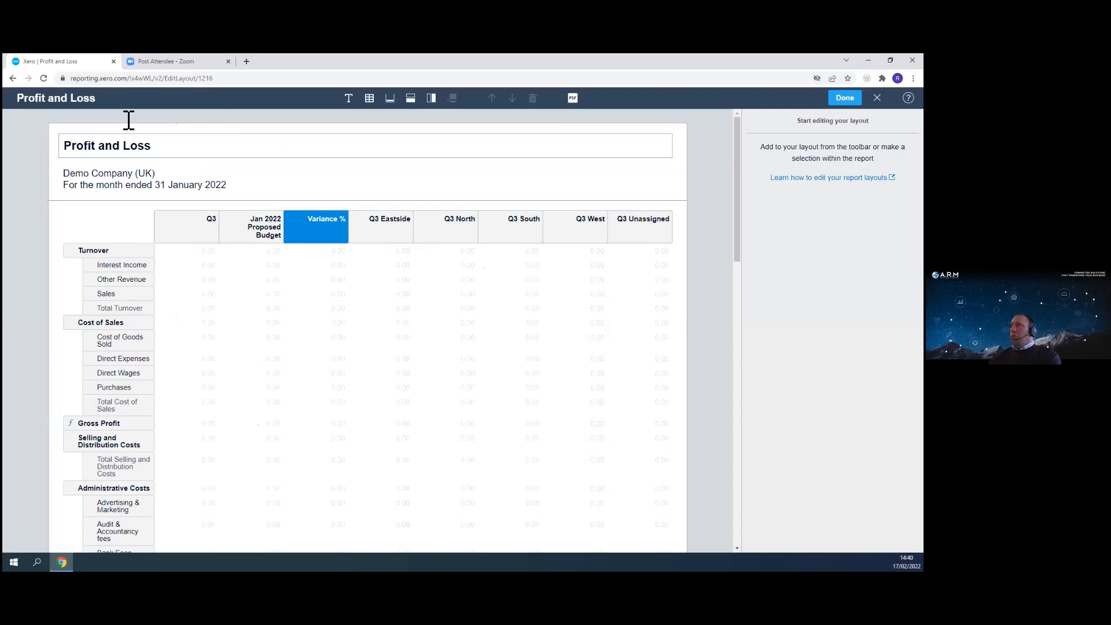
click(272, 235)
click(212, 227)
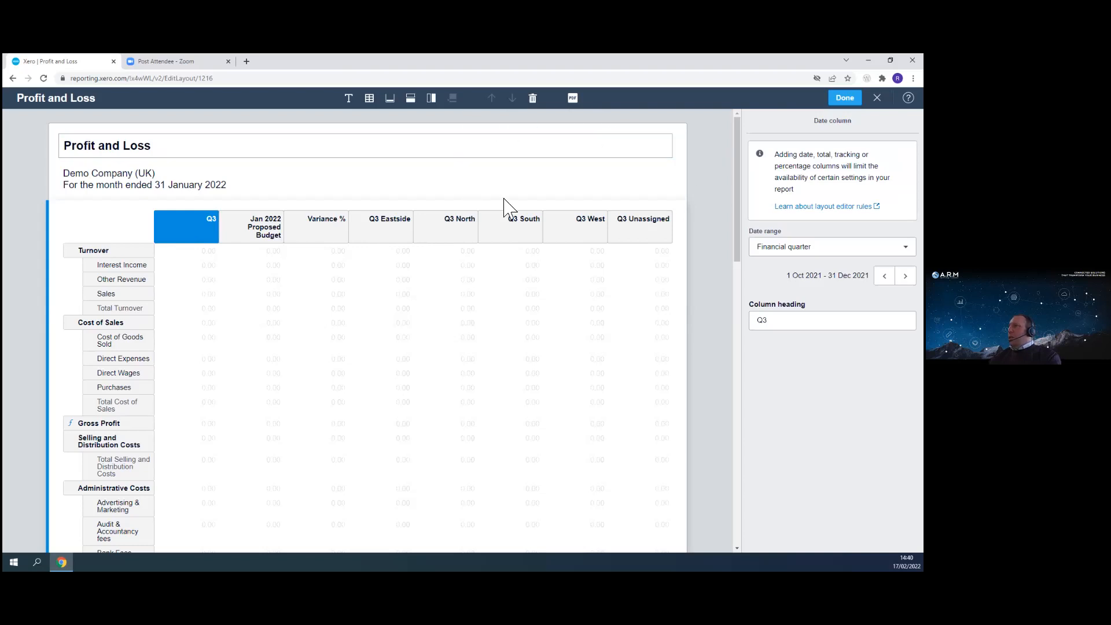
click(259, 237)
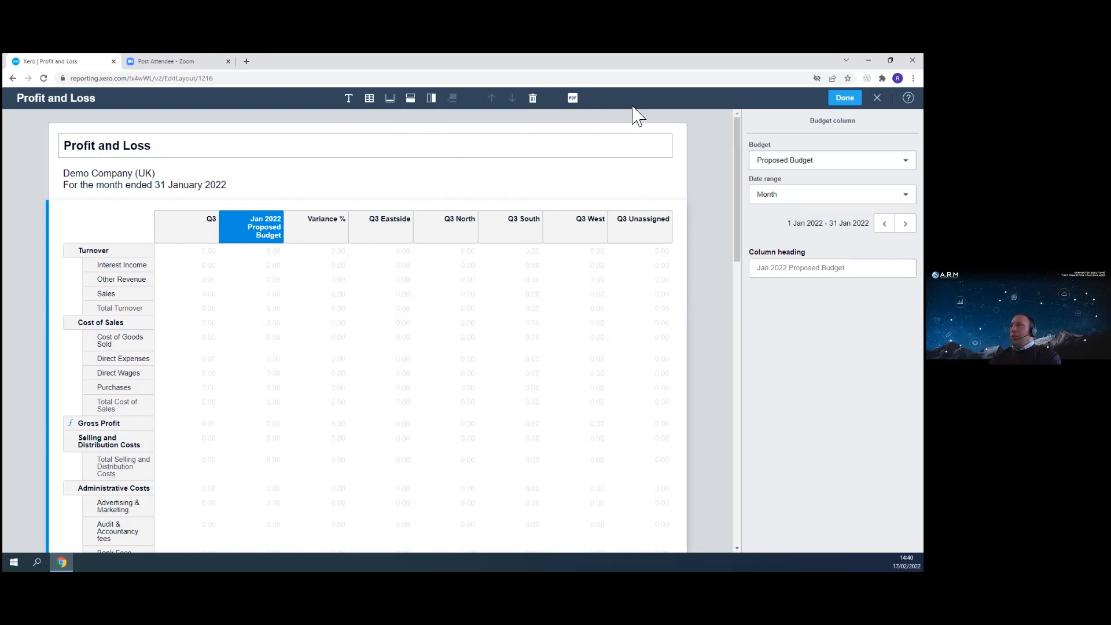
click(532, 100)
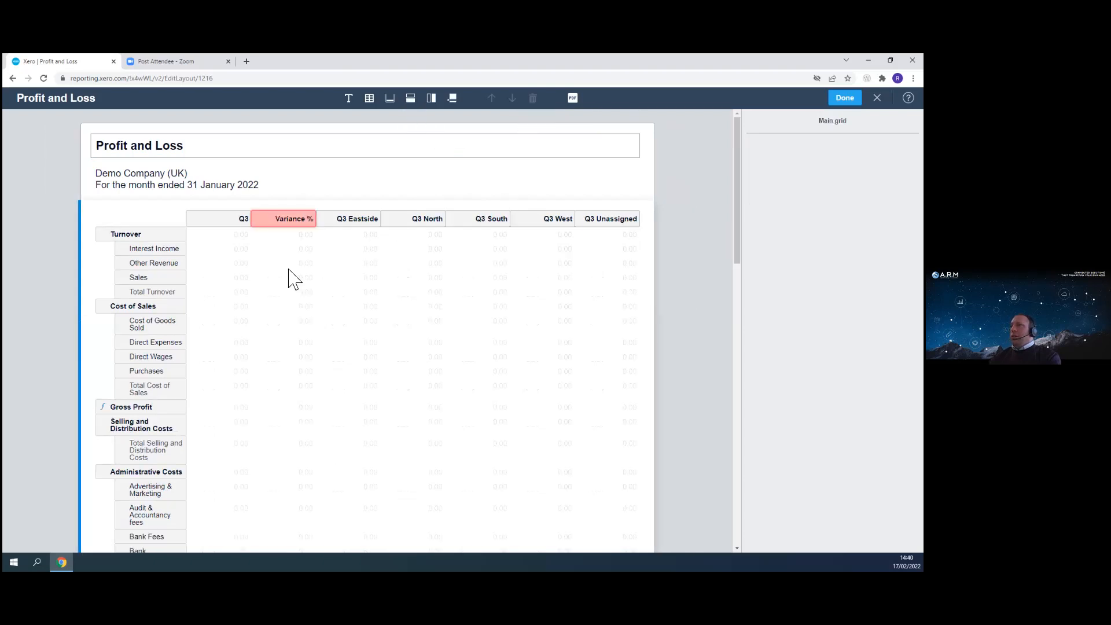
- Set the Q3 column's date range to Financial year
click(234, 224)
click(834, 321)
click(874, 248)
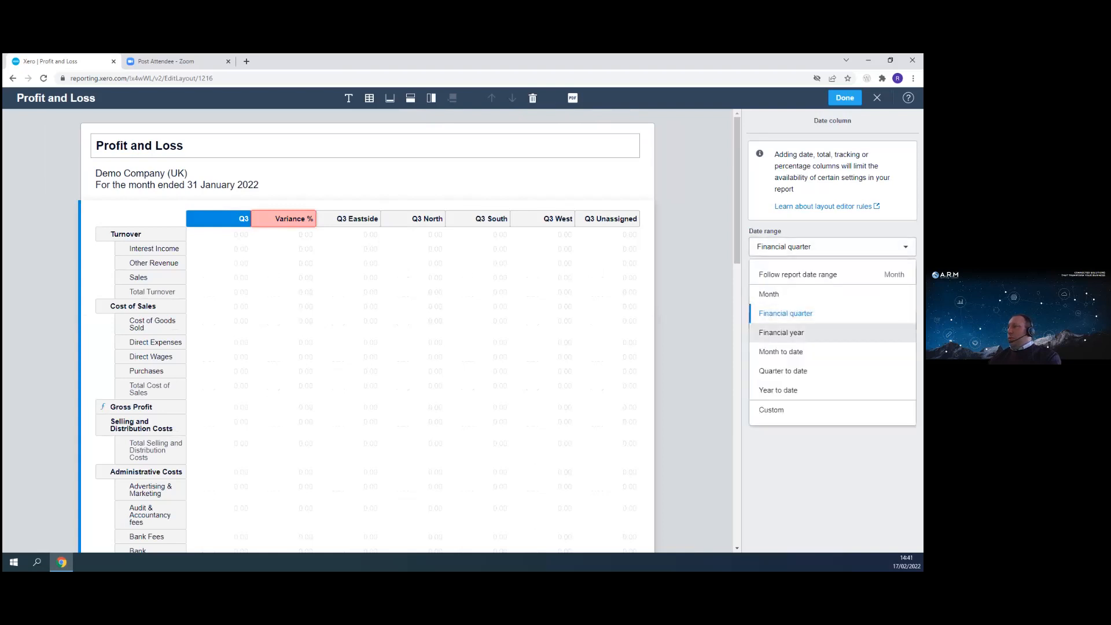
click(782, 333)
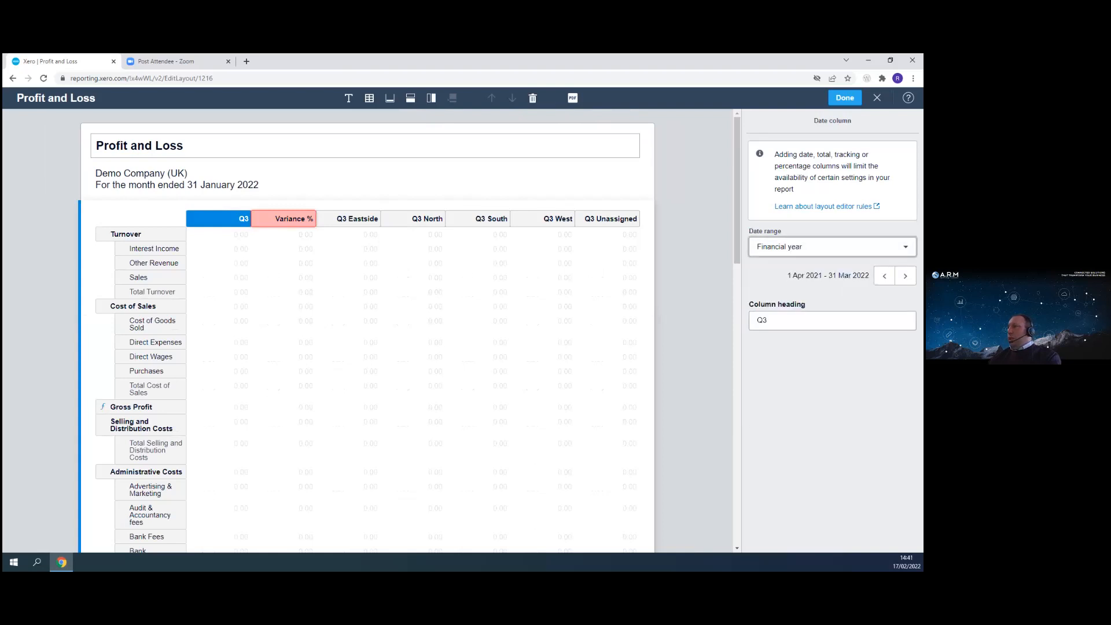
- Delete the Variance % column and the Q3 Eastside, North, South, West and Unassigned columns
click(294, 222)
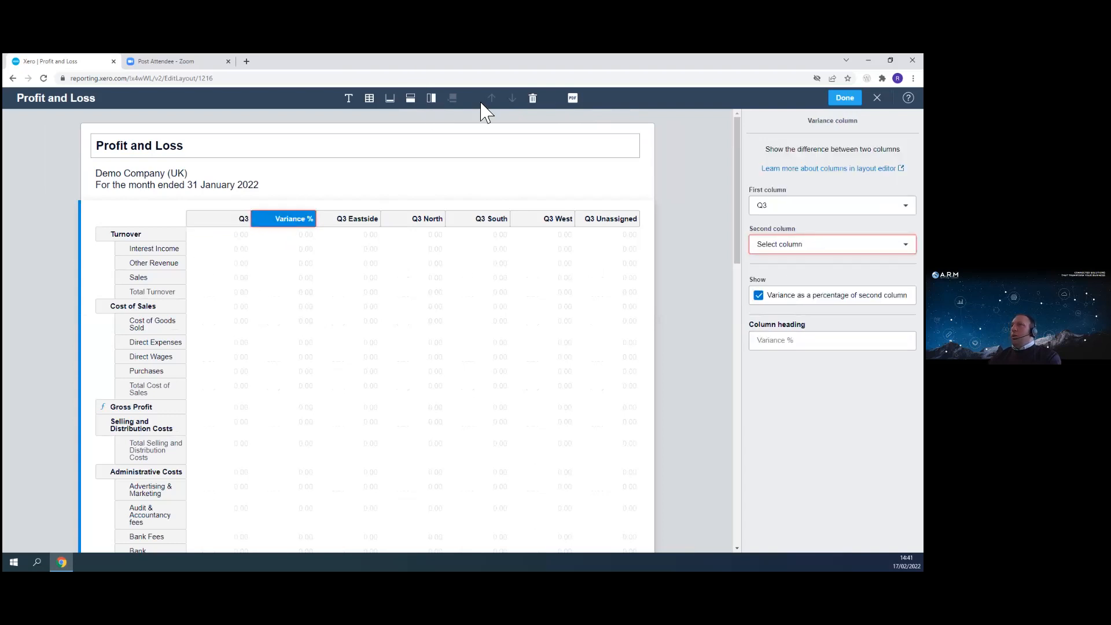
click(533, 99)
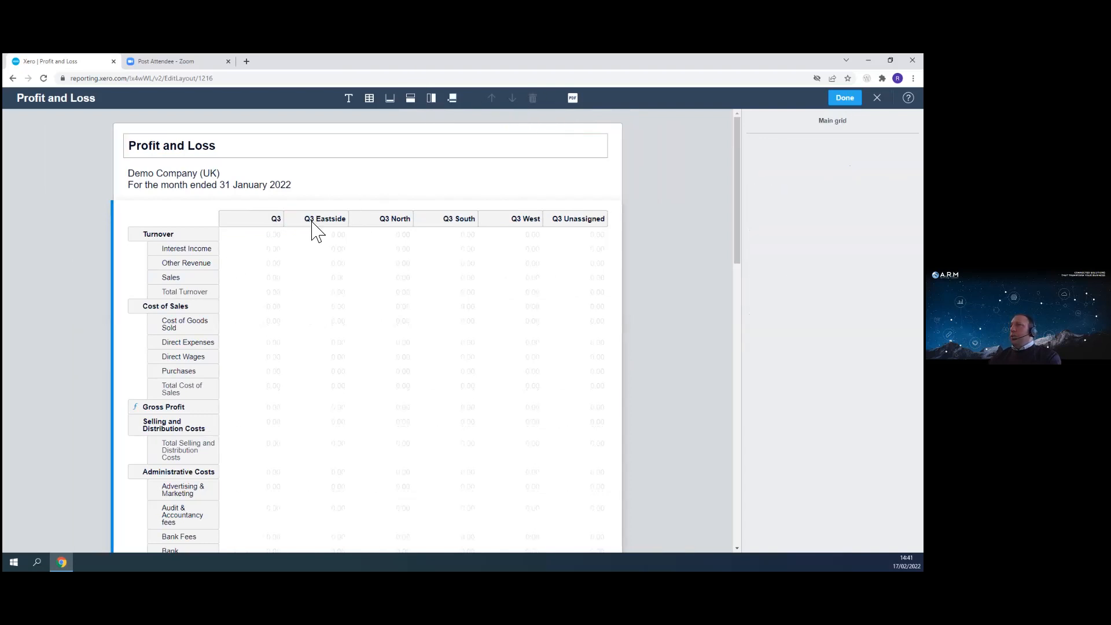
click(334, 222)
click(533, 98)
click(373, 220)
click(533, 99)
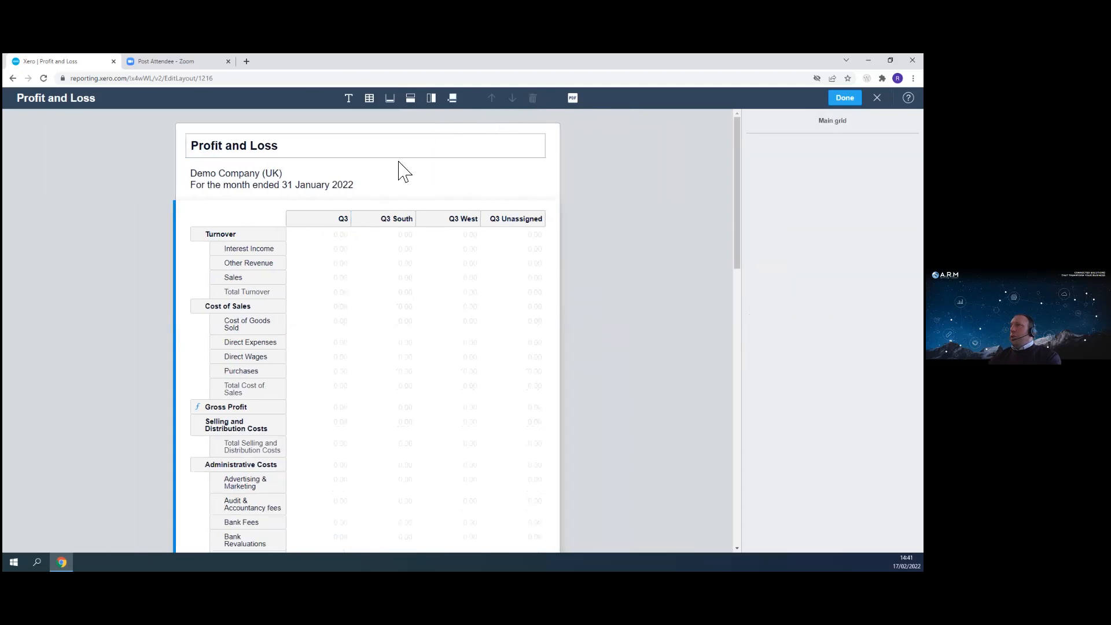
click(374, 222)
click(532, 98)
click(455, 223)
click(533, 99)
click(492, 223)
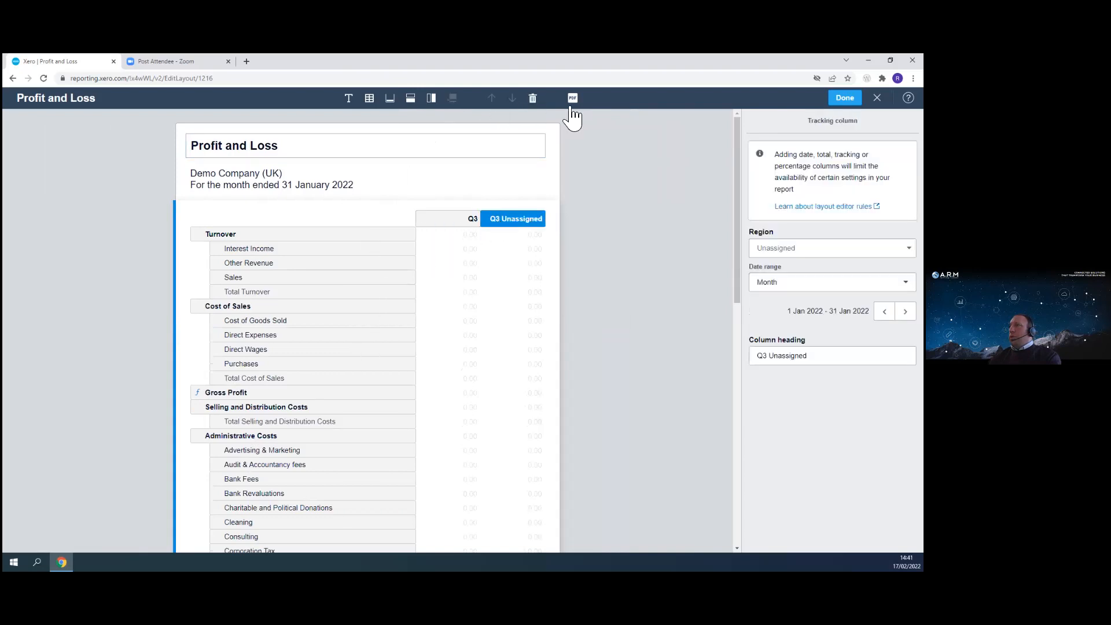
click(532, 99)
- Rename the Q3 column heading to 2022
click(517, 223)
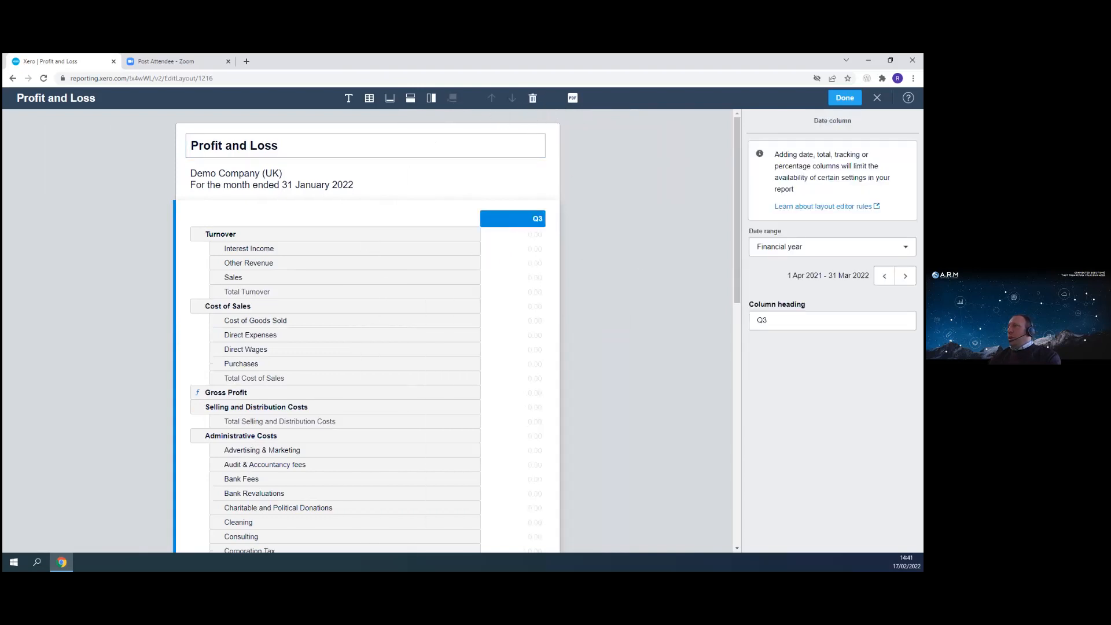
drag(778, 320, 717, 322)
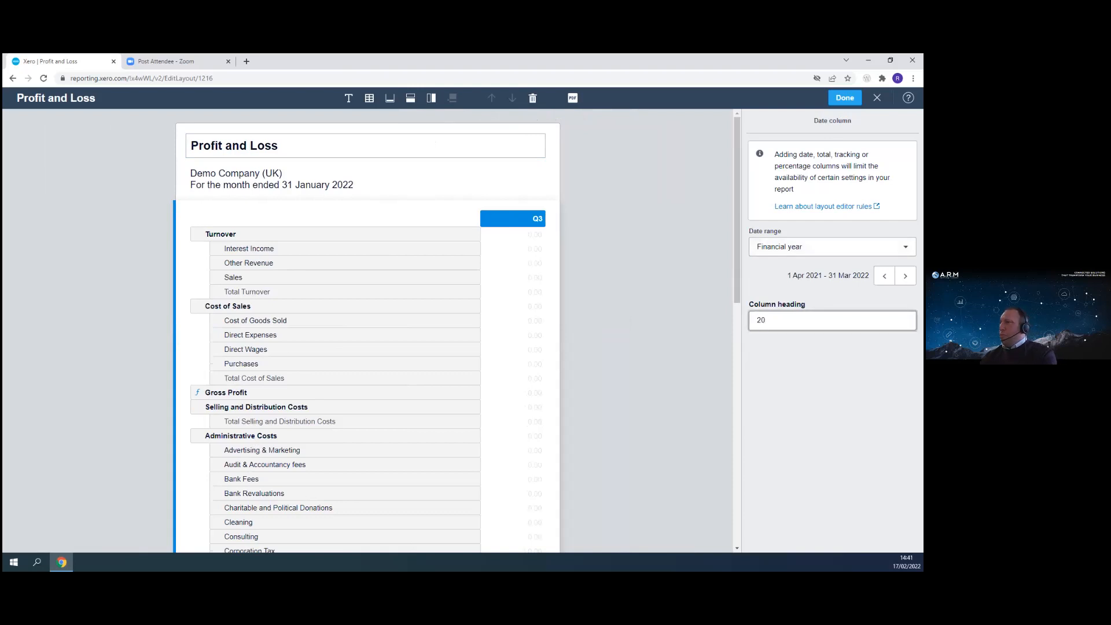
click(600, 377)
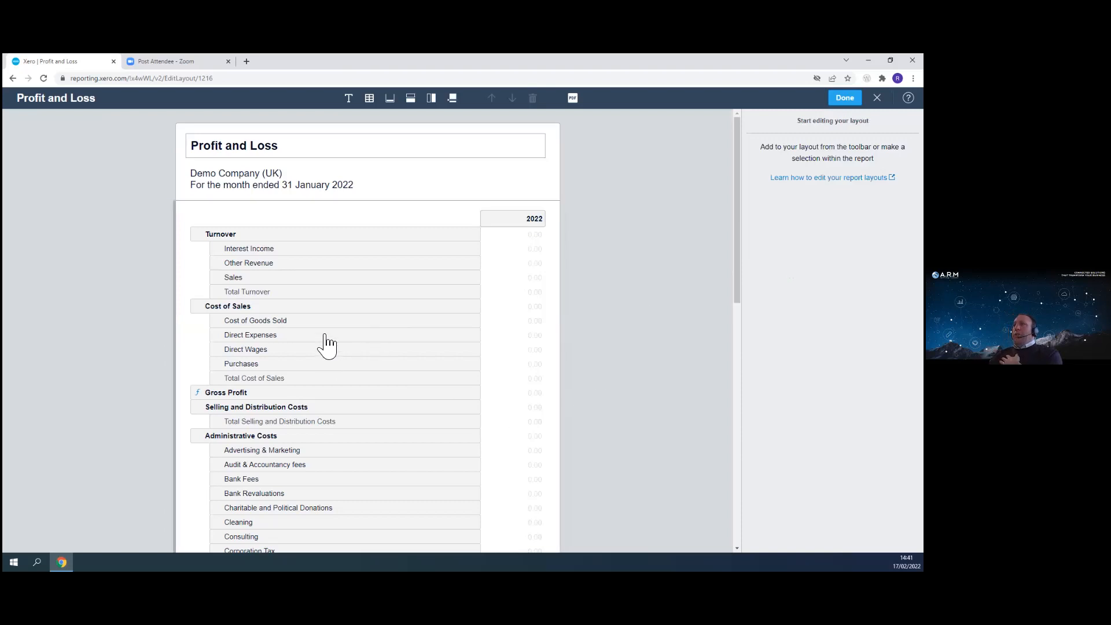
- Scroll through the account rows of the edited layout to review them
scroll(332, 384, down, 7)
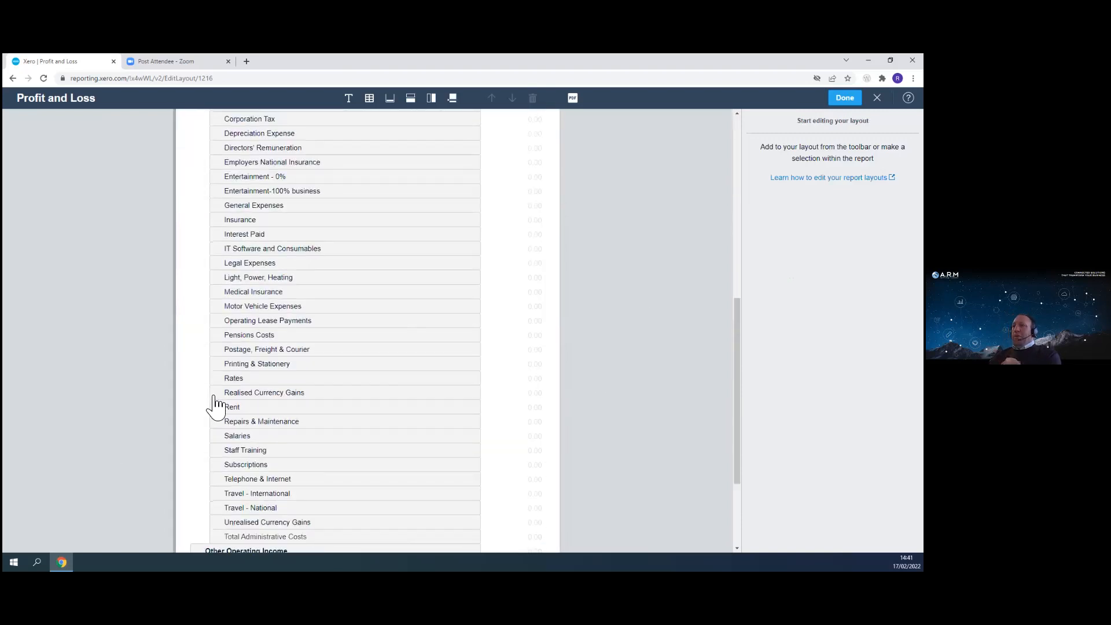
scroll(174, 379, down, 3)
scroll(232, 405, up, 2)
scroll(168, 315, up, 7)
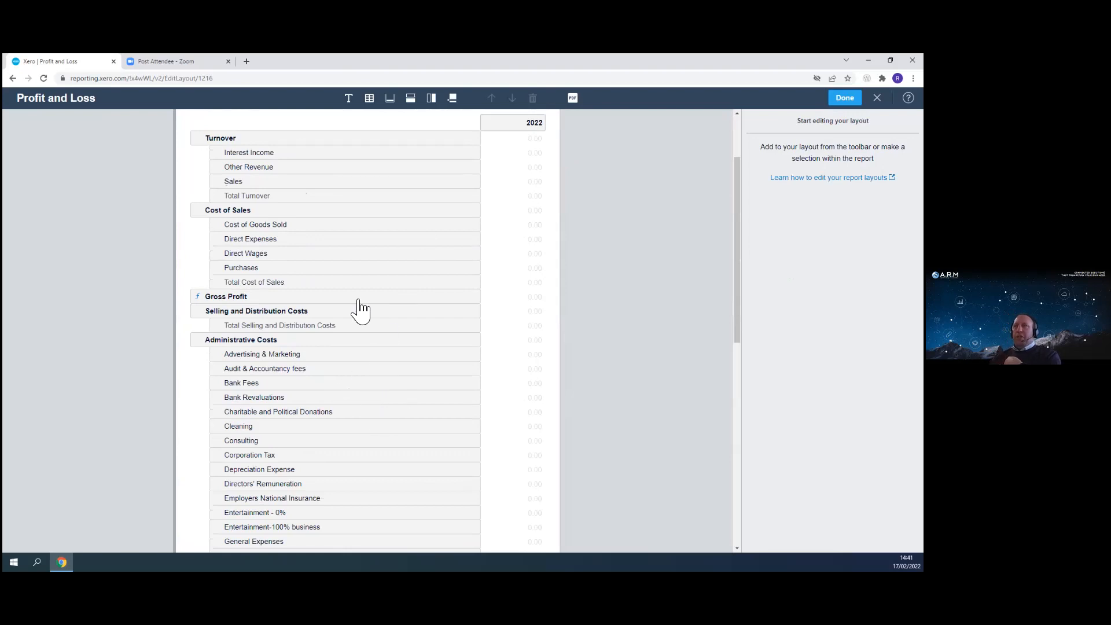
scroll(297, 328, down, 1)
scroll(297, 327, down, 2)
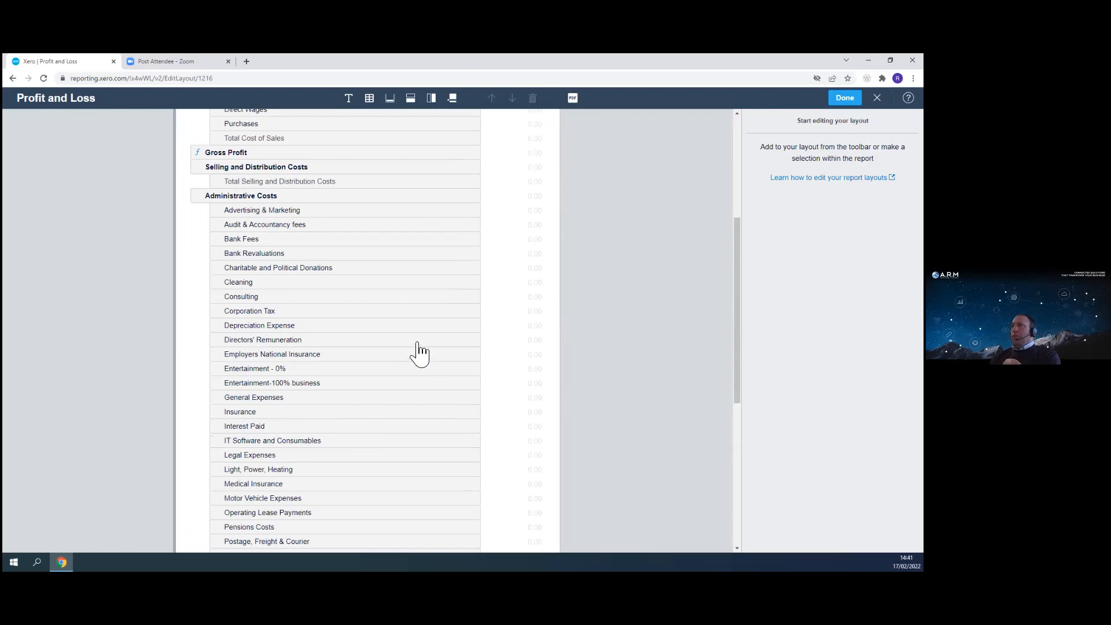
scroll(568, 210, up, 1)
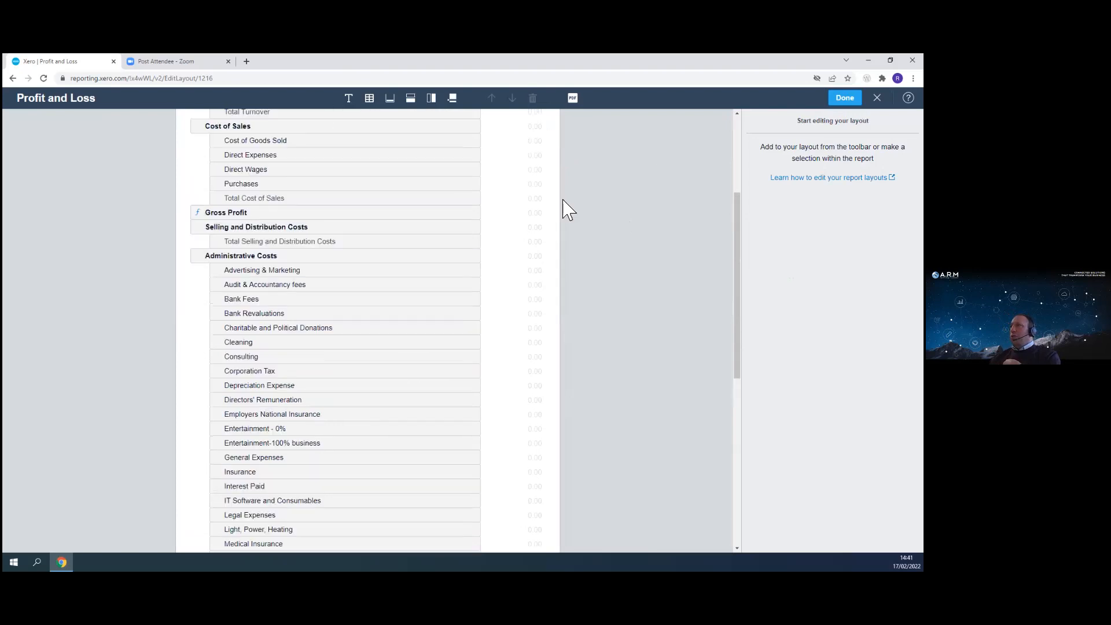
scroll(567, 210, up, 3)
click(252, 465)
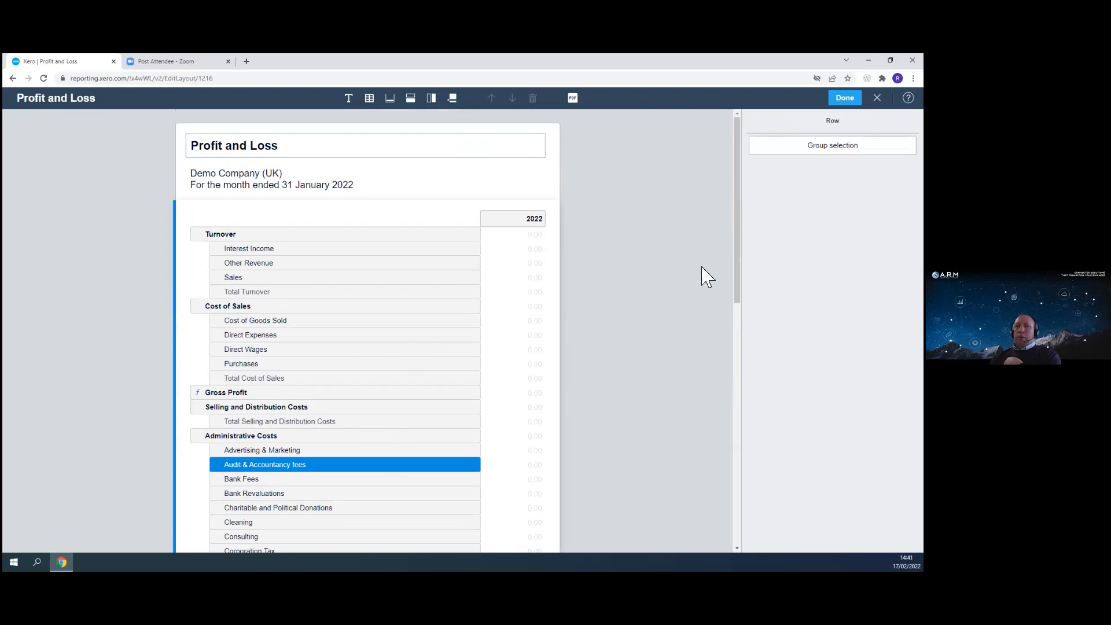
- Group the Cleaning, Light, Power, Heating, Rates, Rent and Telephone & Internet rows into a new group
scroll(660, 279, down, 1)
scroll(657, 279, down, 4)
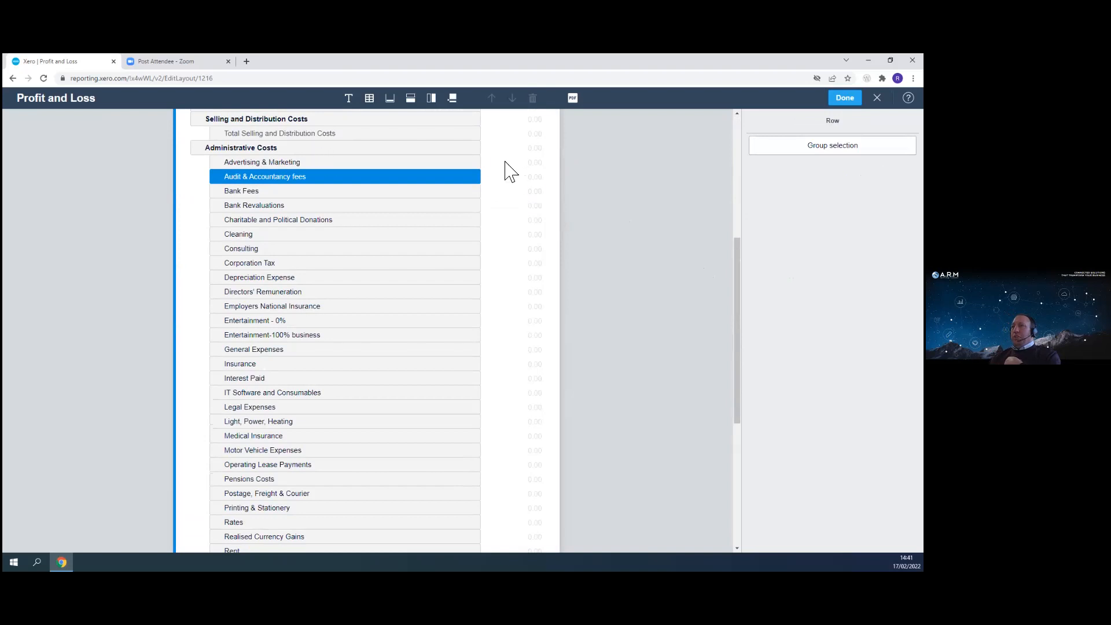
click(233, 235)
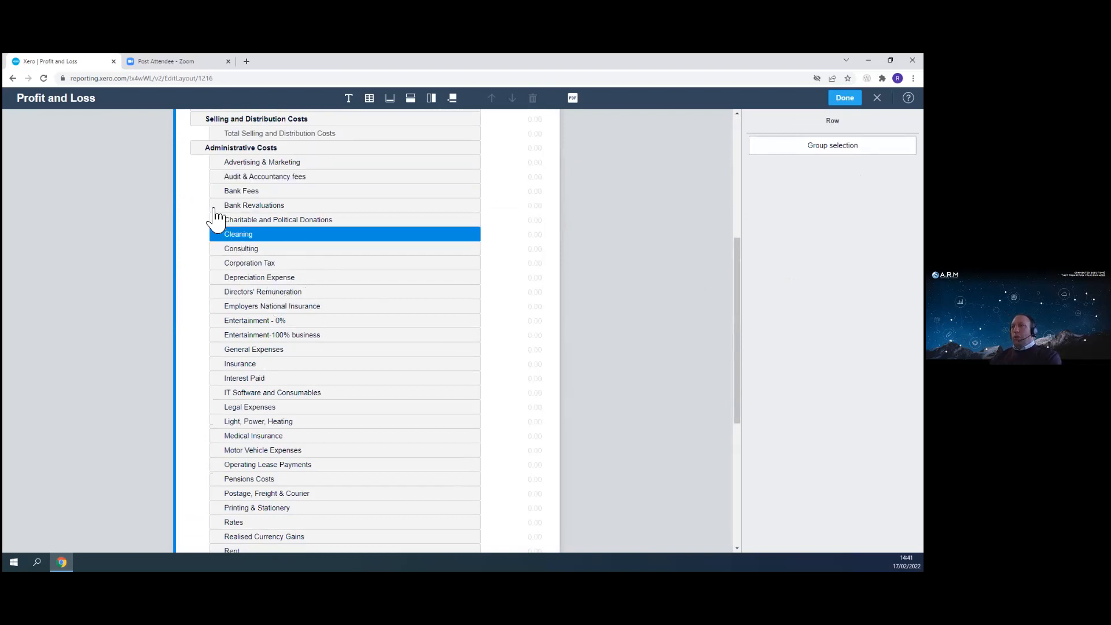
ctrl+click(279, 422)
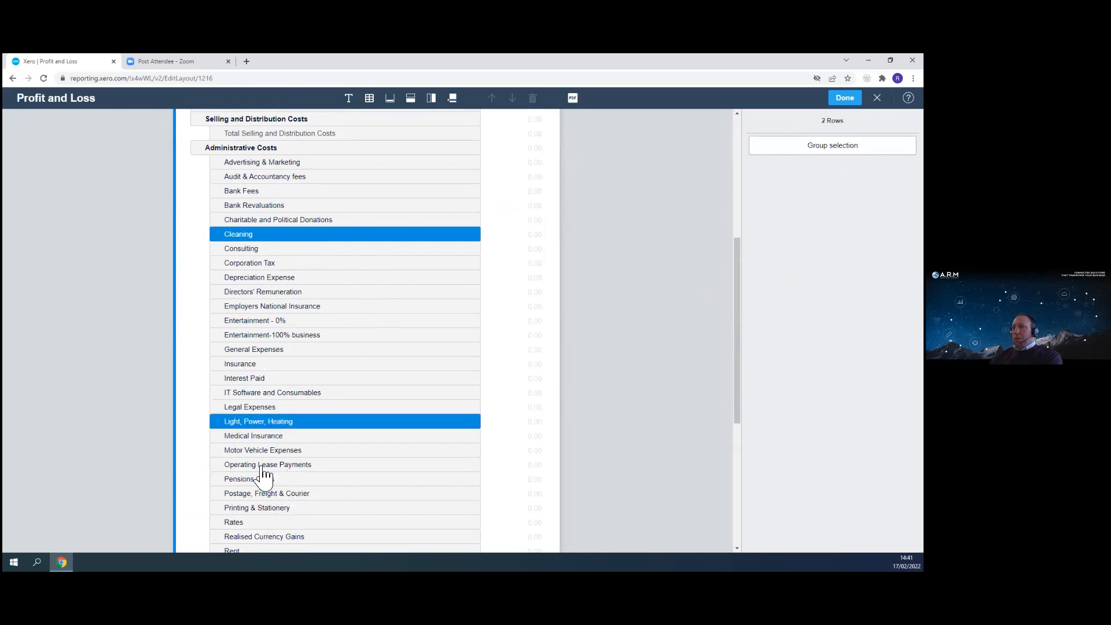
ctrl+click(256, 522)
scroll(311, 485, down, 1)
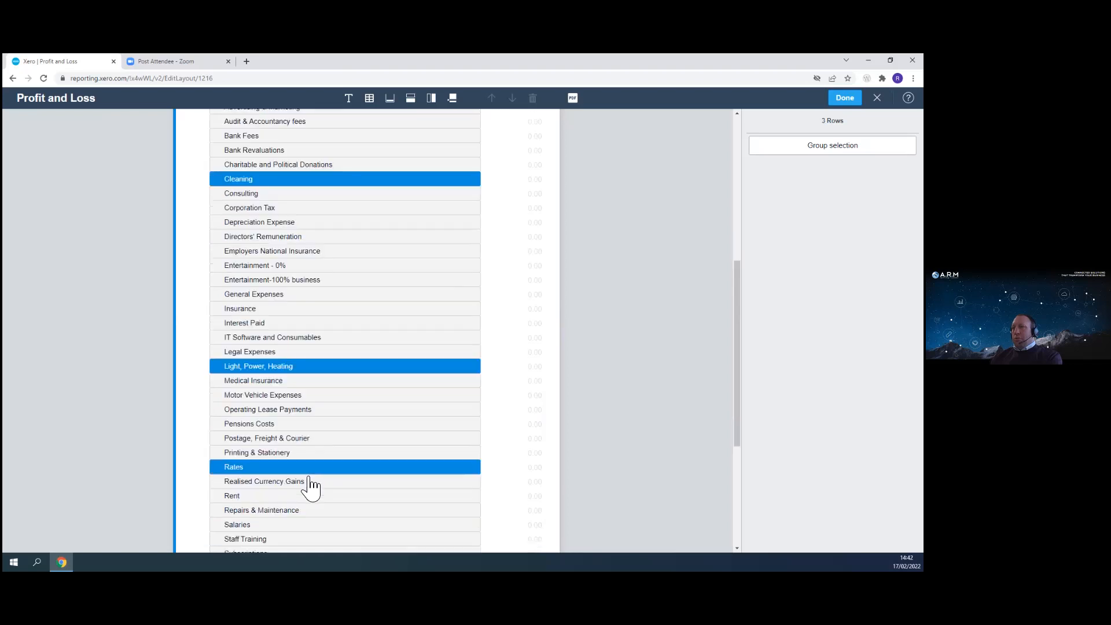
scroll(311, 485, down, 1)
ctrl+click(249, 455)
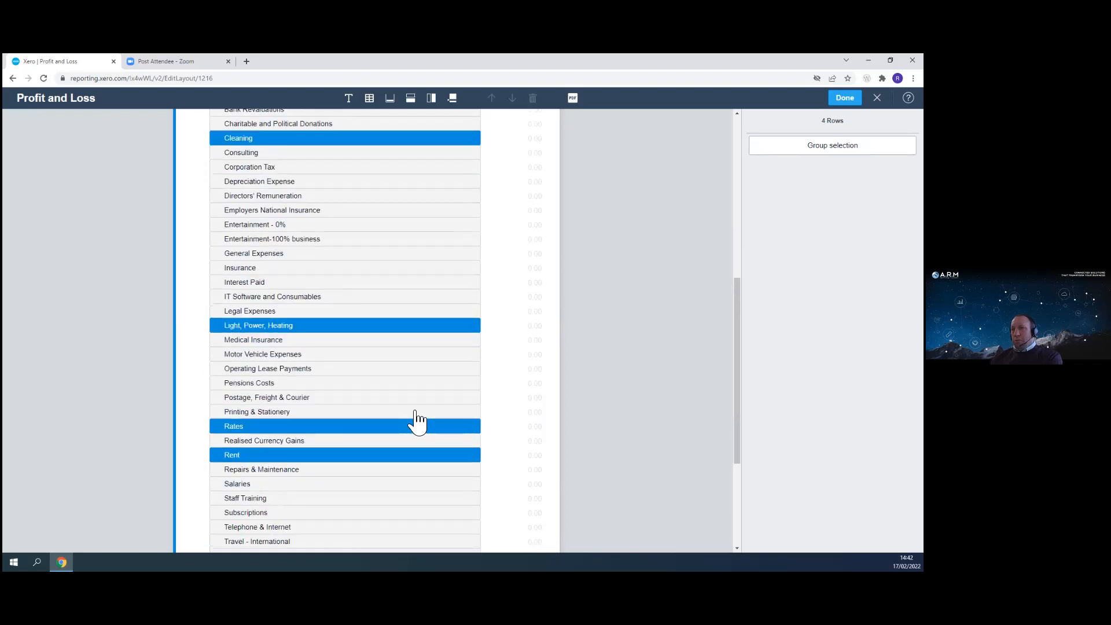
scroll(416, 421, down, 2)
ctrl+click(295, 435)
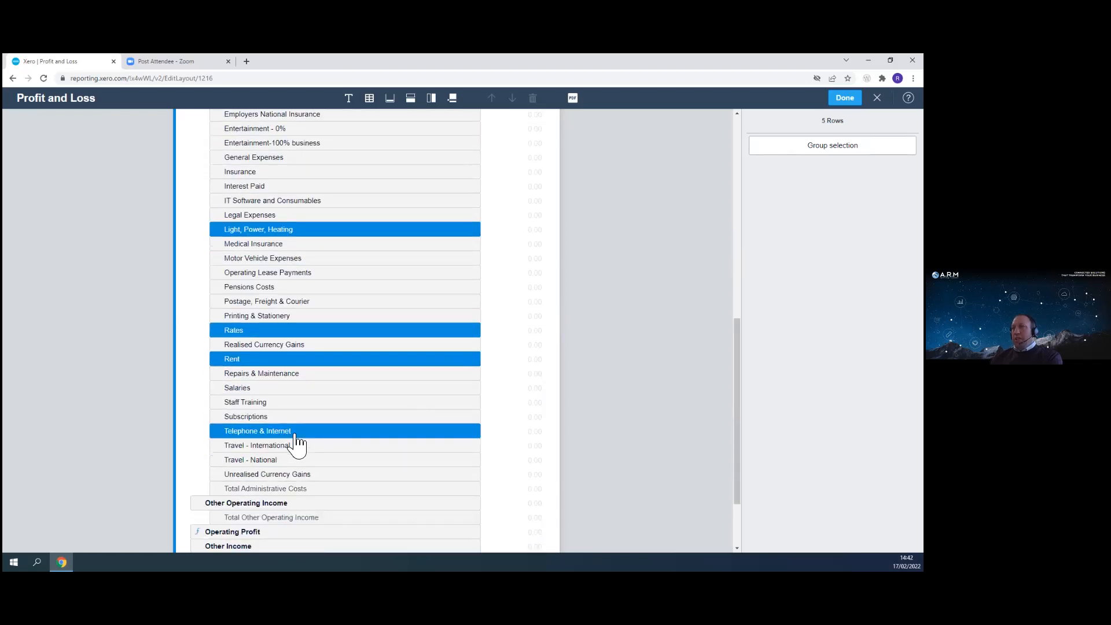
scroll(350, 396, up, 3)
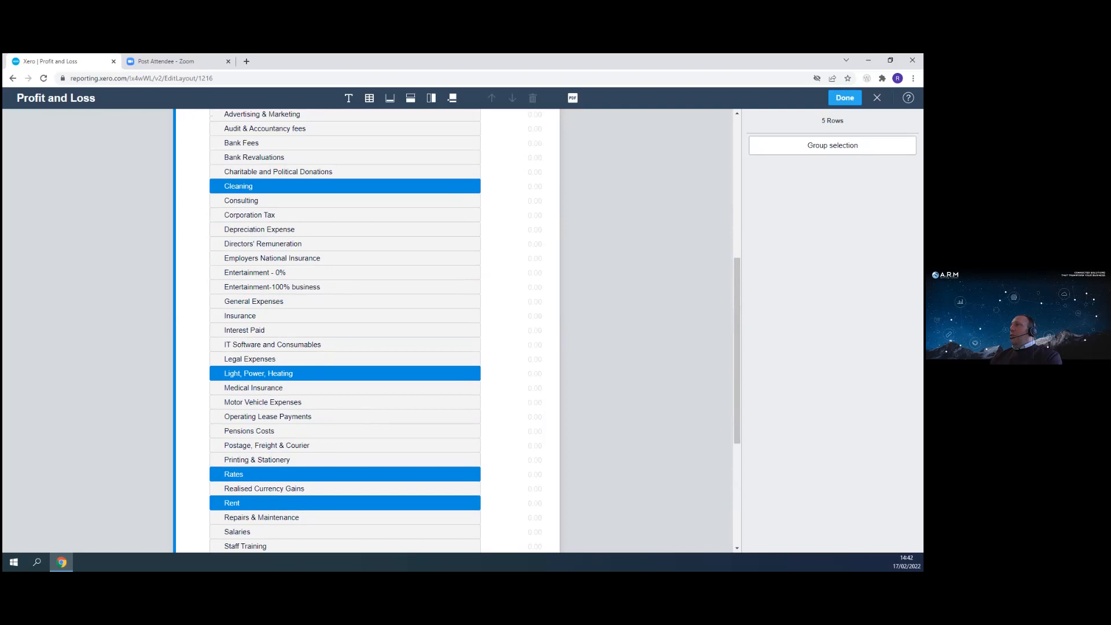
click(833, 146)
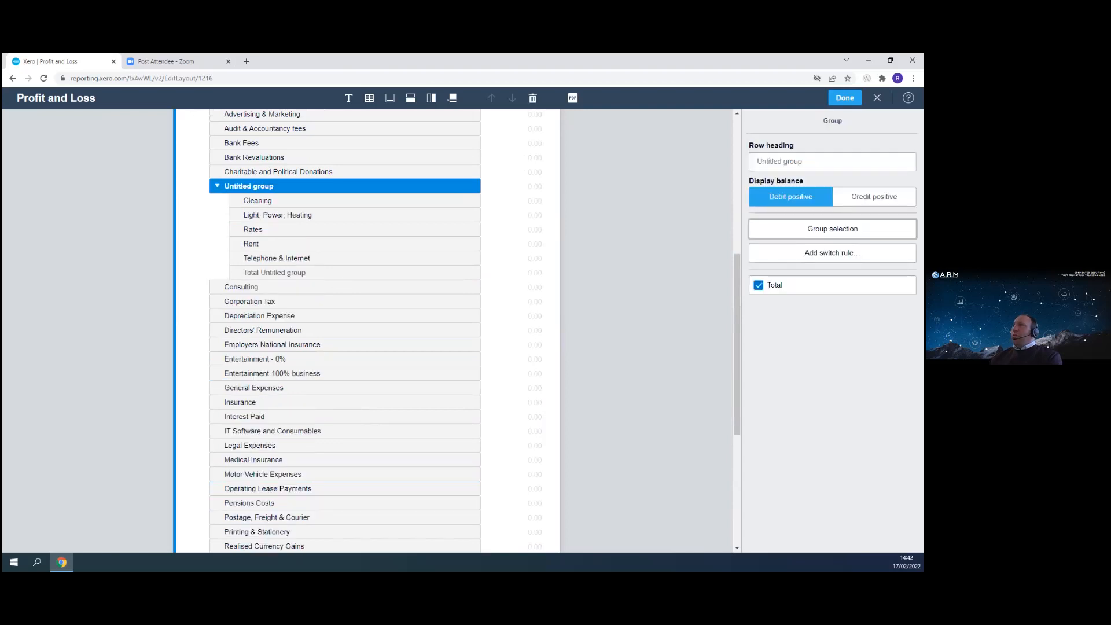
- Name the new group's row heading Office Costs and collapse the group
click(810, 161)
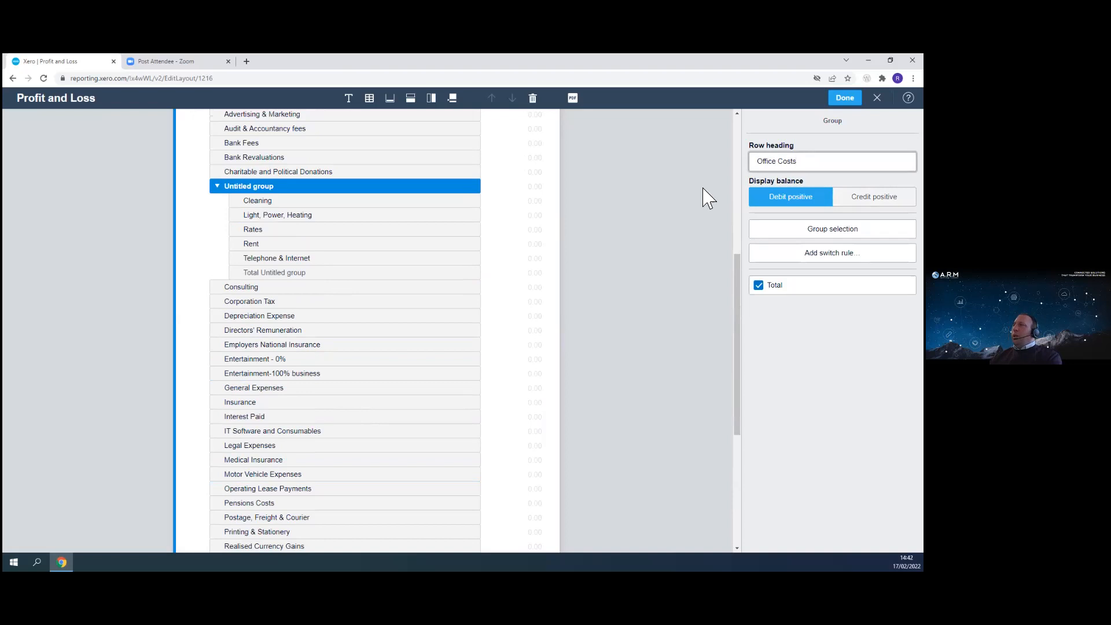
key(Tab)
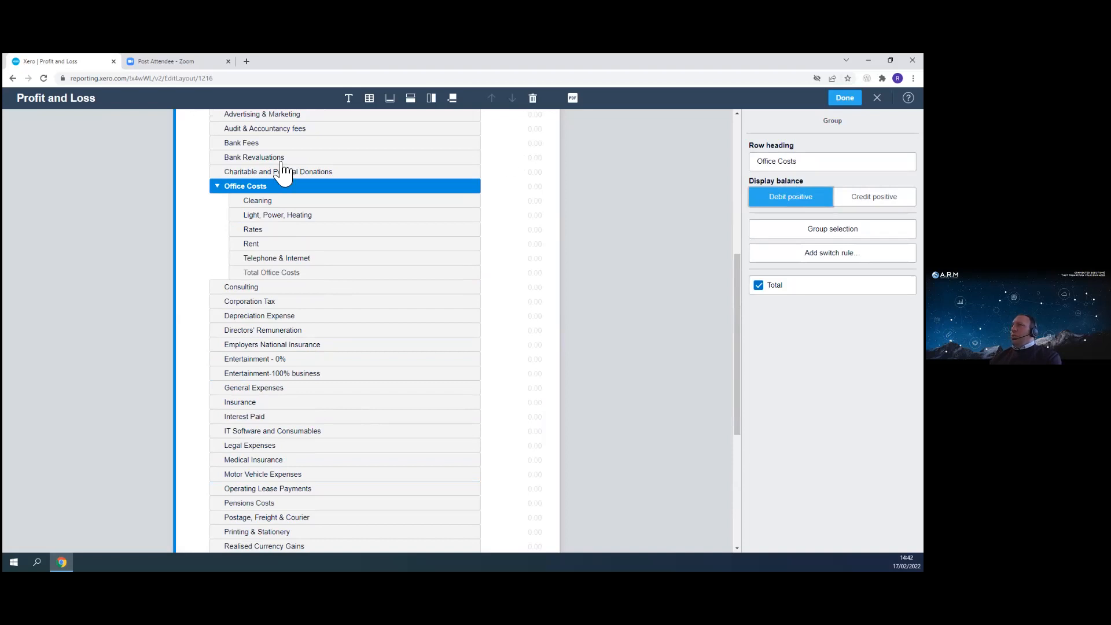
click(217, 186)
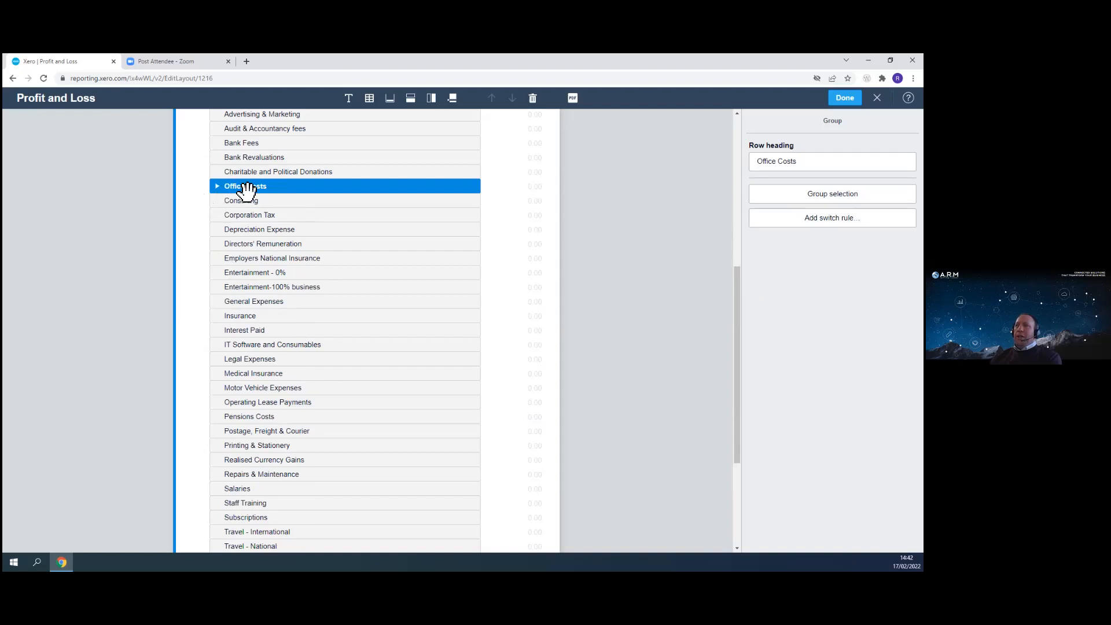
click(217, 186)
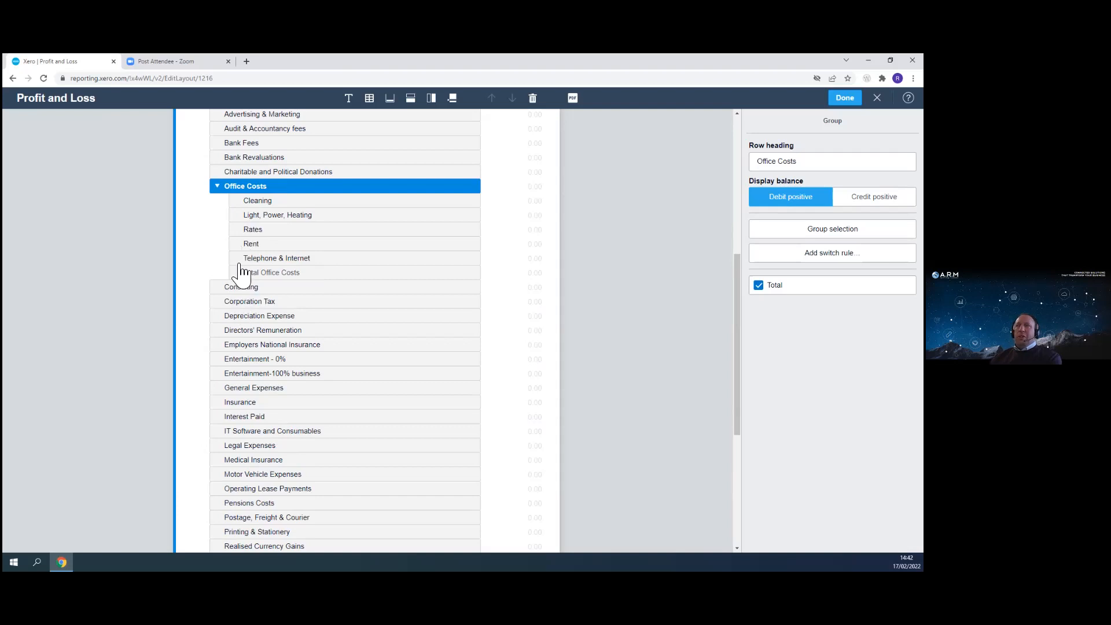
click(217, 186)
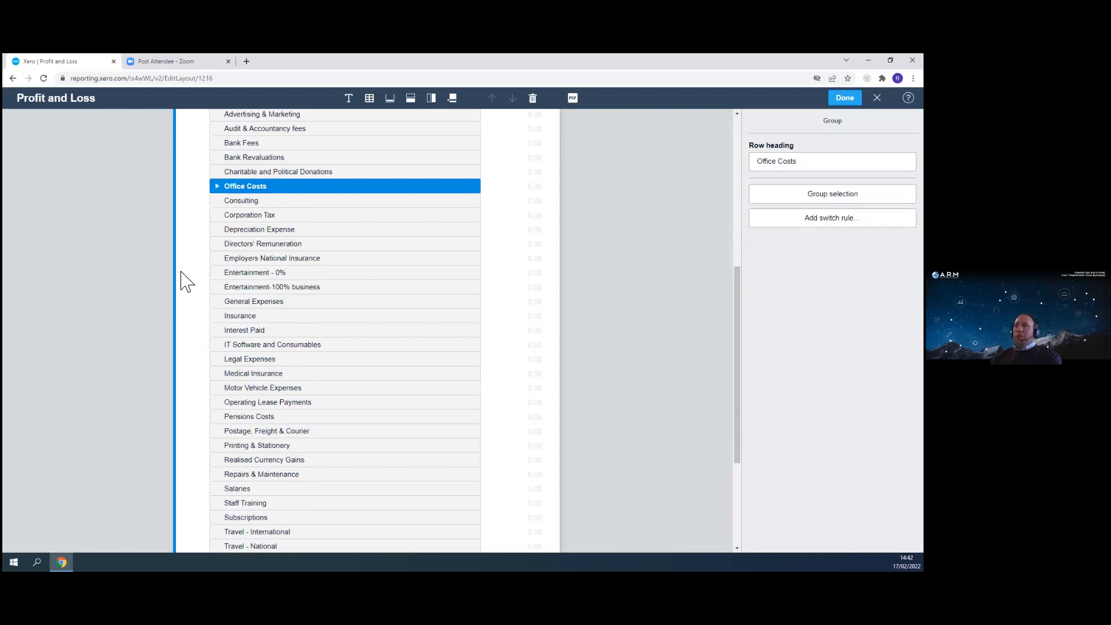
scroll(214, 428, down, 3)
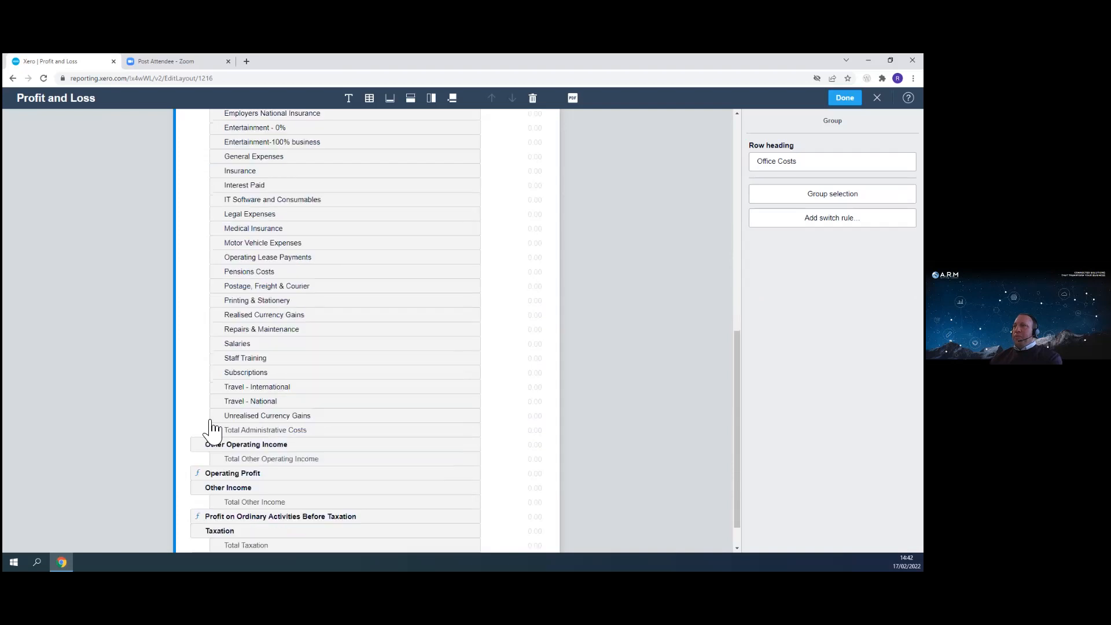
scroll(213, 417, up, 3)
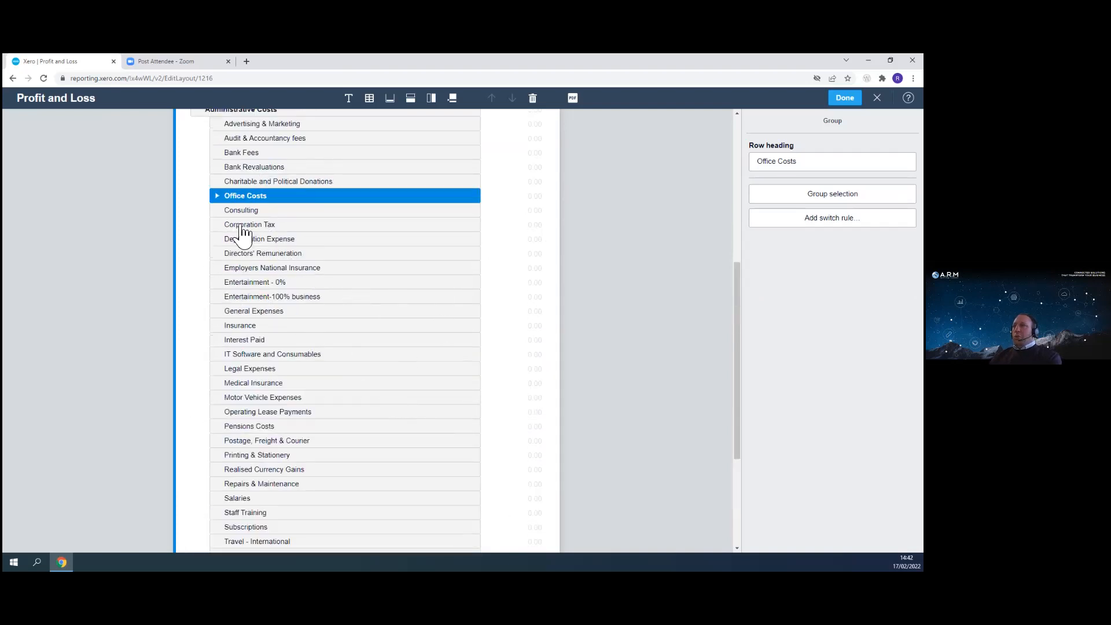
click(222, 223)
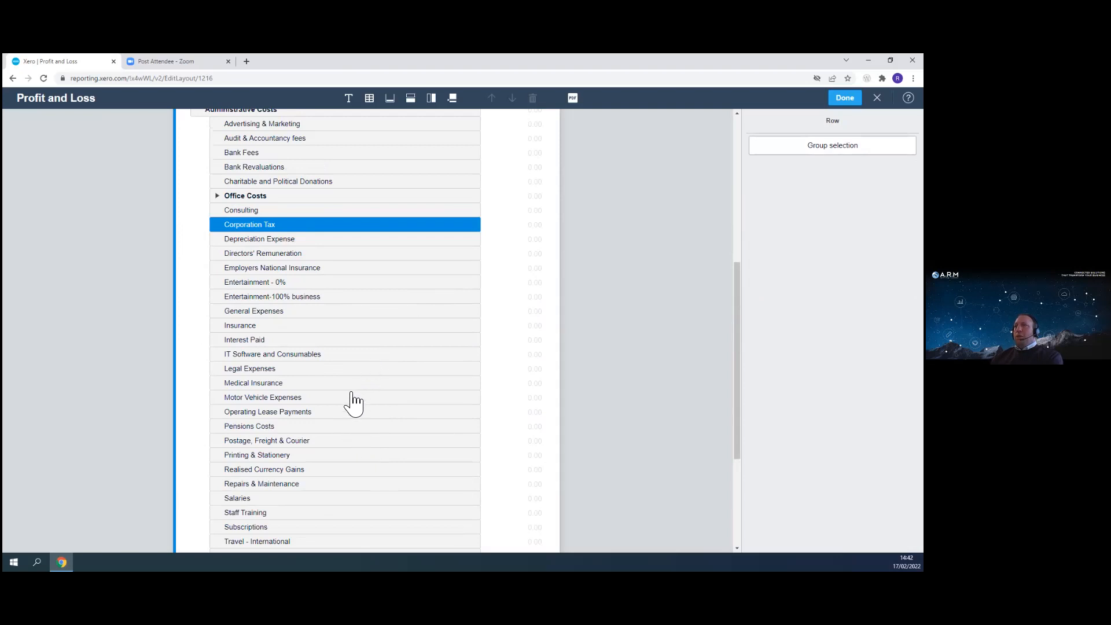
scroll(349, 402, up, 2)
scroll(349, 402, down, 5)
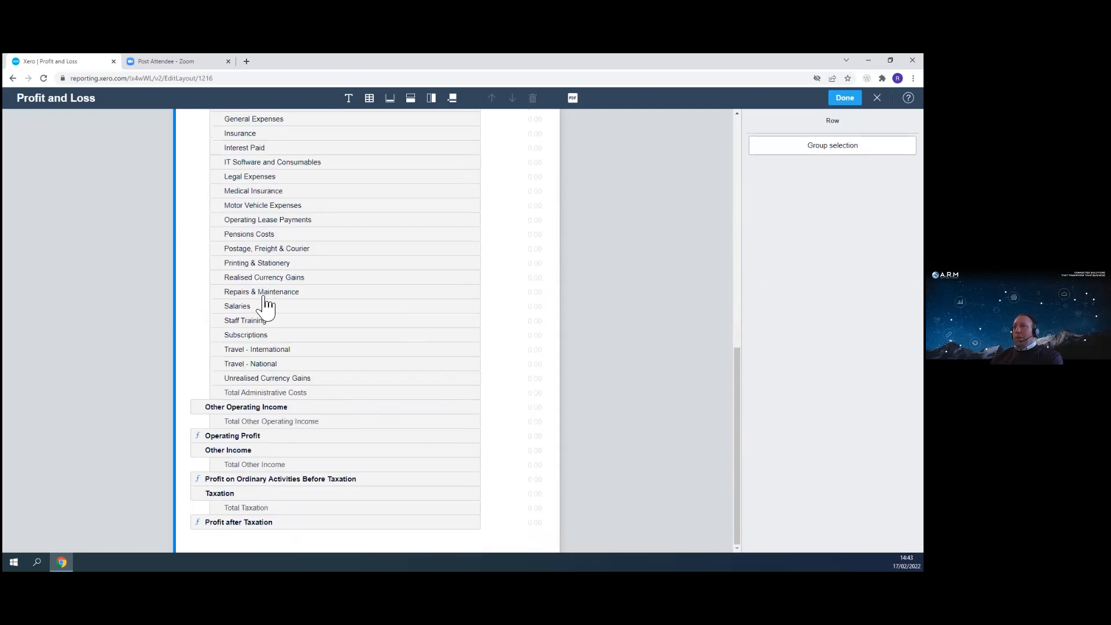
click(259, 308)
scroll(257, 313, down, 5)
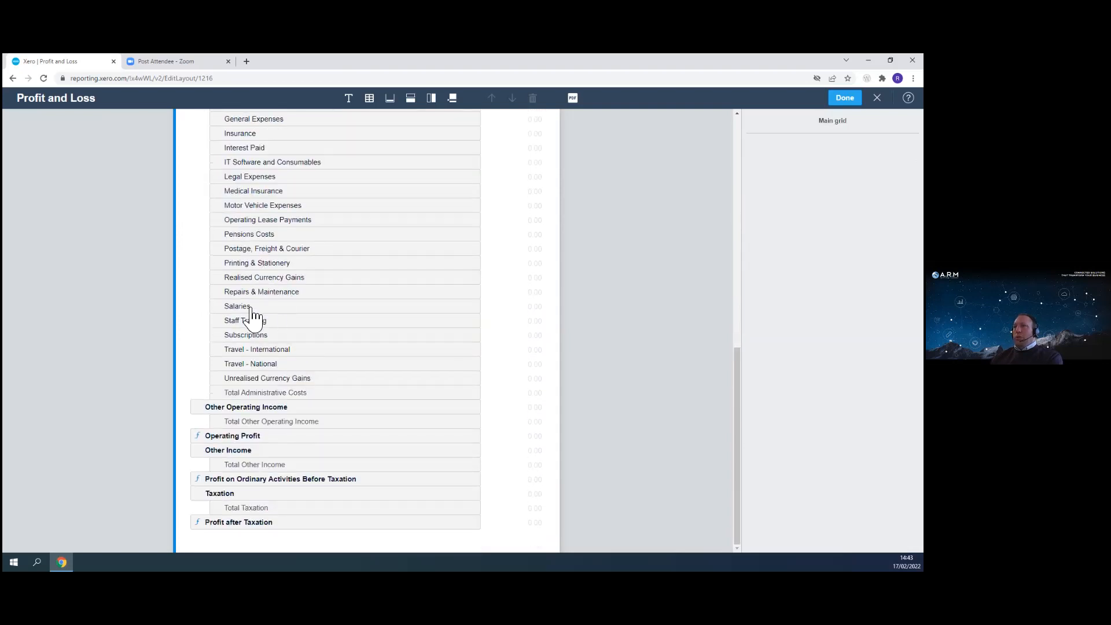
- Group the Salaries, Staff Training, Pensions Costs, Medical Insurance and Employers National Insurance rows into a new group
click(252, 306)
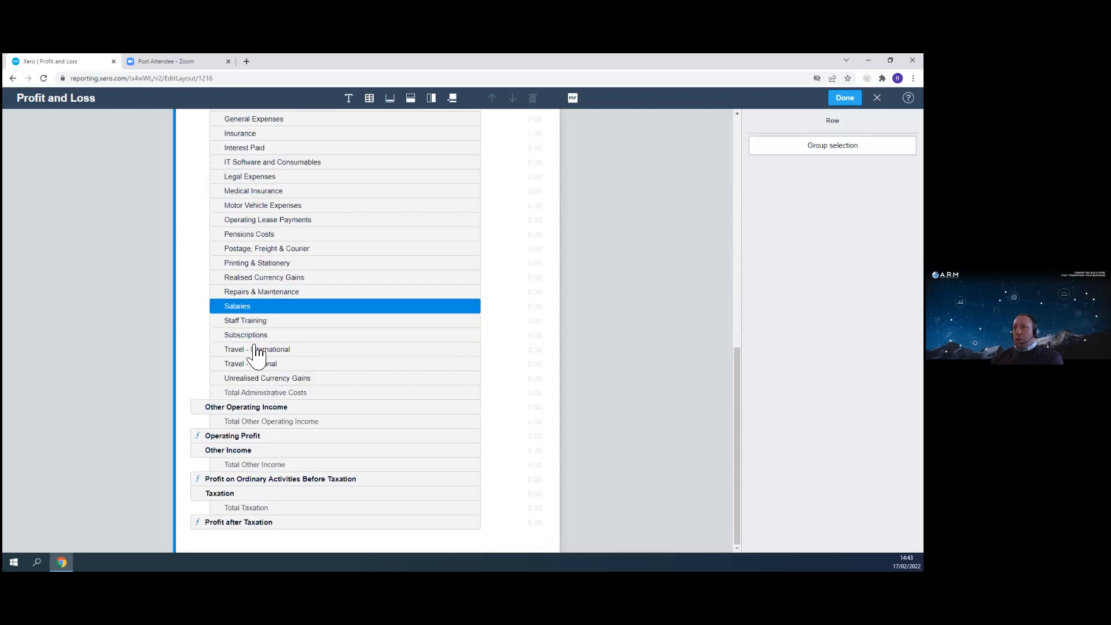
shift+click(255, 322)
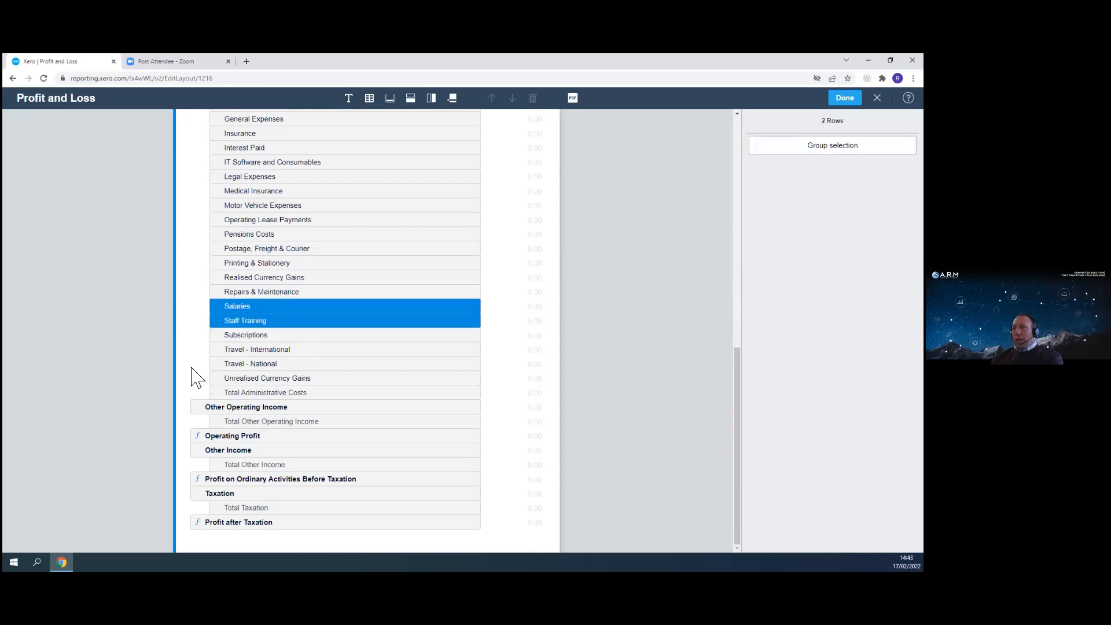
ctrl+click(261, 233)
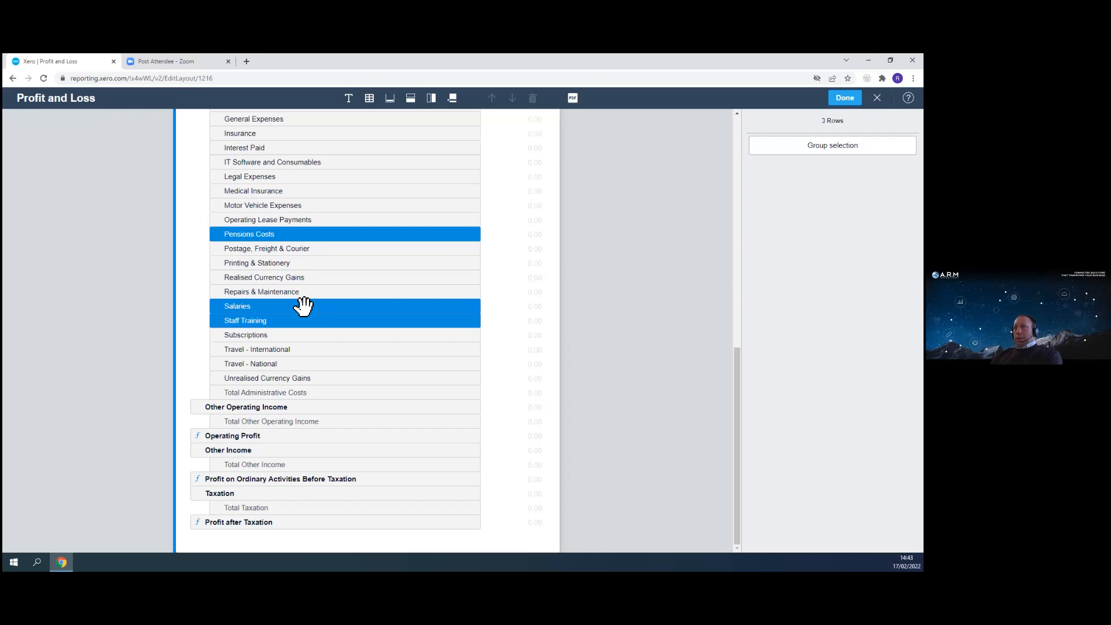
ctrl+click(238, 191)
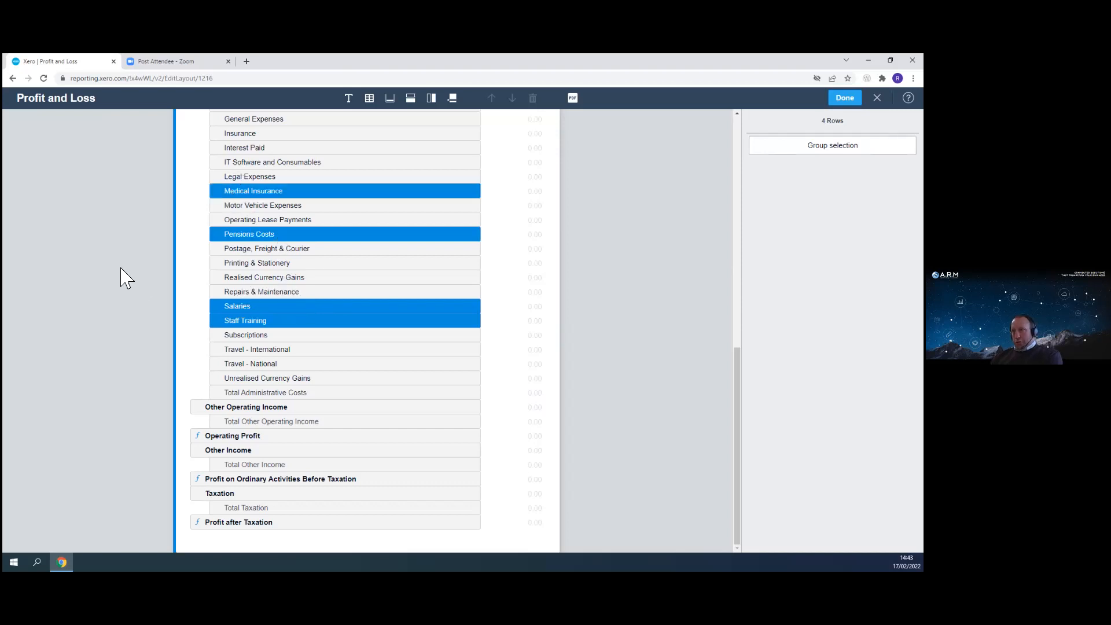
scroll(95, 330, up, 2)
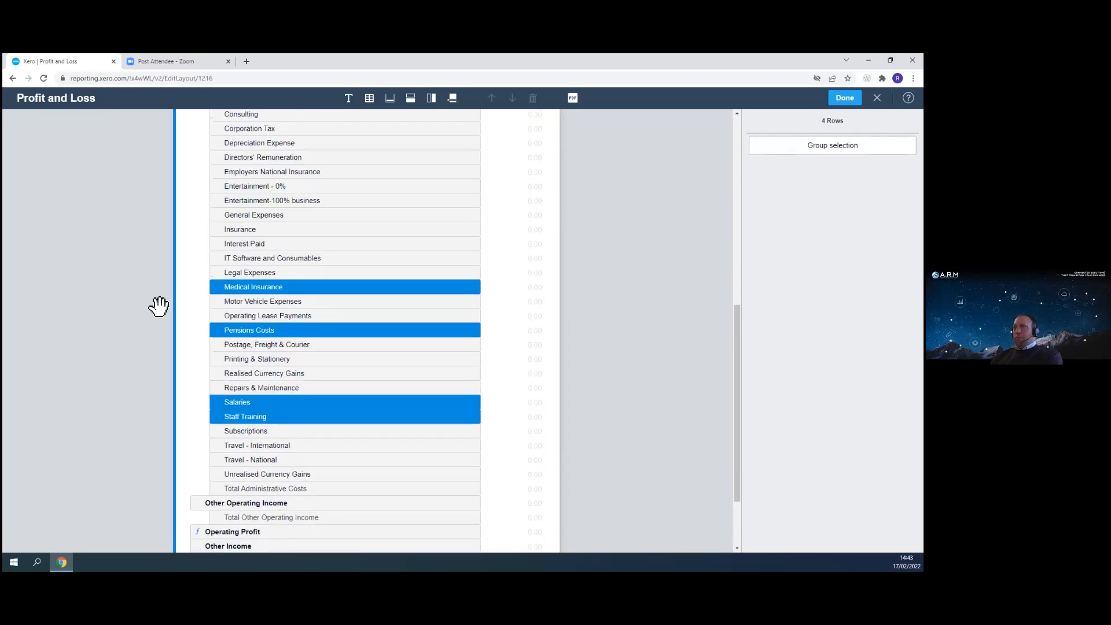
ctrl+click(259, 173)
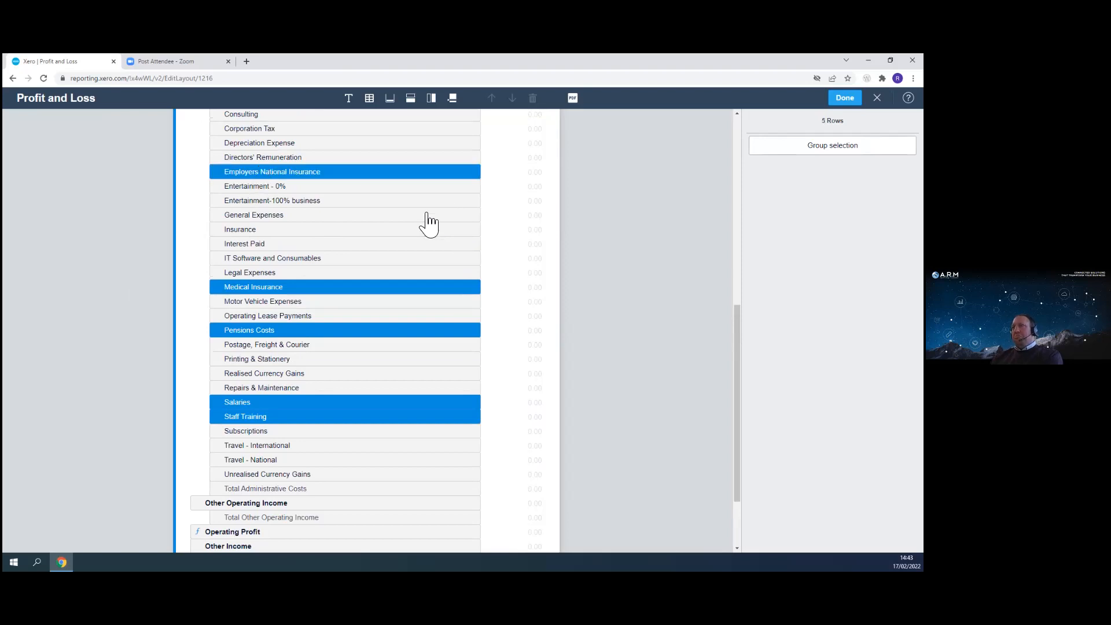
click(832, 145)
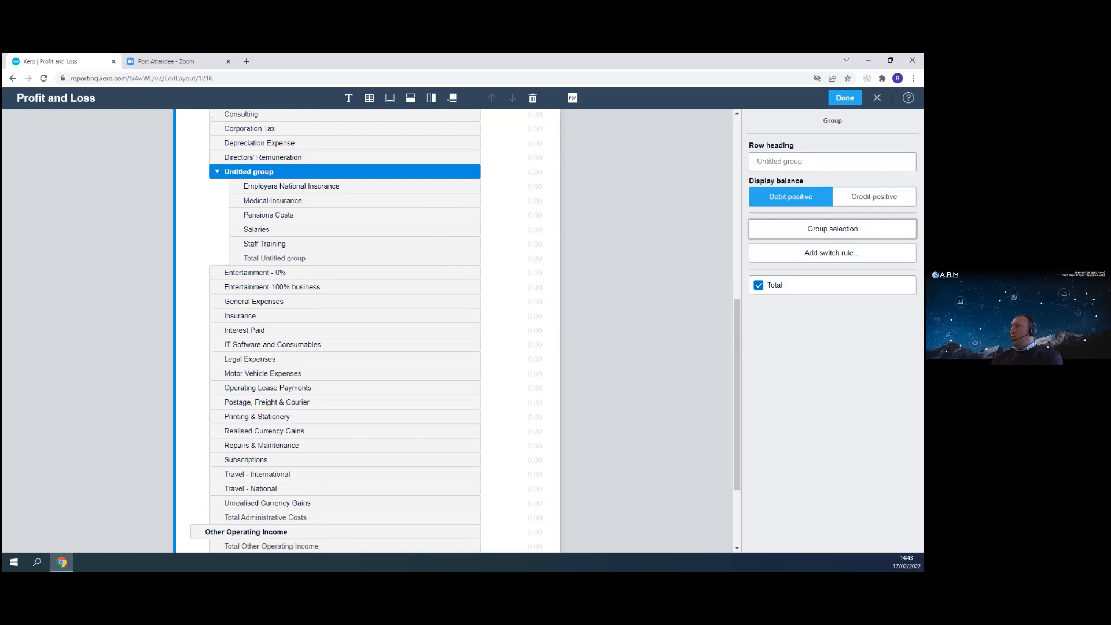
- Name the new group's row heading Staff Costs and collapse the group
click(832, 162)
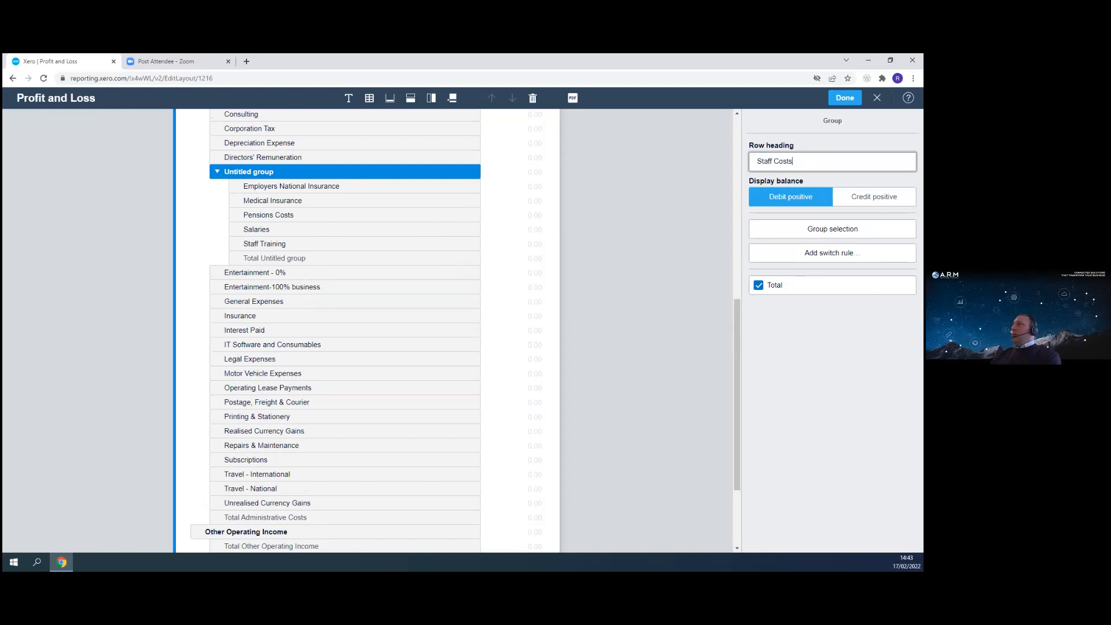
click(652, 300)
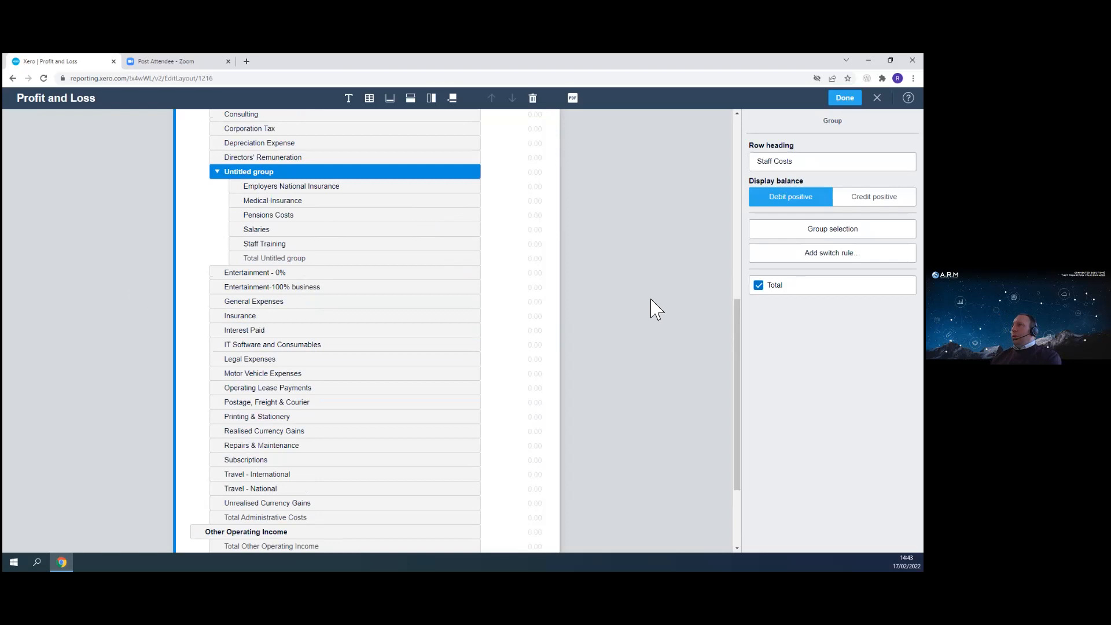
click(242, 173)
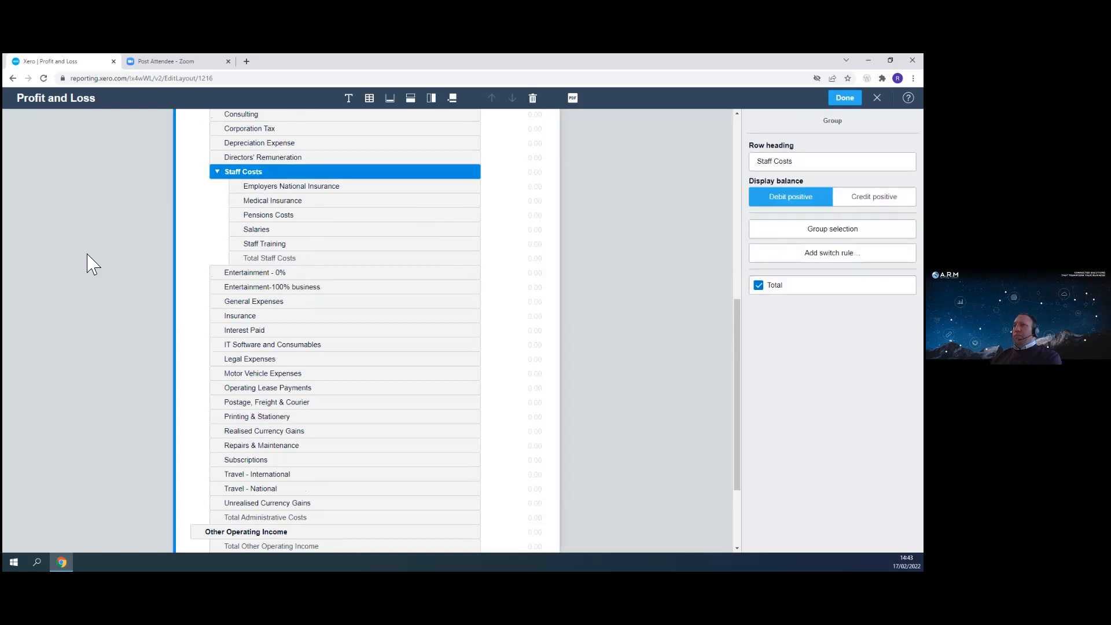
click(219, 172)
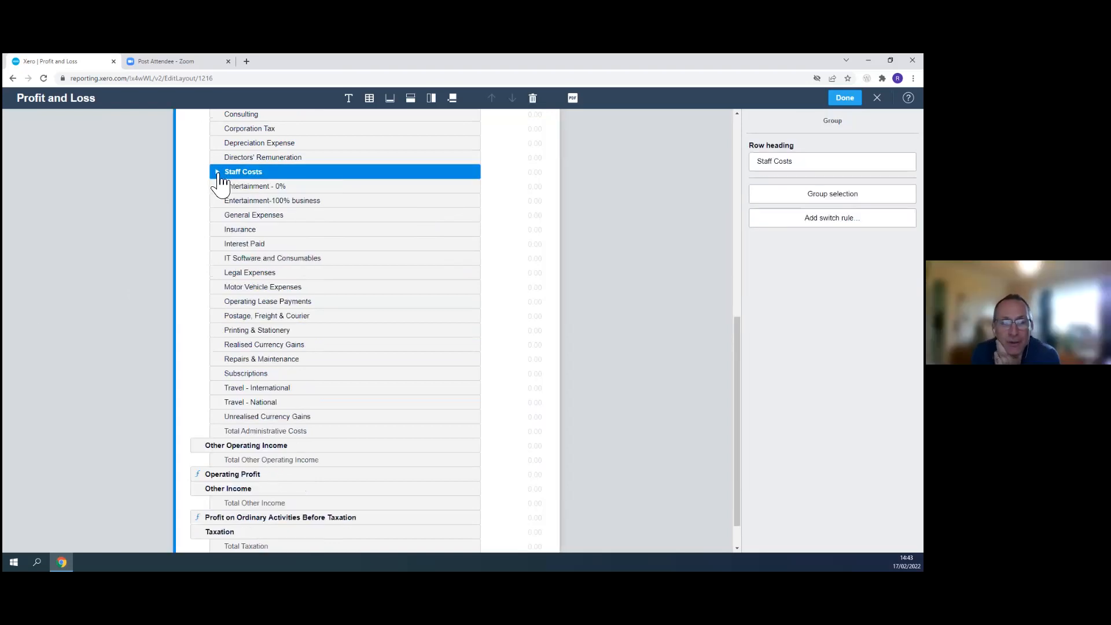
- Move the Staff Costs group into Cost of Sales, directly below Purchases
scroll(316, 295, up, 1)
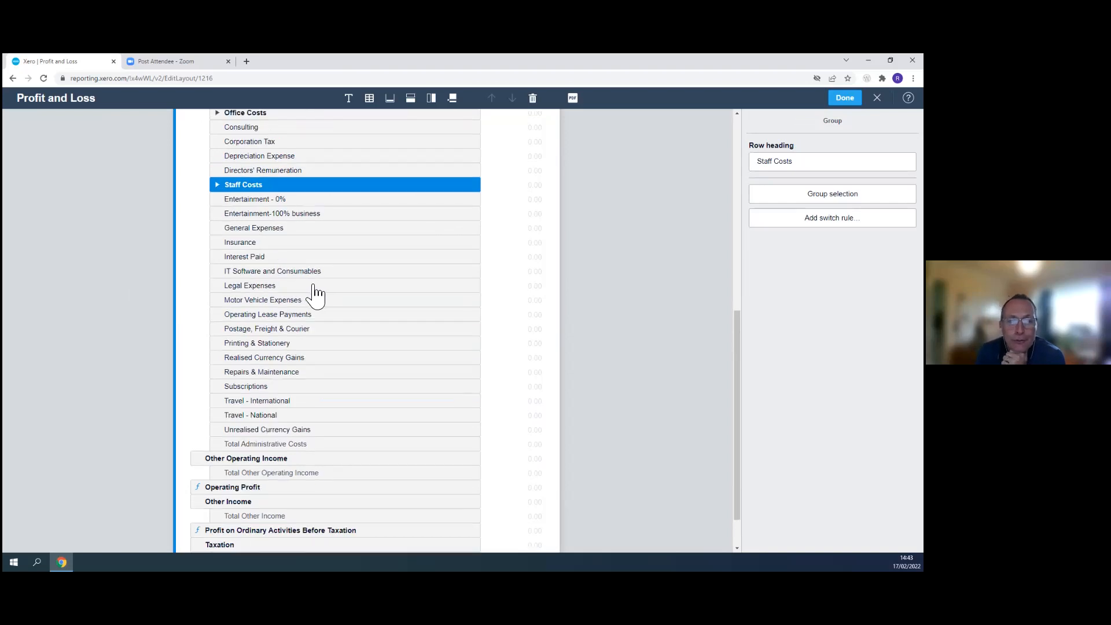
scroll(315, 295, up, 3)
drag(243, 366, 253, 141)
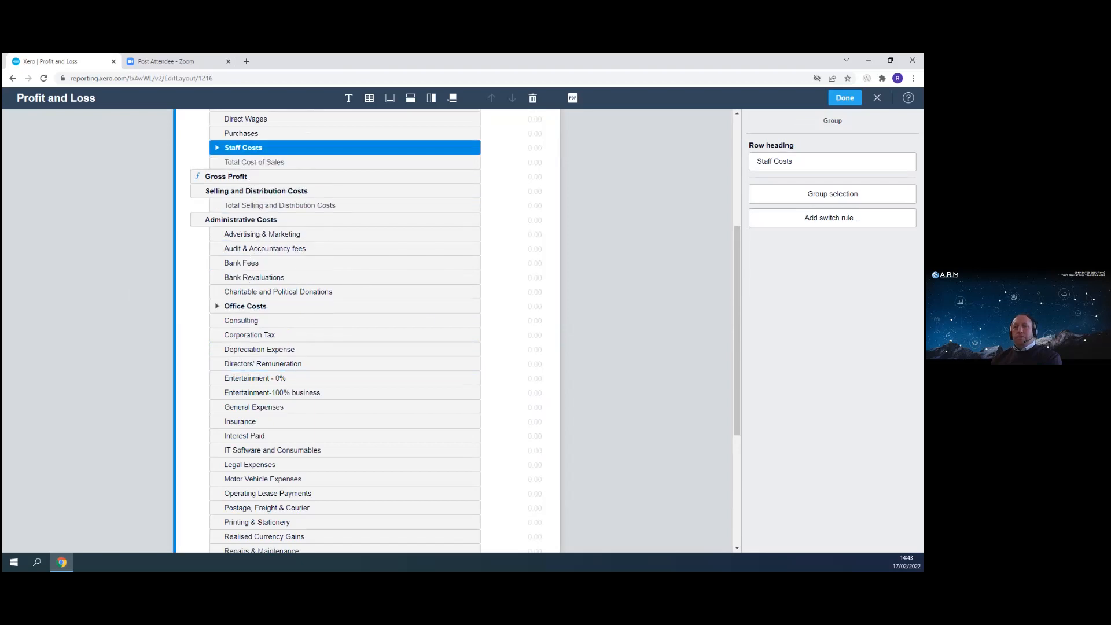
scroll(439, 365, up, 3)
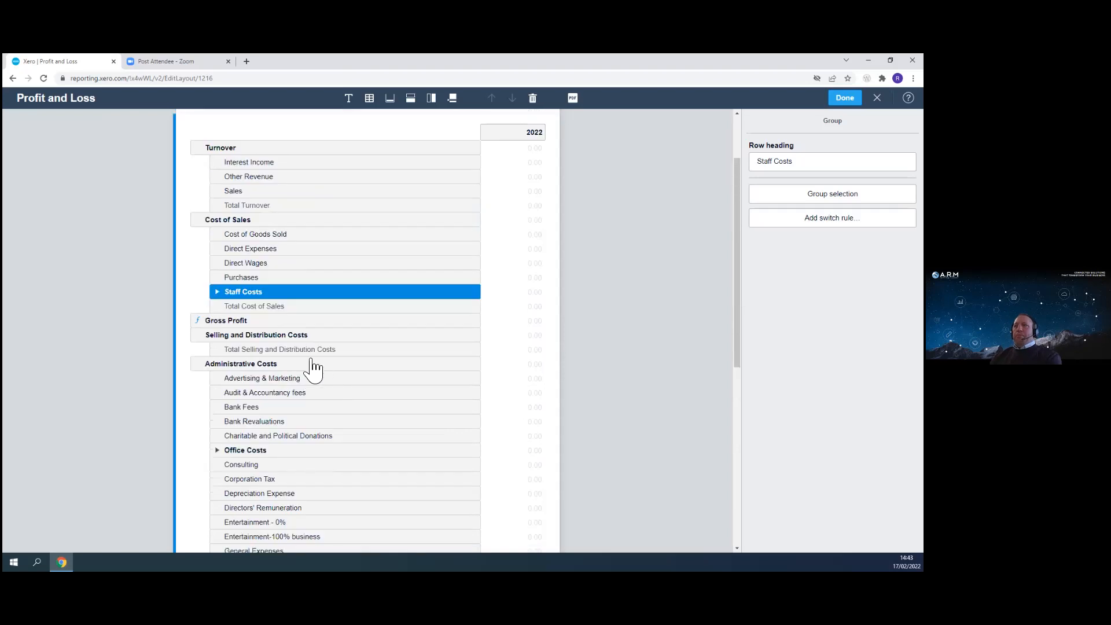
- Scroll through the edited layout and save it to return to the Profit and Loss report
scroll(289, 420, down, 4)
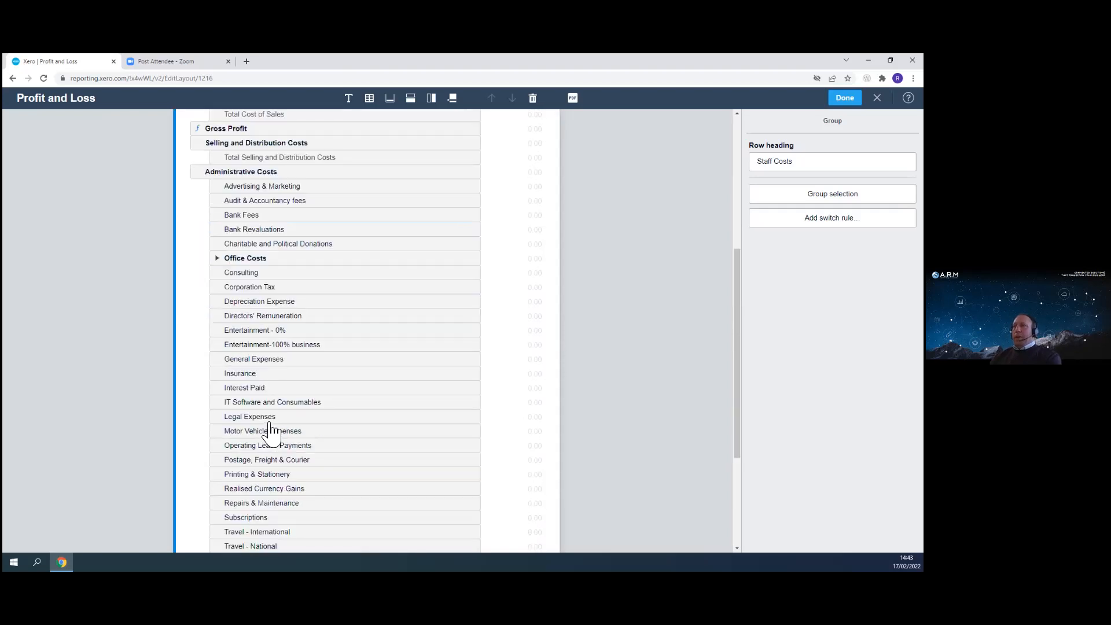
scroll(307, 371, up, 3)
scroll(318, 325, down, 3)
scroll(301, 458, down, 3)
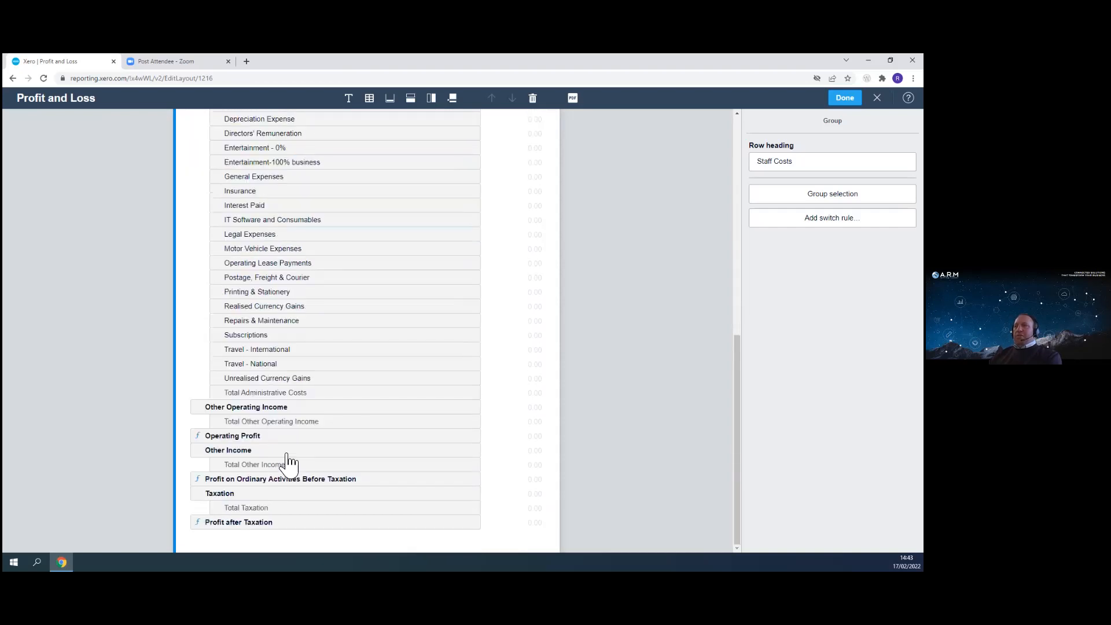
scroll(299, 342, up, 4)
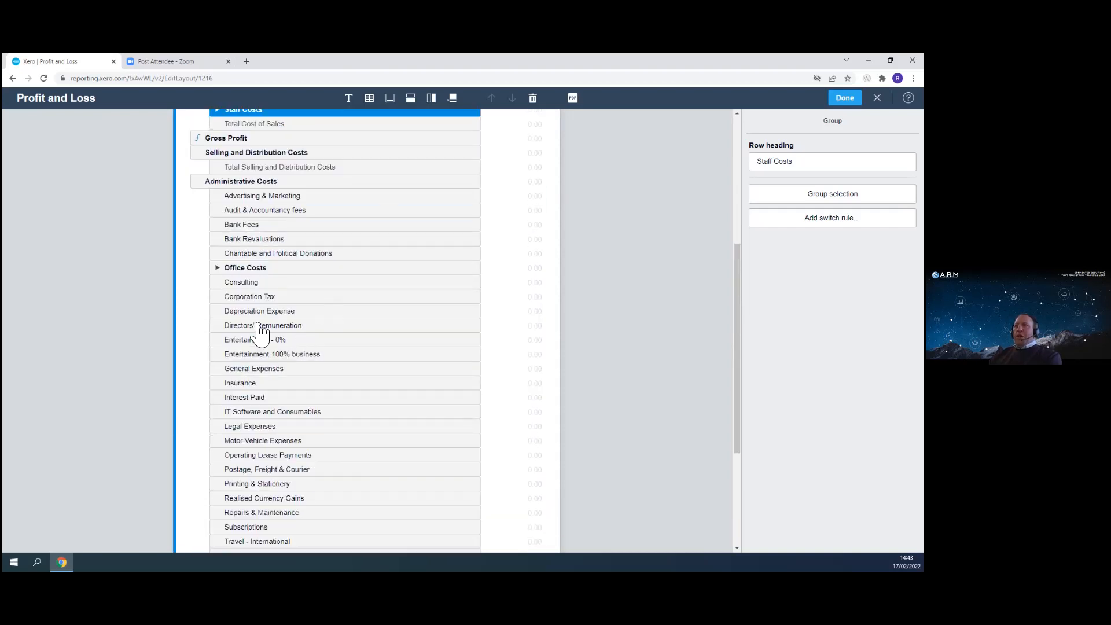
scroll(293, 331, down, 4)
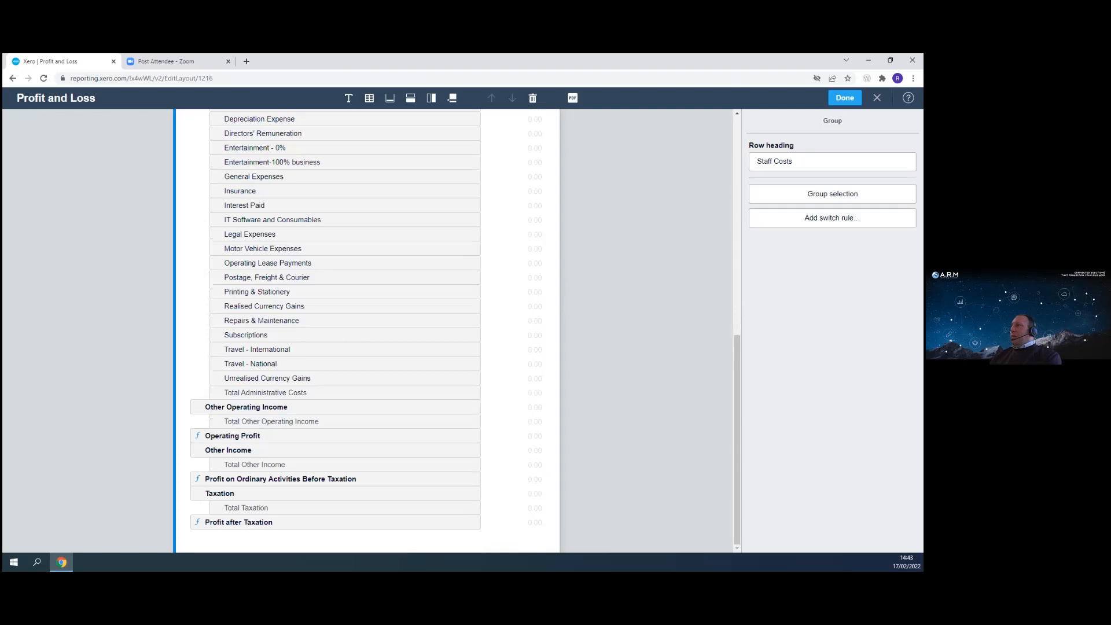
click(845, 98)
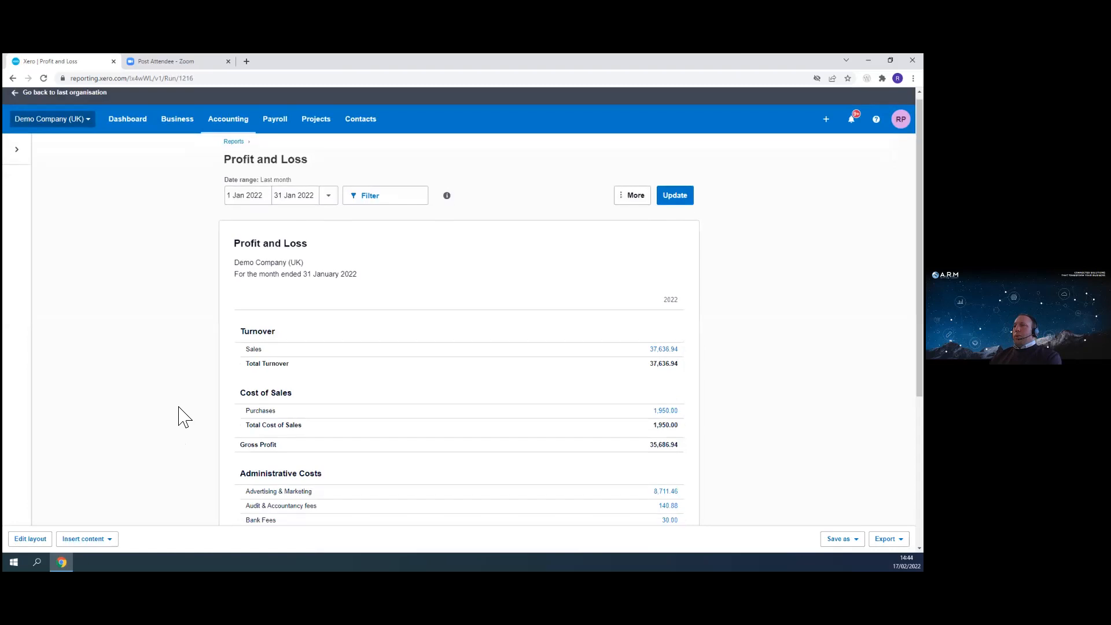
- Reopen the layout editor and add a numbered text block titled Notes to the accounts reading Turnover up in Jan due to relaxation of covid rules
scroll(407, 377, down, 3)
scroll(354, 370, down, 2)
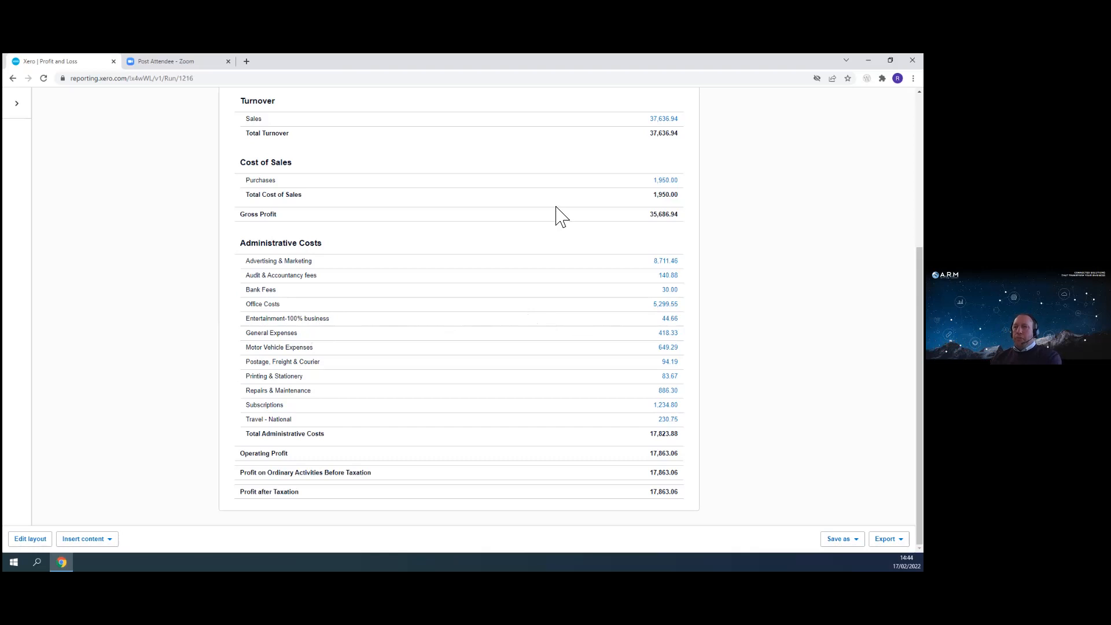
click(31, 539)
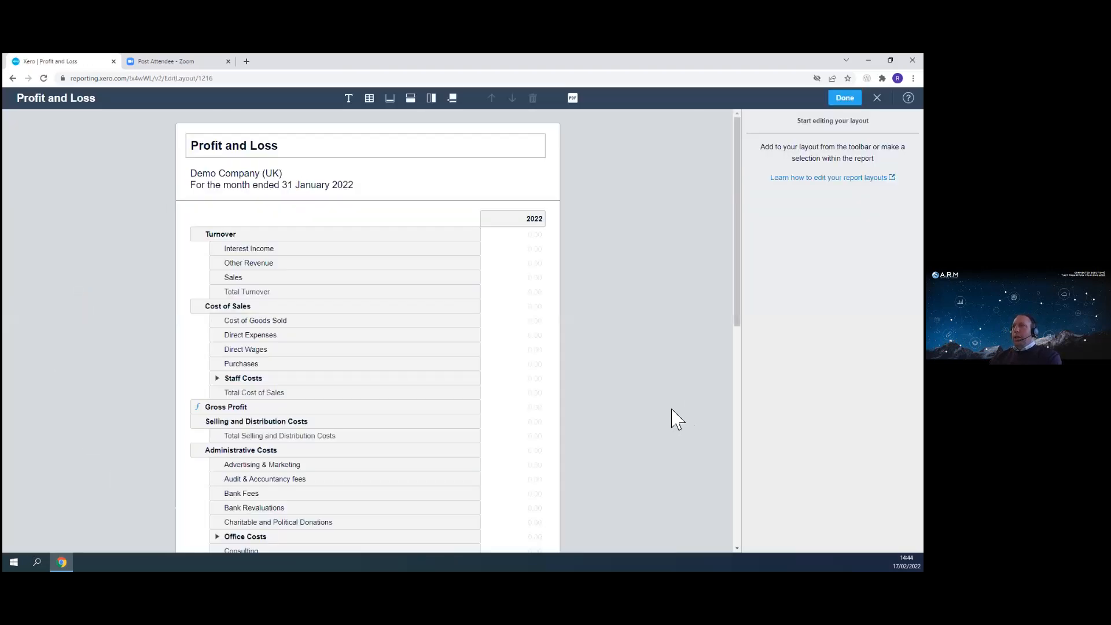
click(349, 100)
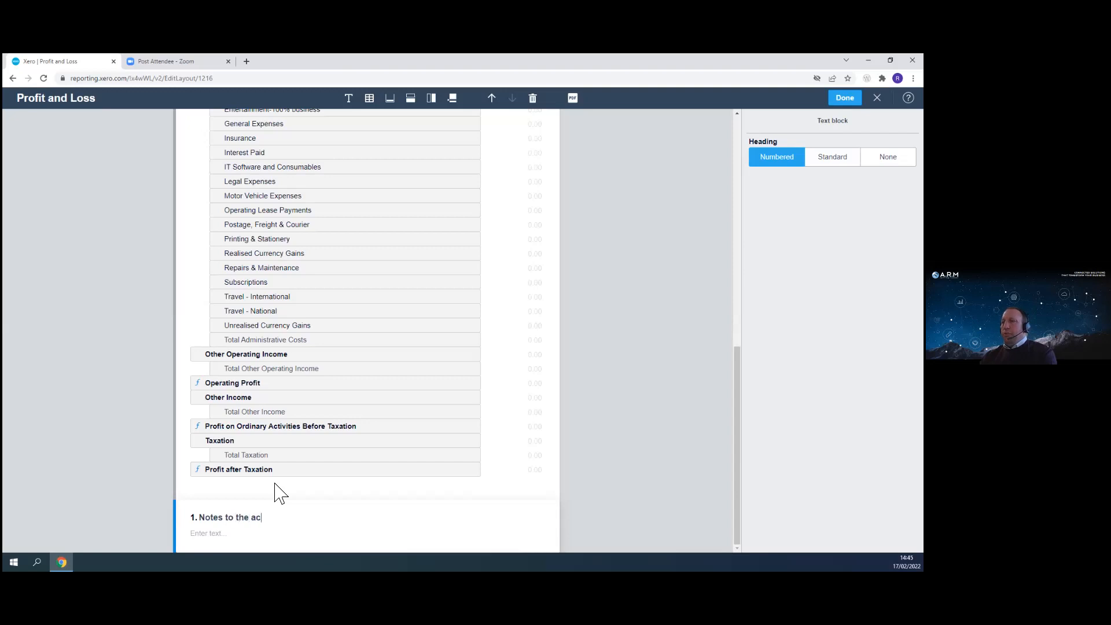
click(231, 538)
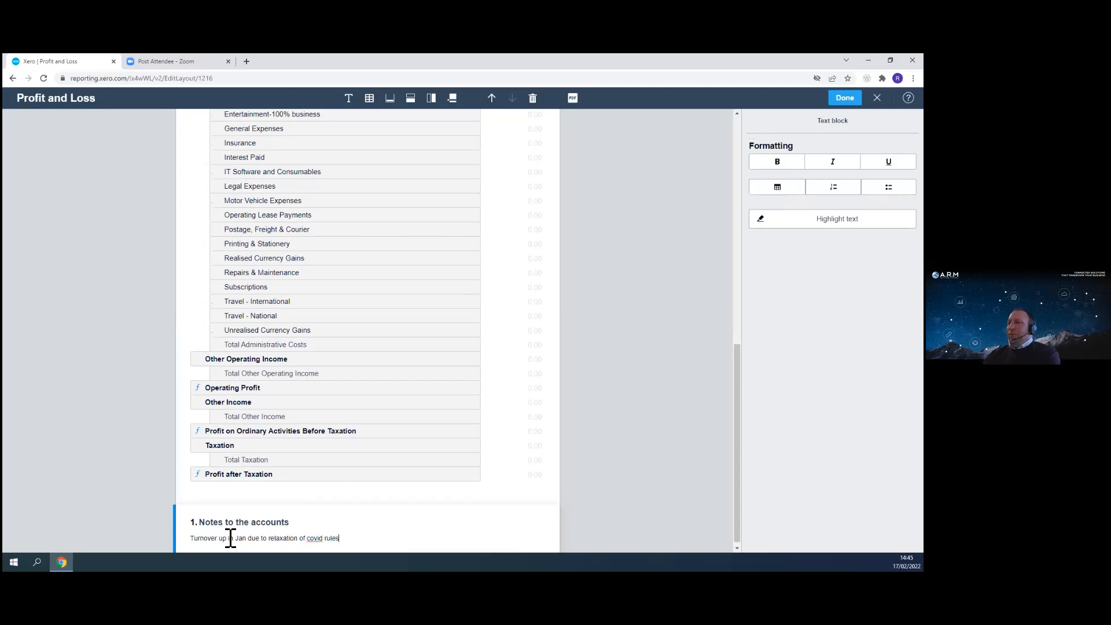
click(602, 346)
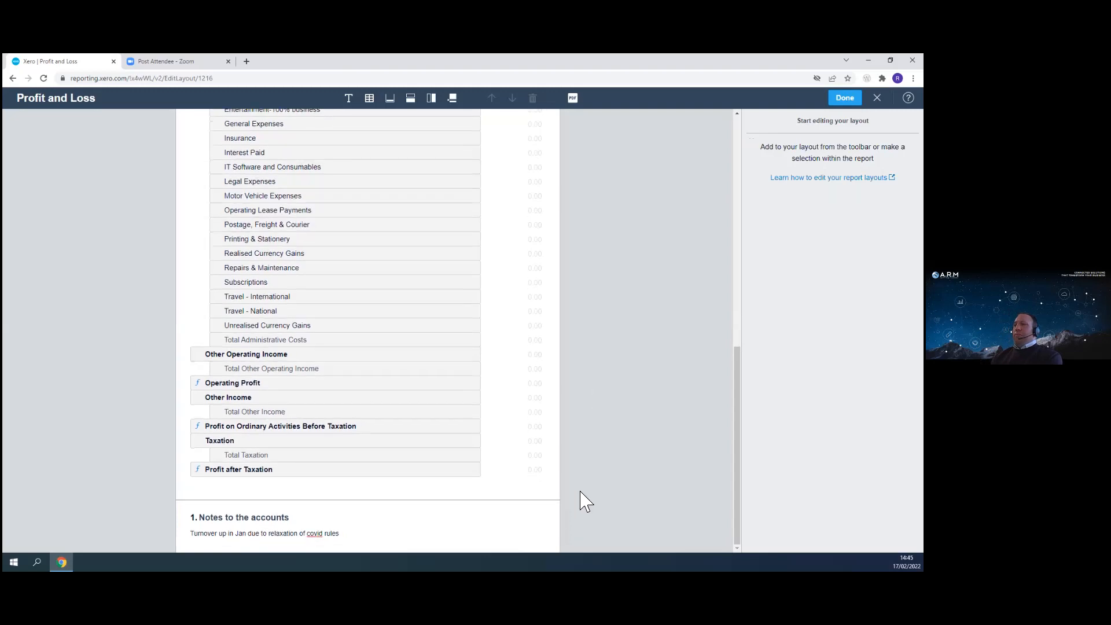
- Insert a new schedule below the notes and expand the Office Costs group to view its accounts
scroll(563, 392, up, 7)
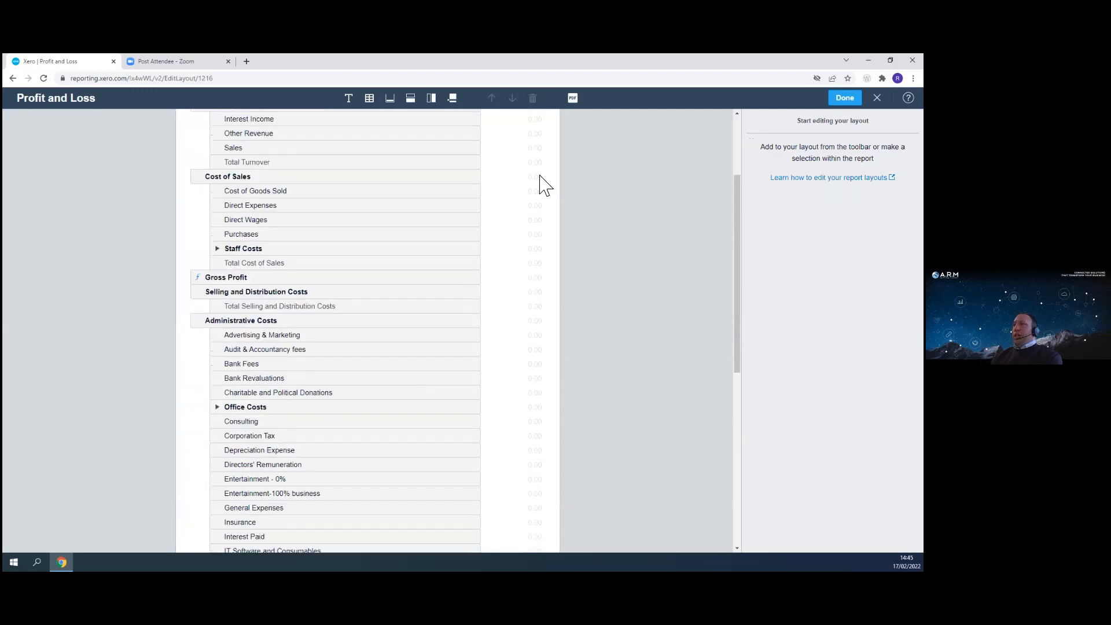
click(370, 103)
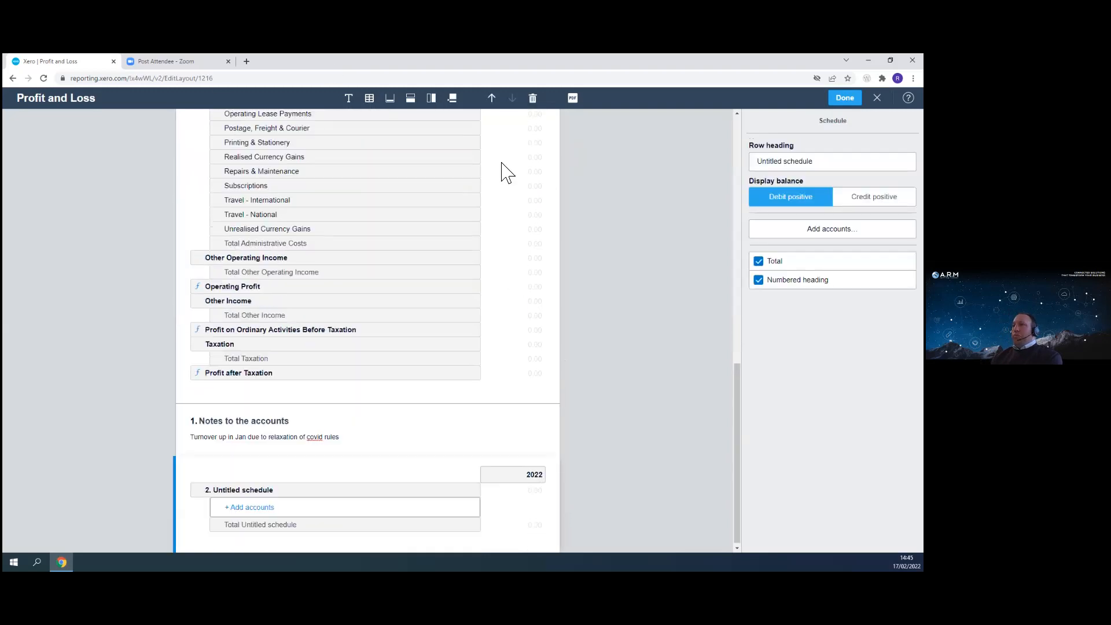
scroll(593, 403, up, 6)
scroll(173, 341, up, 1)
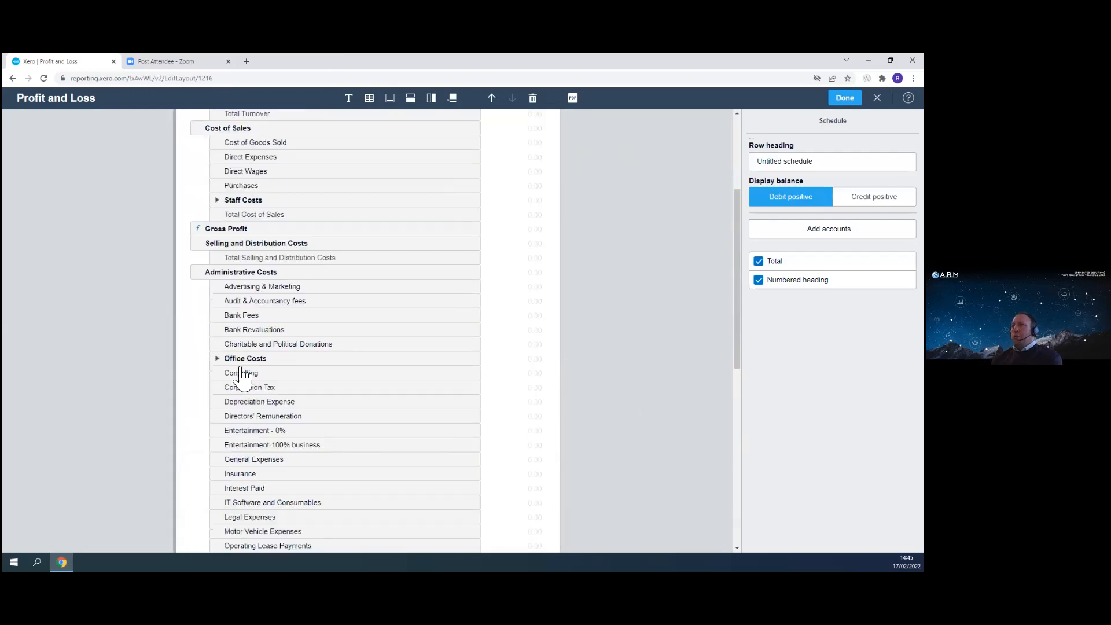
click(226, 360)
click(218, 359)
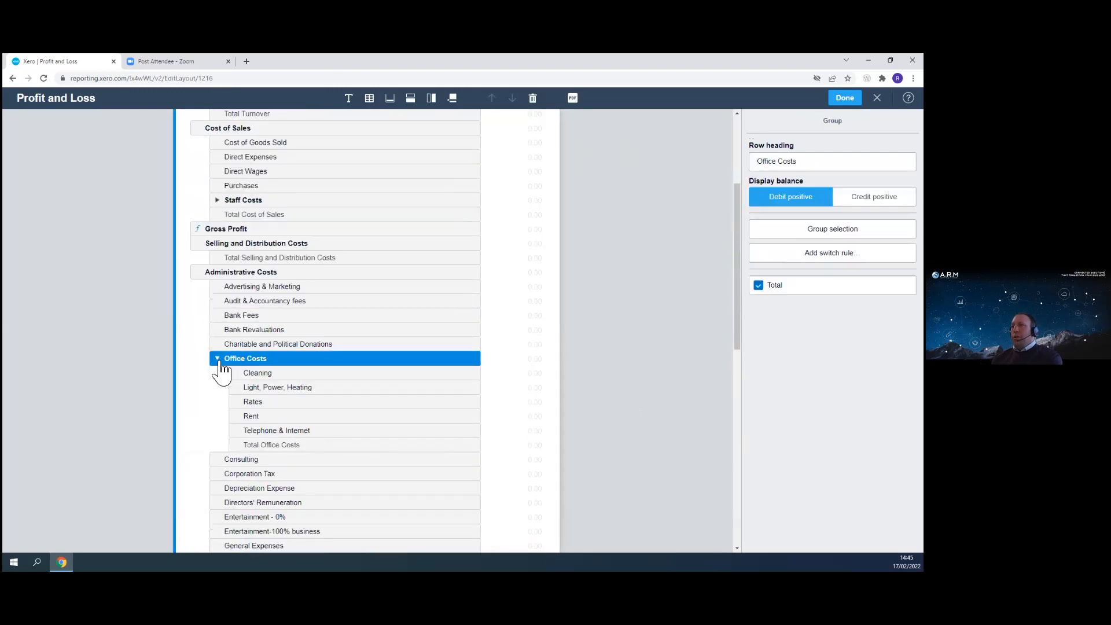
scroll(604, 348, down, 9)
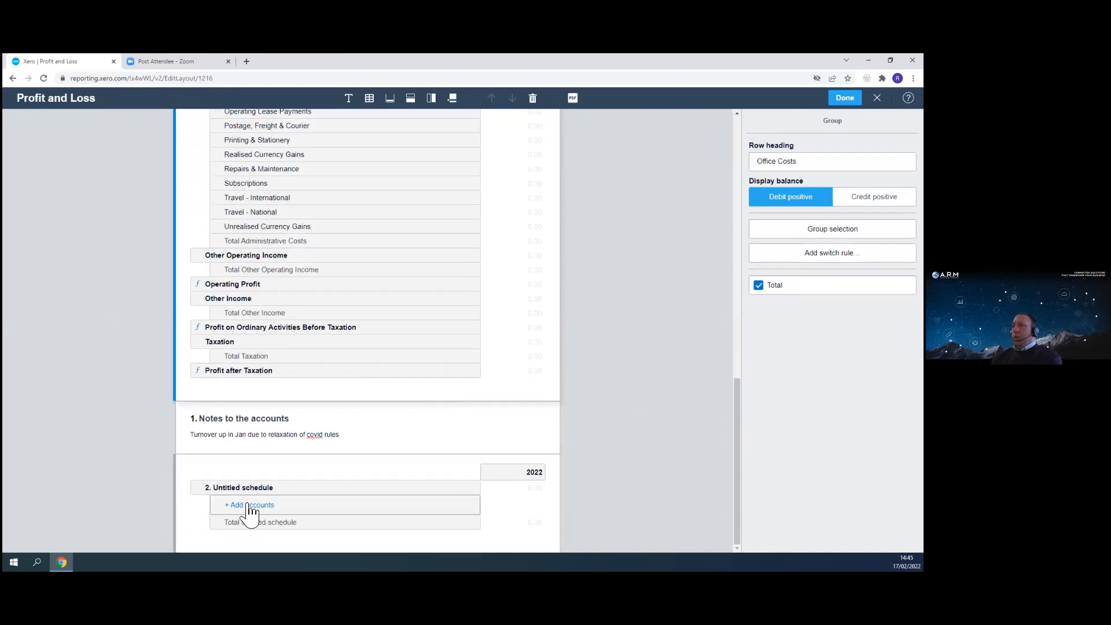
- Add the Rent, Rates, Cleaning and Light, Power, Heating accounts to the untitled schedule
click(245, 509)
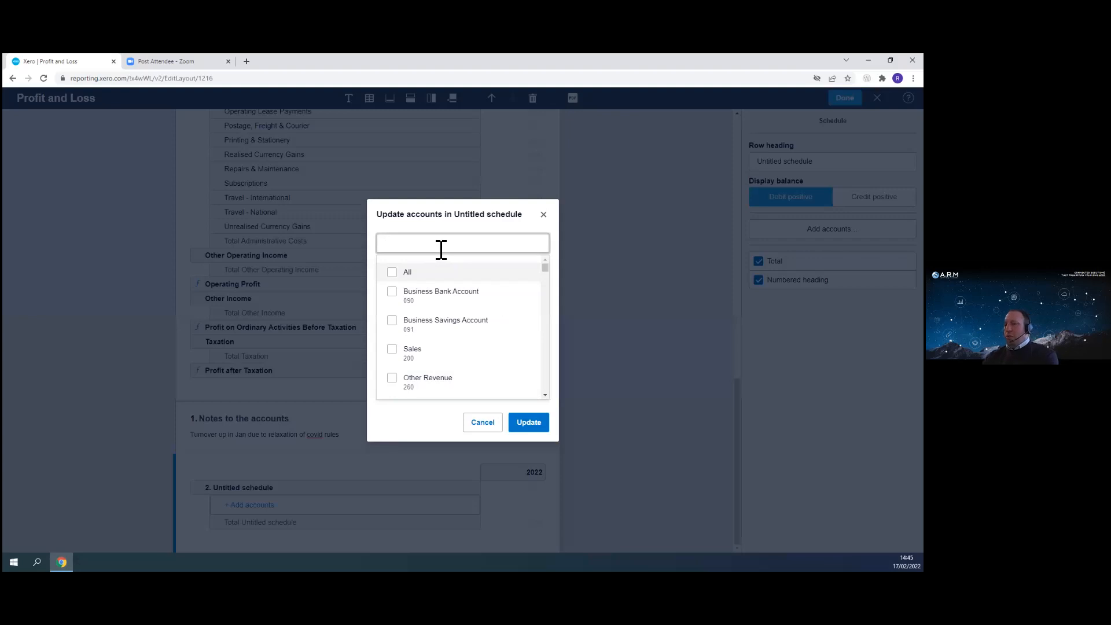
text(rent)
click(392, 273)
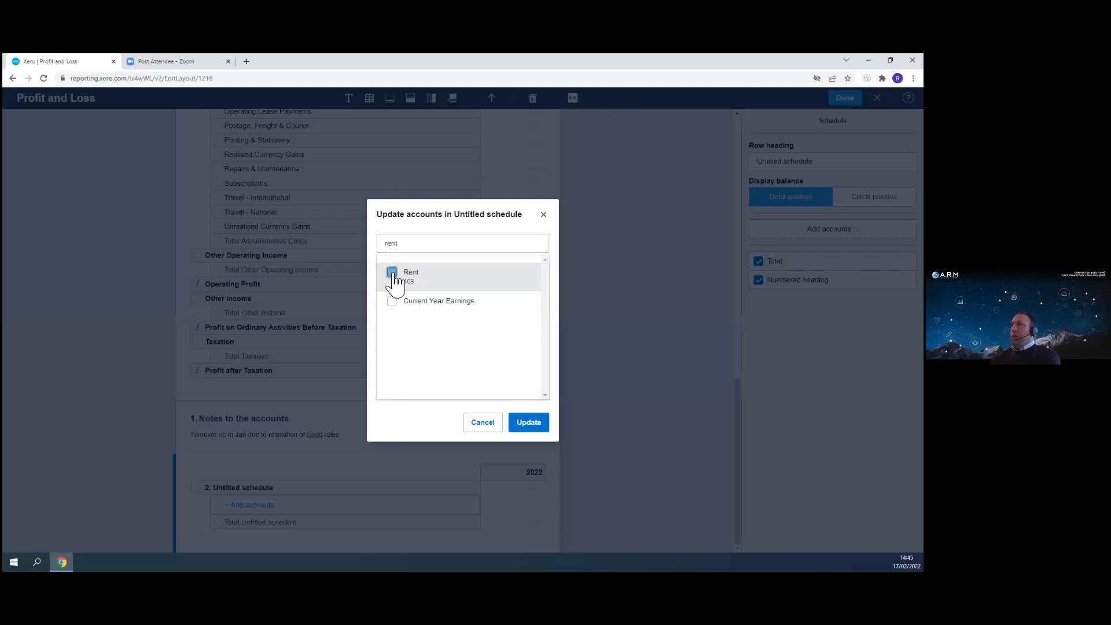
drag(418, 245, 369, 251)
text(rates)
click(392, 273)
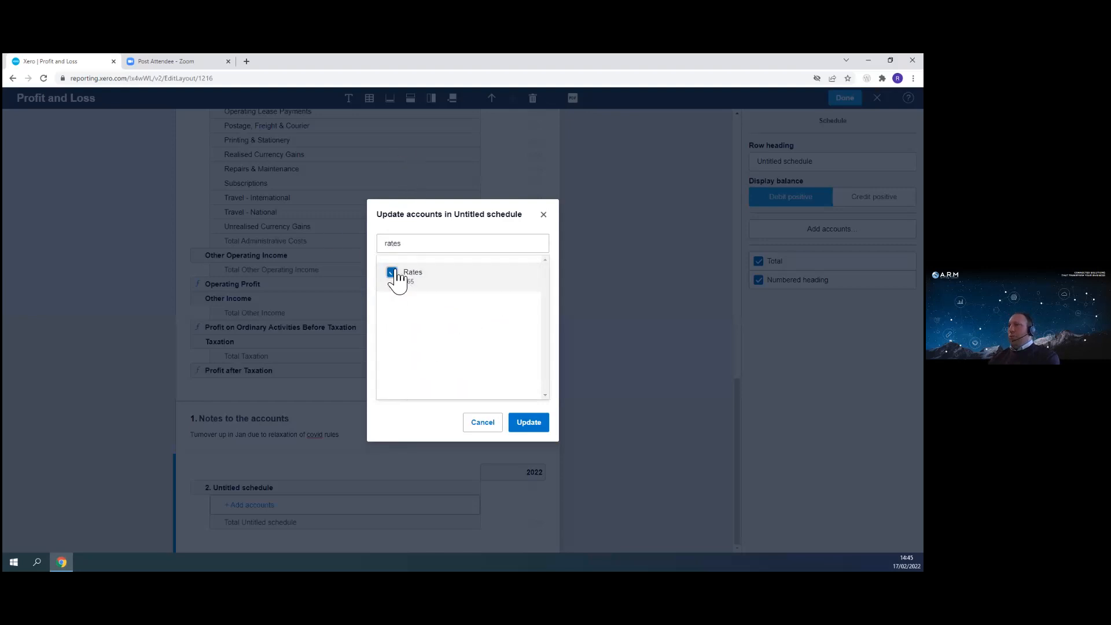
drag(423, 245, 364, 241)
text(clea)
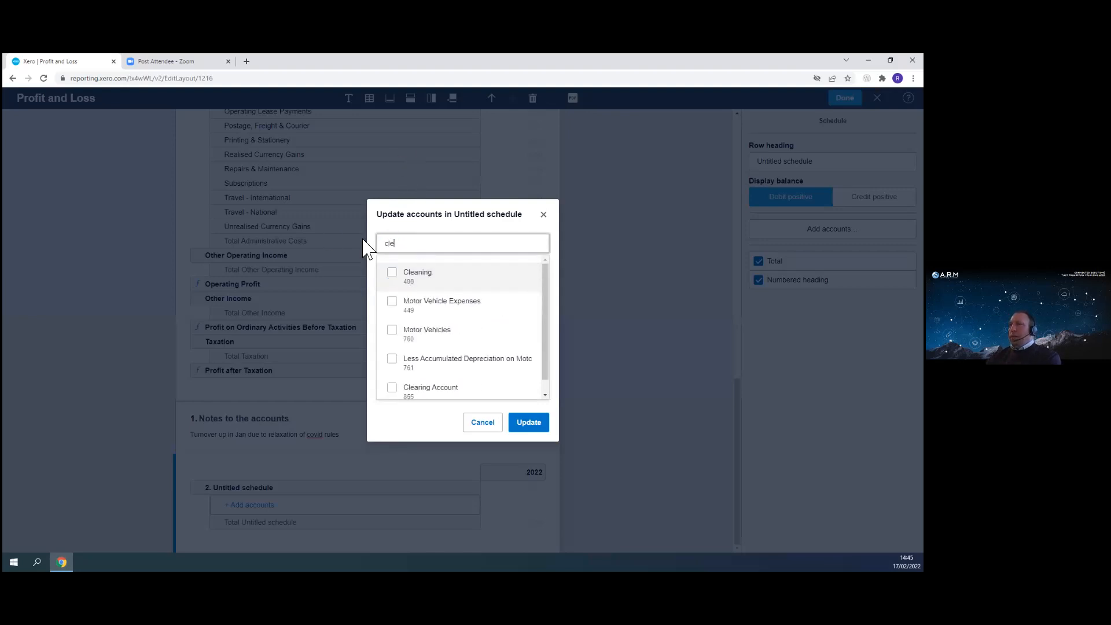
click(392, 272)
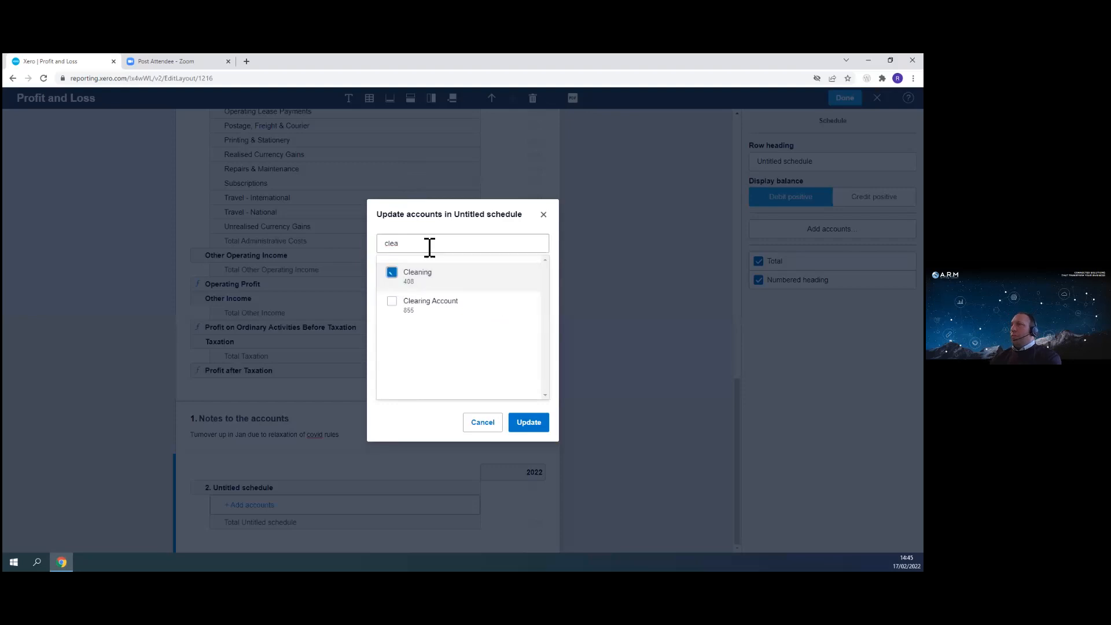
drag(429, 244, 342, 245)
text(heat)
click(393, 273)
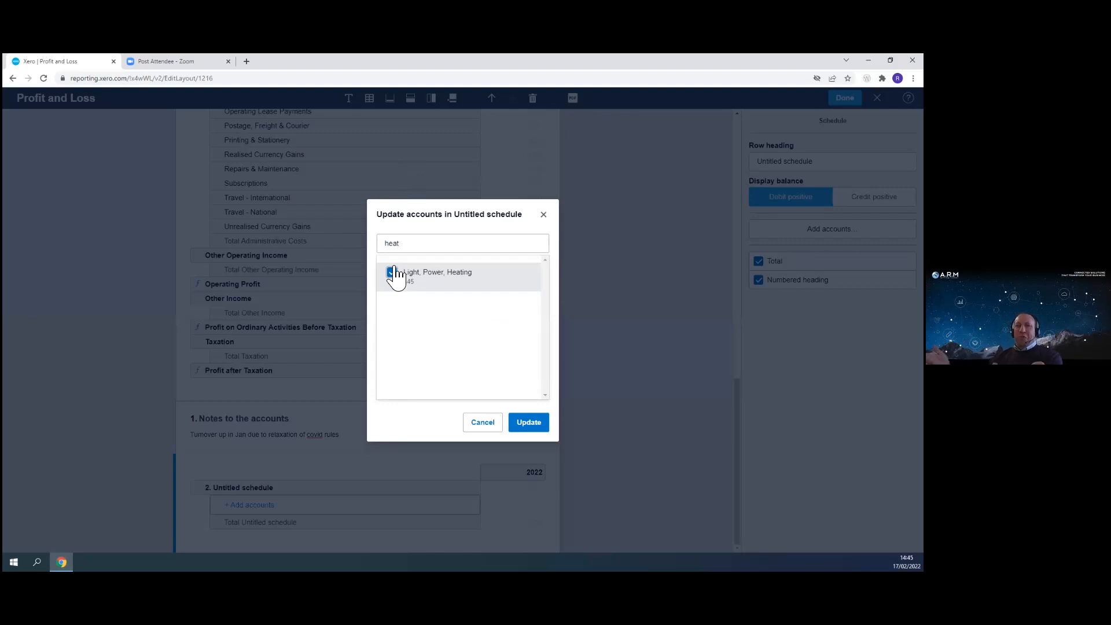
click(536, 426)
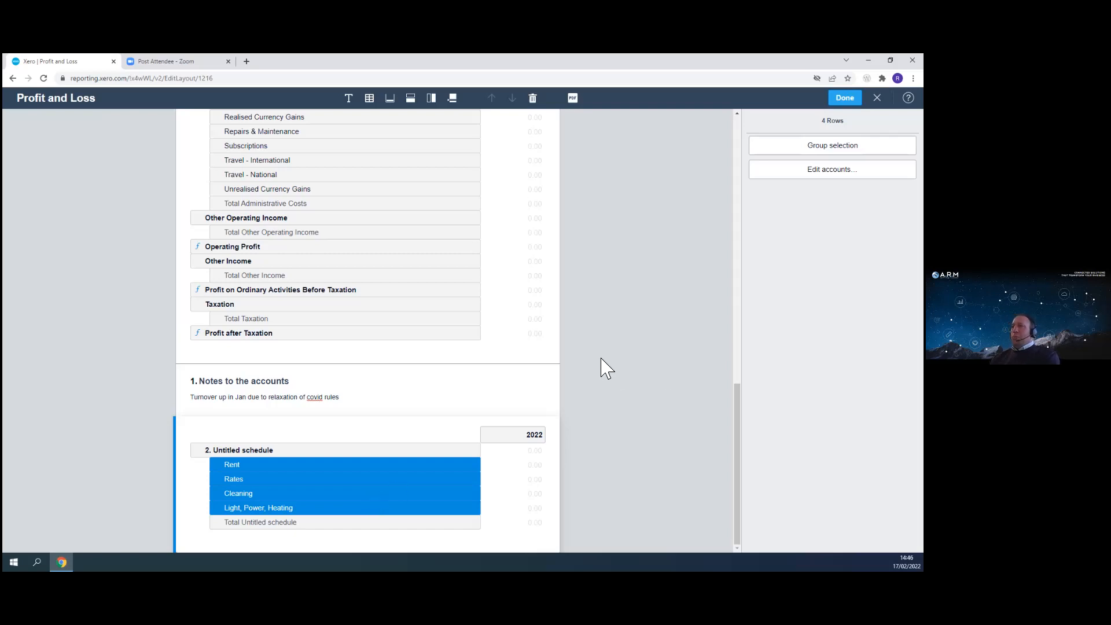
scroll(613, 440, up, 3)
scroll(623, 475, down, 3)
click(625, 379)
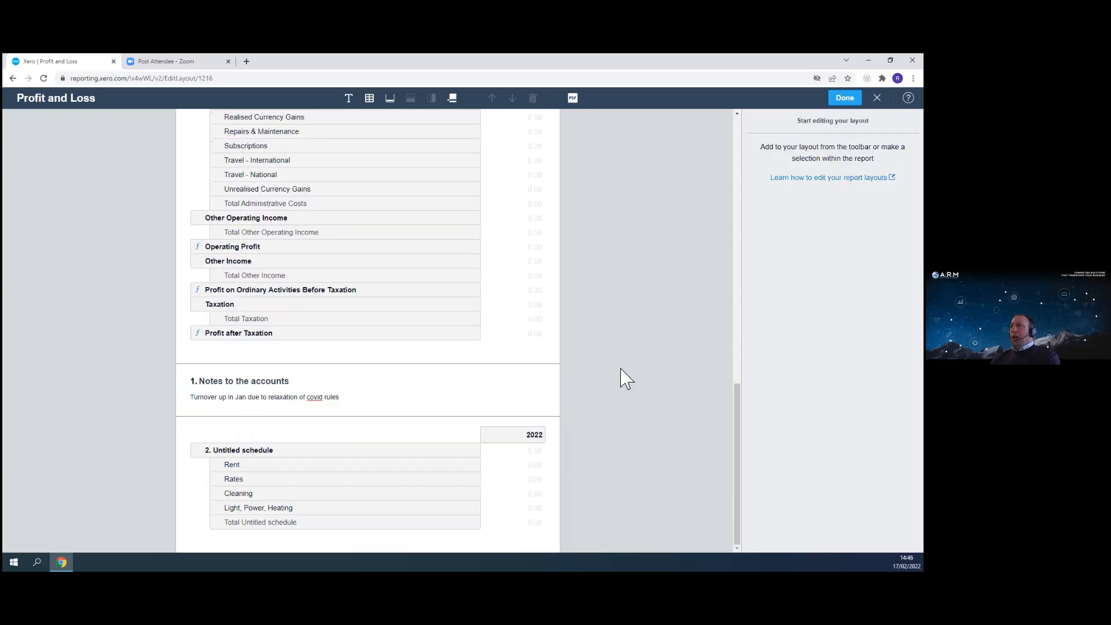
scroll(611, 417, up, 12)
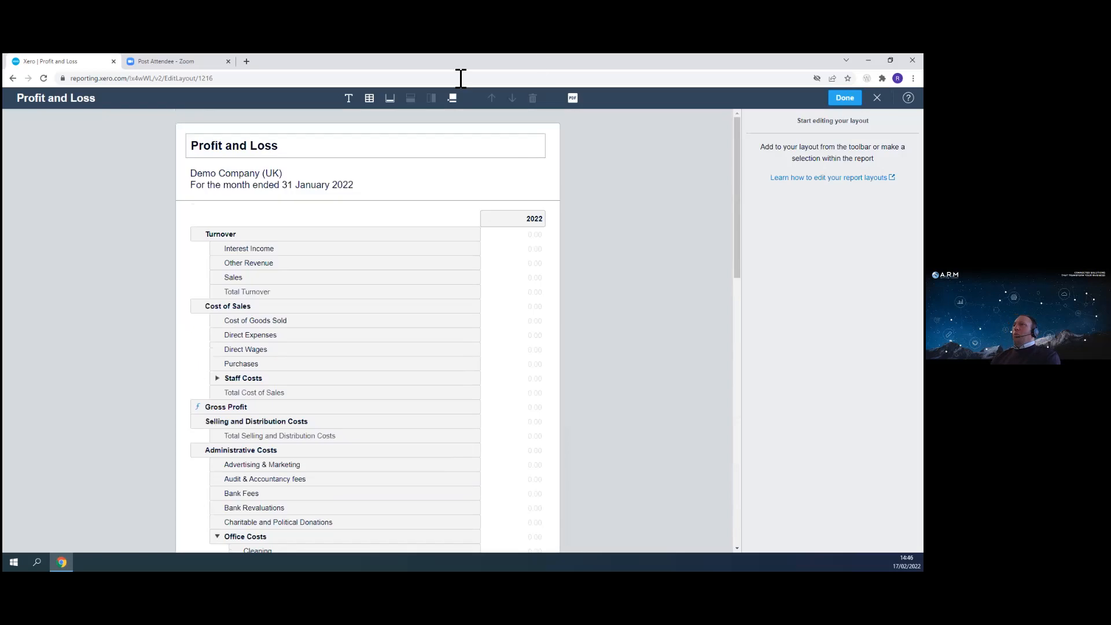
click(391, 104)
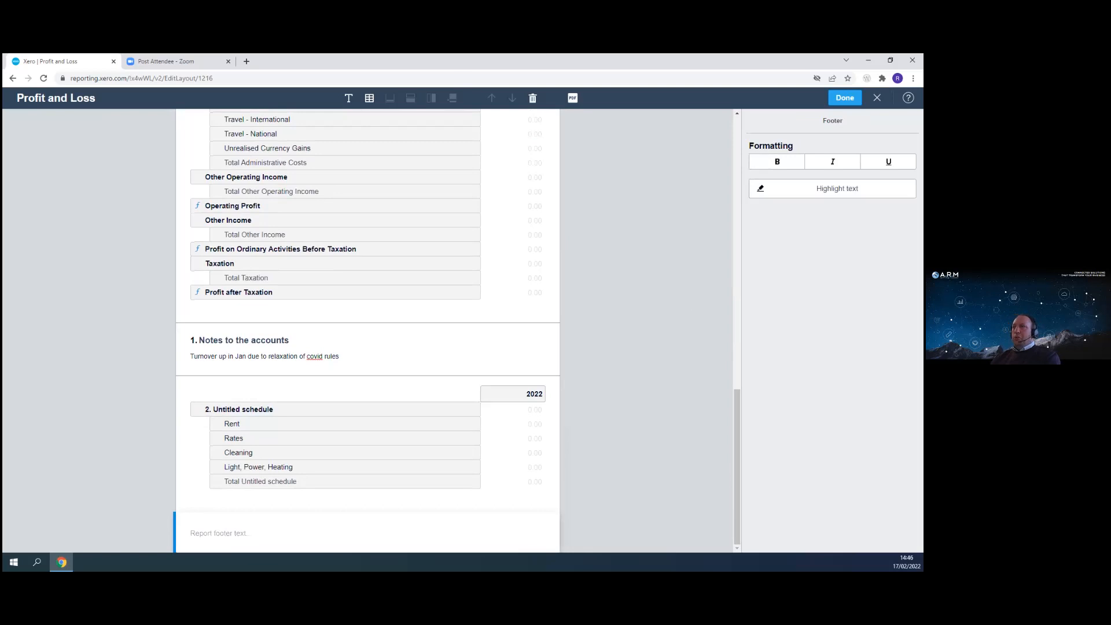
click(270, 535)
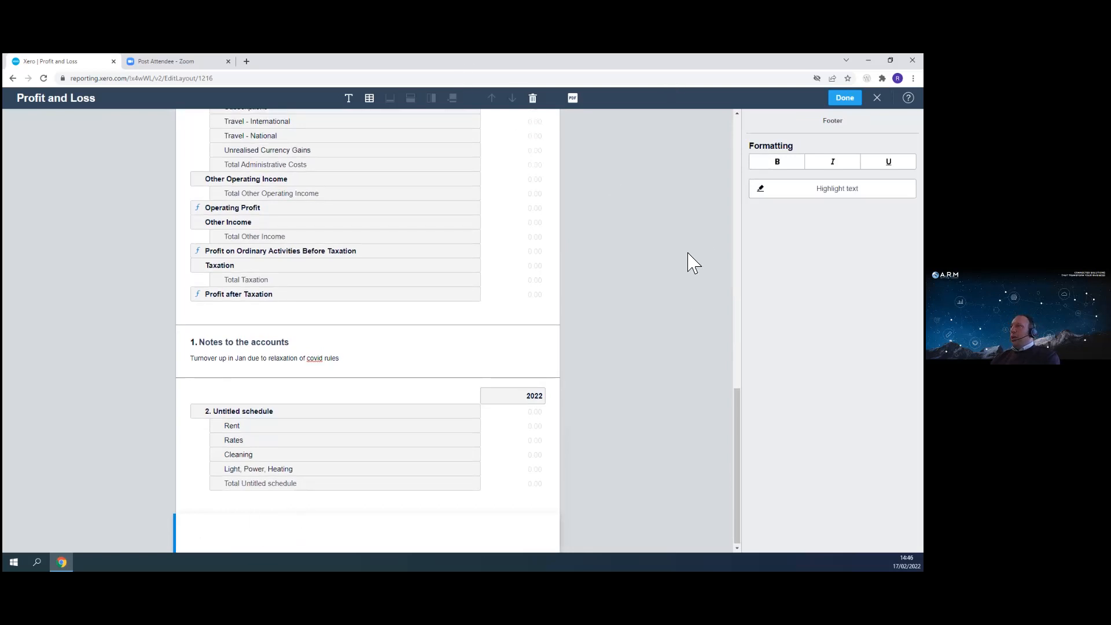
click(533, 99)
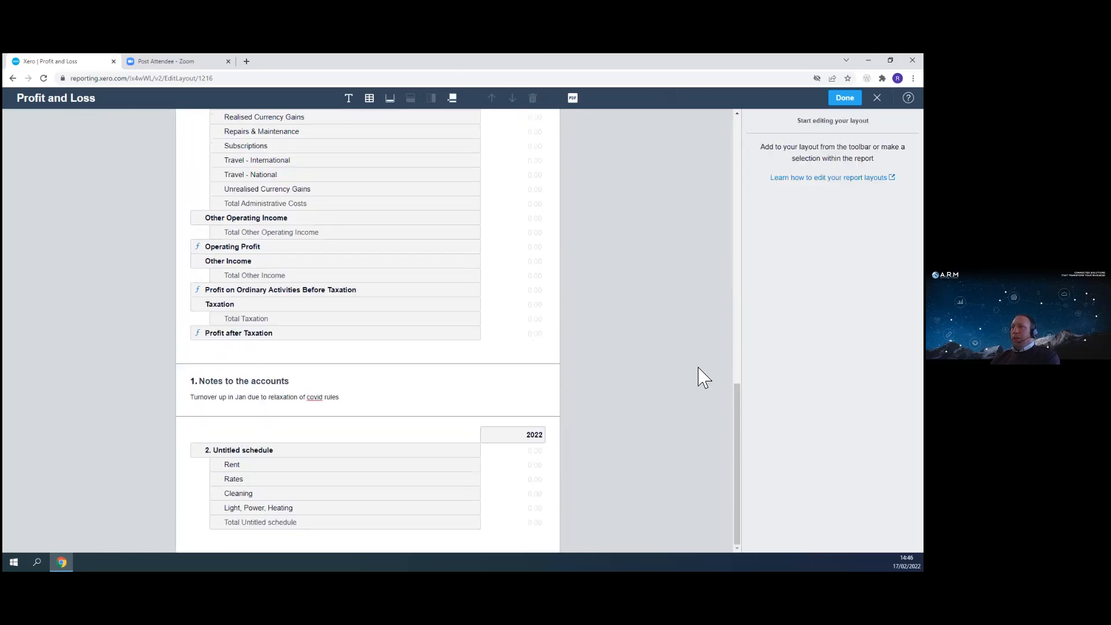
- Try reordering the report blocks, moving the notes below the schedule and then the schedule back below the notes
scroll(628, 298, up, 5)
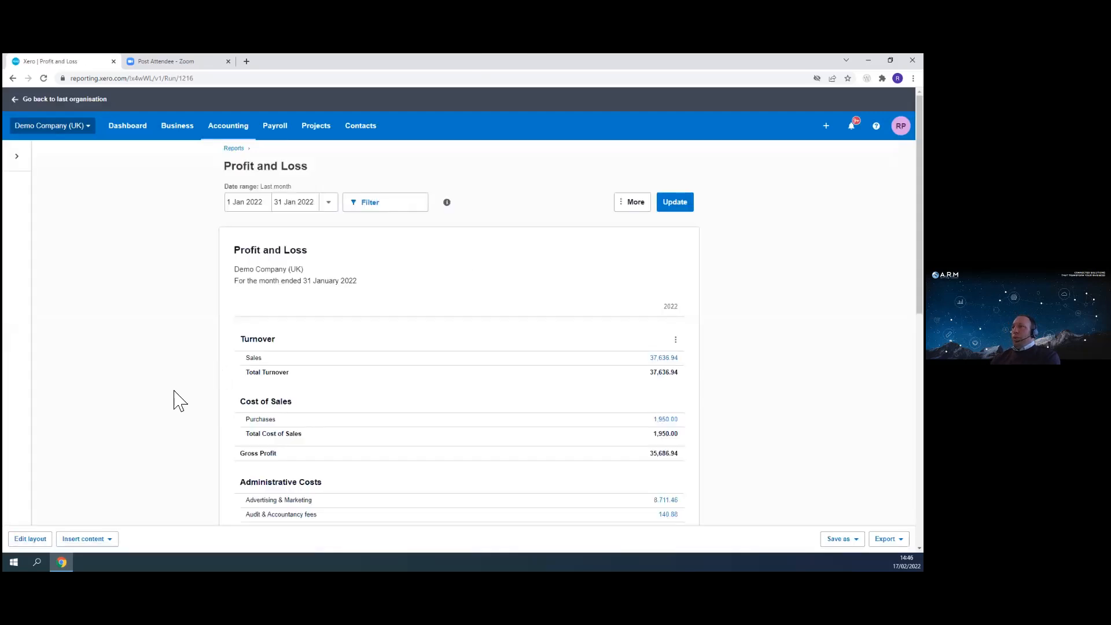
scroll(497, 335, down, 8)
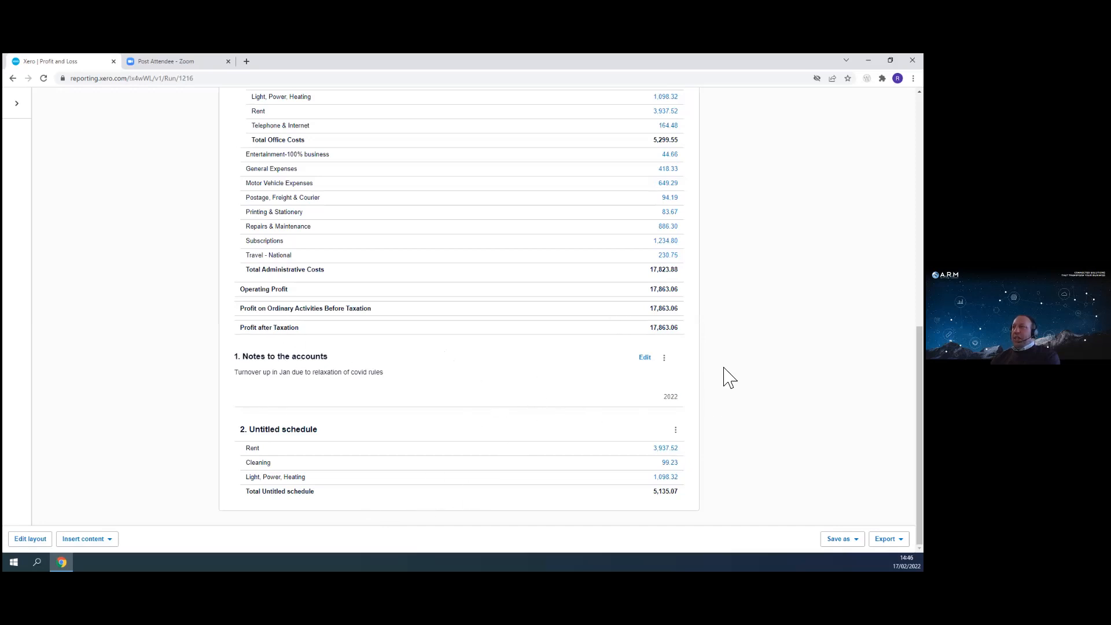
click(664, 359)
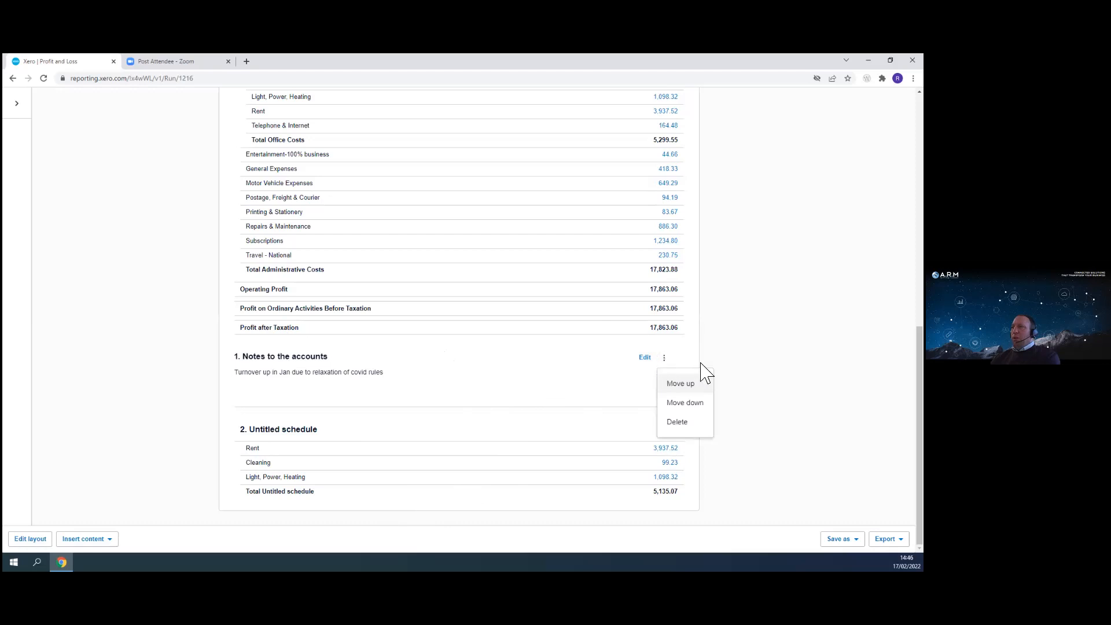
click(689, 403)
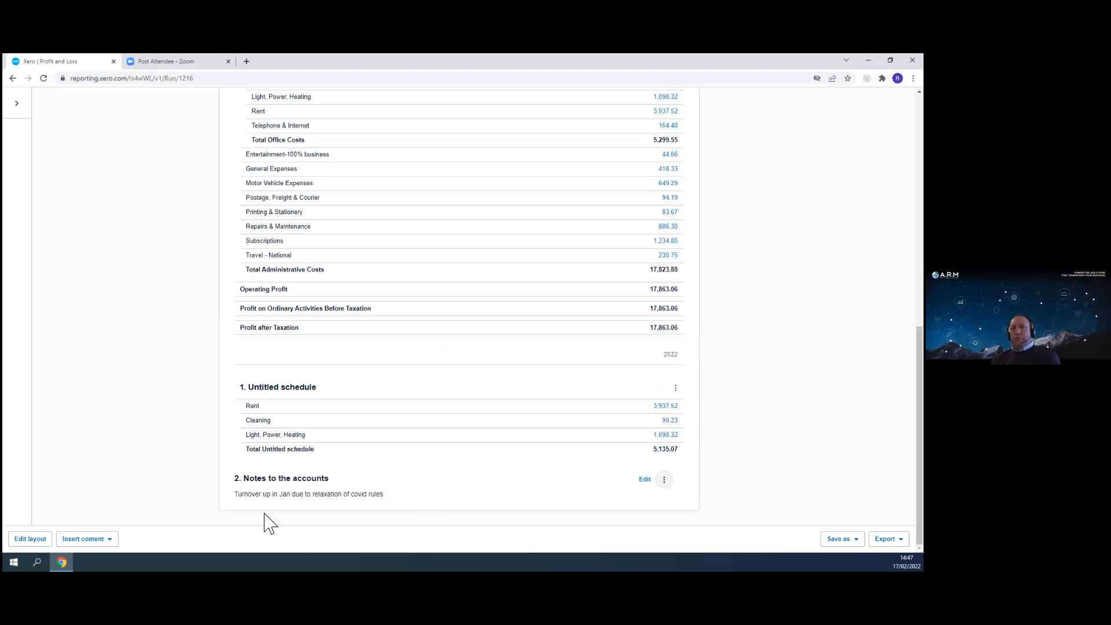
click(676, 388)
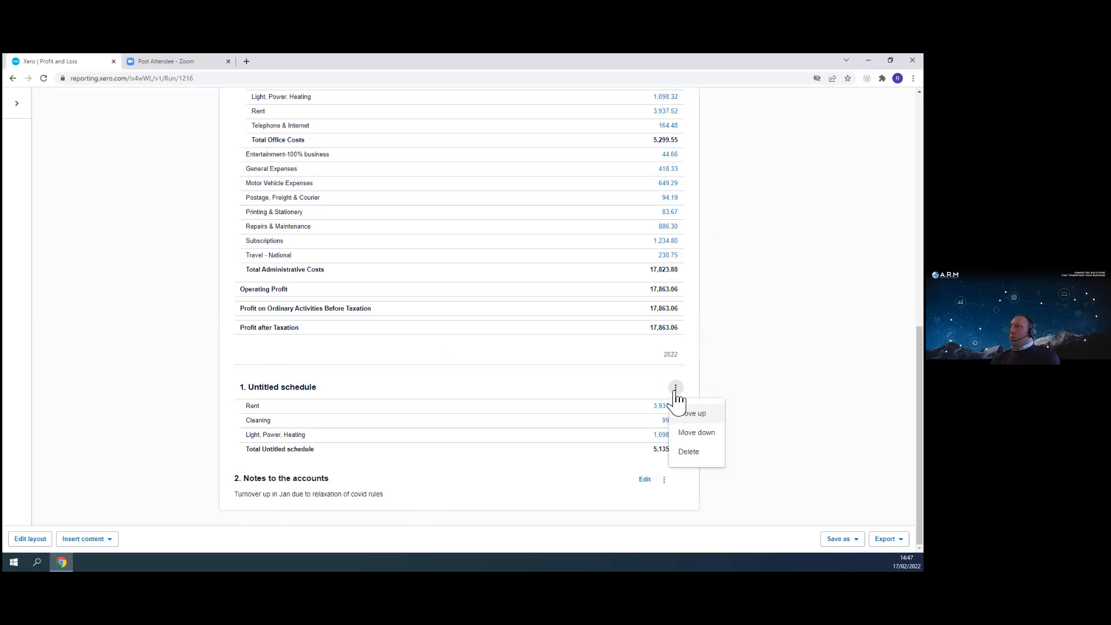
click(698, 433)
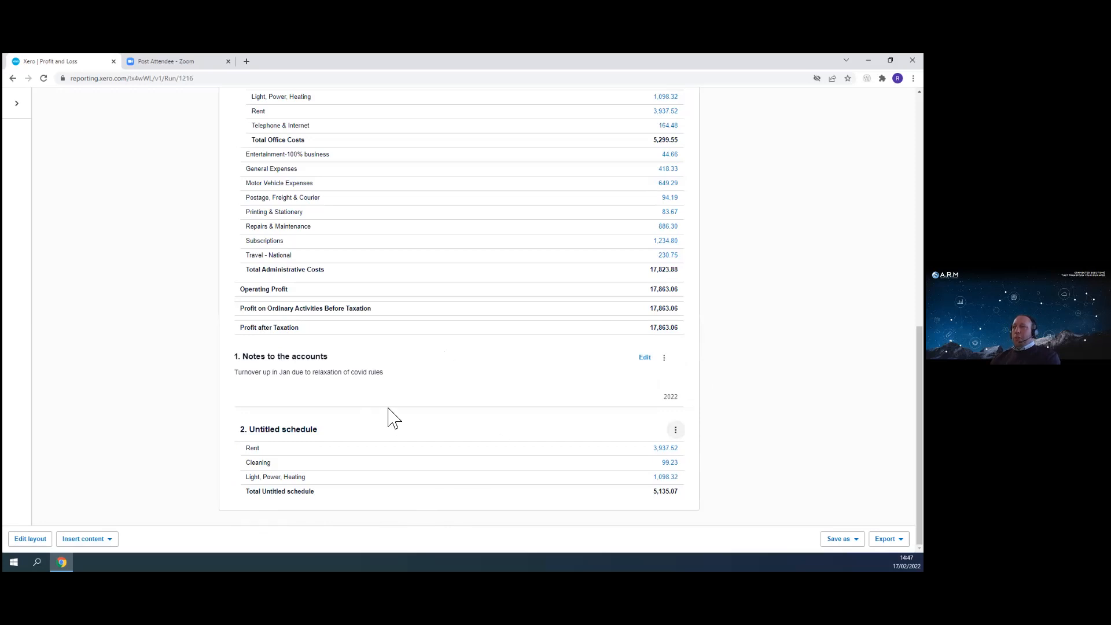
- Reopen the Profit and Loss layout editor
scroll(395, 418, up, 15)
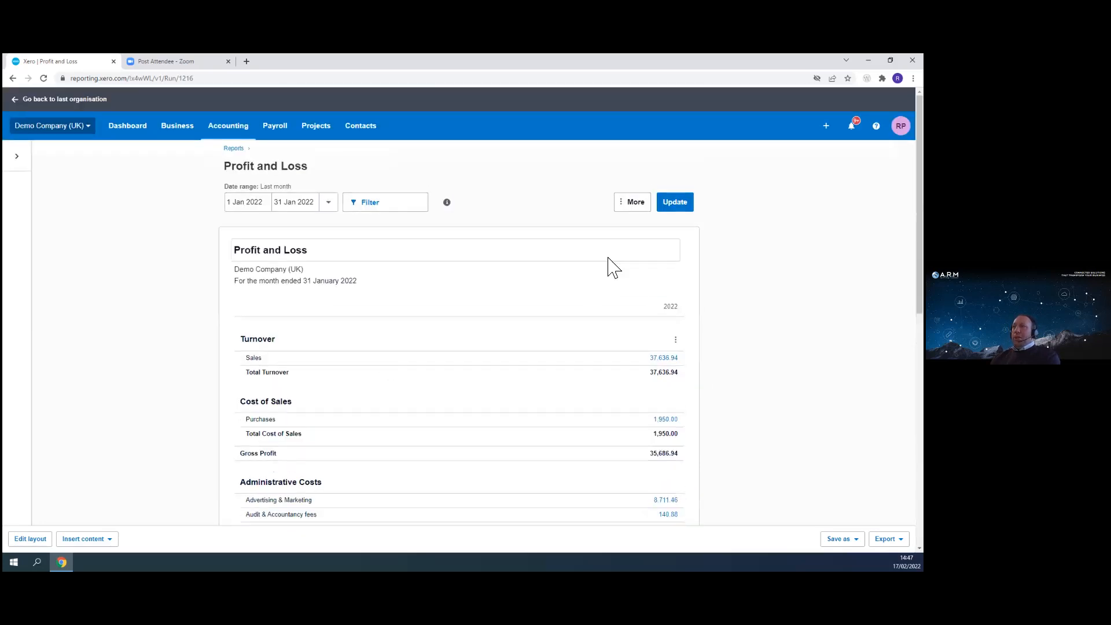
click(30, 539)
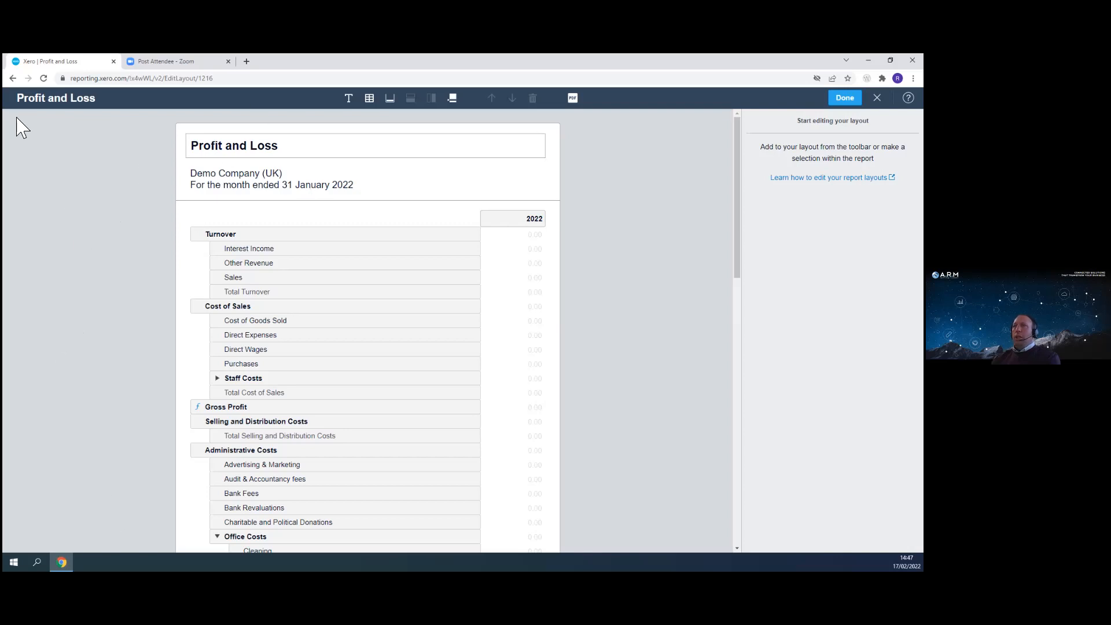
- Leave the layout editor and open the custom report Profit and Loss Play Around from the Reports area
click(13, 79)
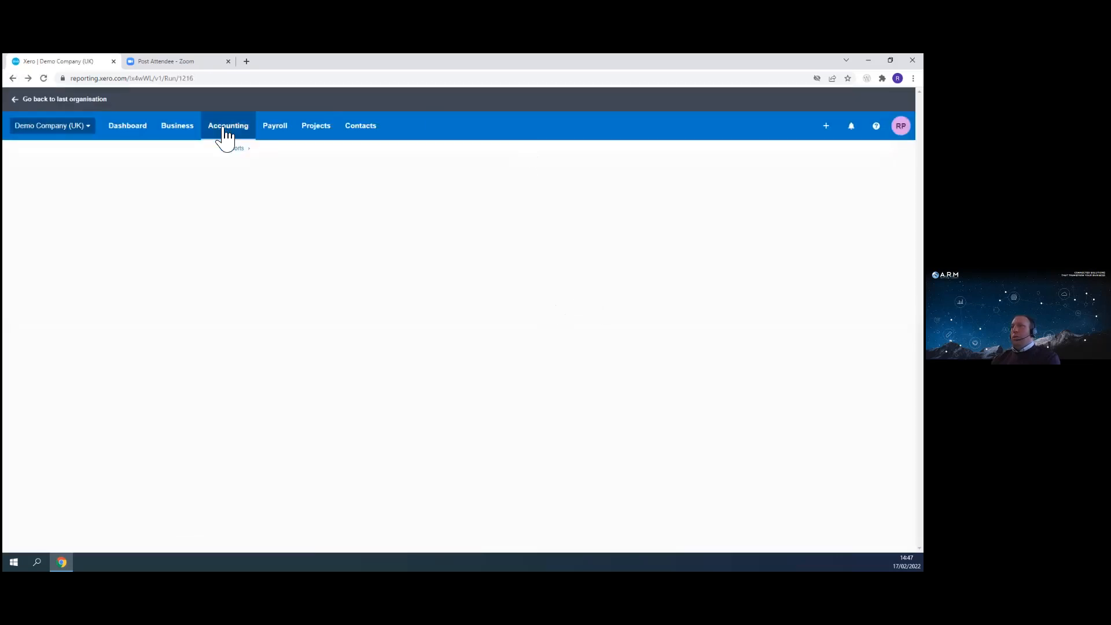
click(227, 129)
click(220, 177)
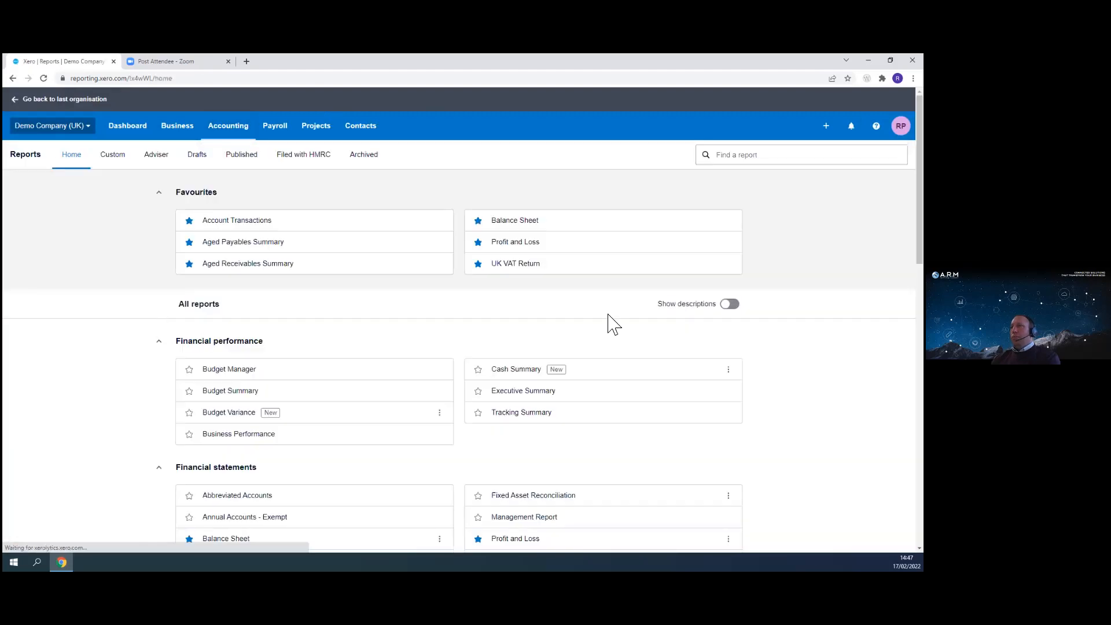
click(113, 155)
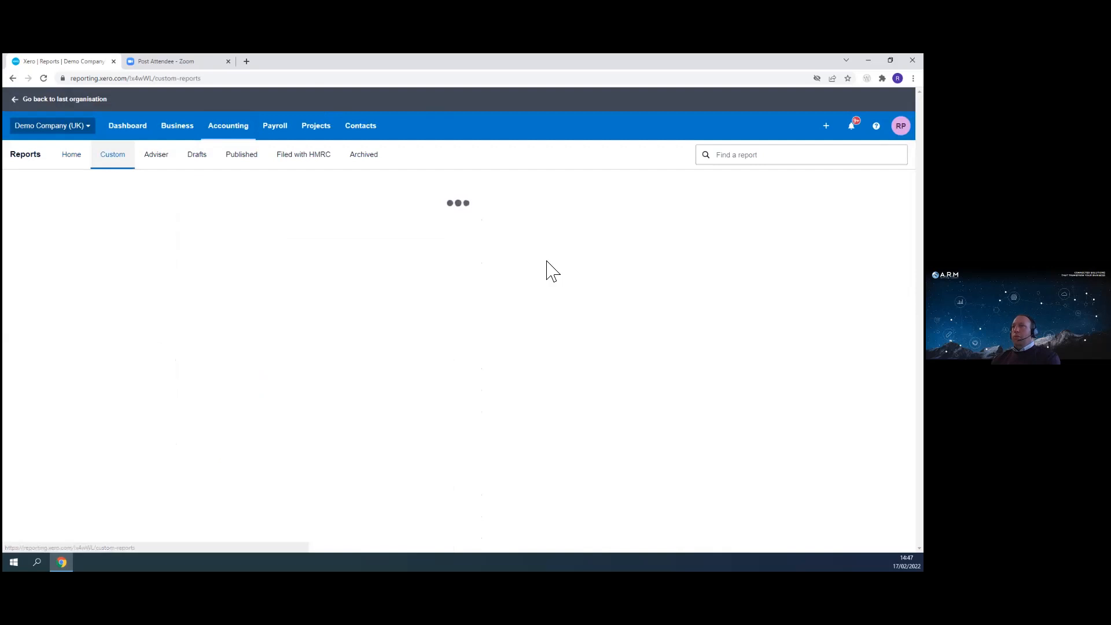
click(538, 231)
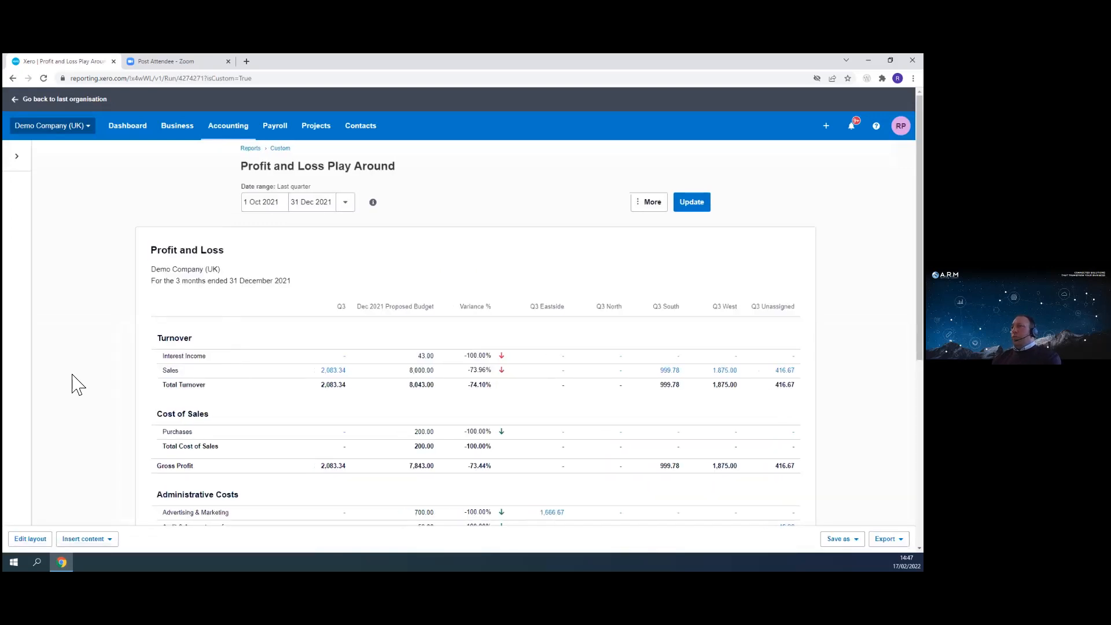
- Open the report's layout editor and review its rows and the Gross Profit formula
scroll(400, 364, down, 3)
click(32, 539)
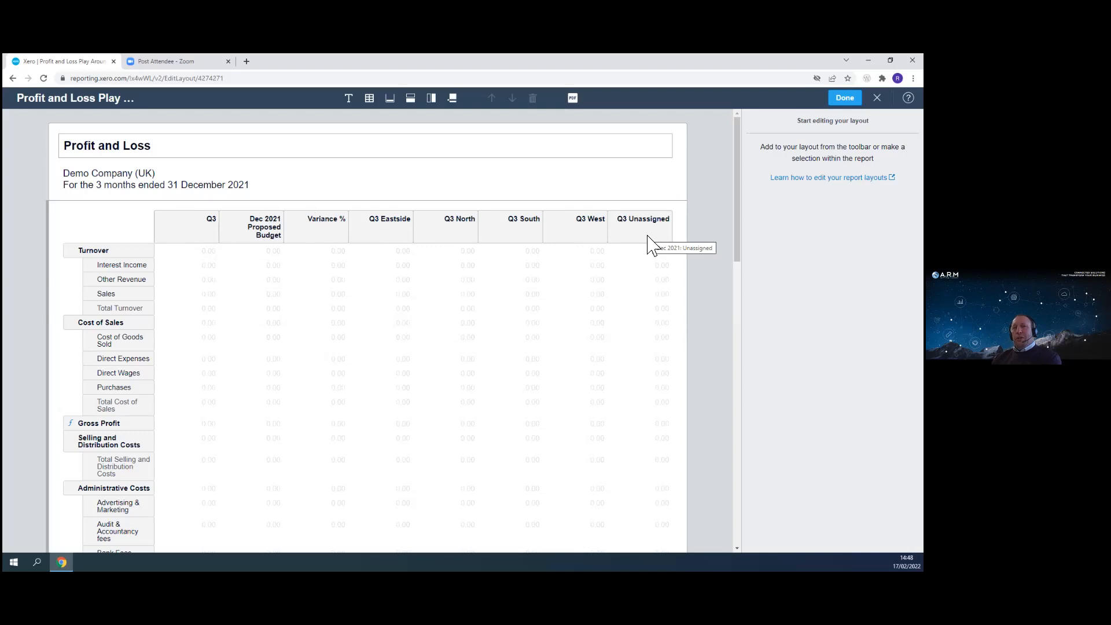
scroll(285, 391, down, 3)
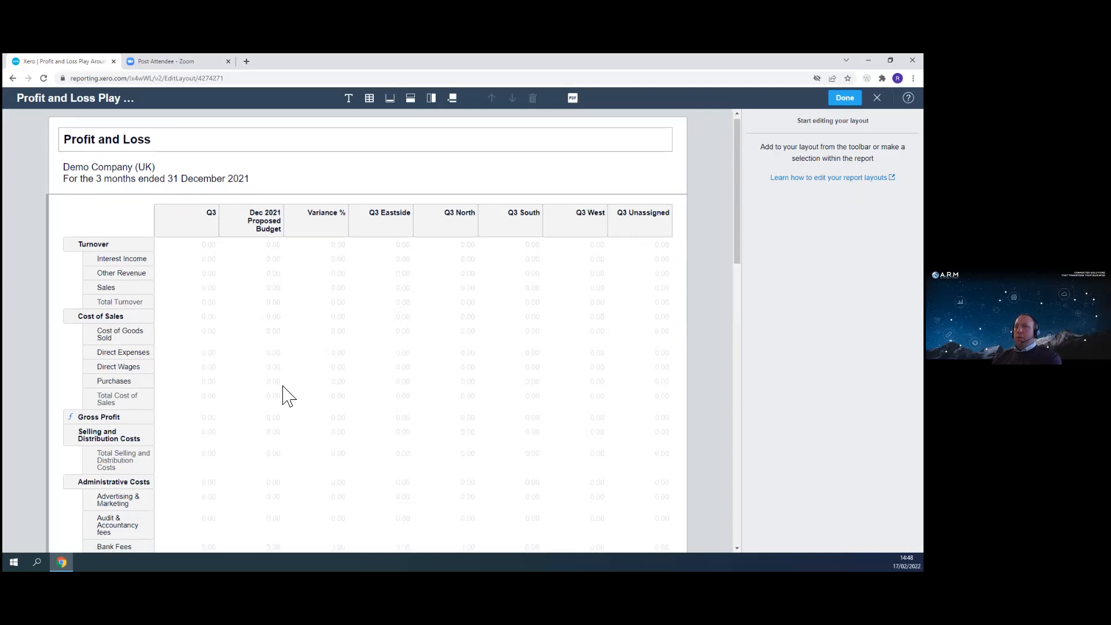
scroll(369, 265, down, 3)
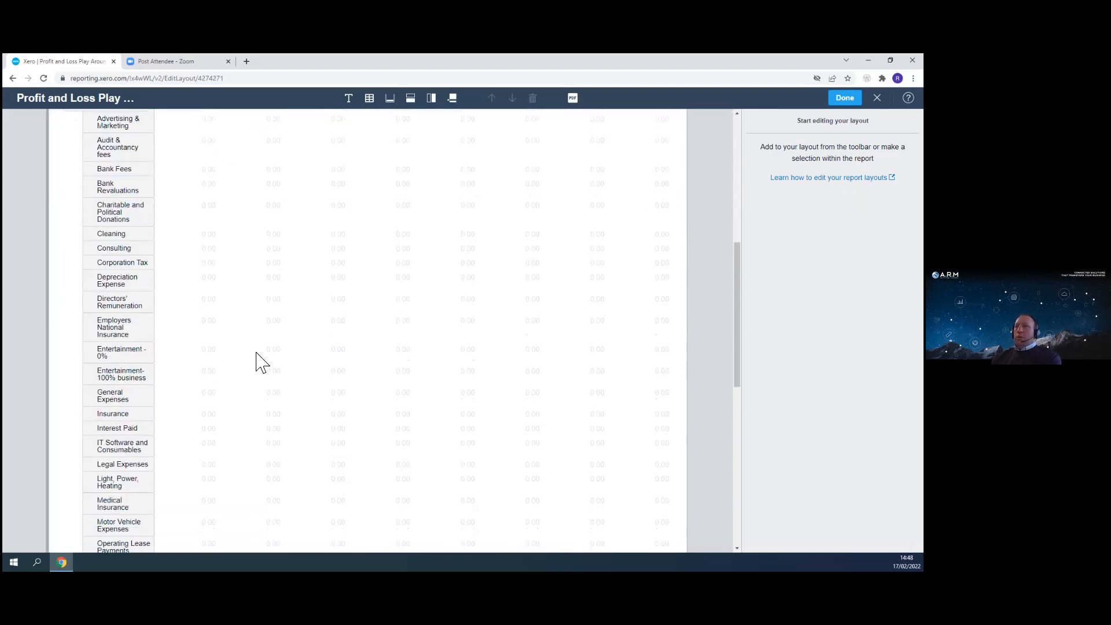
scroll(262, 362, down, 7)
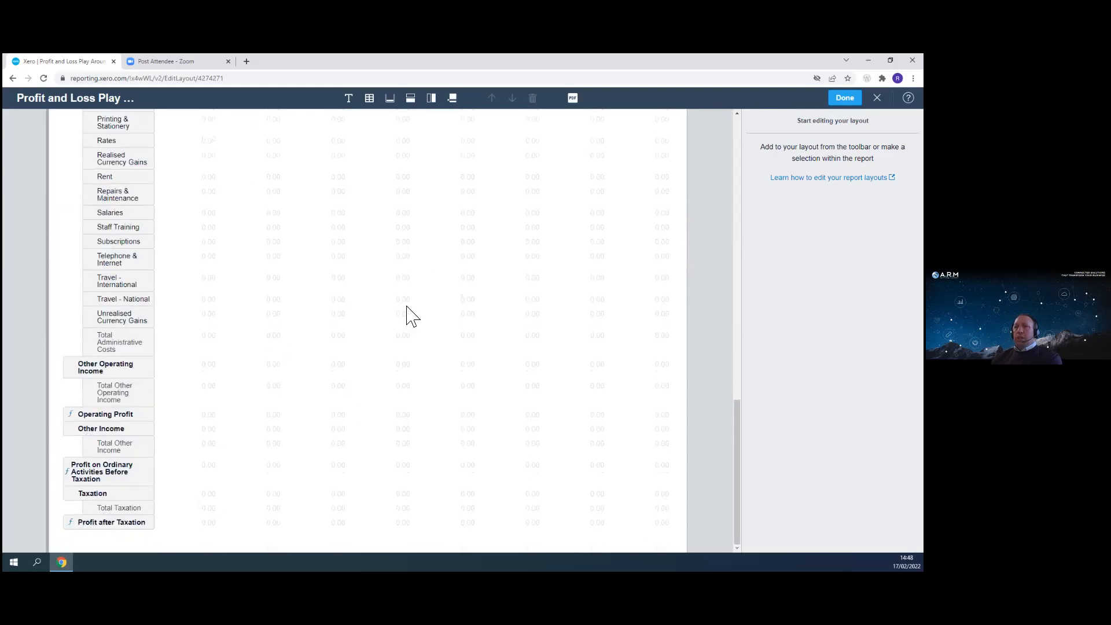
scroll(359, 377, up, 7)
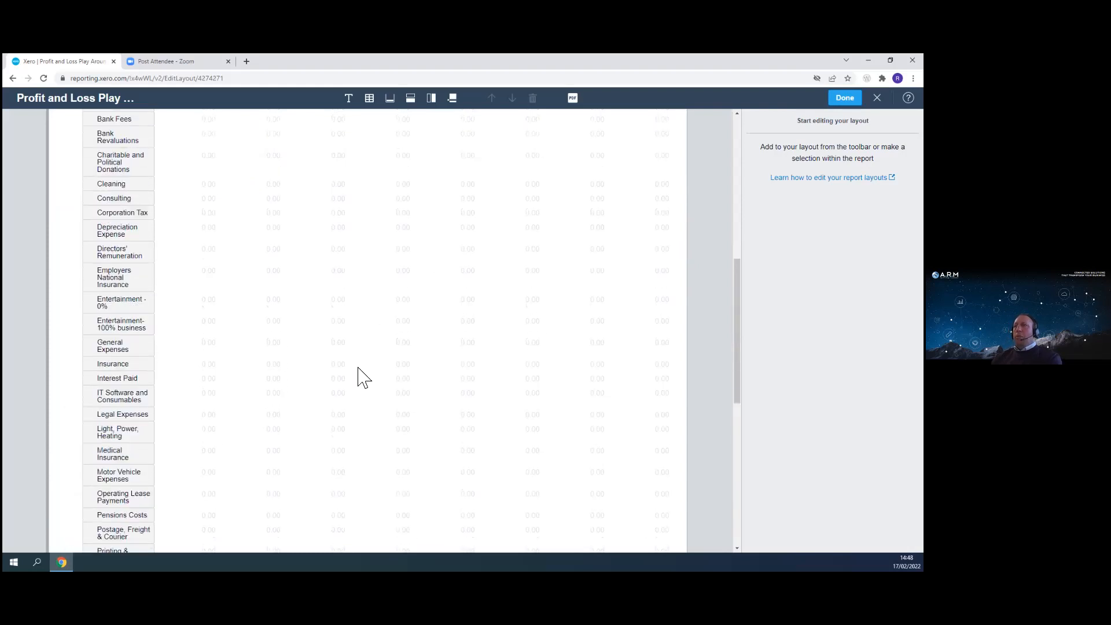
scroll(364, 370, up, 7)
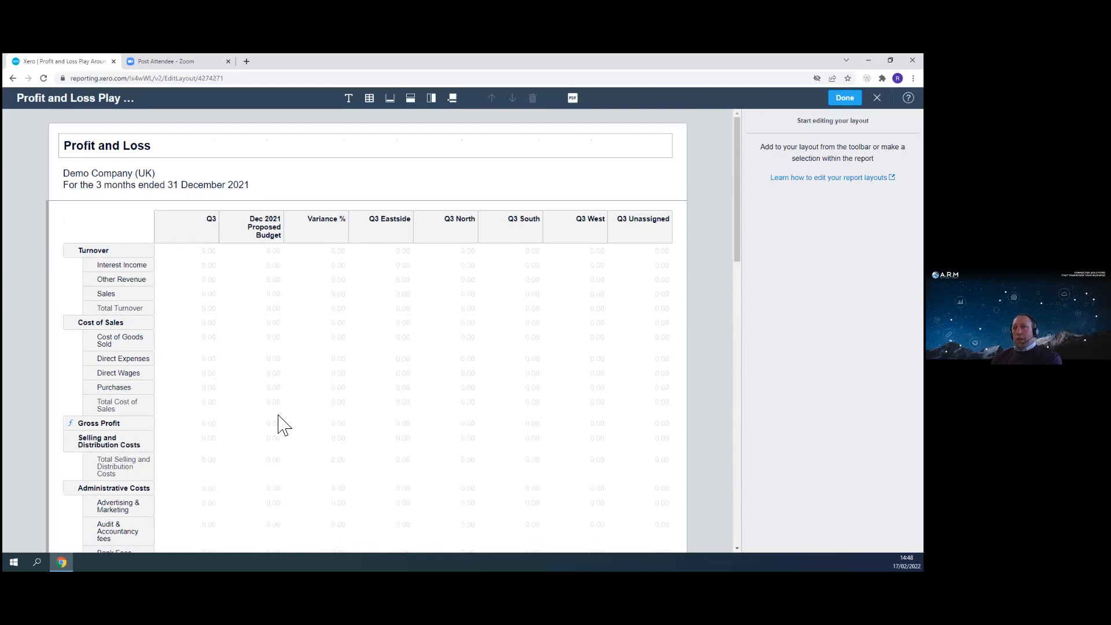
click(116, 426)
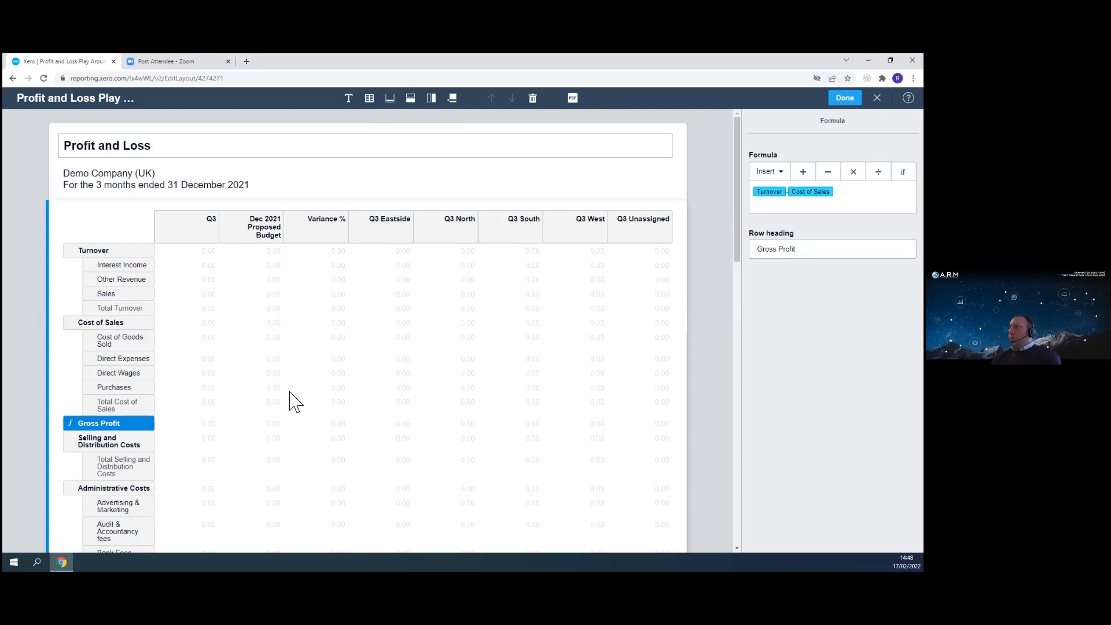
- Insert a formula row below Gross Profit and name it Gross Profit Percent
click(87, 442)
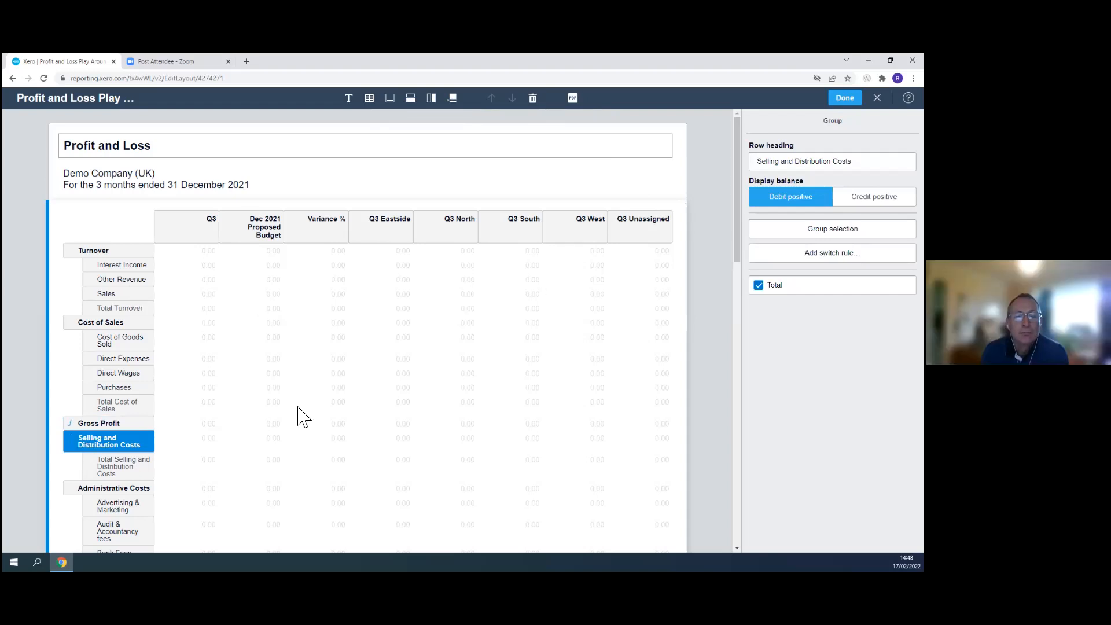
click(411, 100)
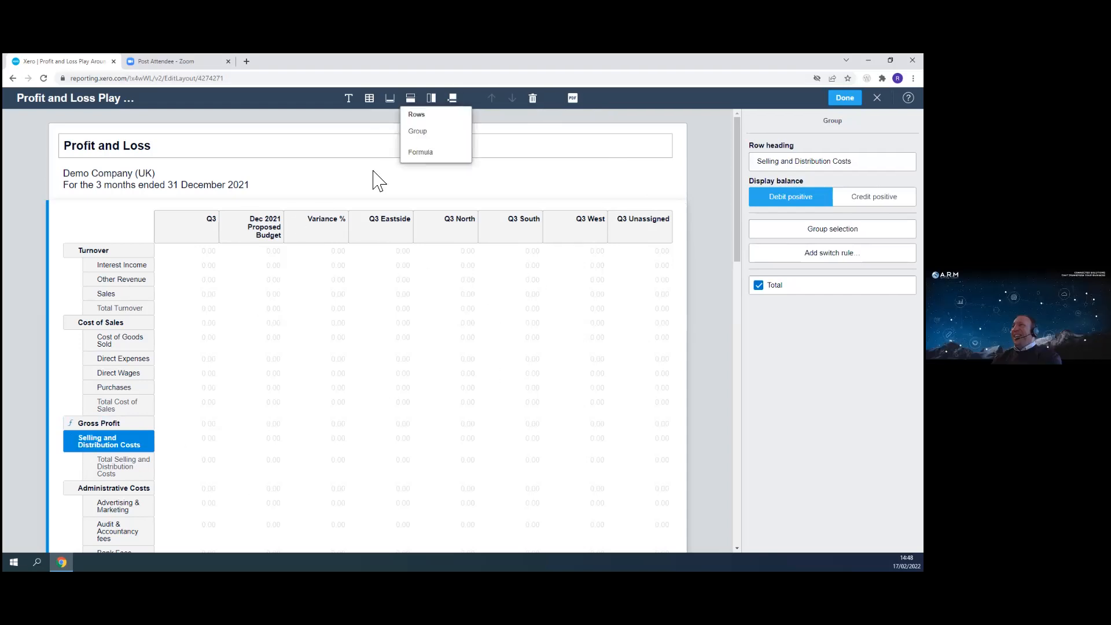
click(421, 153)
drag(122, 463, 121, 444)
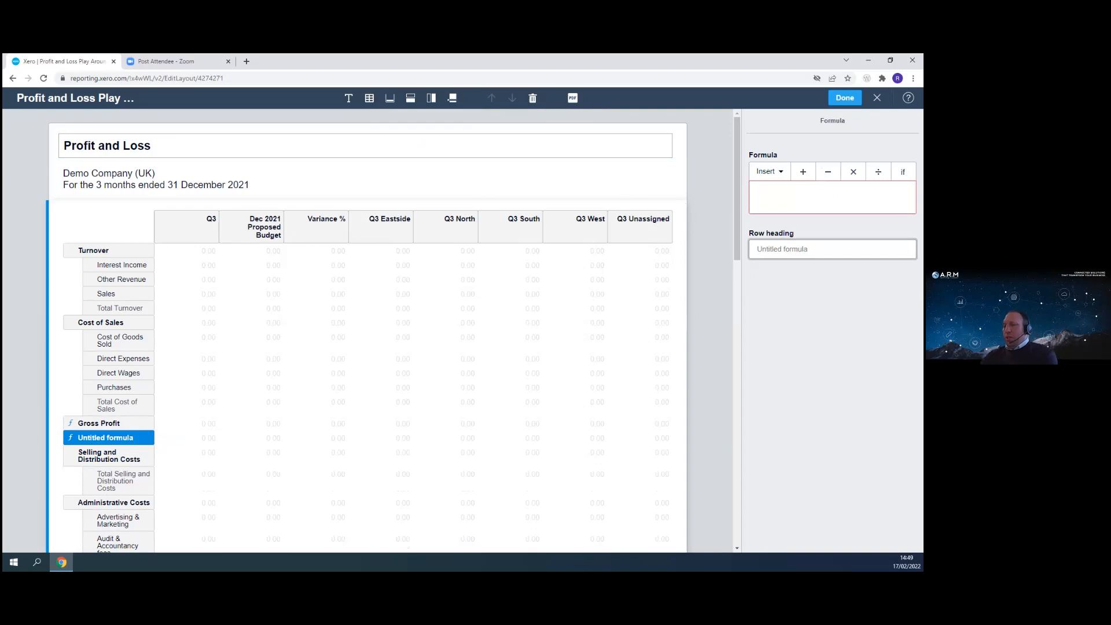
text(oss Pr)
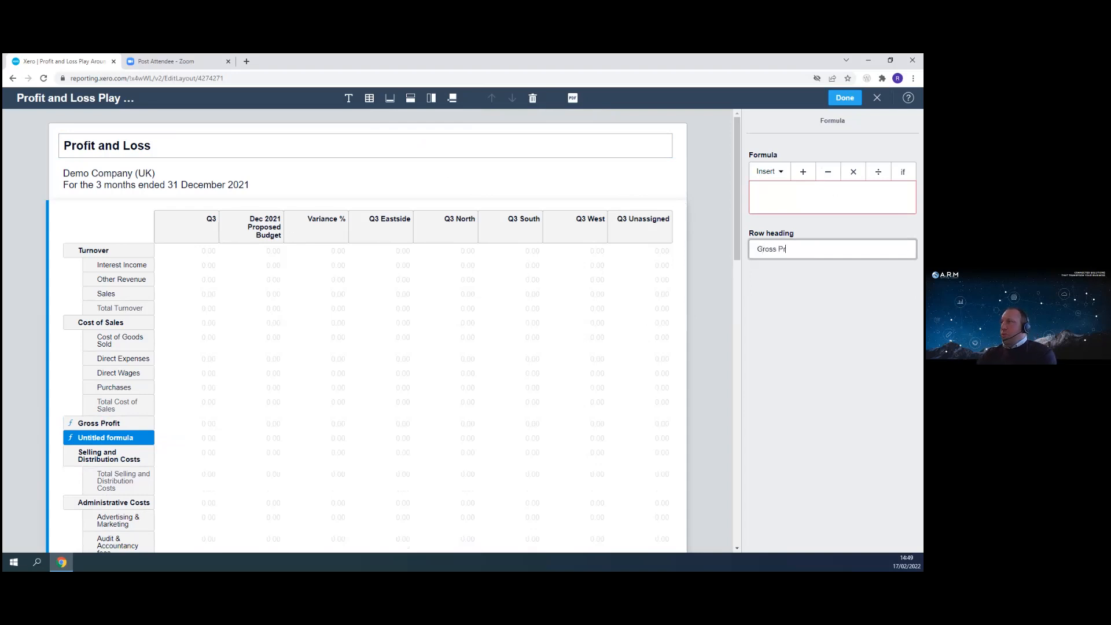
text(ofit Percent)
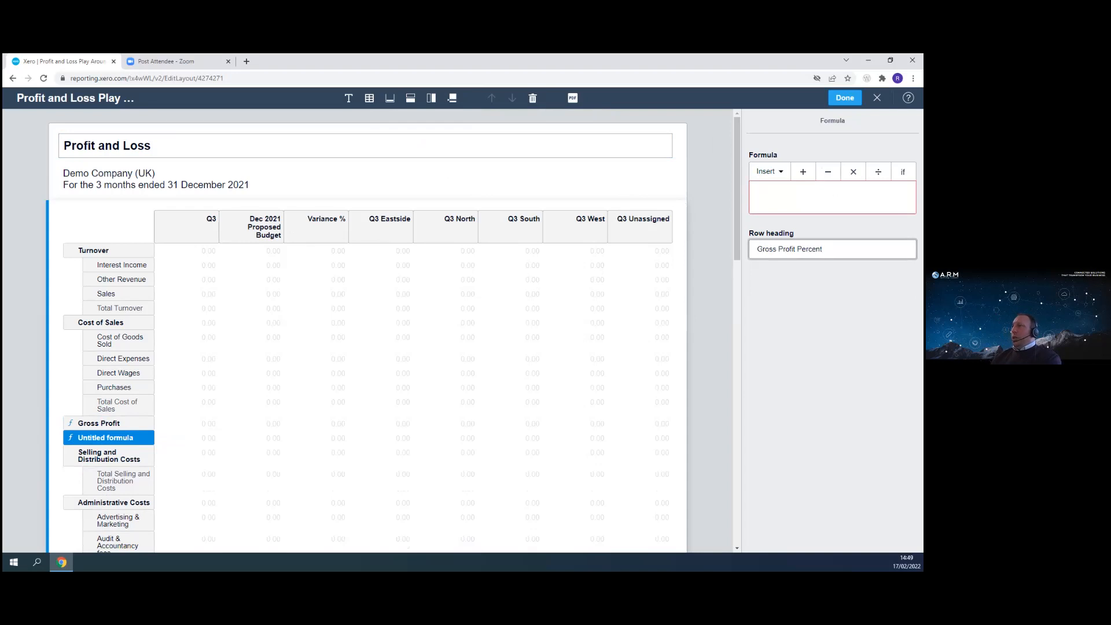
- Set the Gross Profit Percent formula to Turnover divided by Cost of Sales and return to the report
click(770, 171)
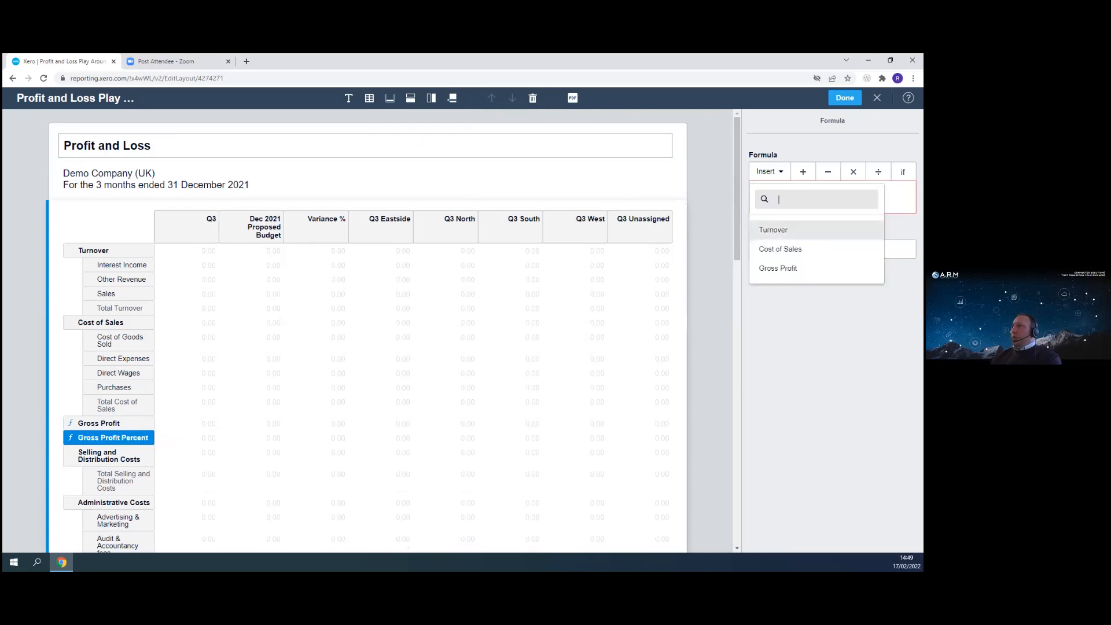
click(774, 230)
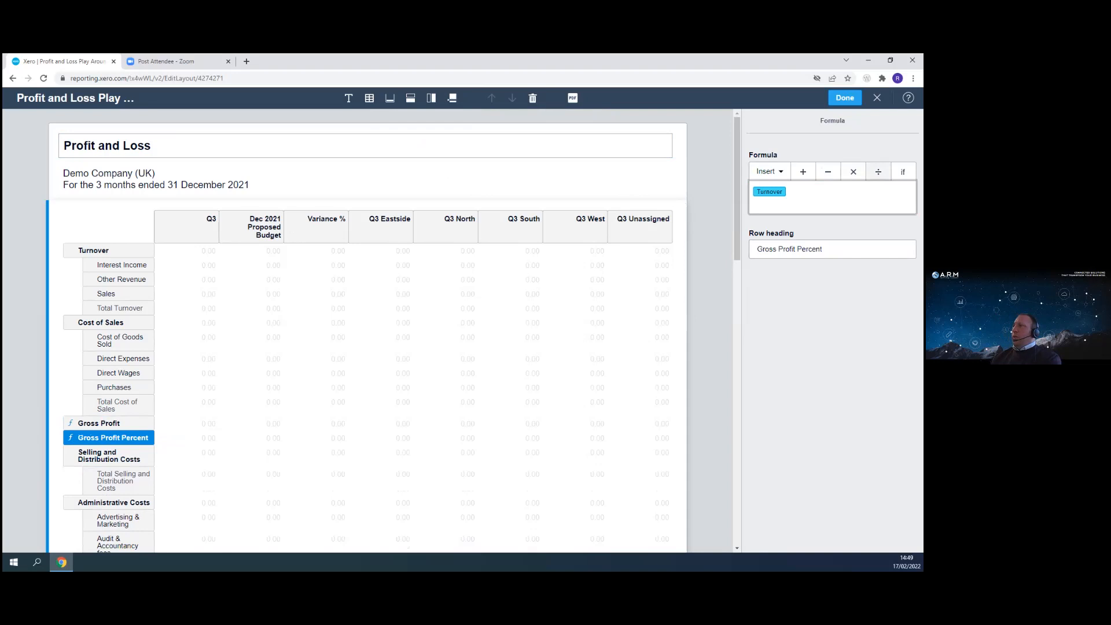
click(879, 172)
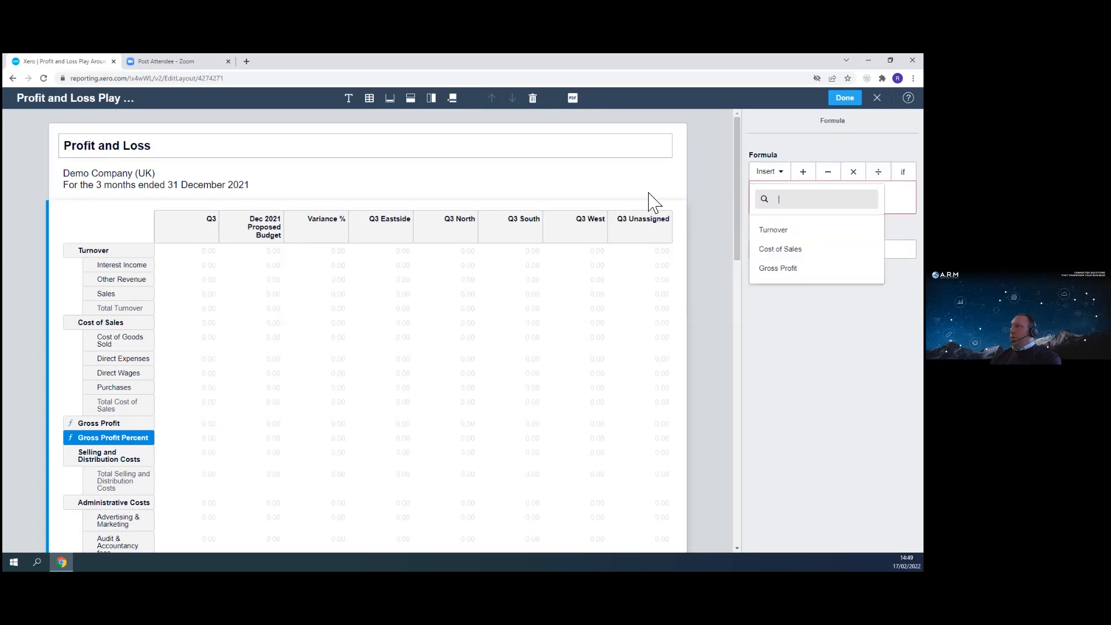
click(773, 249)
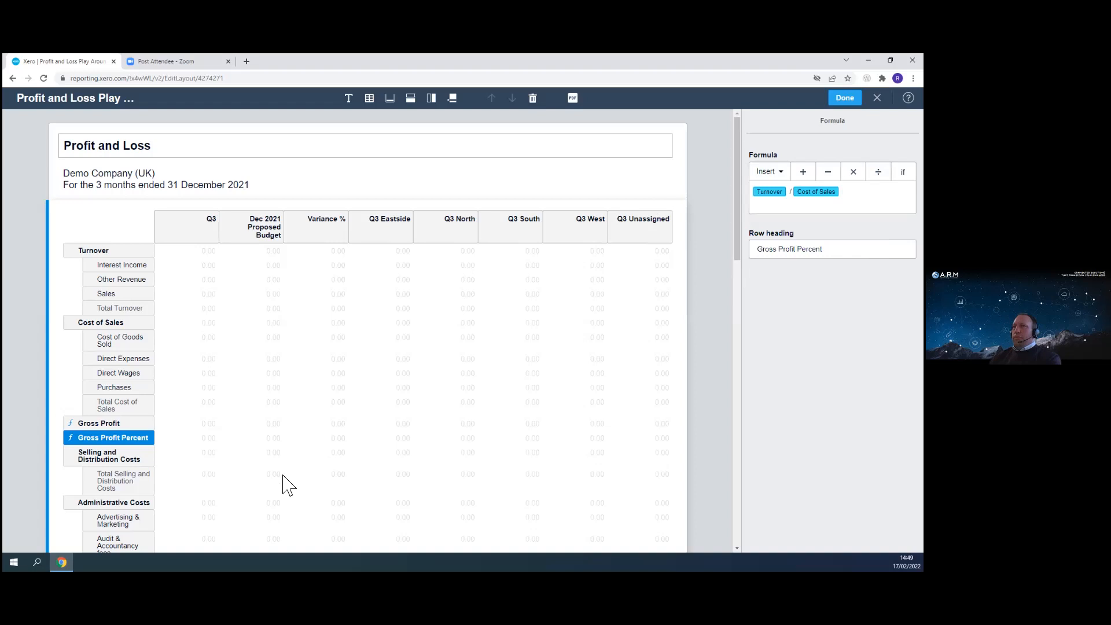
click(215, 483)
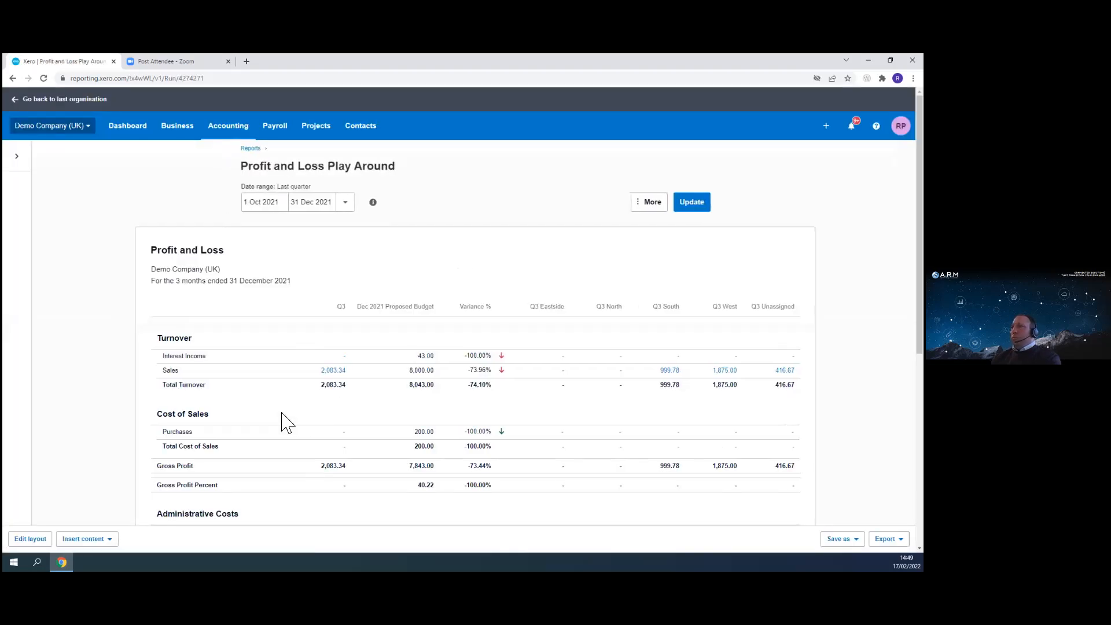
- Reopen the layout editor and delete the Q3 Eastside column
scroll(302, 391, down, 3)
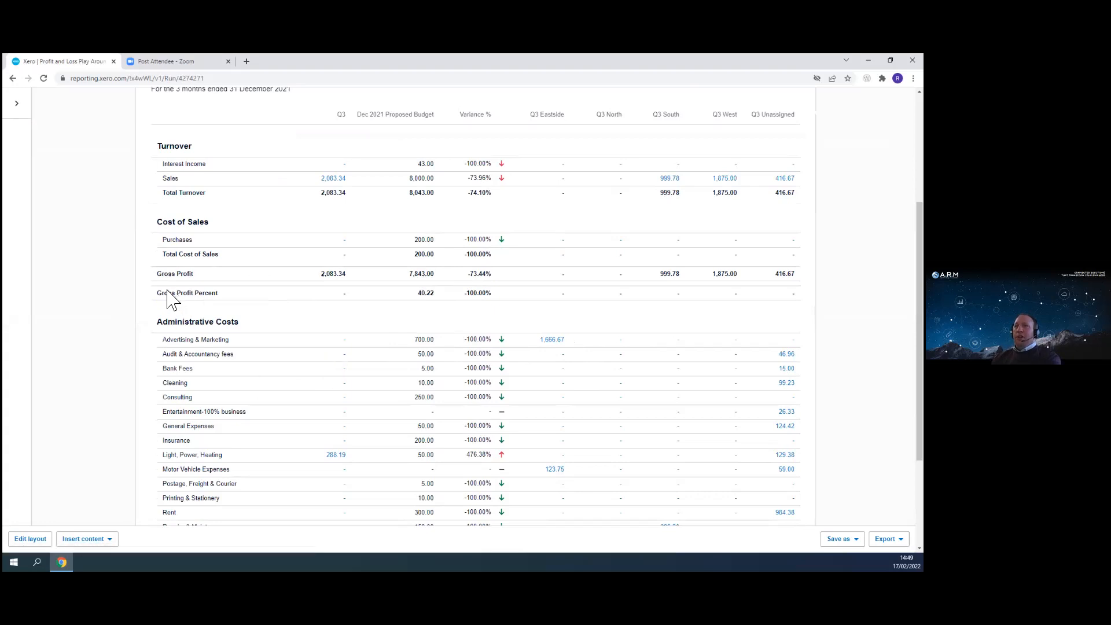
scroll(261, 405, down, 3)
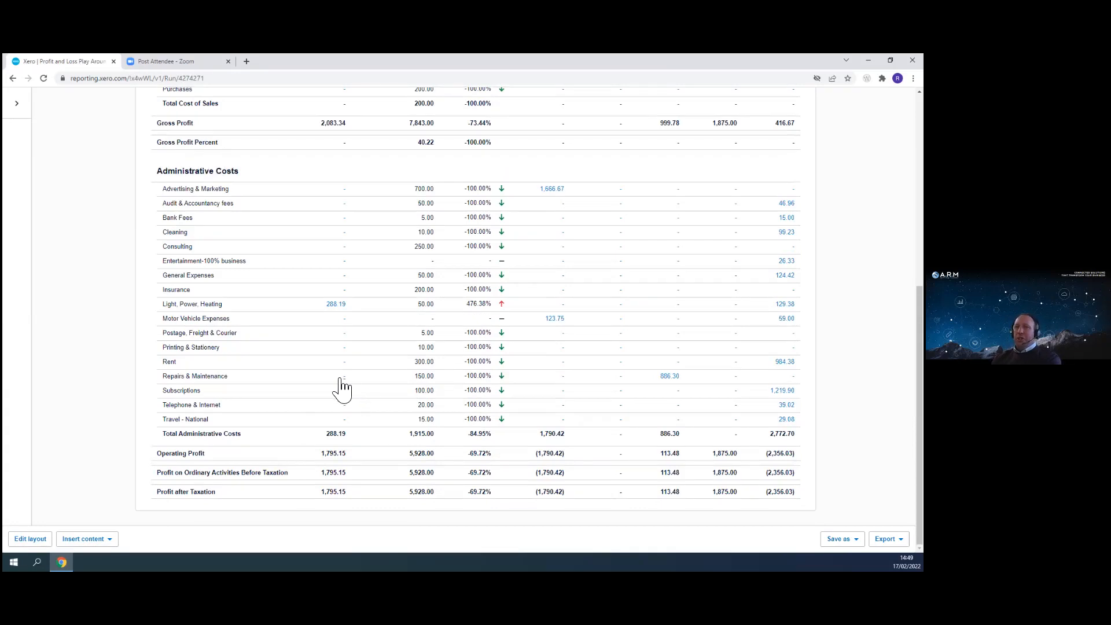
scroll(226, 280, up, 1)
scroll(227, 280, up, 4)
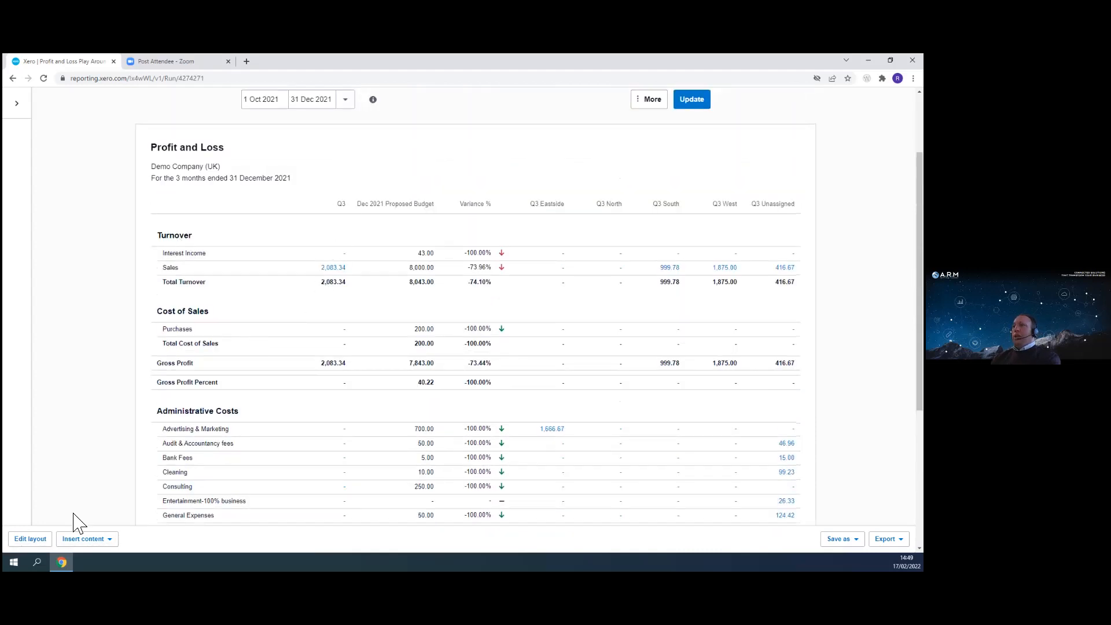
click(32, 539)
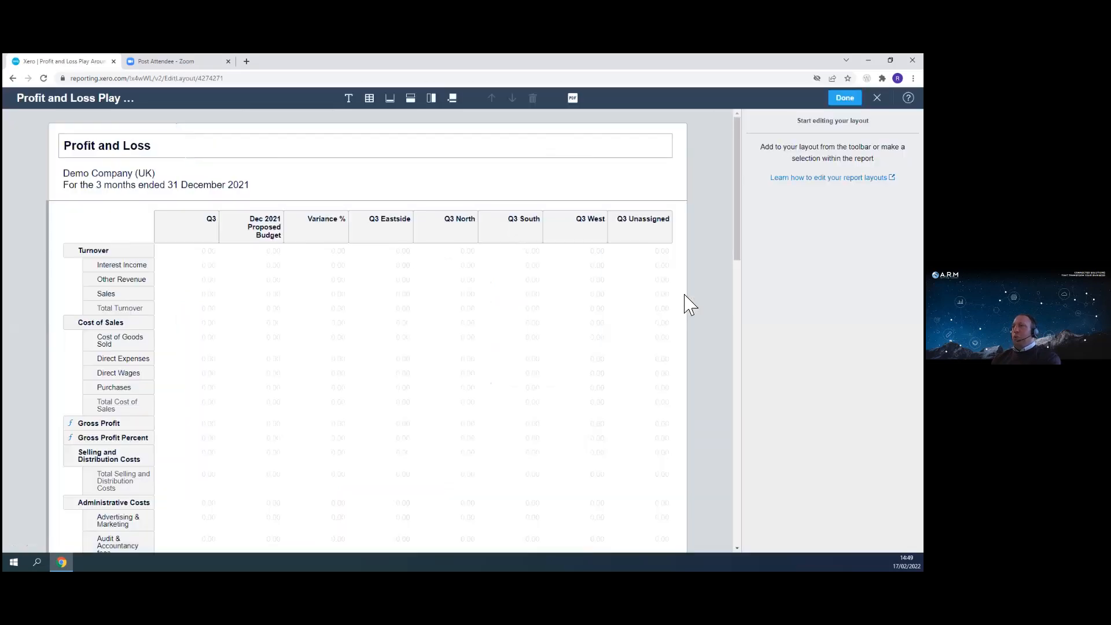
click(432, 98)
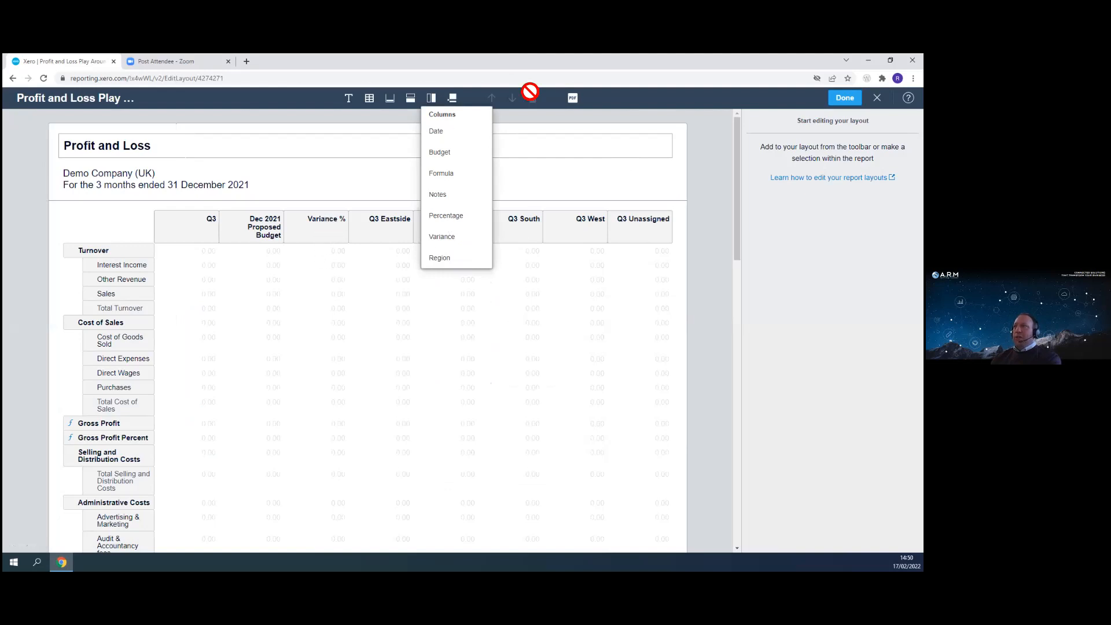
click(385, 239)
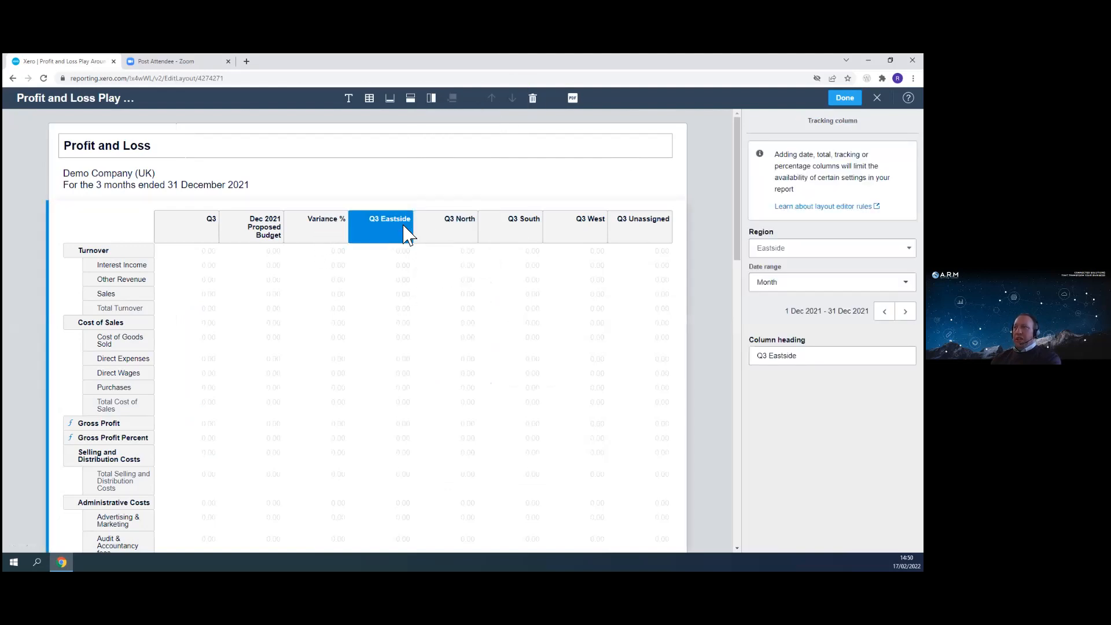
click(454, 234)
click(517, 236)
click(580, 231)
click(384, 238)
click(533, 99)
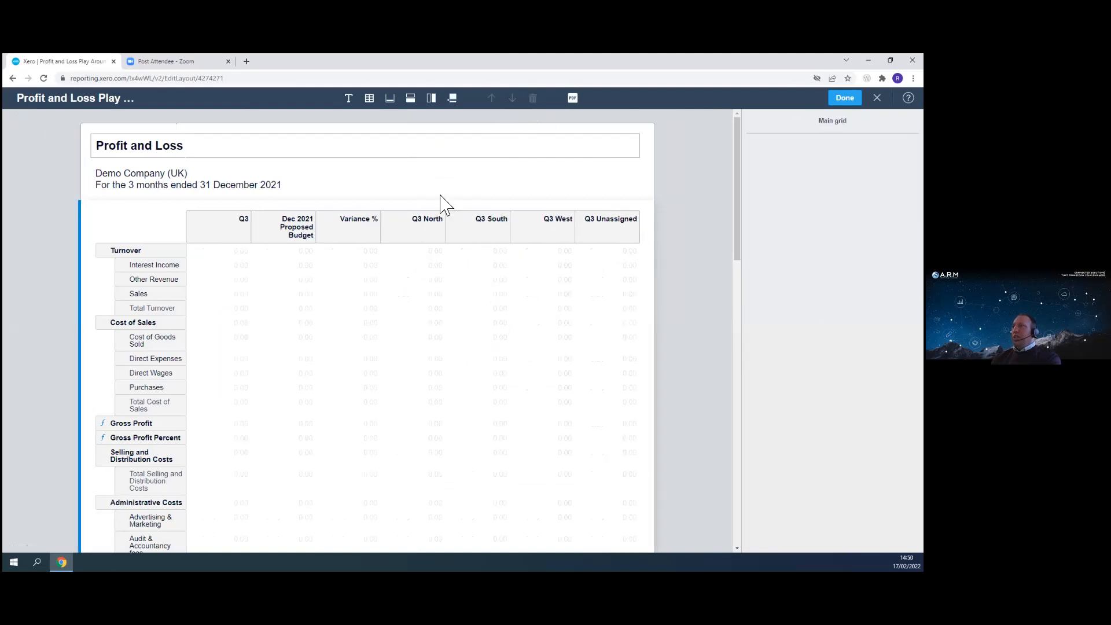
- Add a region column filtered to Eastside with the Financial quarter date range
click(431, 98)
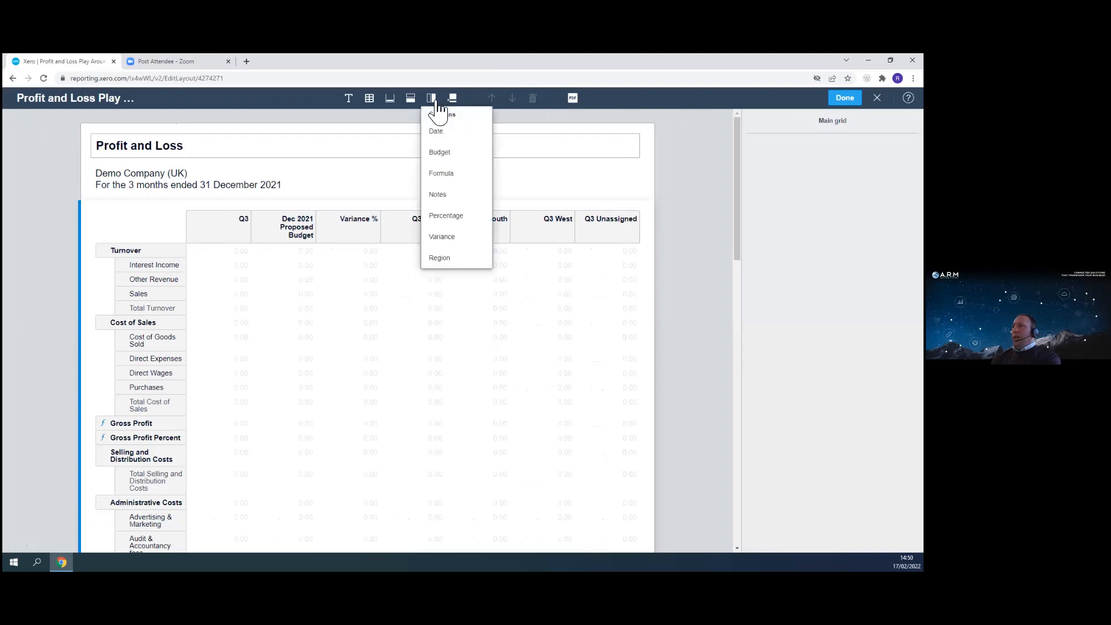
click(448, 262)
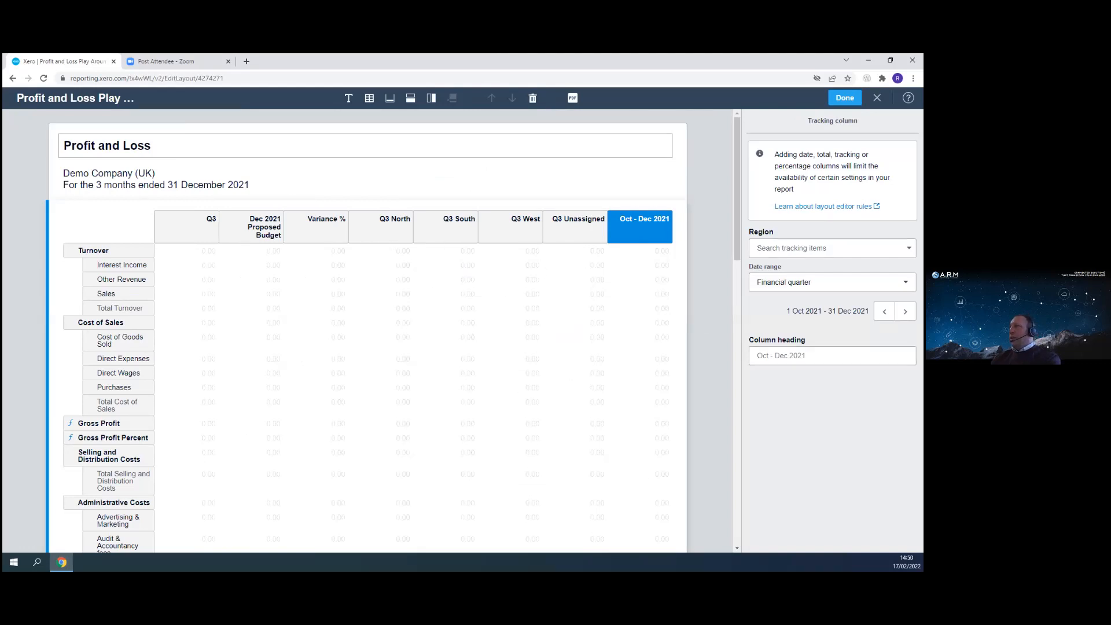
click(908, 248)
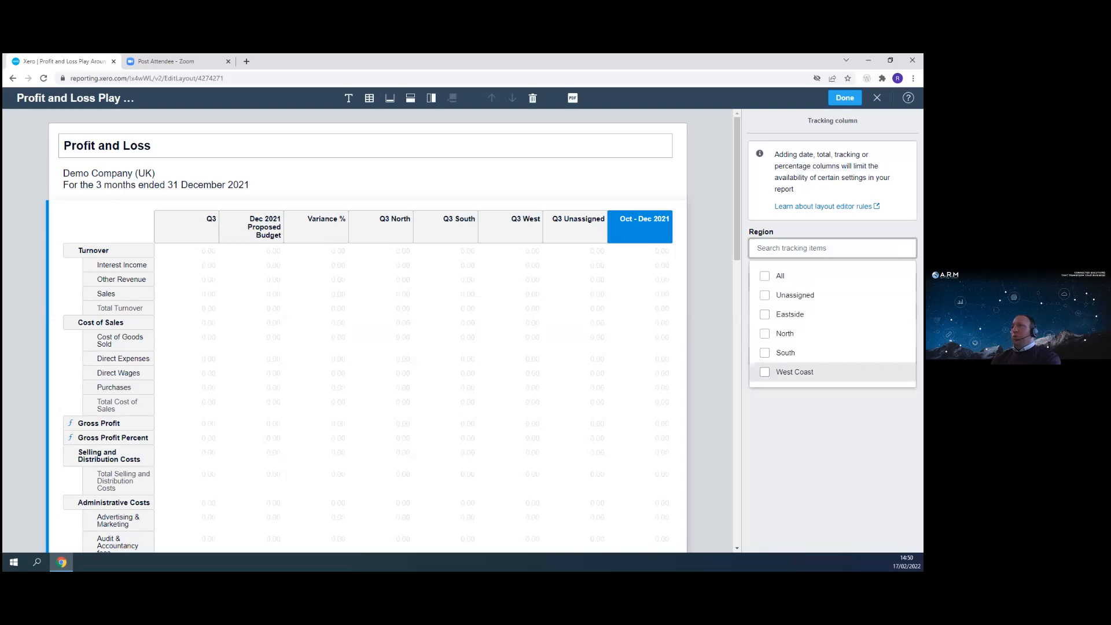
click(790, 314)
click(816, 427)
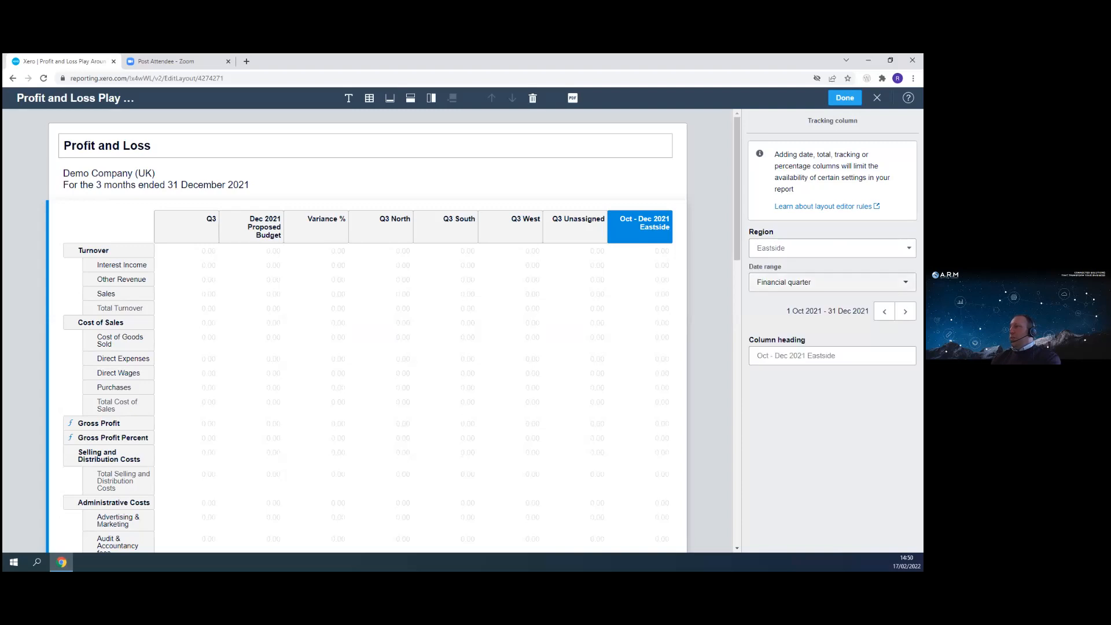
click(827, 282)
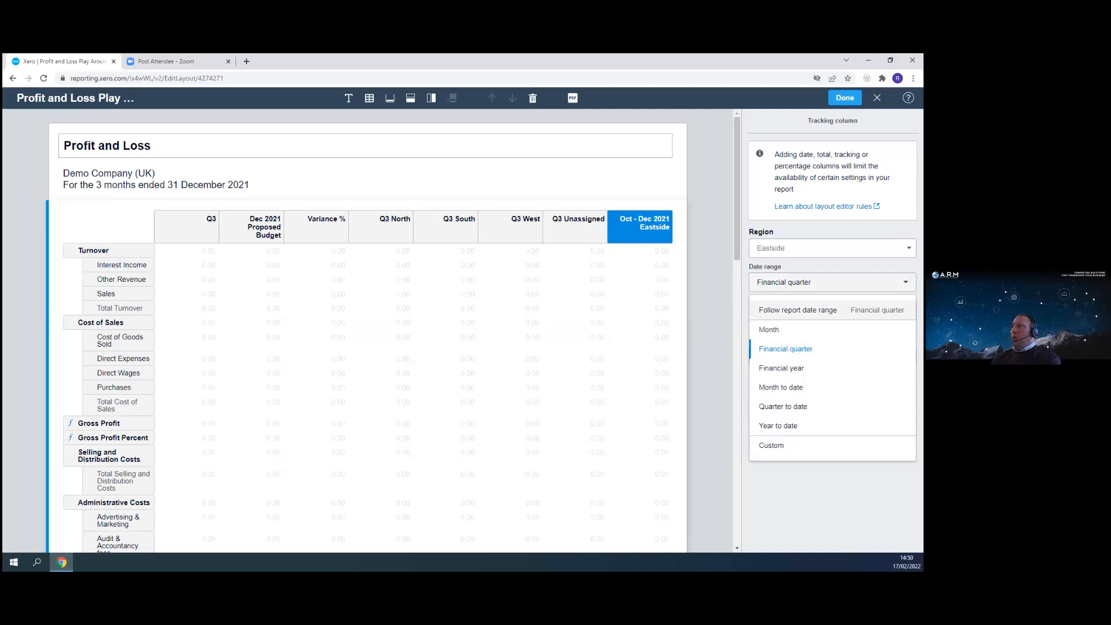
click(816, 283)
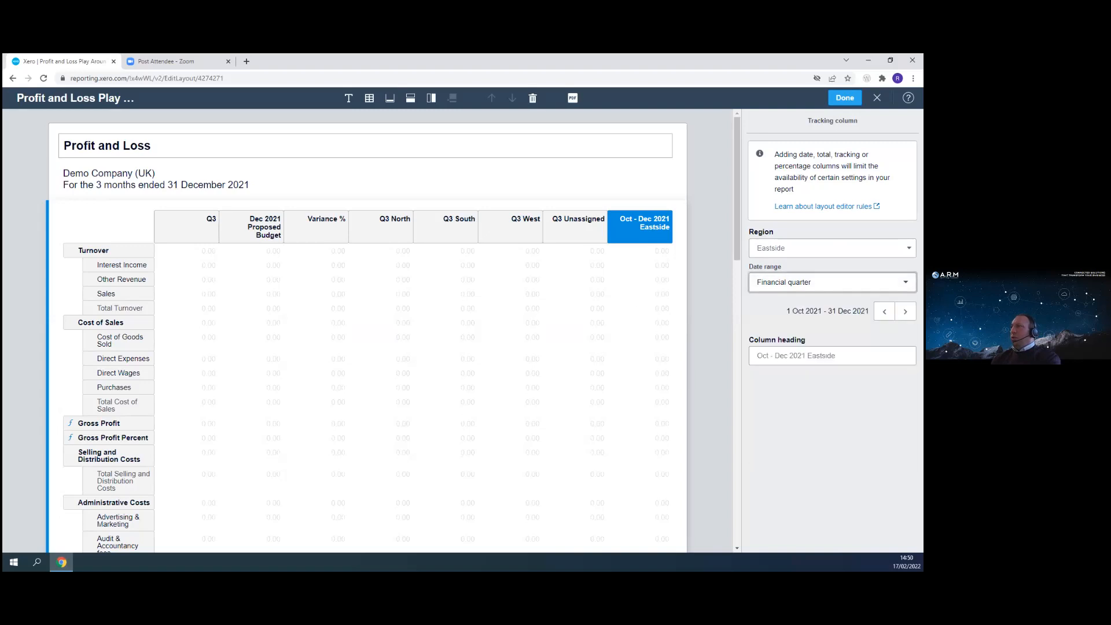
- Add another region column to the layout from the Q3 North column
click(578, 371)
click(382, 242)
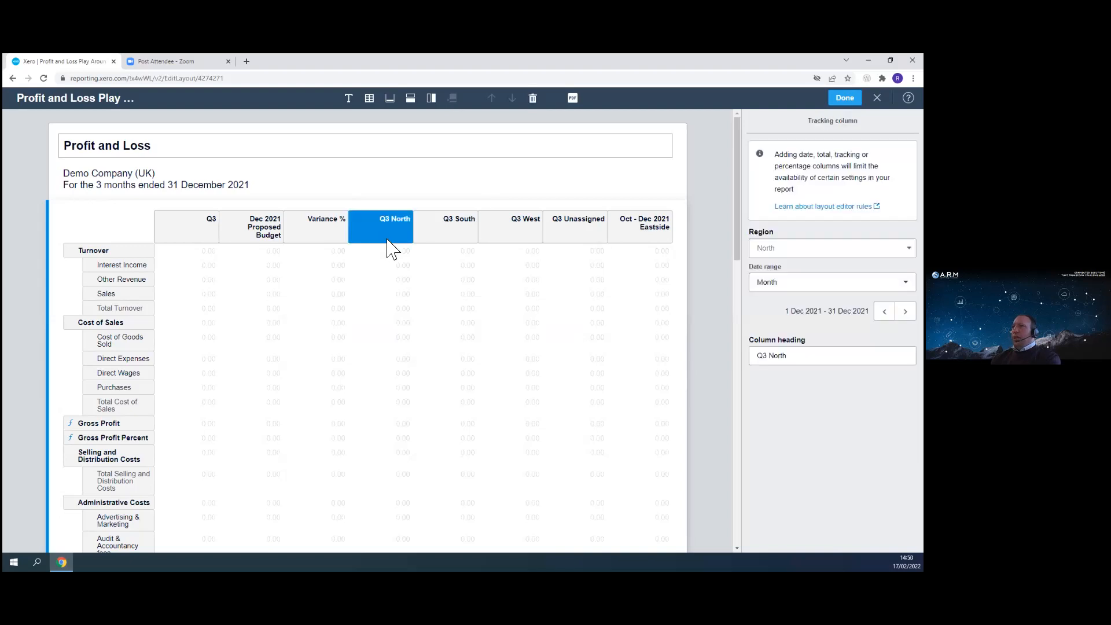
click(431, 98)
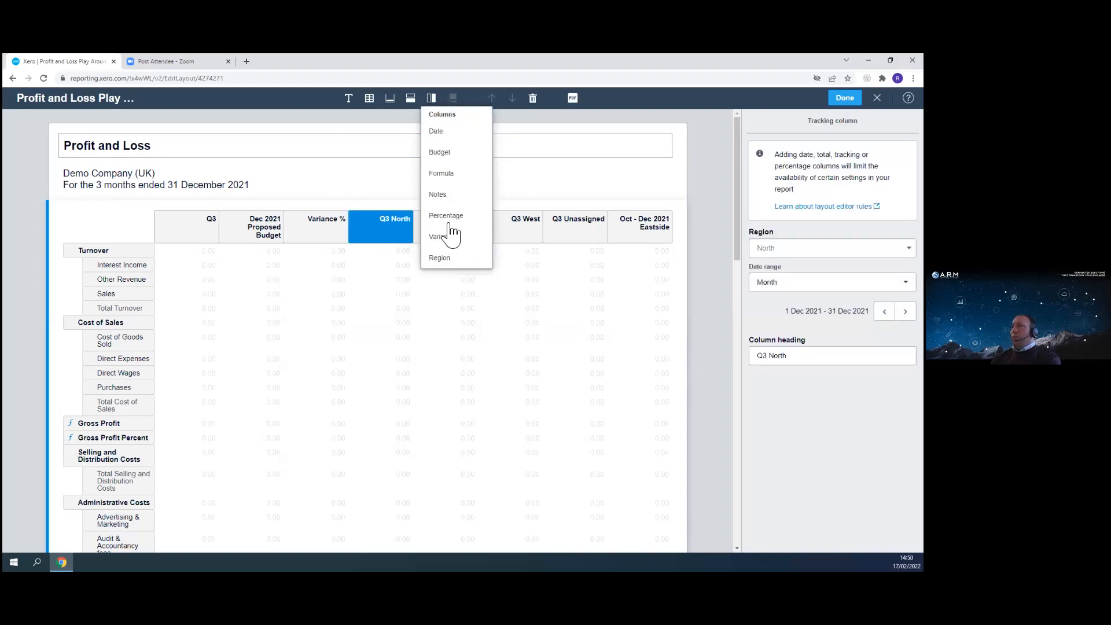
click(440, 259)
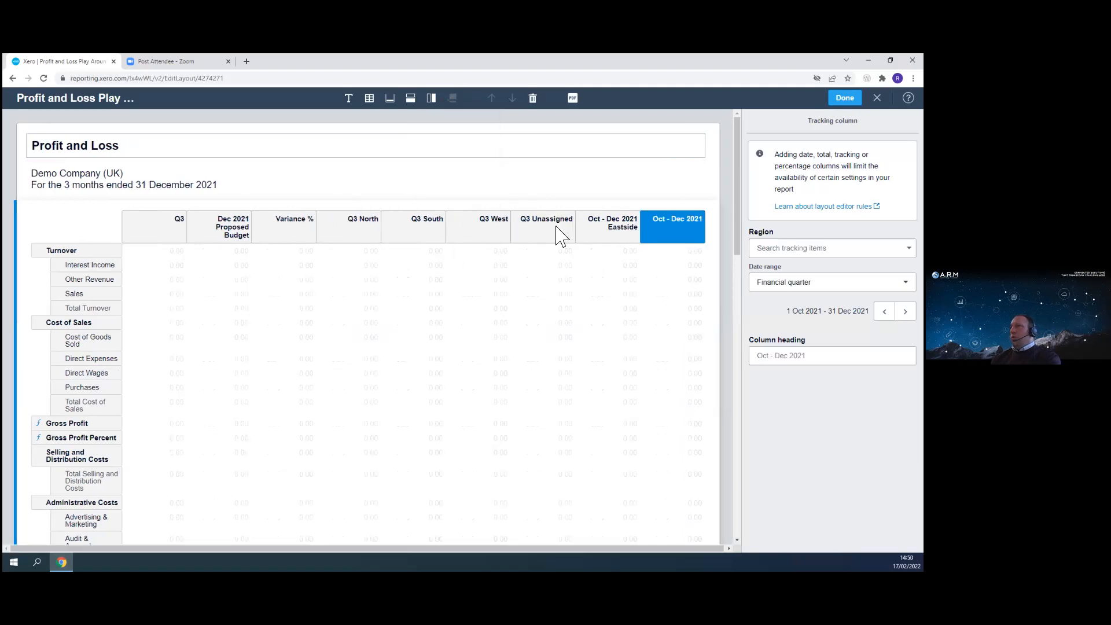
- Move the Eastside column to follow Variance % and rename its heading Q3 Eastside
click(620, 246)
drag(620, 230, 335, 237)
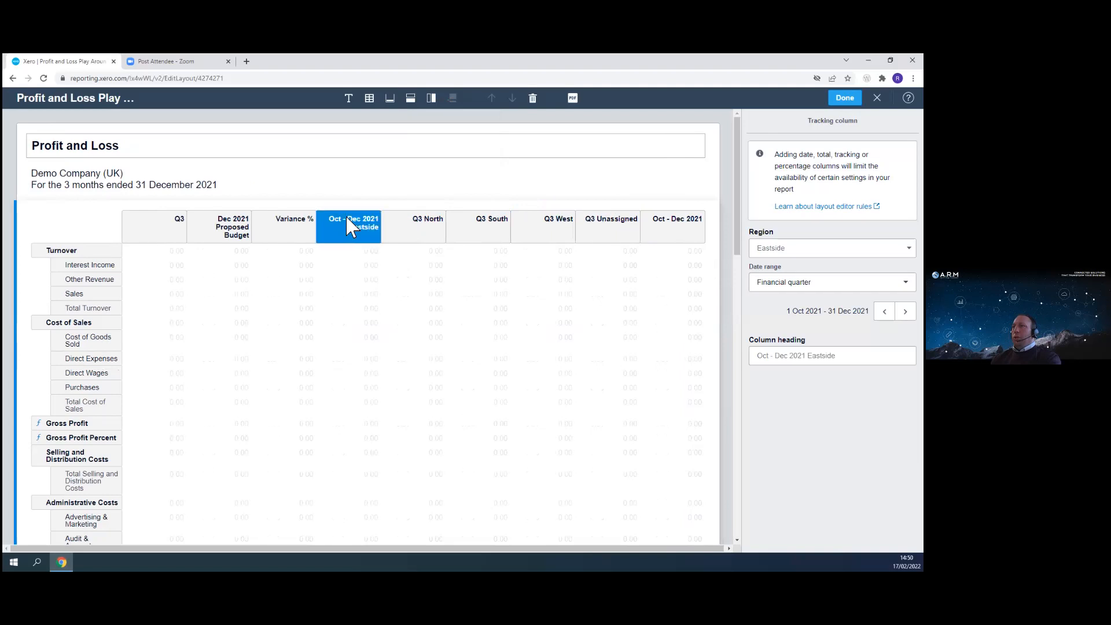
click(757, 355)
text(Q3)
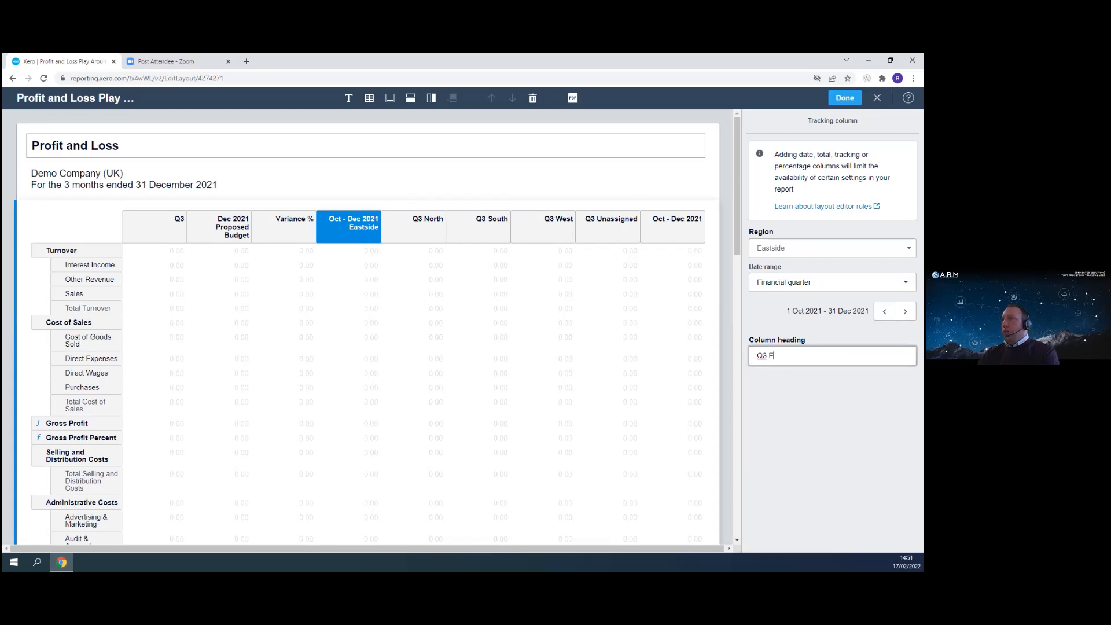
text( Eastside)
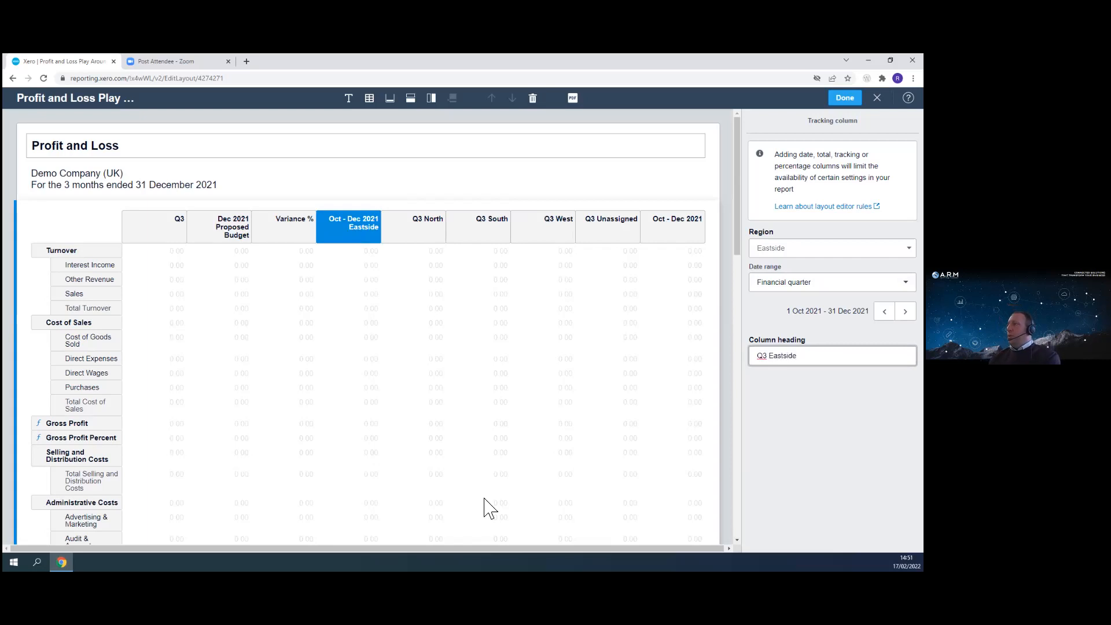
key(Return)
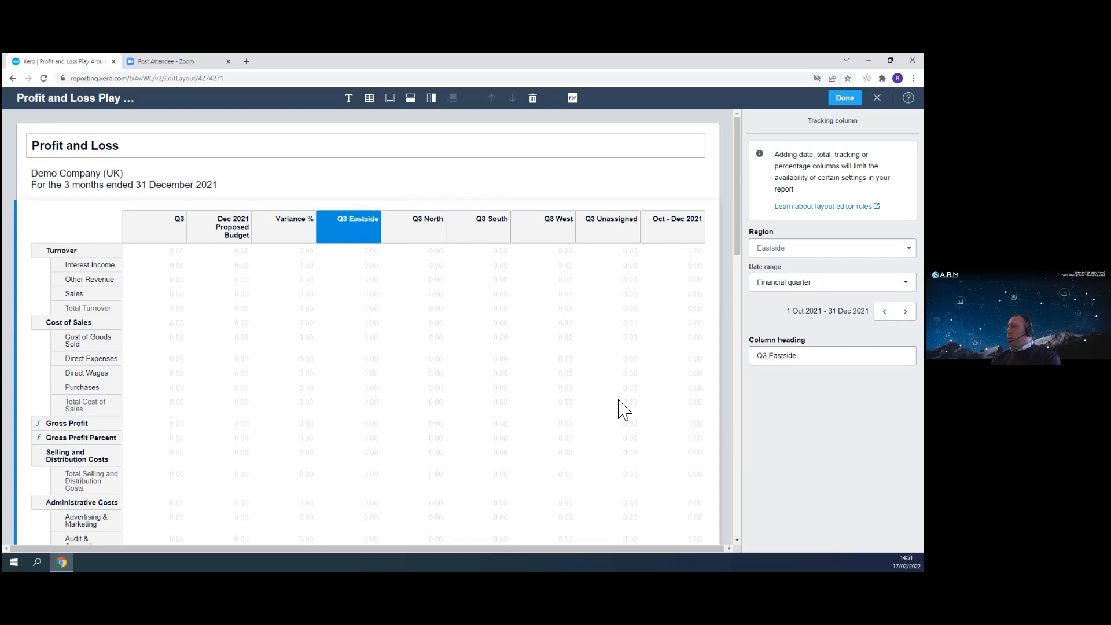
- Delete the unfiltered Oct - Dec 2021 region column at the end of the layout
click(541, 404)
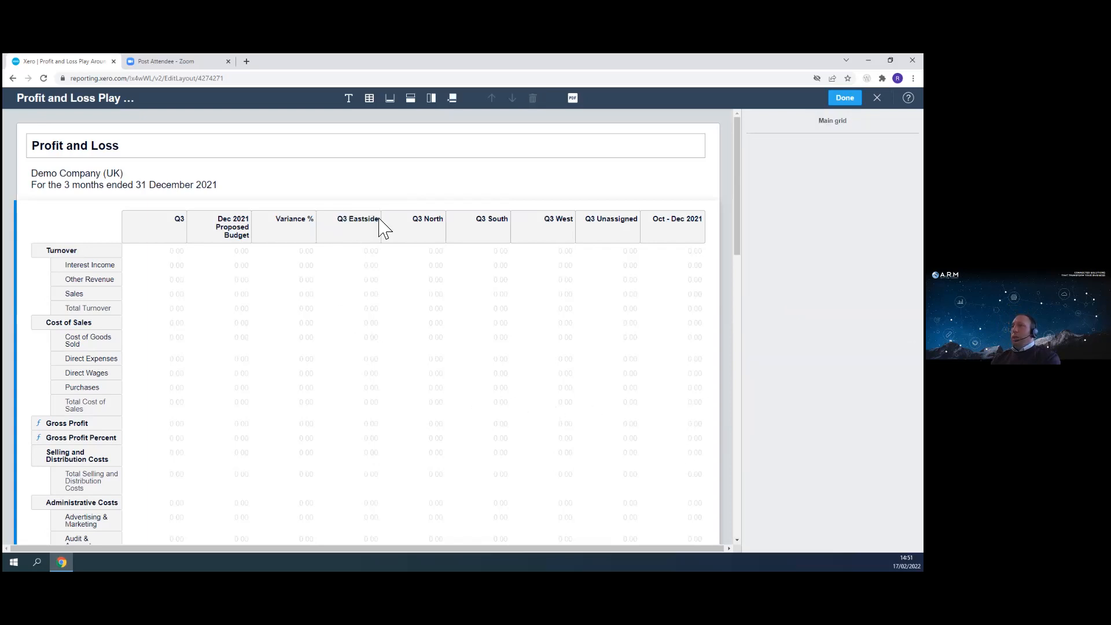
click(677, 229)
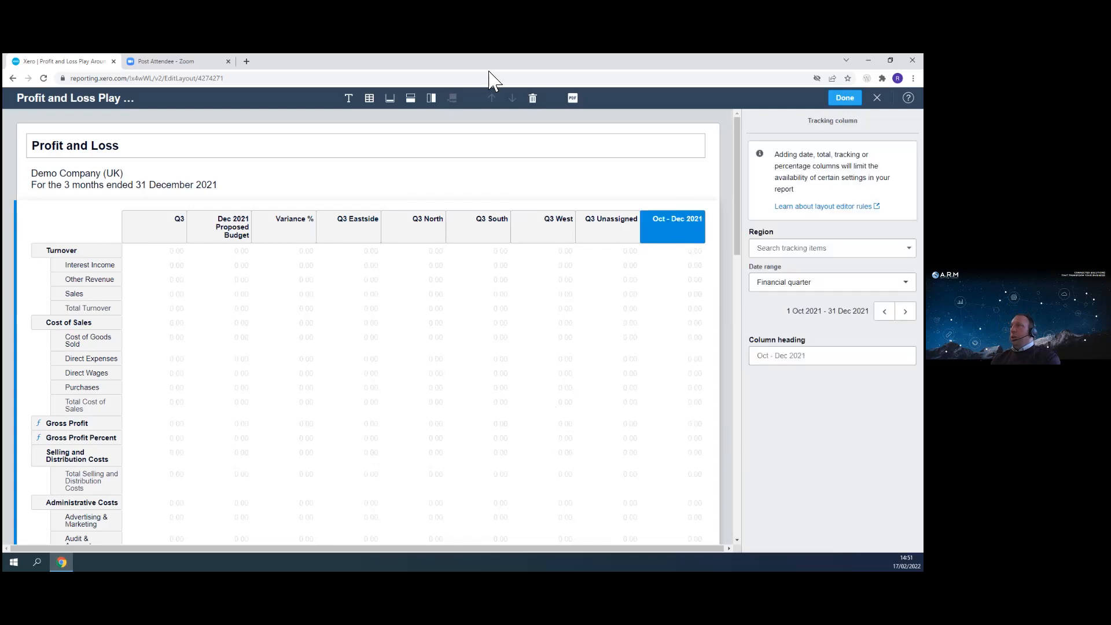
click(532, 98)
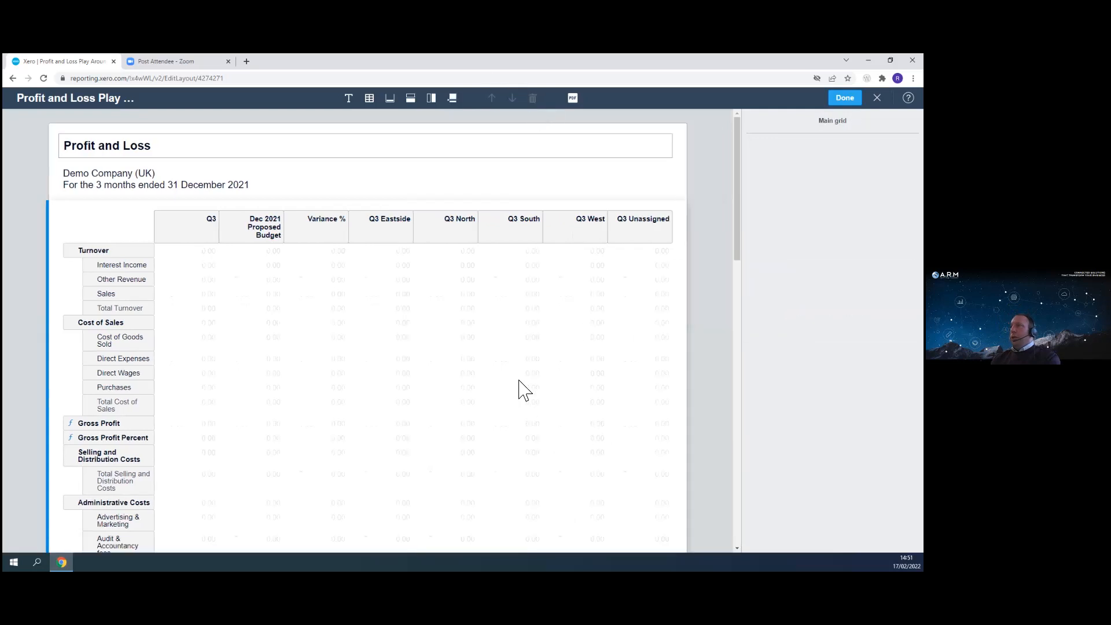
- Review the rows and columns of the edited layout
scroll(191, 417, down, 20)
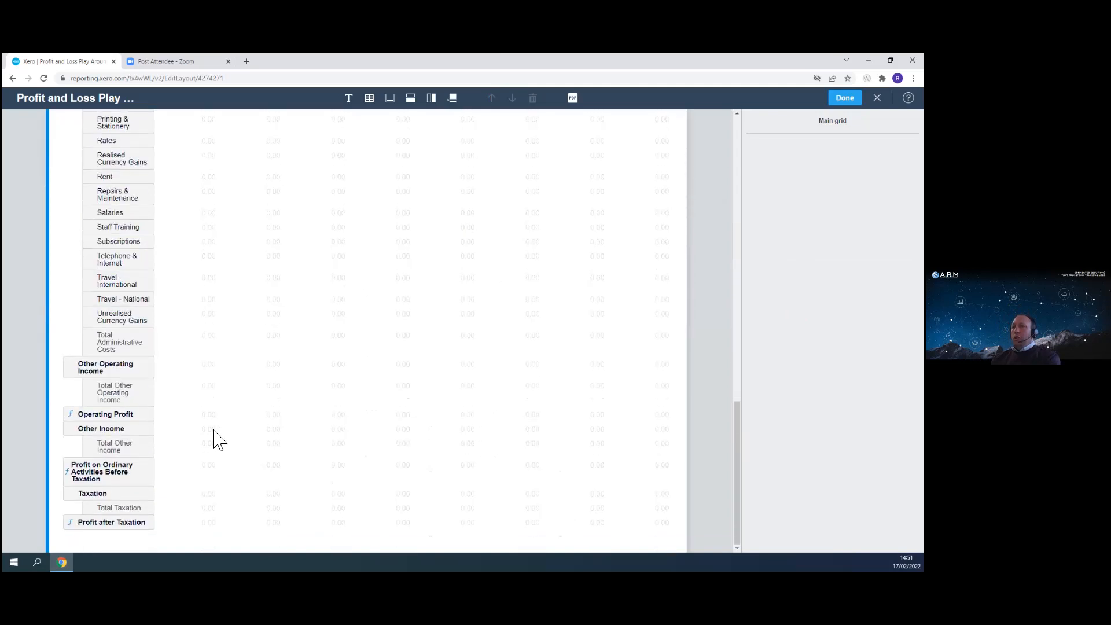
scroll(134, 347, up, 10)
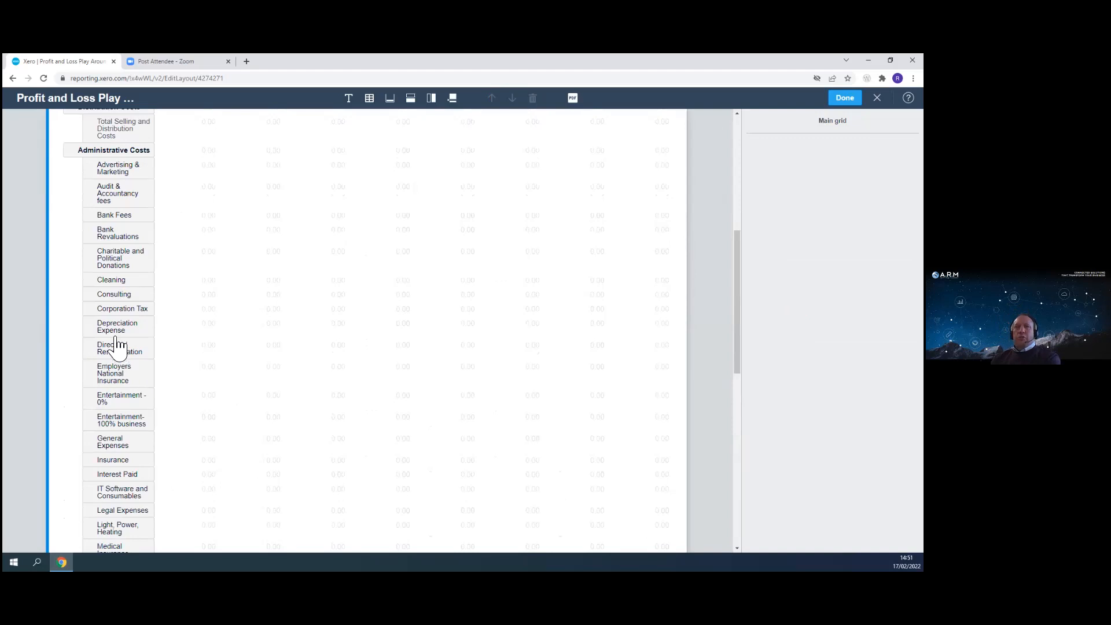
scroll(118, 348, up, 5)
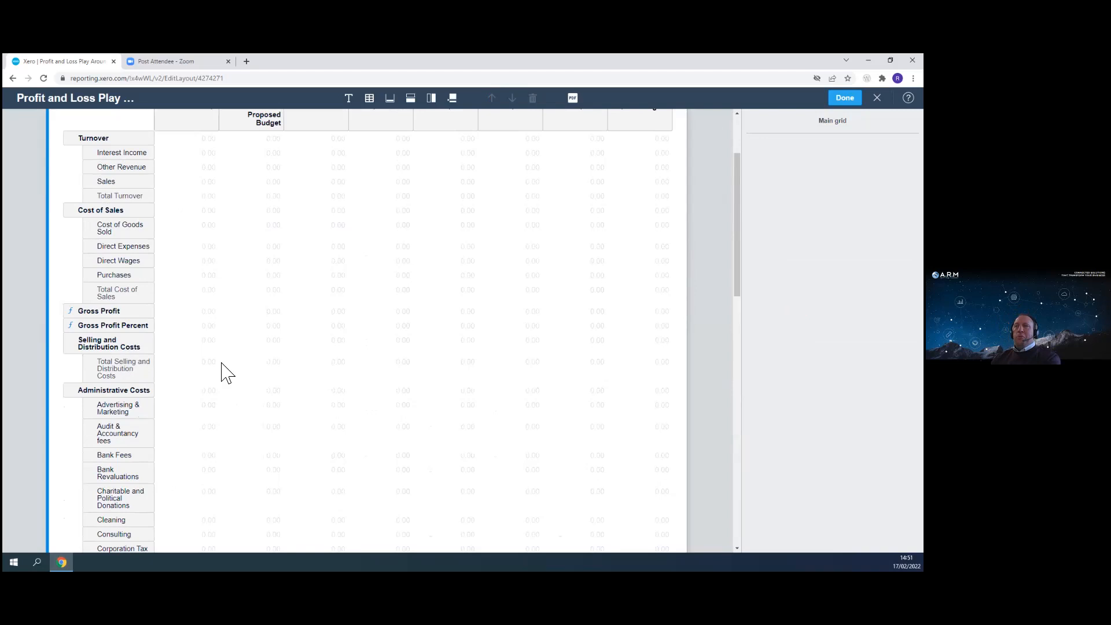
scroll(273, 387, down, 10)
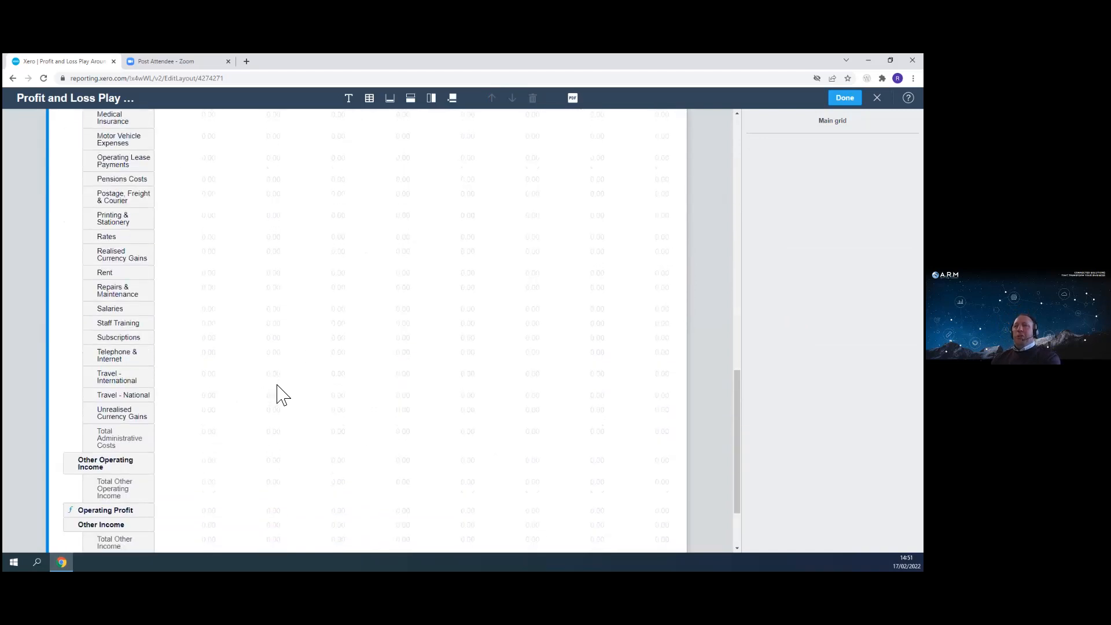
scroll(320, 360, down, 2)
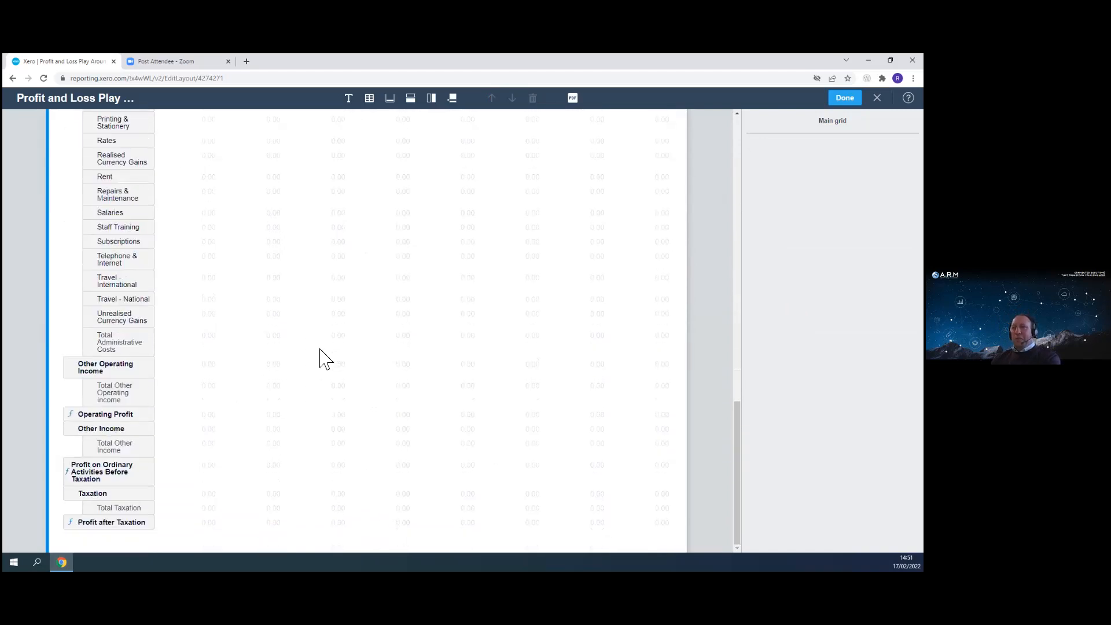
scroll(324, 361, up, 15)
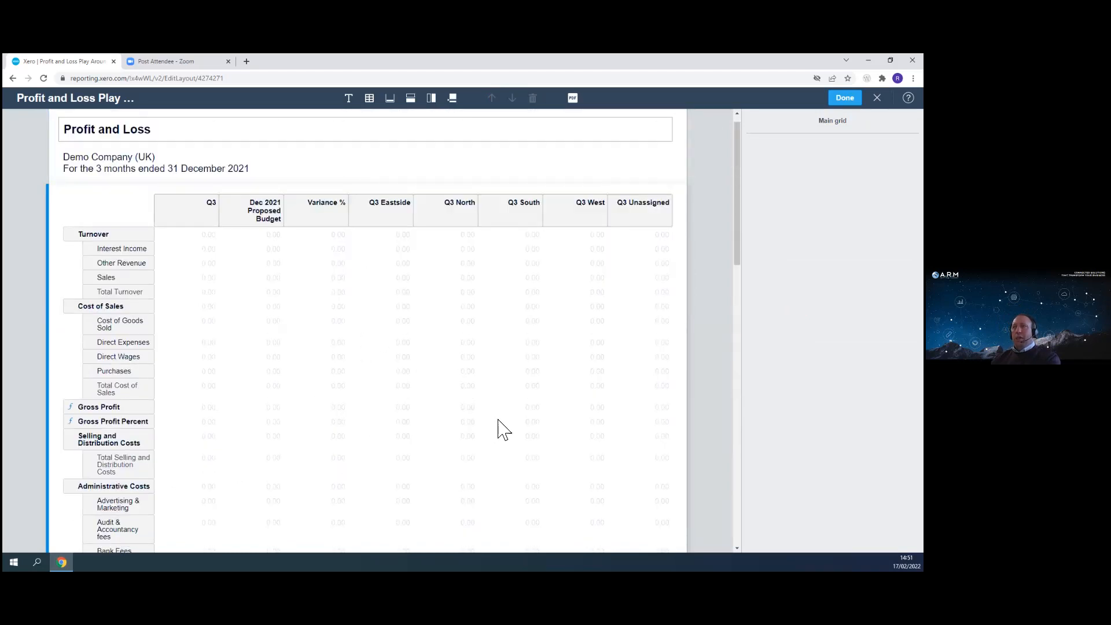
scroll(488, 429, down, 15)
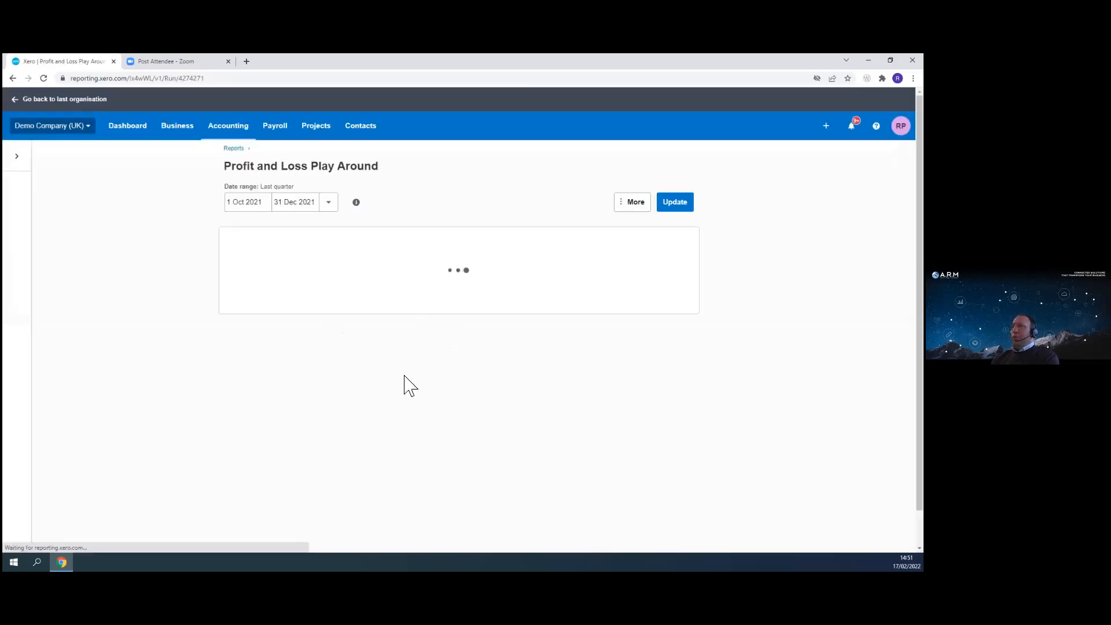
- Save the report as a new copy named Profit and Loss Play Around v1 and review it
click(842, 539)
click(839, 512)
click(491, 302)
text(v1)
click(546, 371)
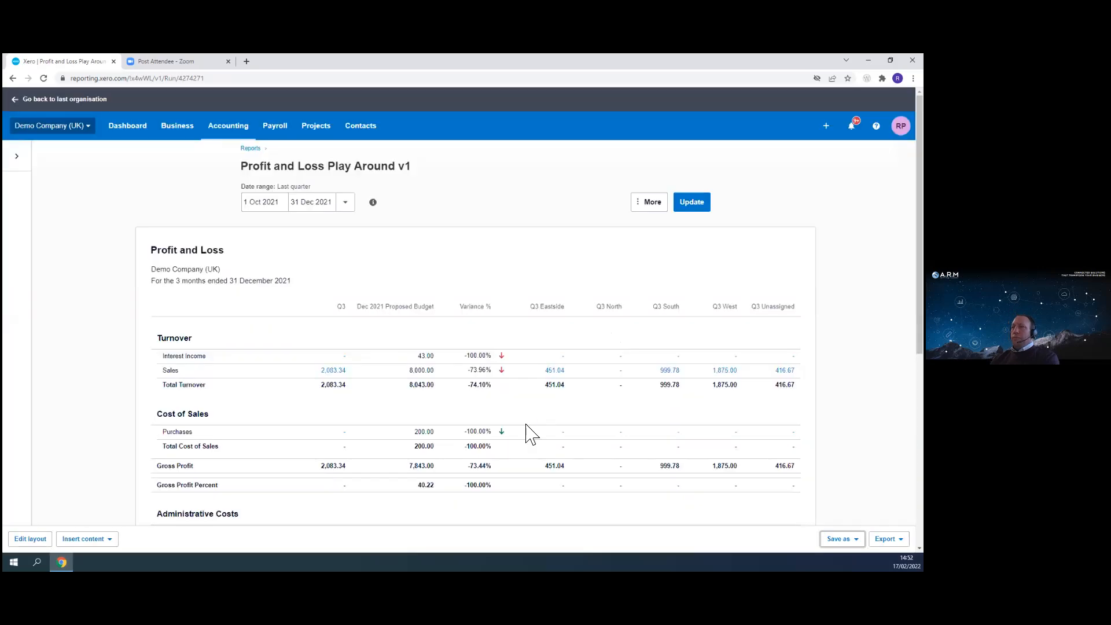
scroll(535, 411, down, 6)
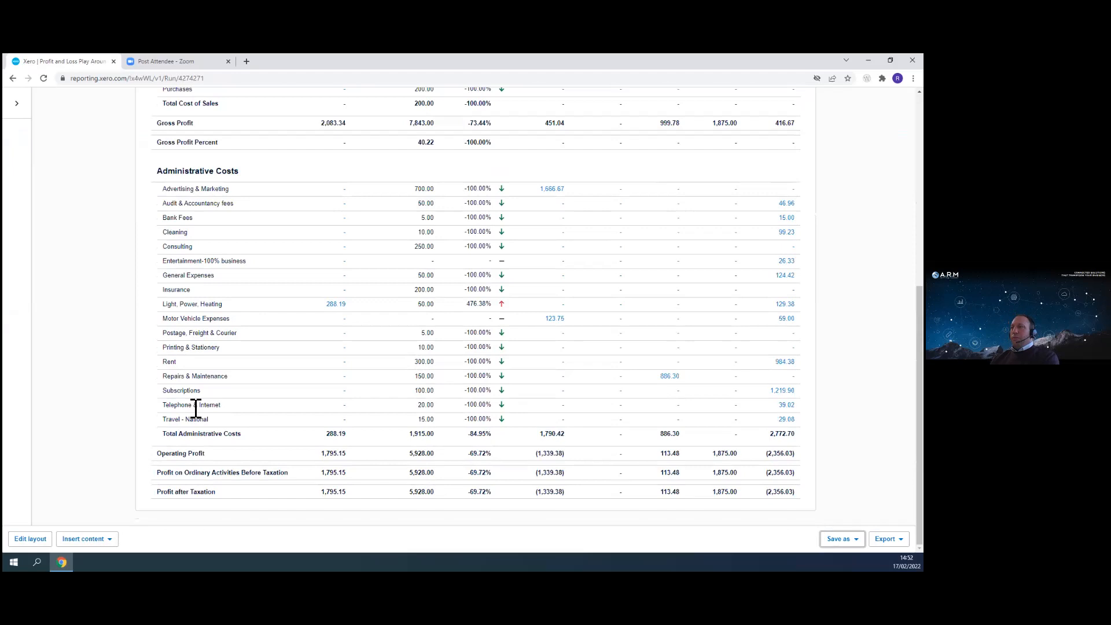
scroll(371, 399, up, 7)
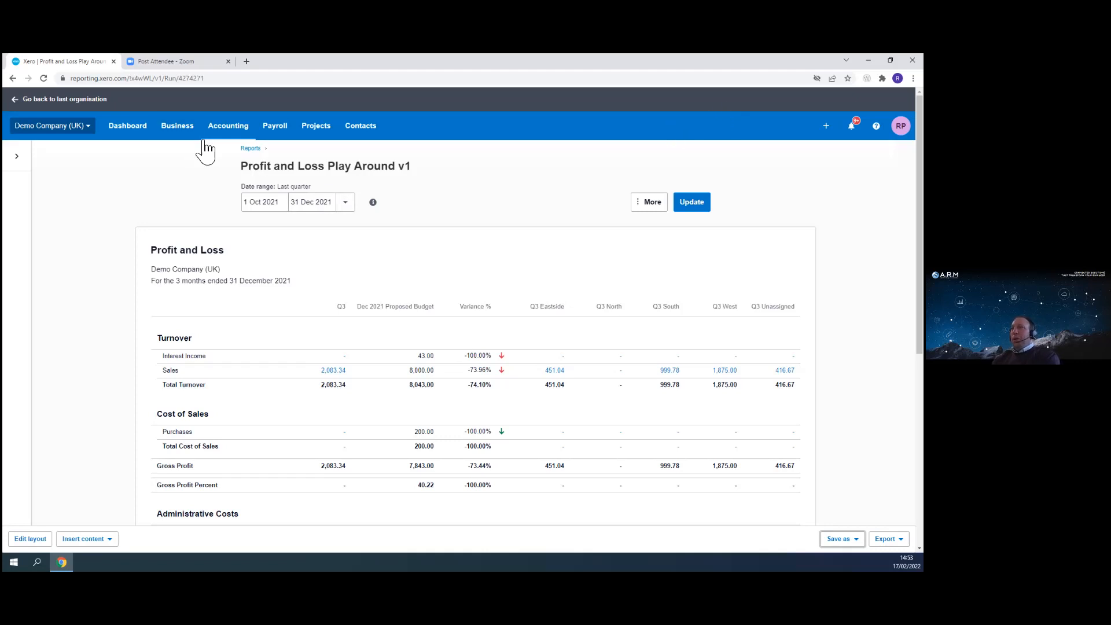
- Return to the reports list and open the Aged Receivables Summary report
click(253, 149)
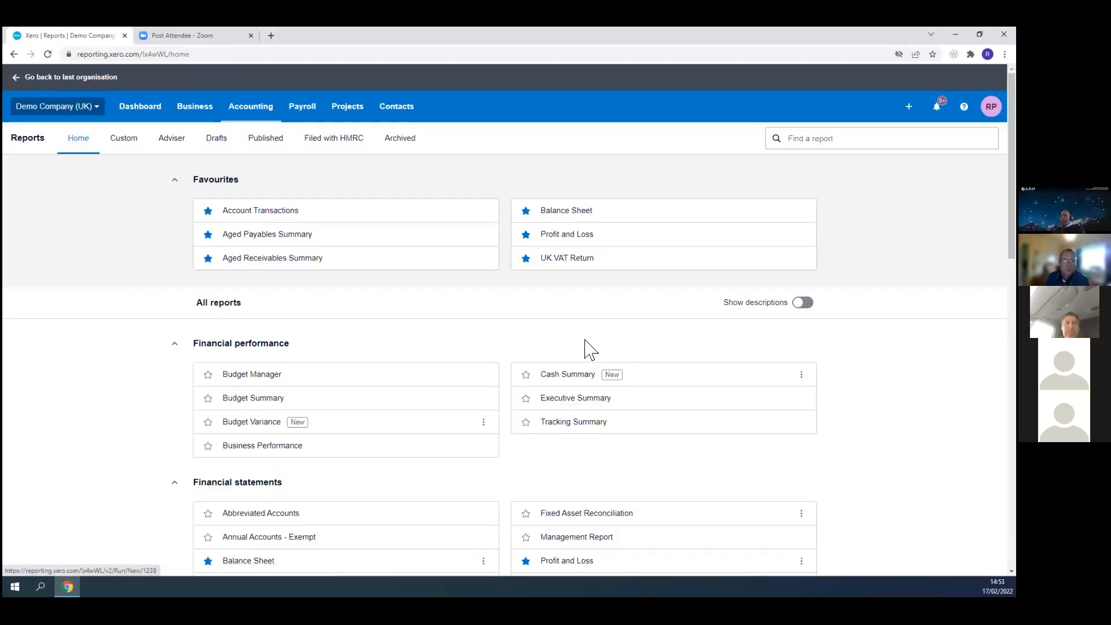
scroll(640, 397, down, 3)
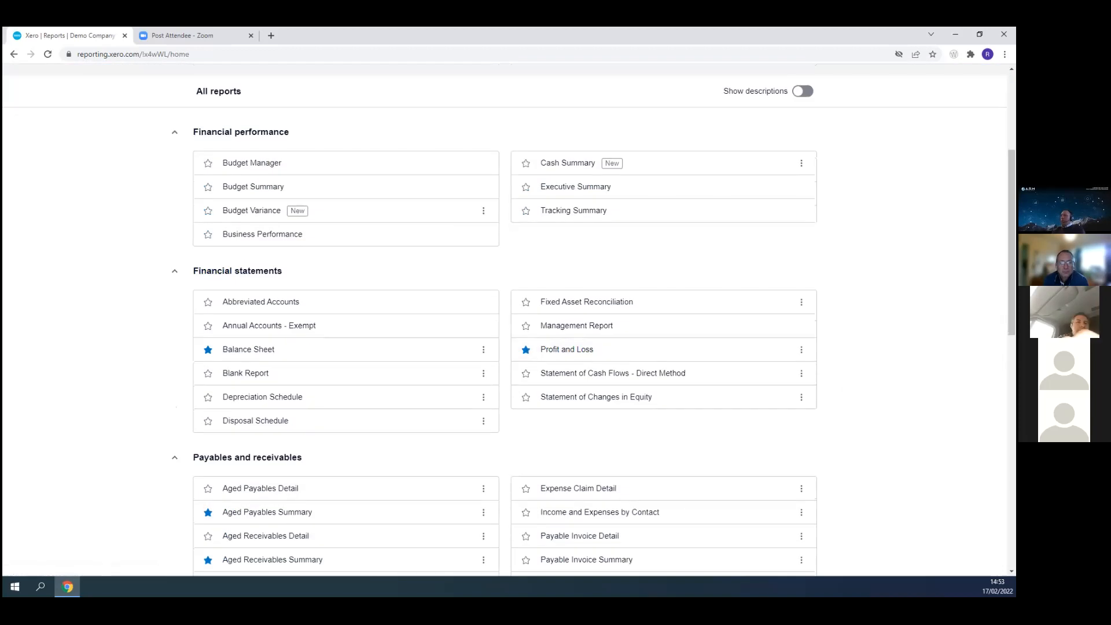
scroll(797, 274, down, 3)
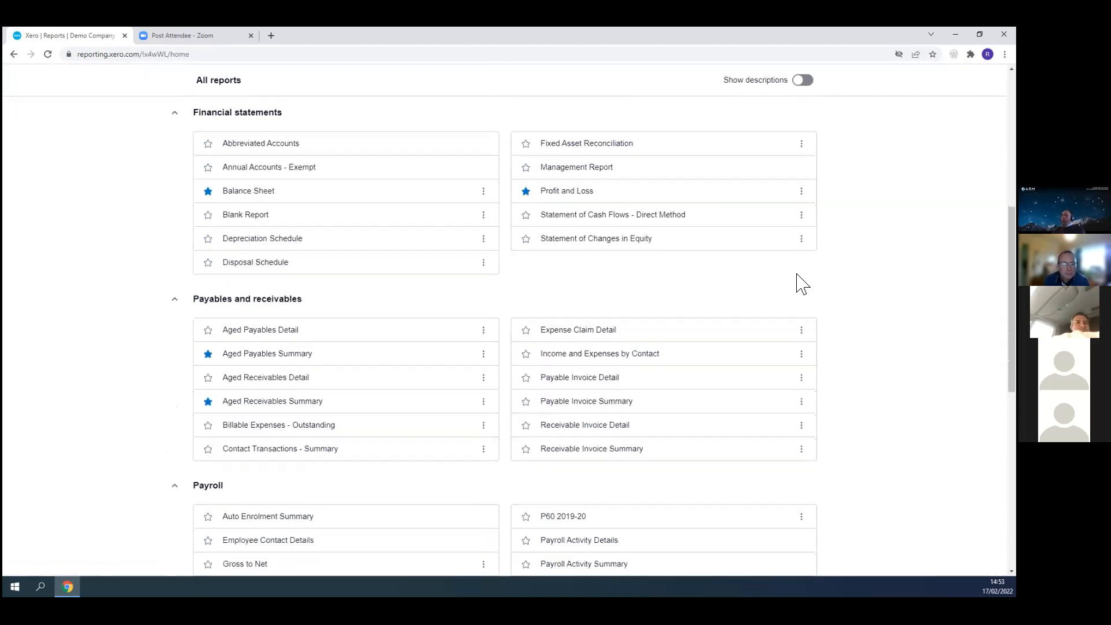
scroll(546, 240, up, 3)
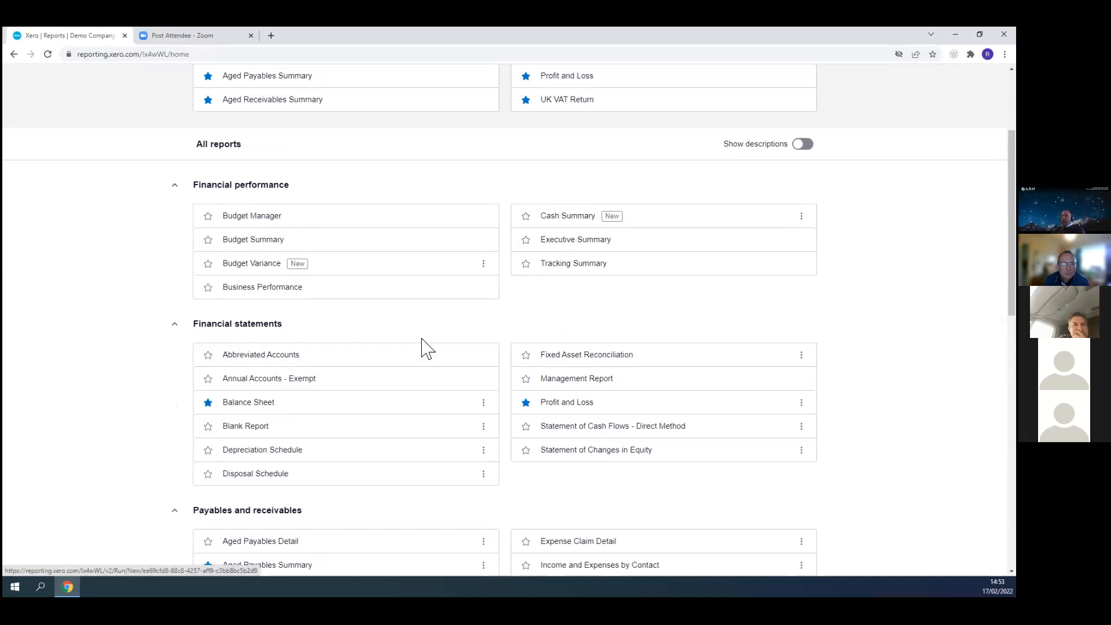
scroll(423, 345, down, 3)
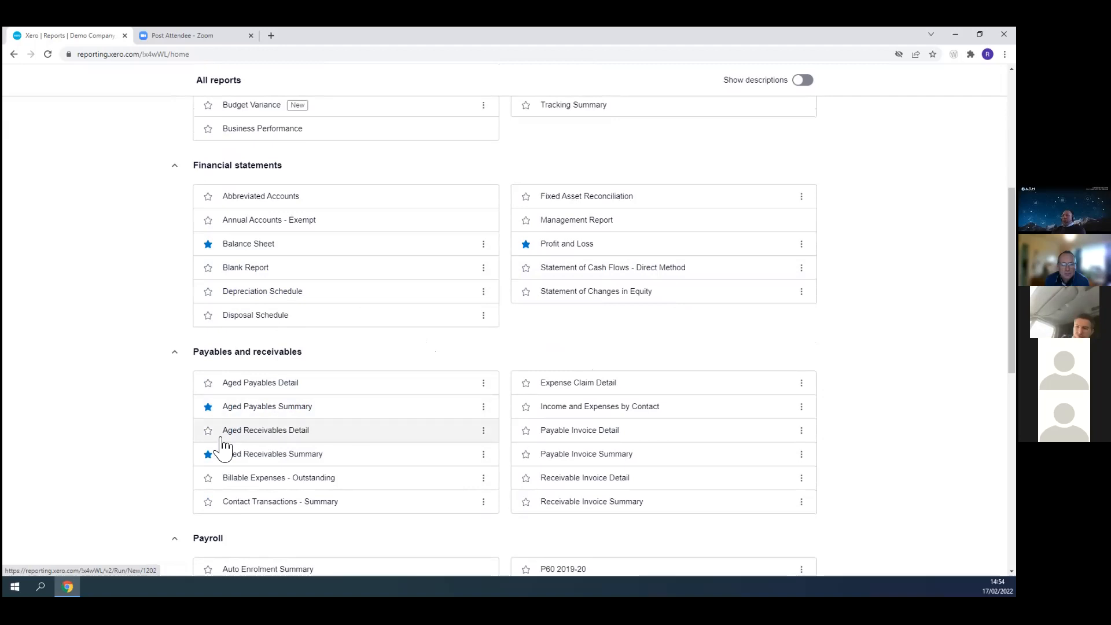
click(271, 458)
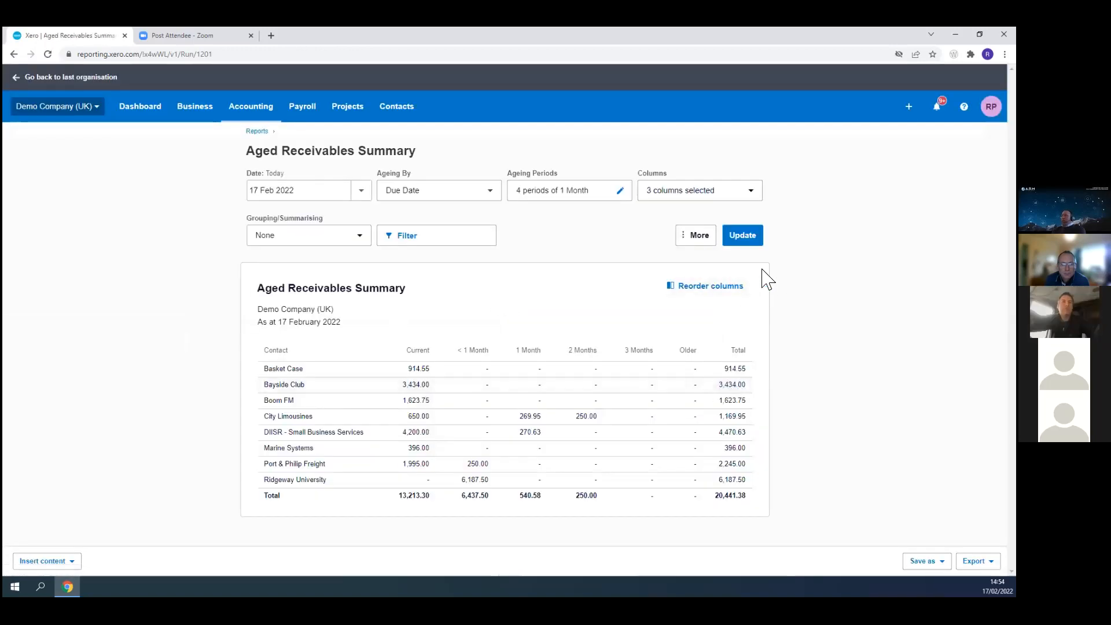
- Examine the report's More options, column filters and grouping choices without applying any
click(699, 235)
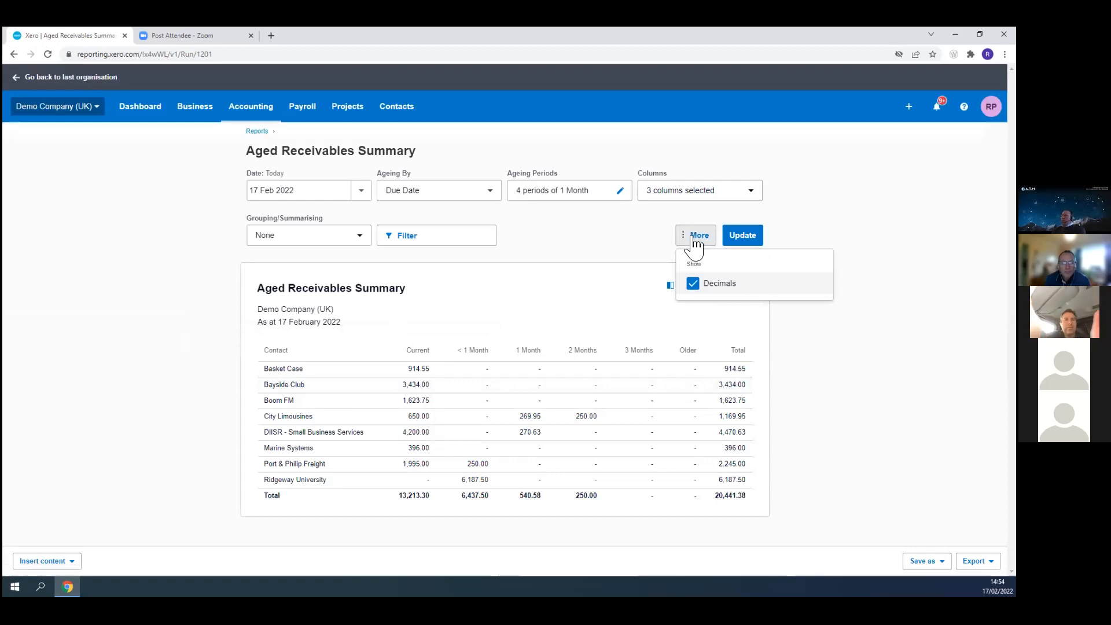
click(698, 236)
click(466, 247)
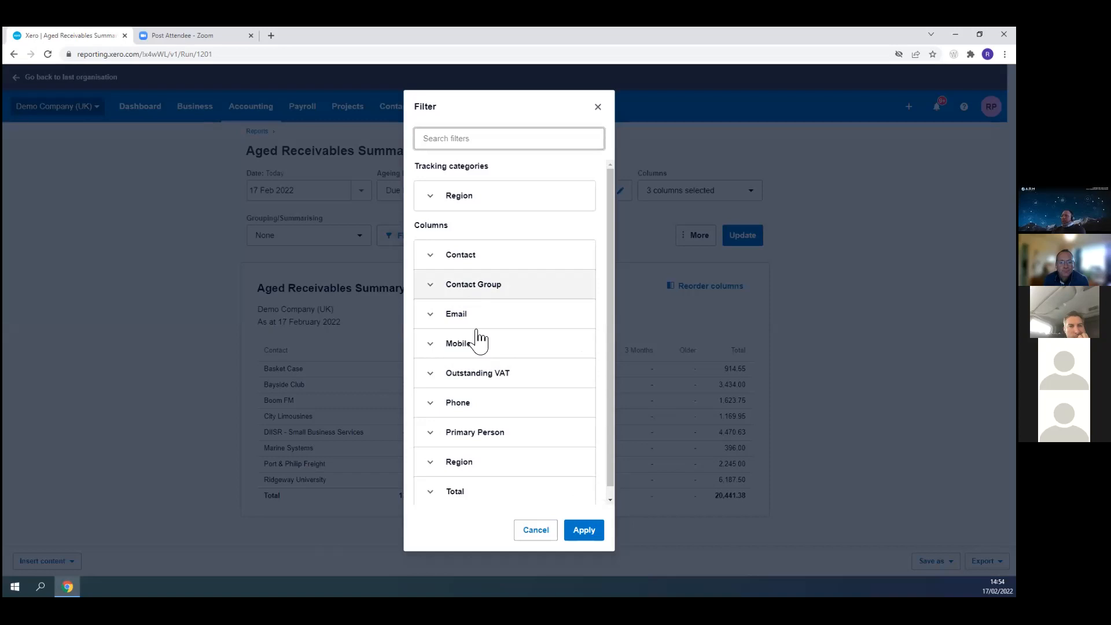
click(452, 320)
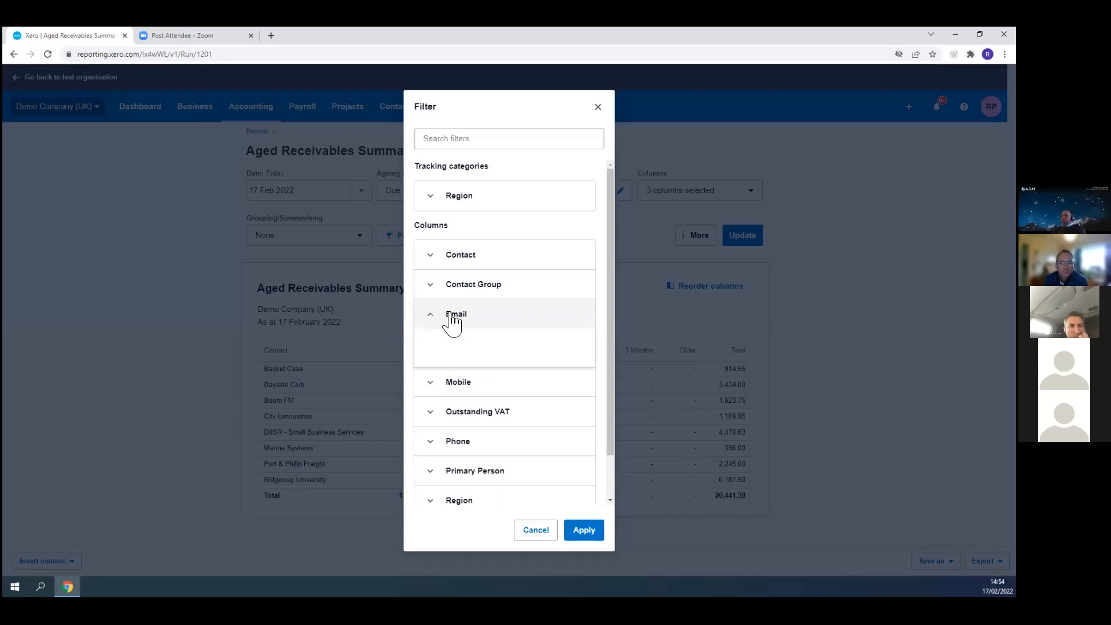
click(461, 324)
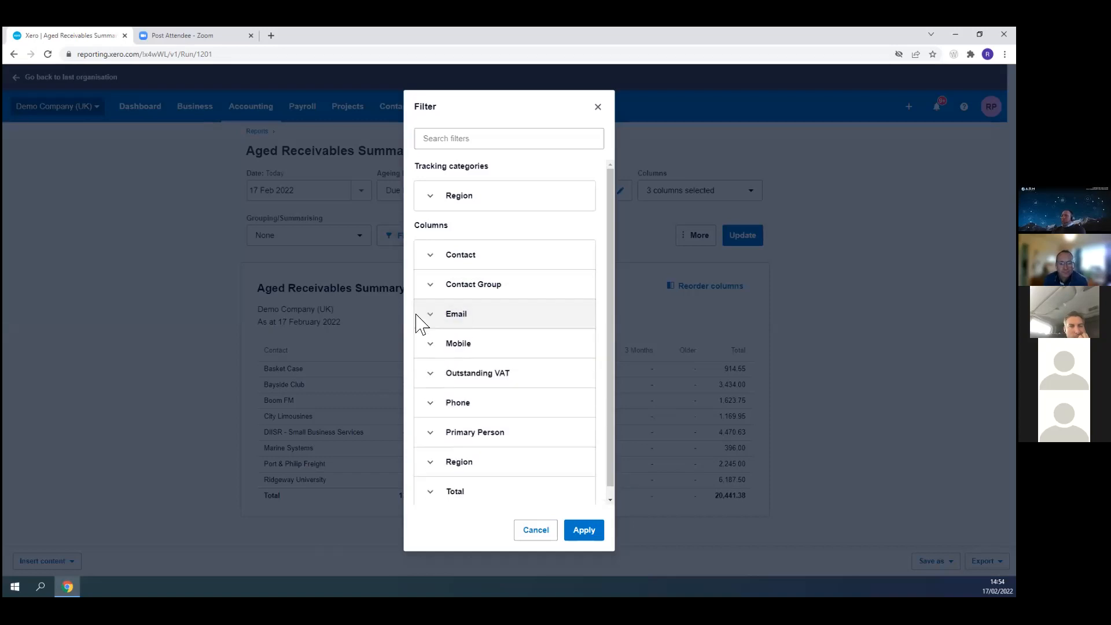
click(432, 407)
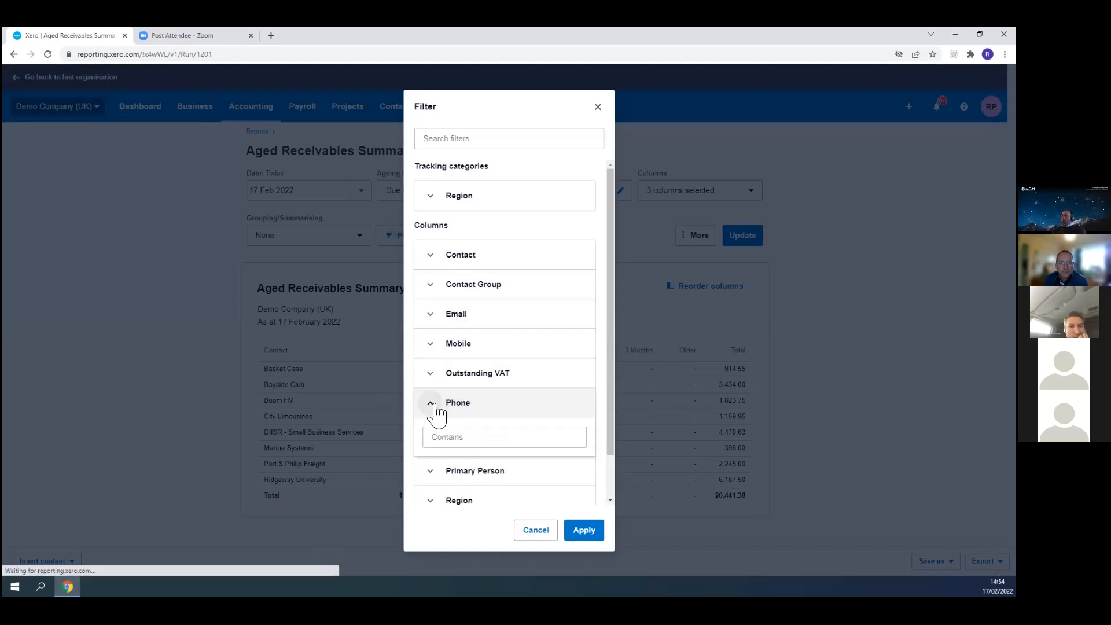
click(442, 404)
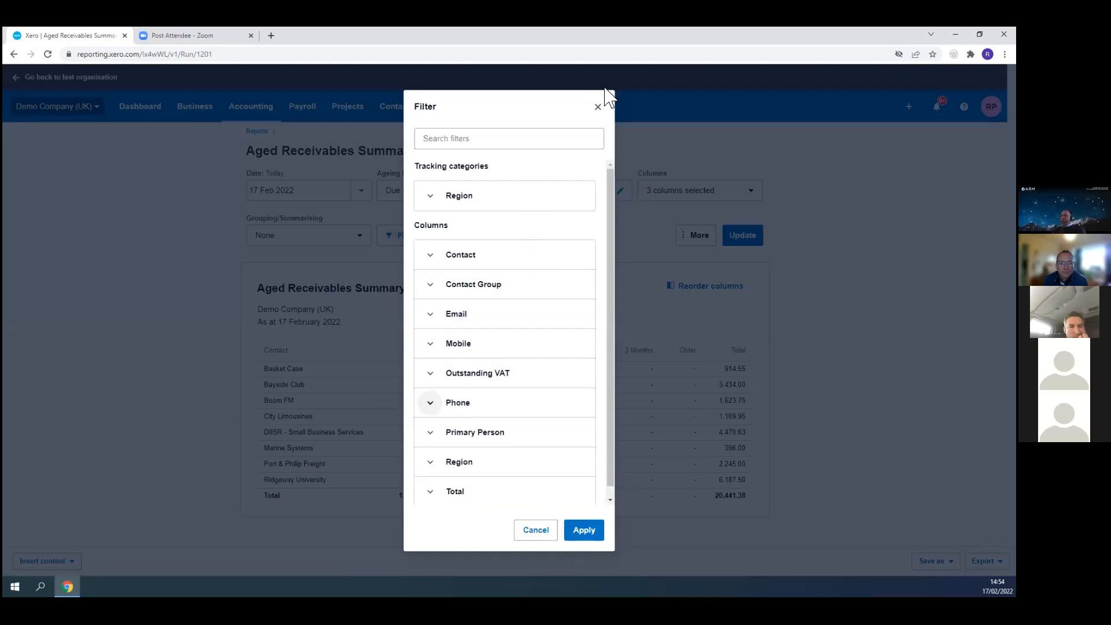
click(599, 108)
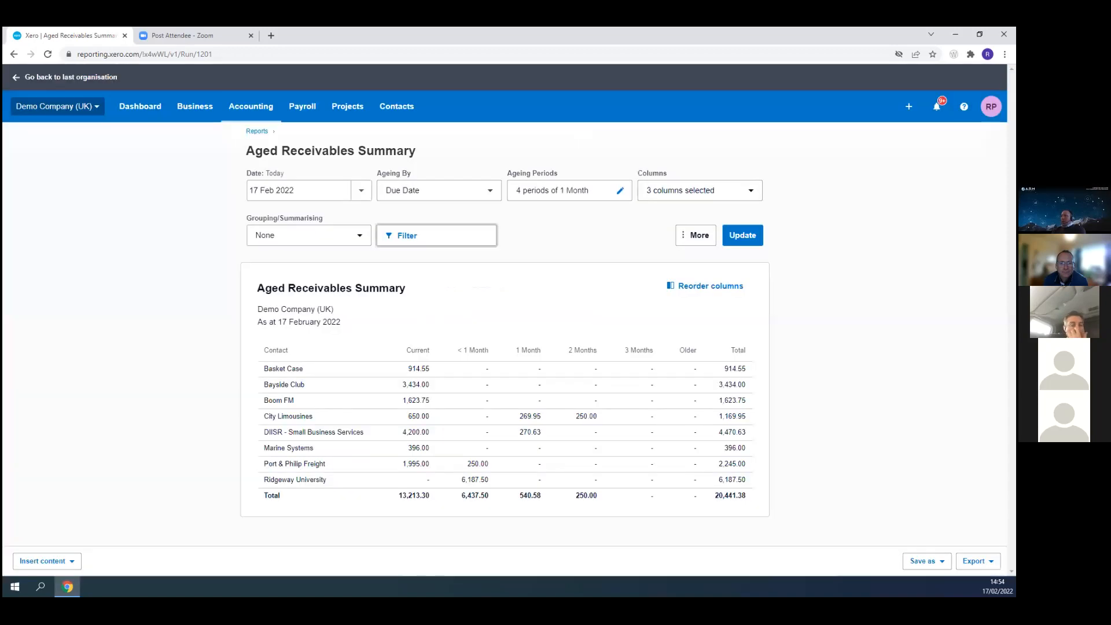
click(367, 242)
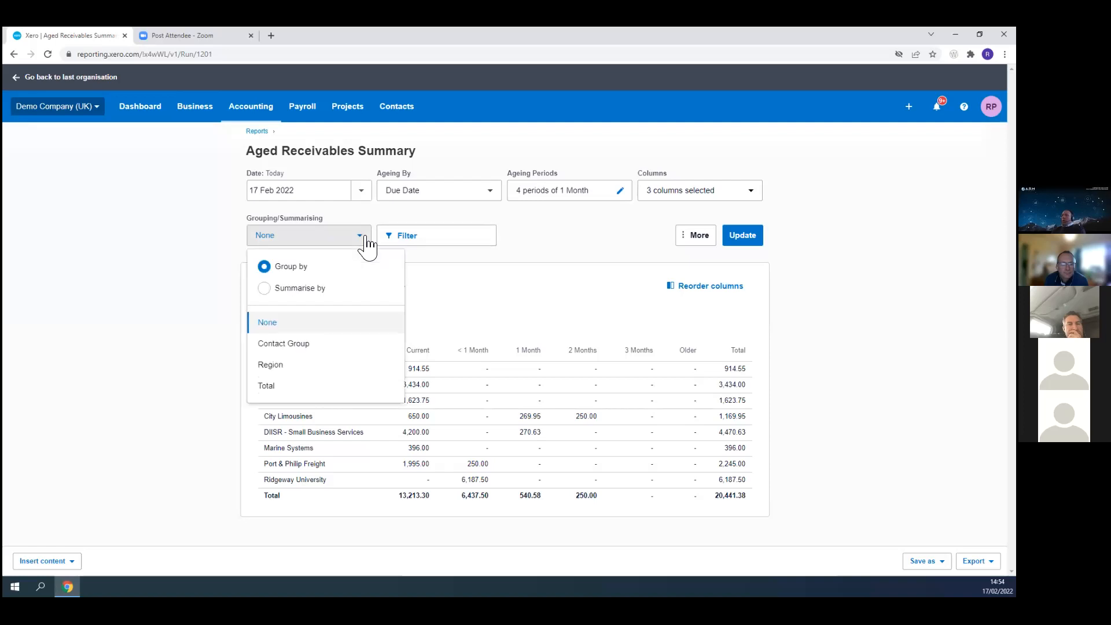
click(168, 249)
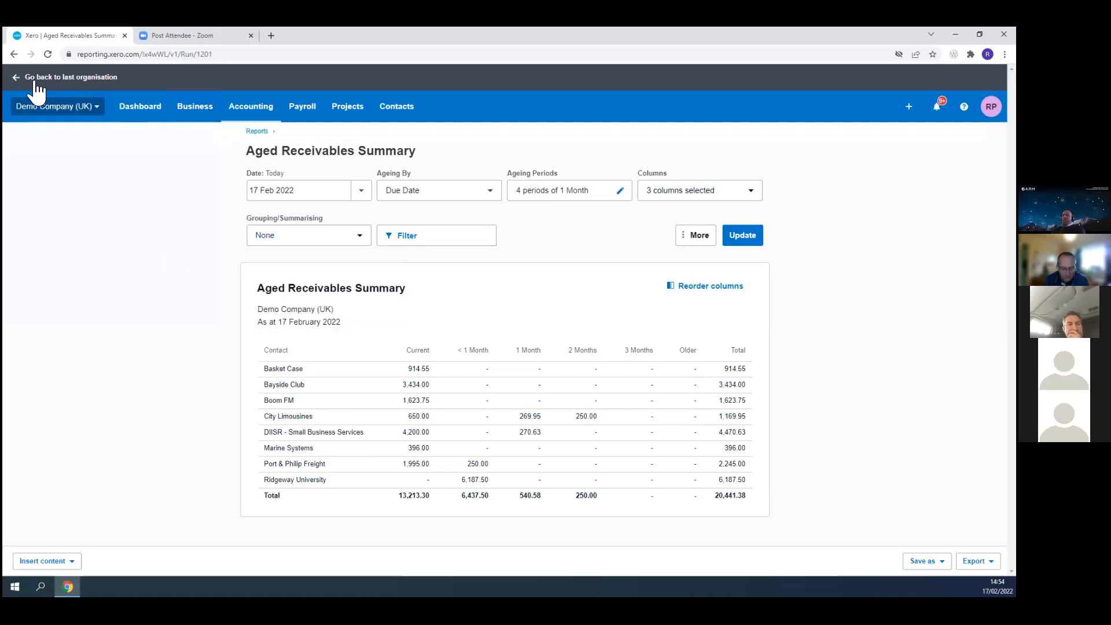
- Switch to the last organisation and then back to Demo Company (UK)
click(17, 83)
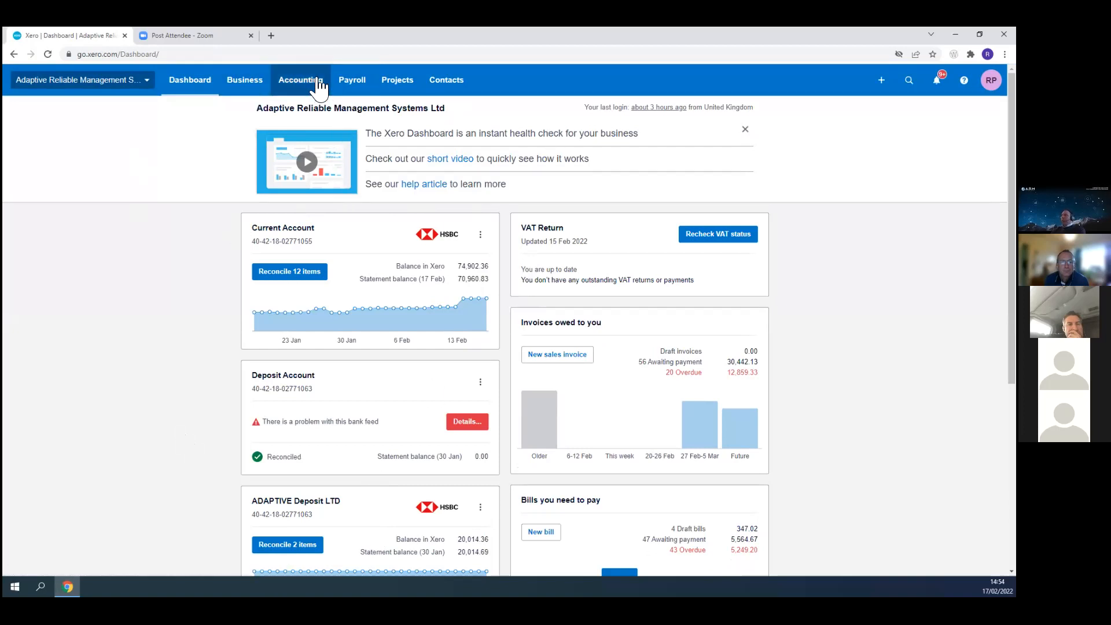
click(105, 93)
click(69, 117)
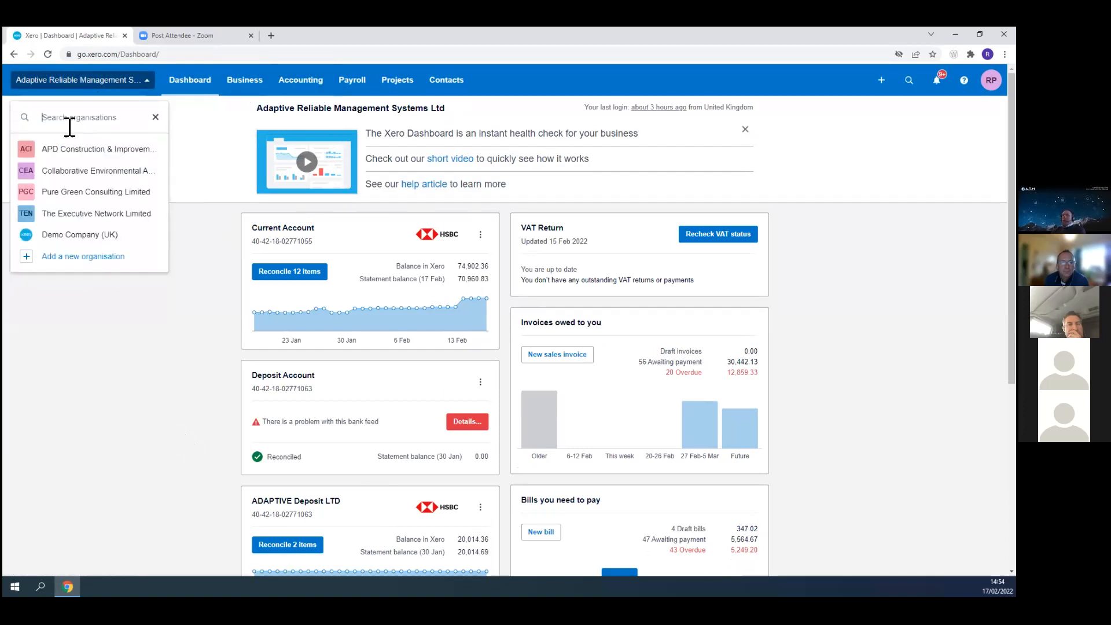
click(77, 236)
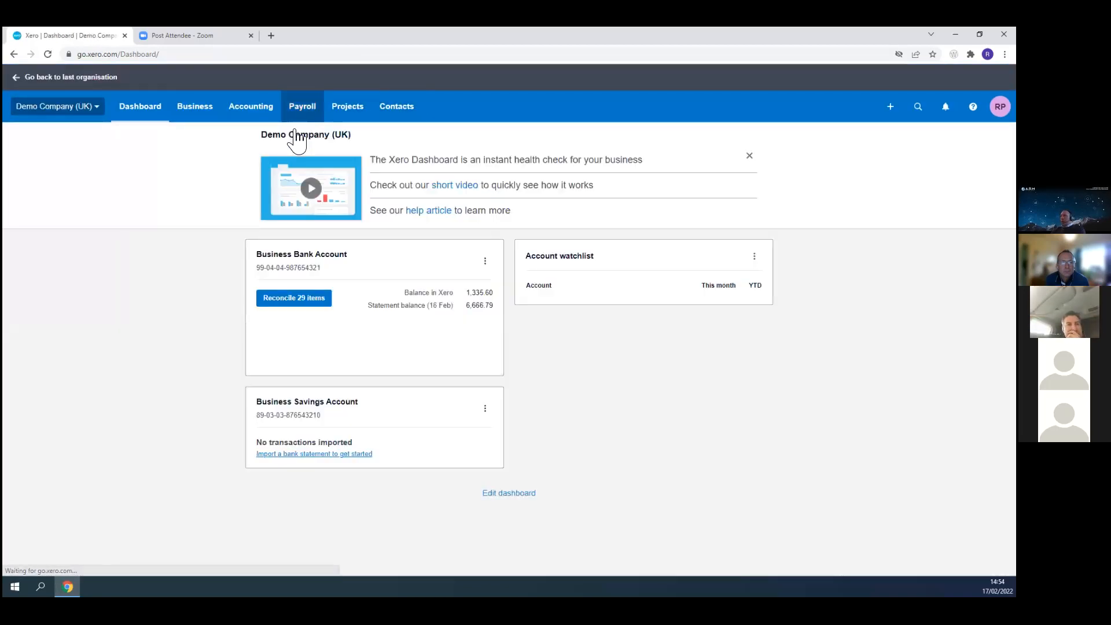
- Open the Inventory Item Details report from the reports list and review its contents
click(251, 109)
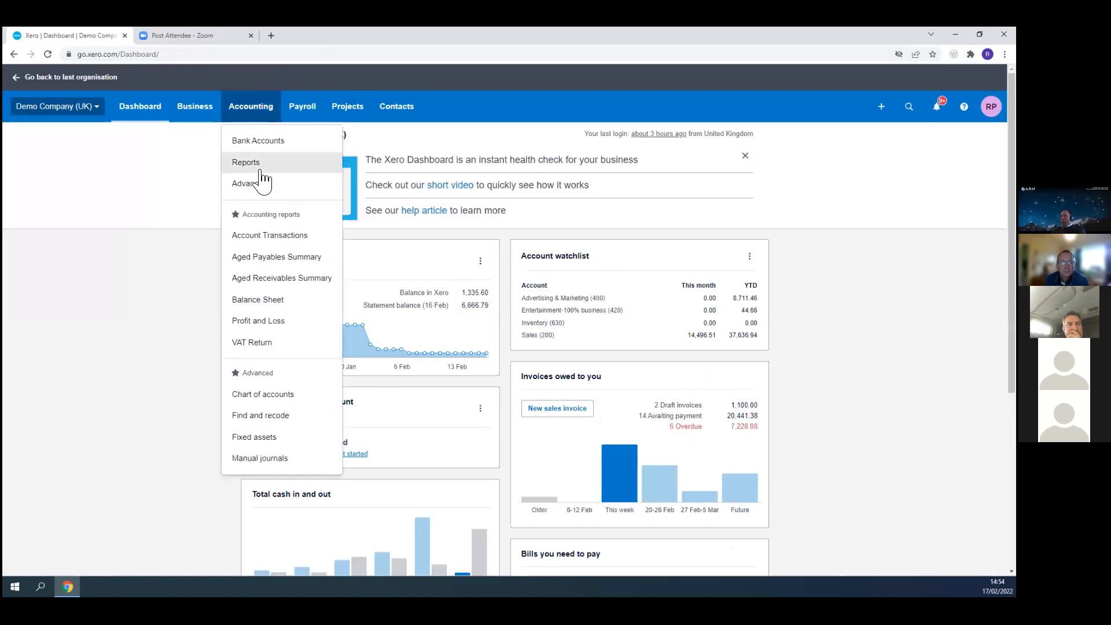
click(248, 165)
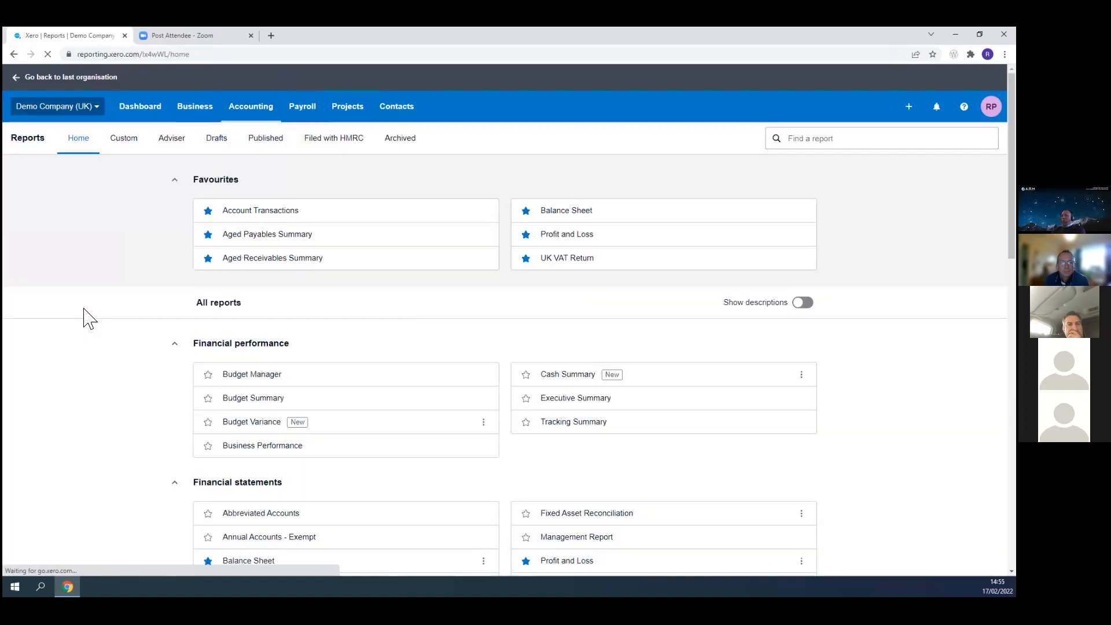
scroll(114, 372, down, 9)
scroll(64, 370, up, 5)
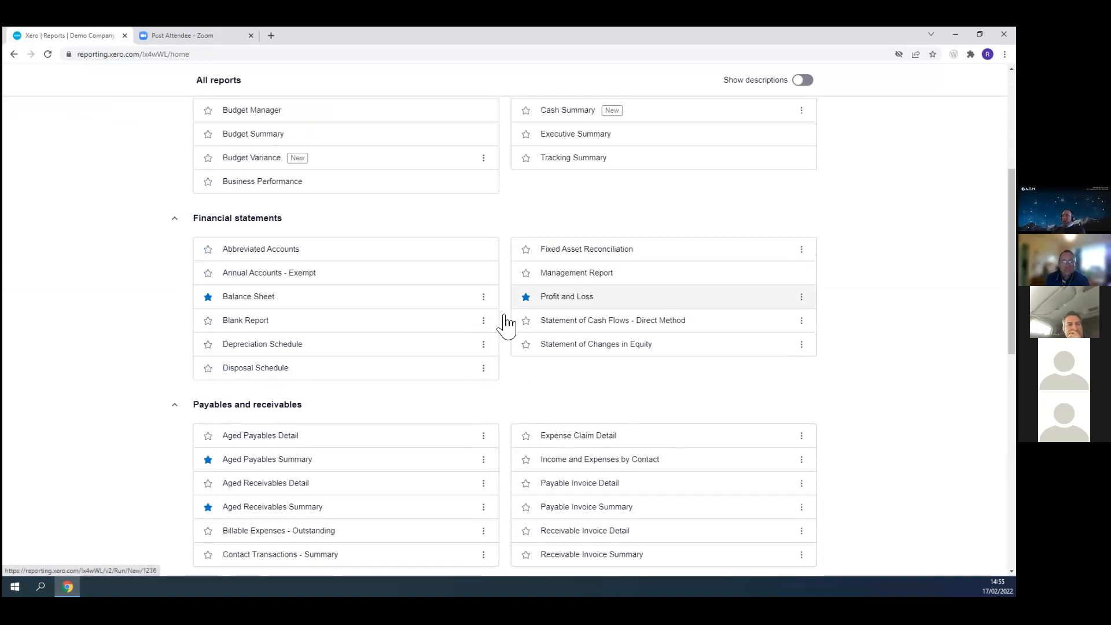
scroll(398, 491, down, 5)
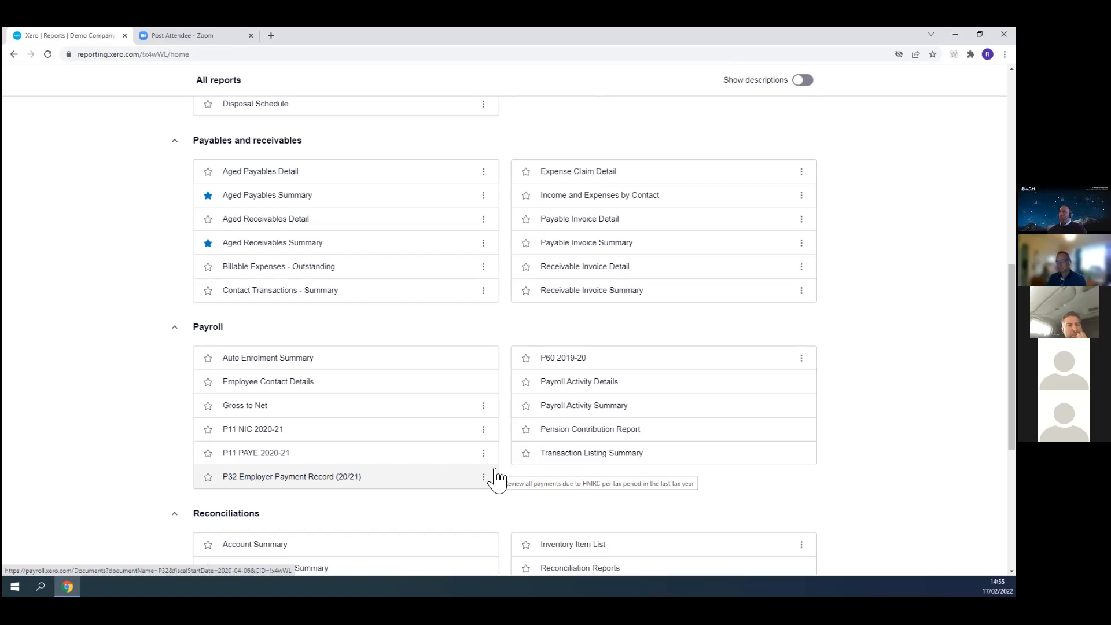
scroll(589, 223, down, 3)
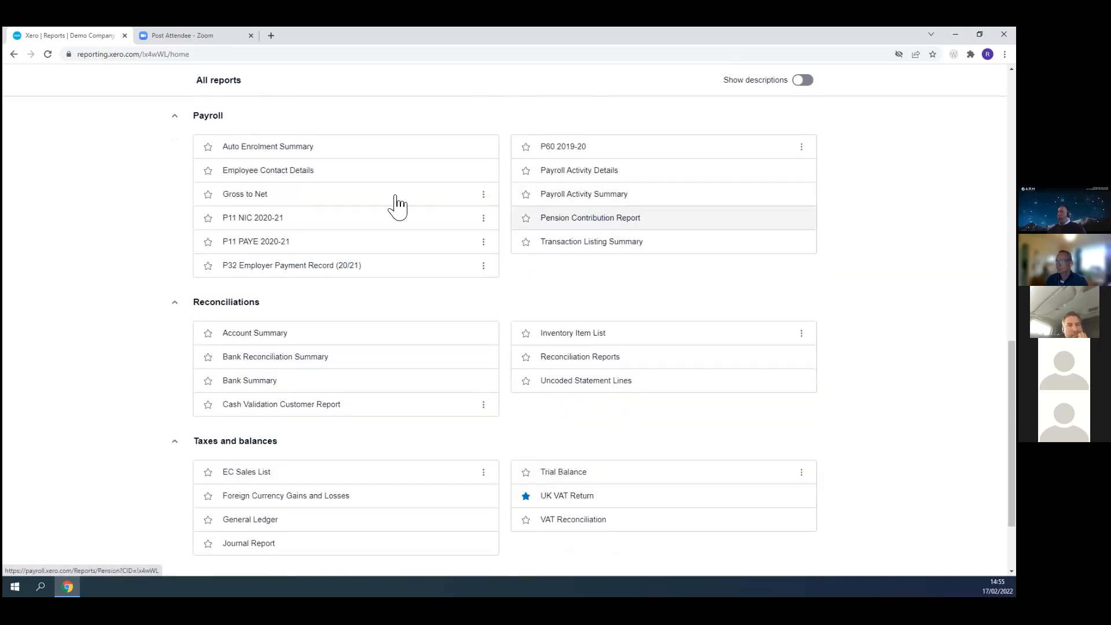
scroll(185, 374, down, 2)
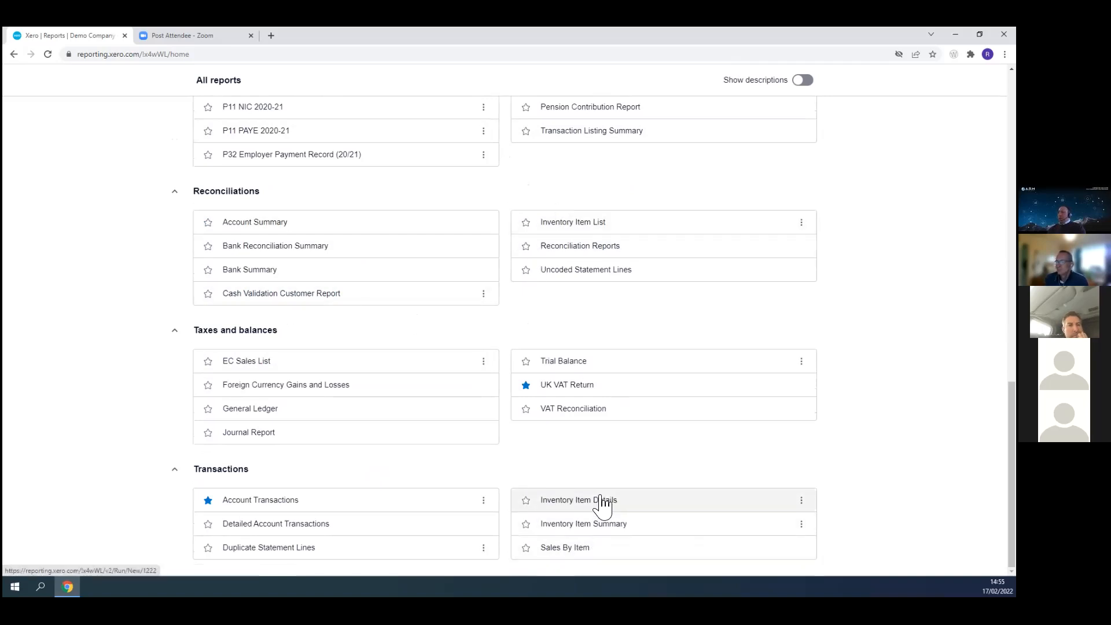
click(583, 500)
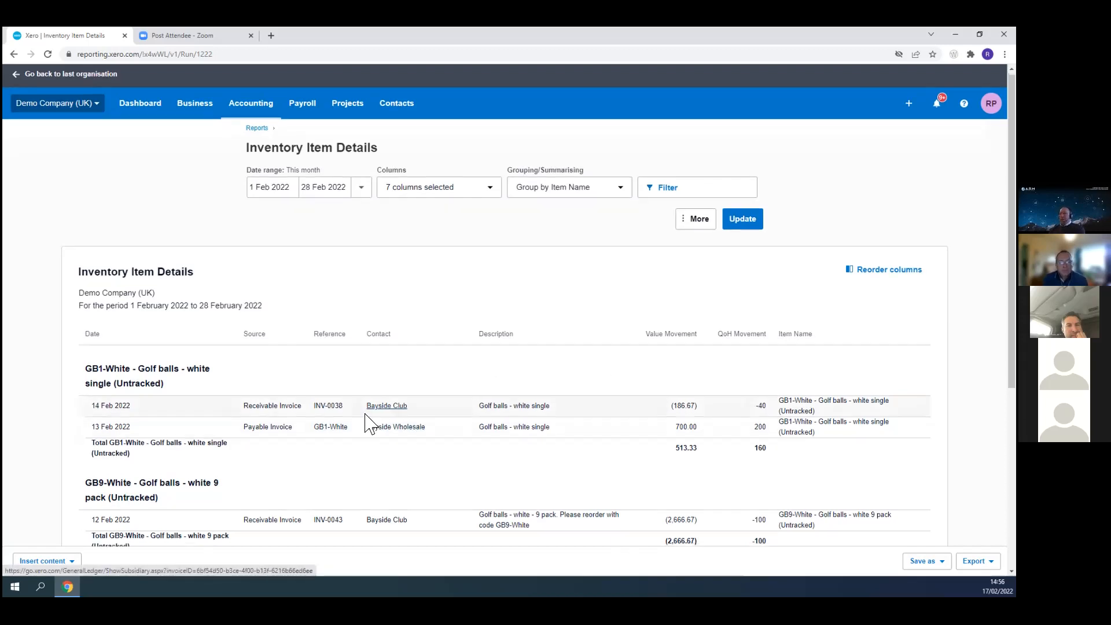
scroll(376, 452, down, 5)
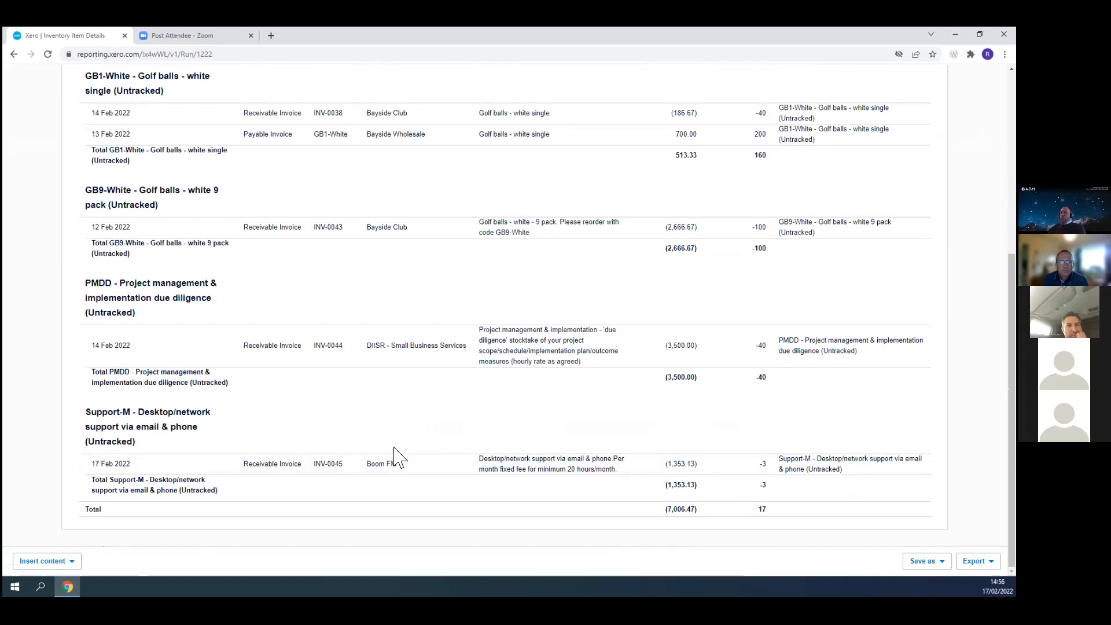
scroll(357, 422, up, 5)
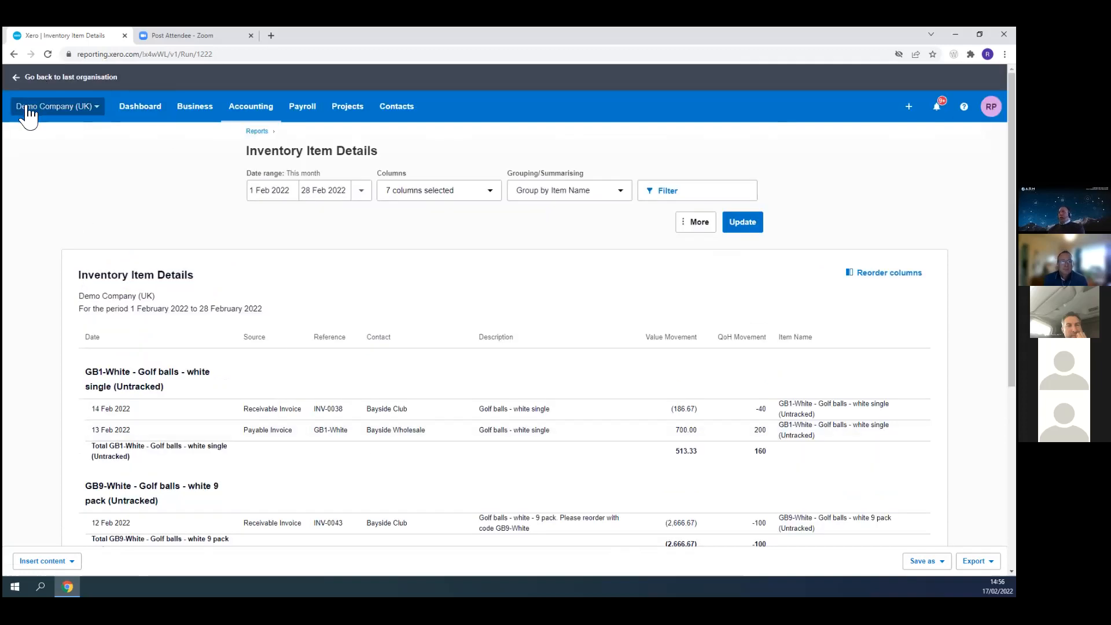
- Switch to the last organisation and then back to Demo Company (UK) again
click(14, 76)
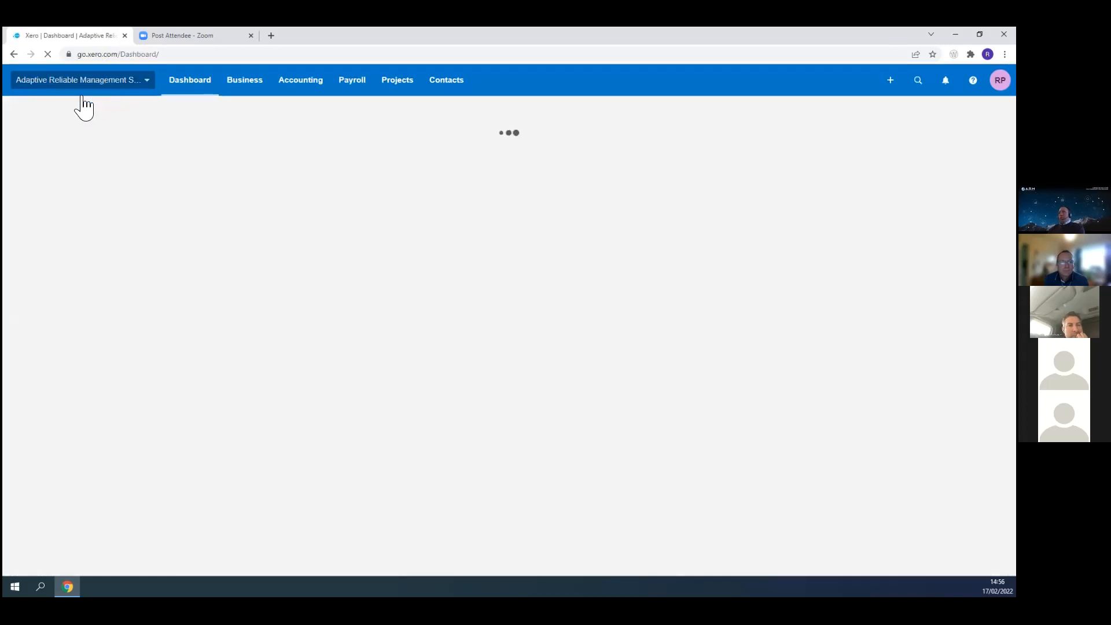
click(81, 85)
click(69, 119)
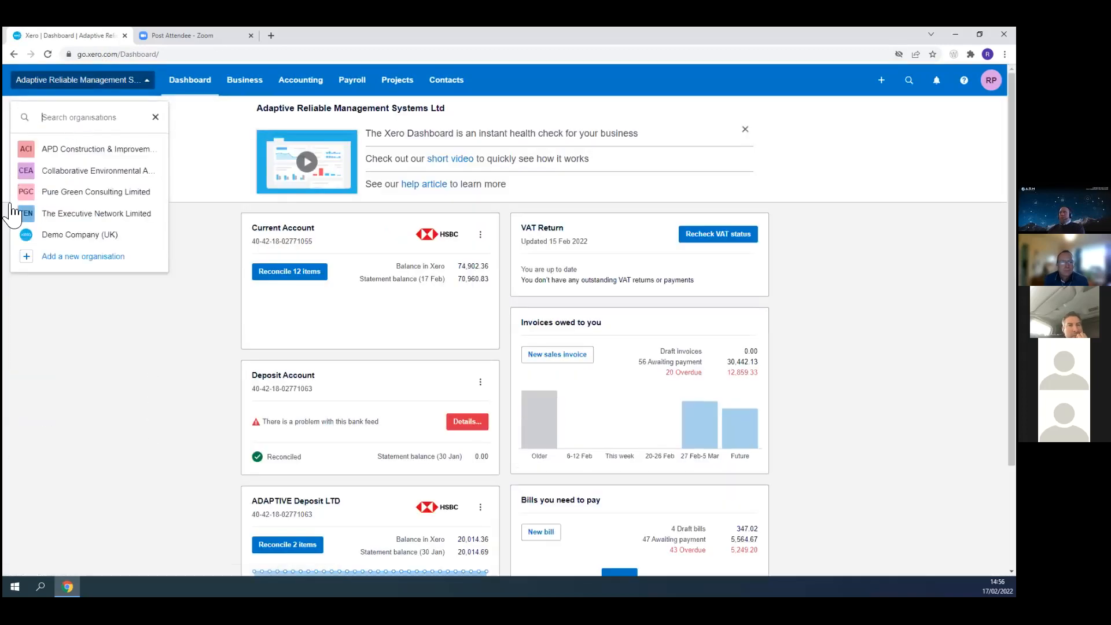
click(101, 234)
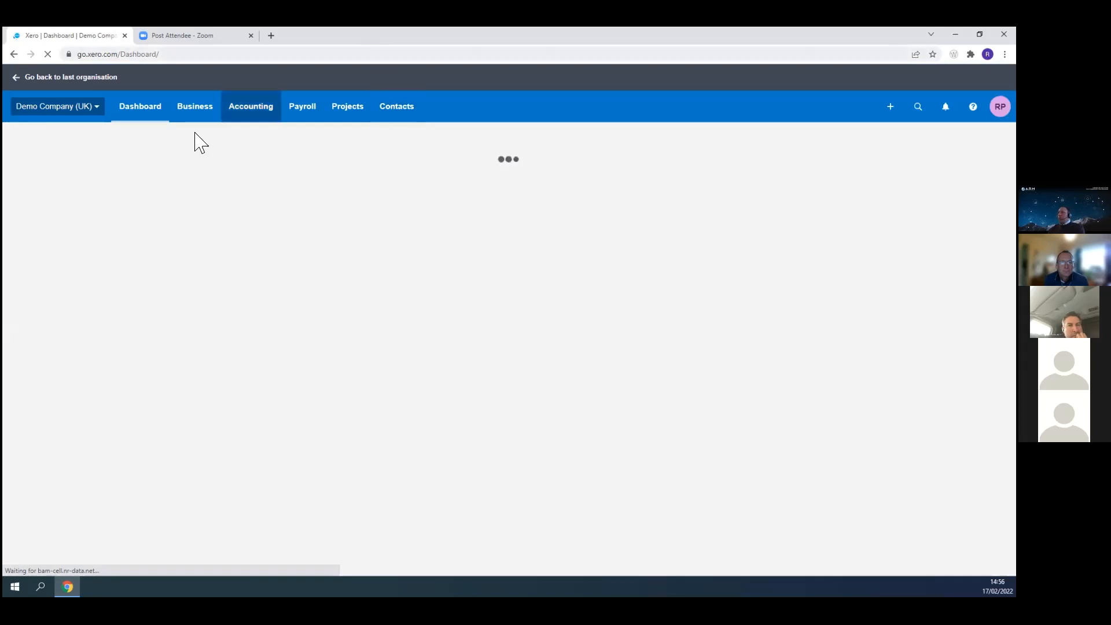
- Open the older version of the Profit and Loss report and apply the Compare regions format
click(345, 110)
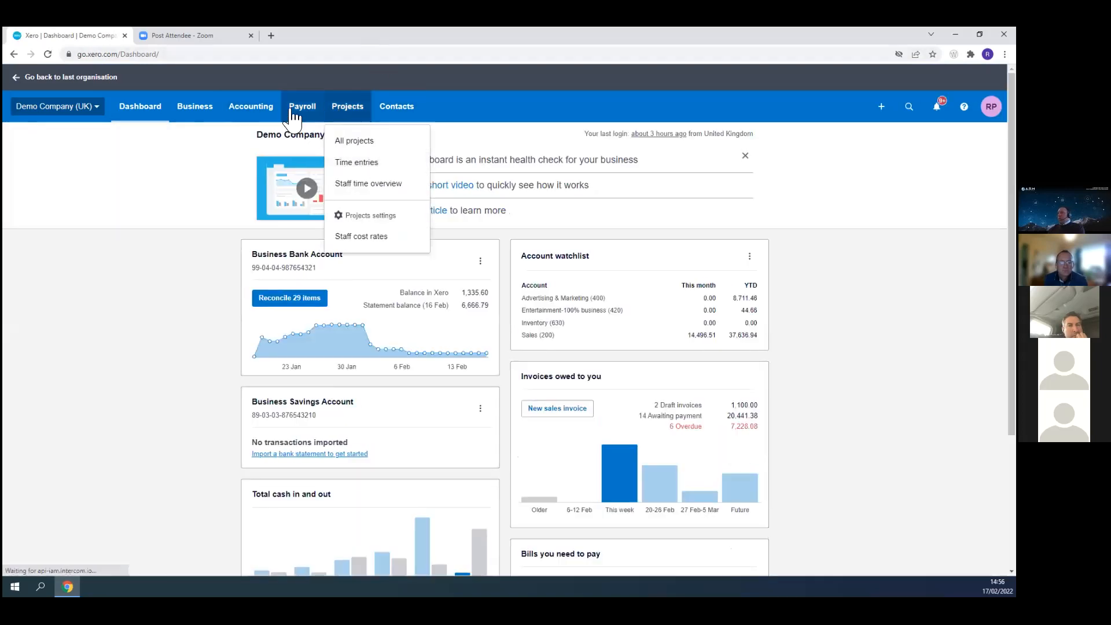
click(255, 116)
click(277, 164)
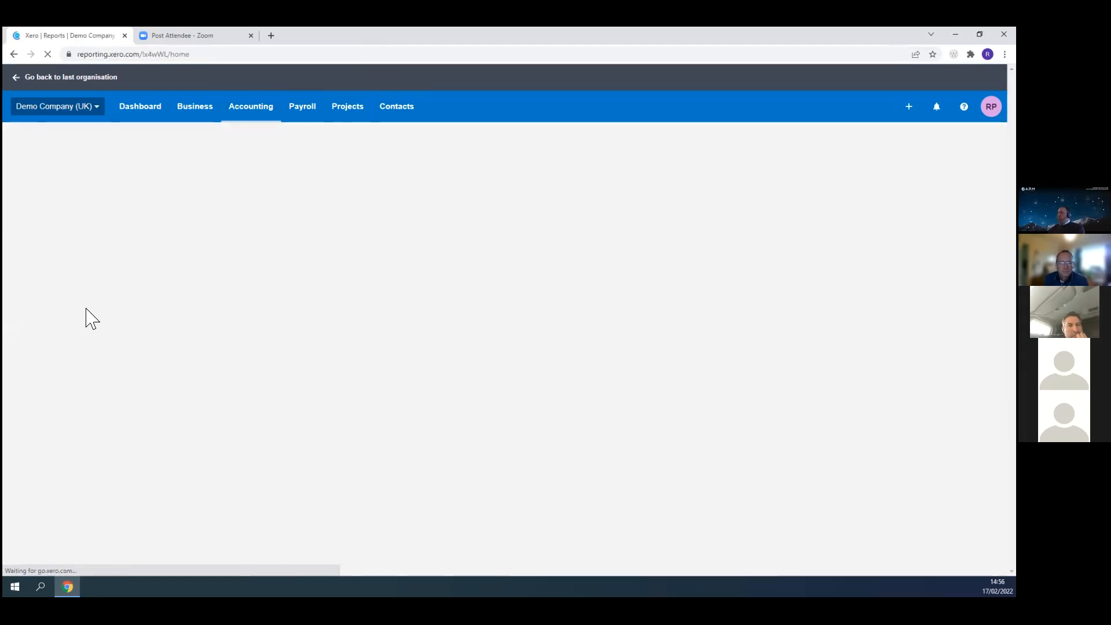
scroll(679, 376, down, 1)
scroll(679, 377, down, 8)
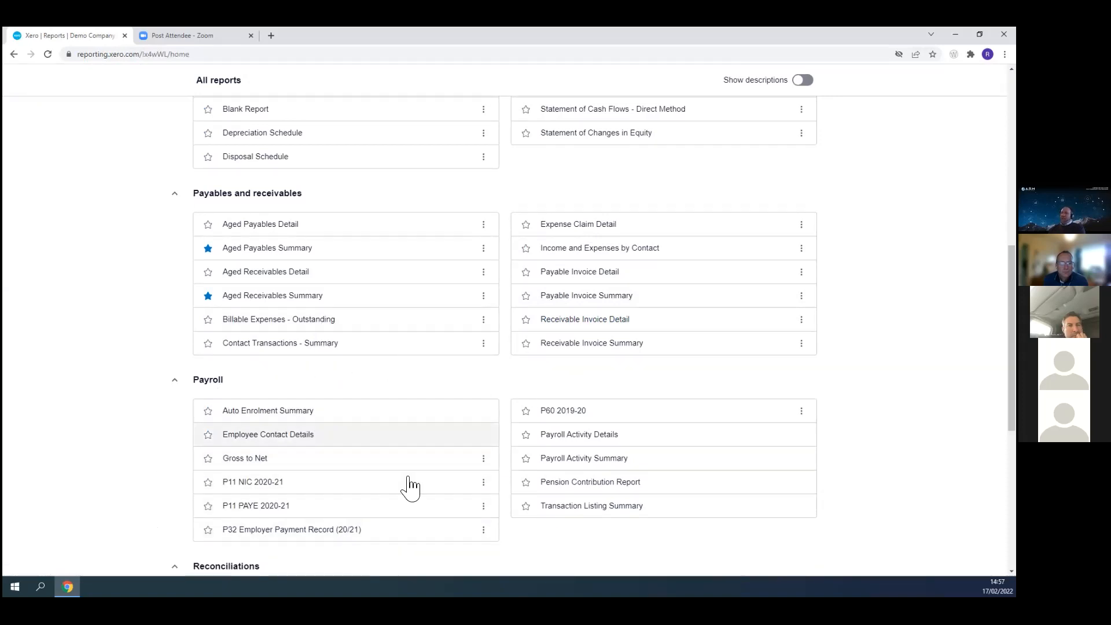
scroll(174, 442, up, 5)
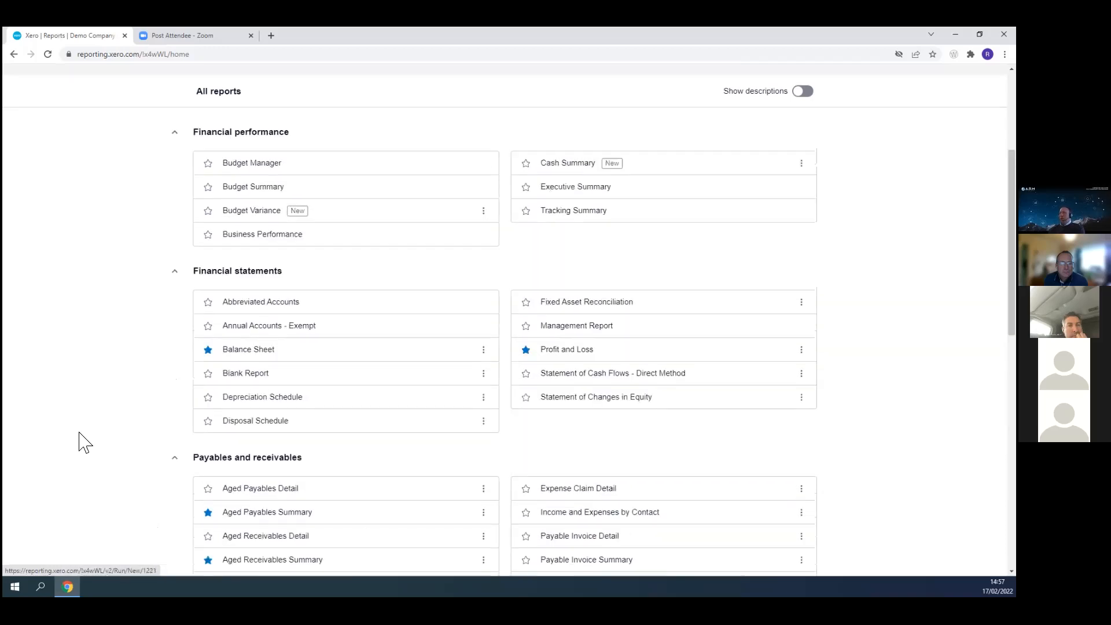
scroll(149, 445, up, 3)
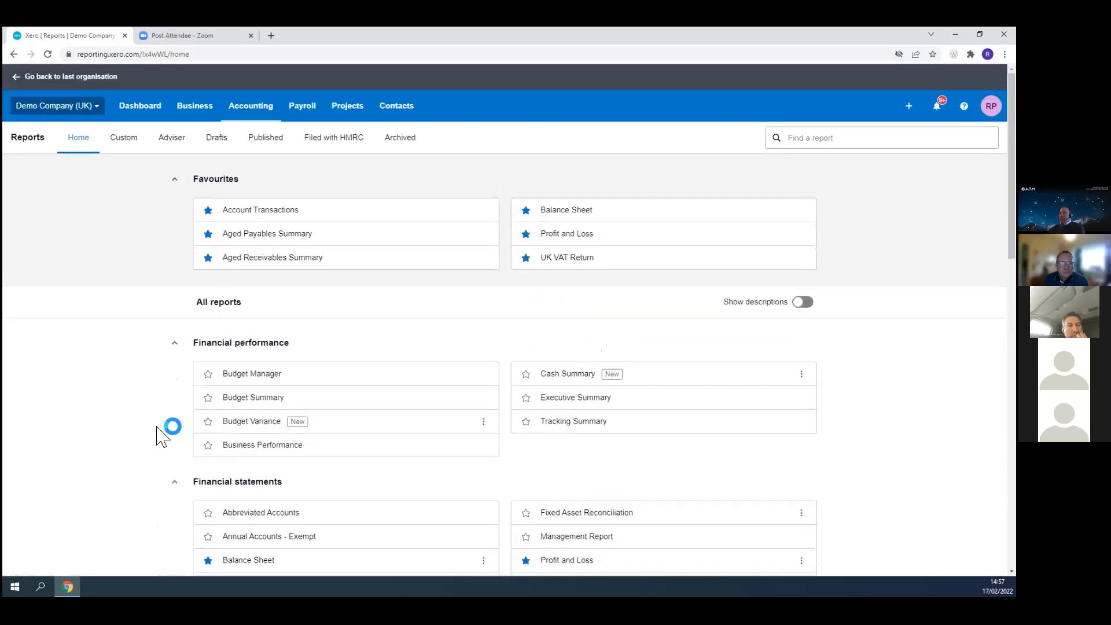
scroll(156, 436, down, 5)
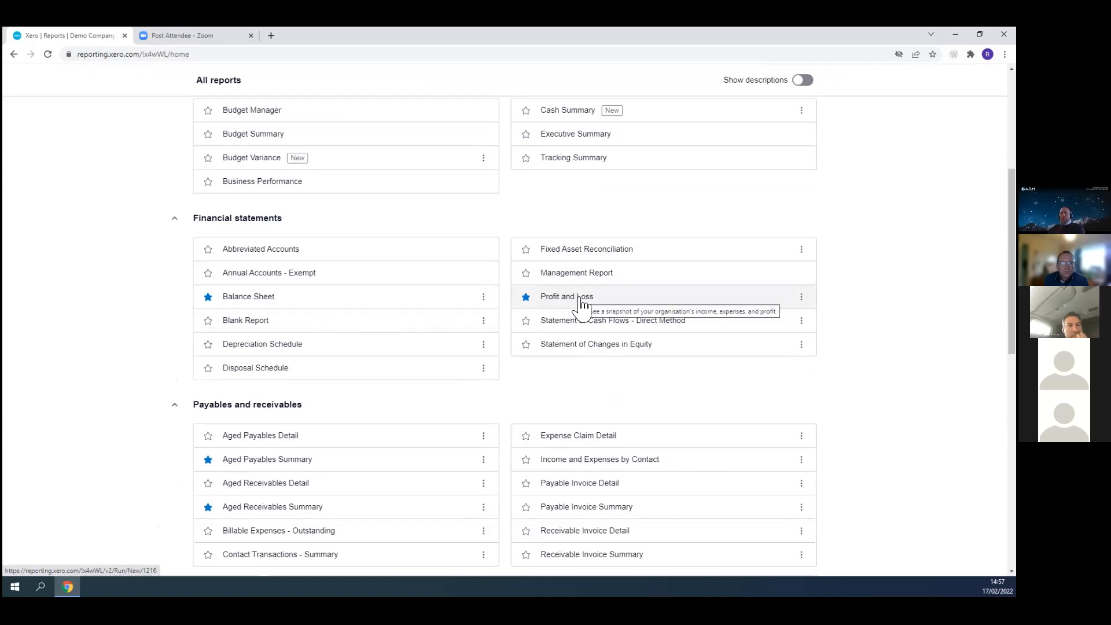
click(802, 298)
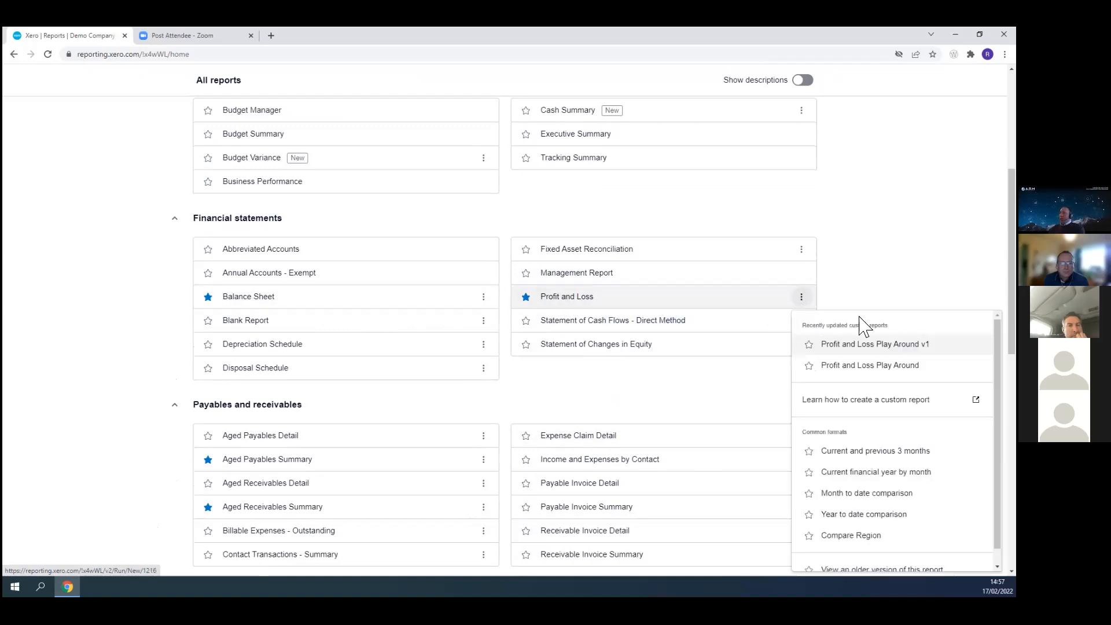
scroll(857, 313, down, 3)
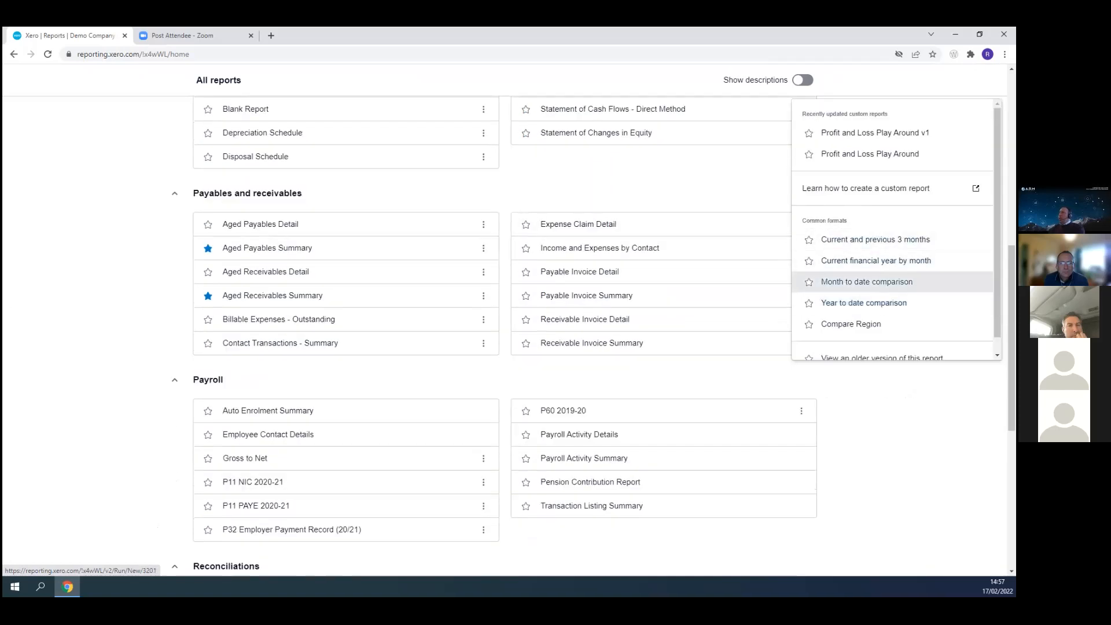
scroll(868, 282, down, 1)
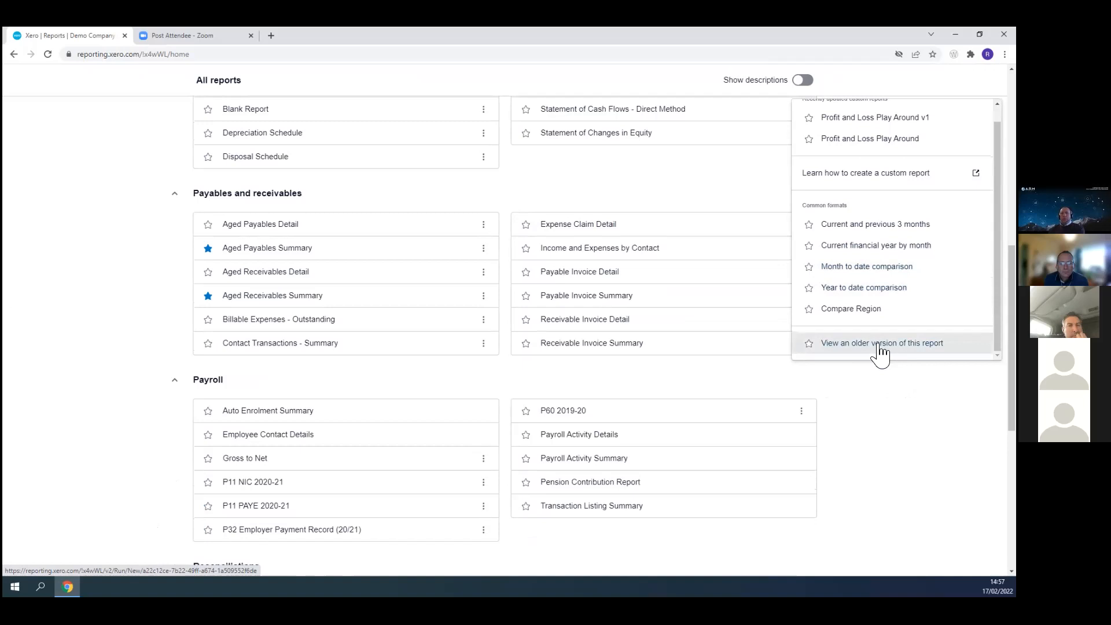
click(879, 345)
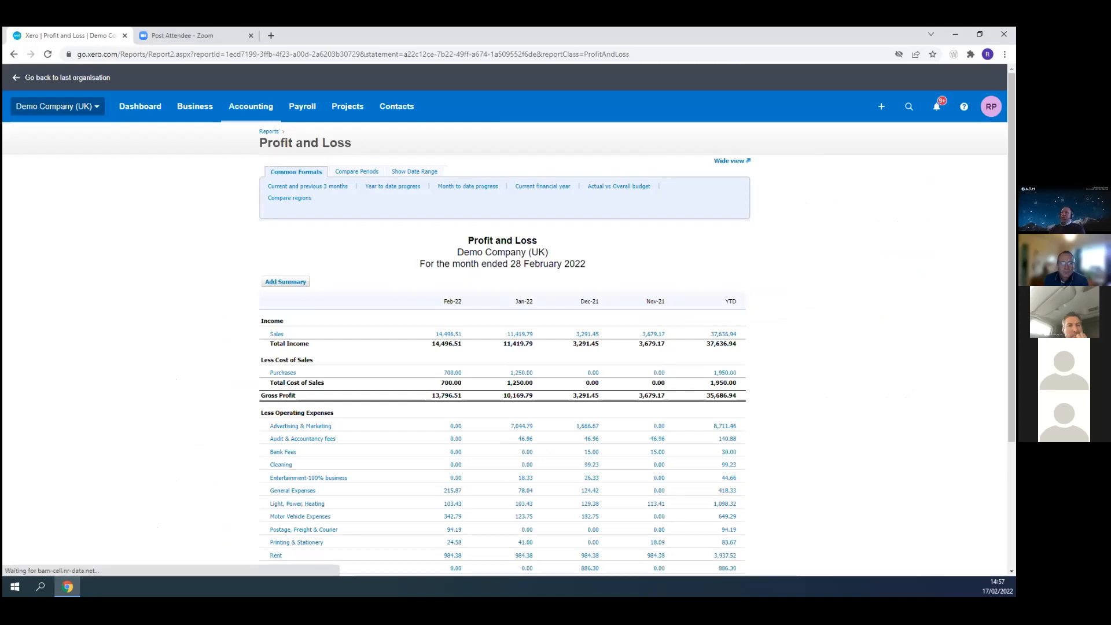
click(288, 199)
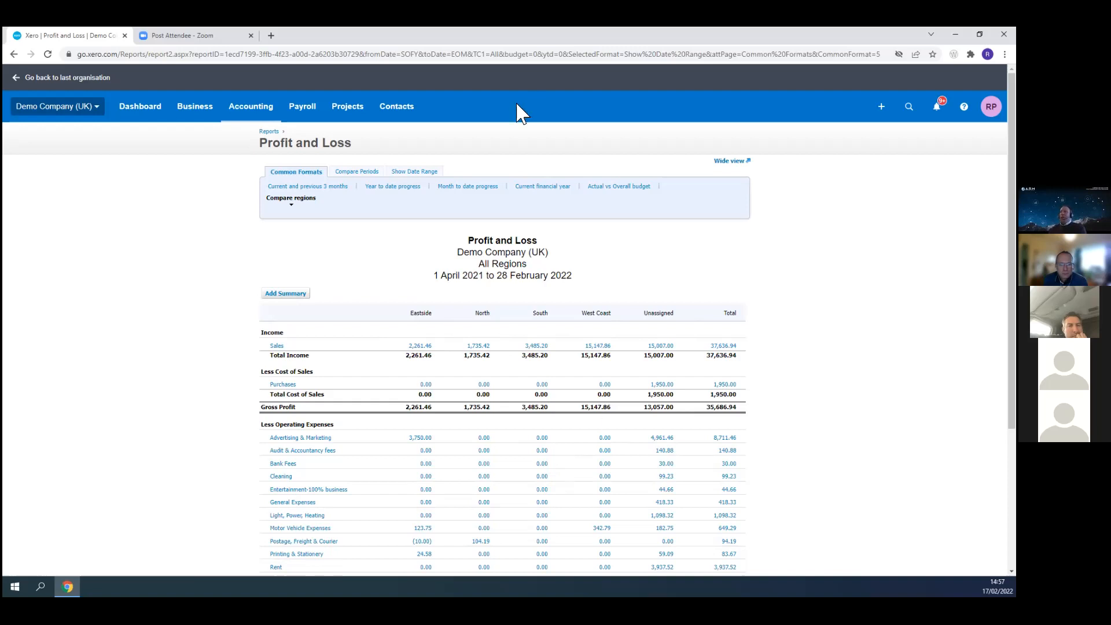
- Return to the reports list and open the older version of the Balance Sheet report
click(267, 132)
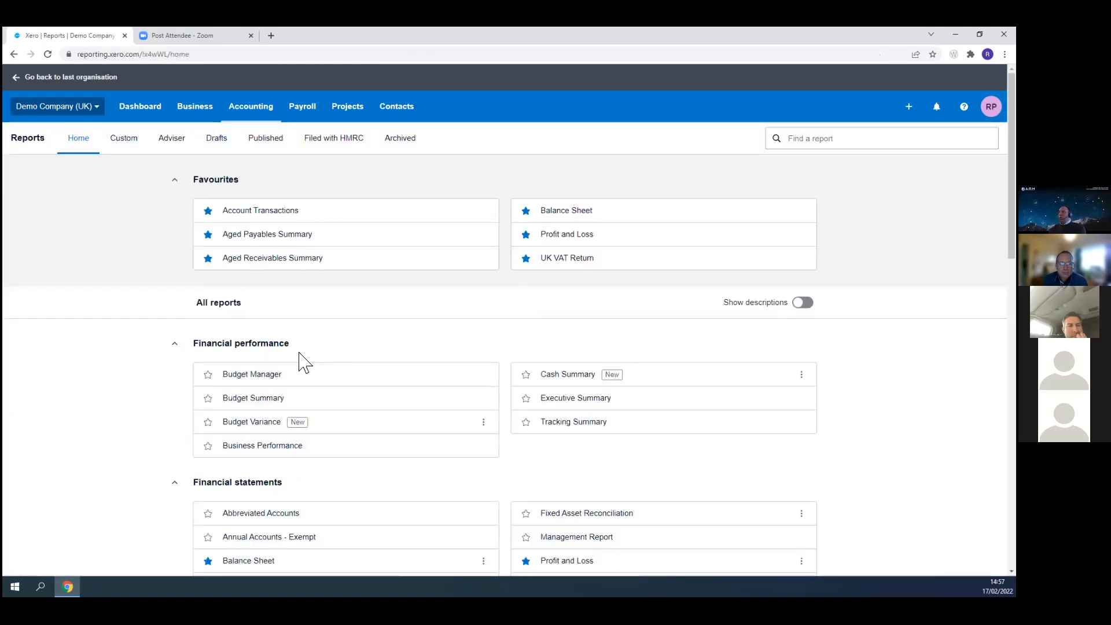
scroll(303, 362, down, 4)
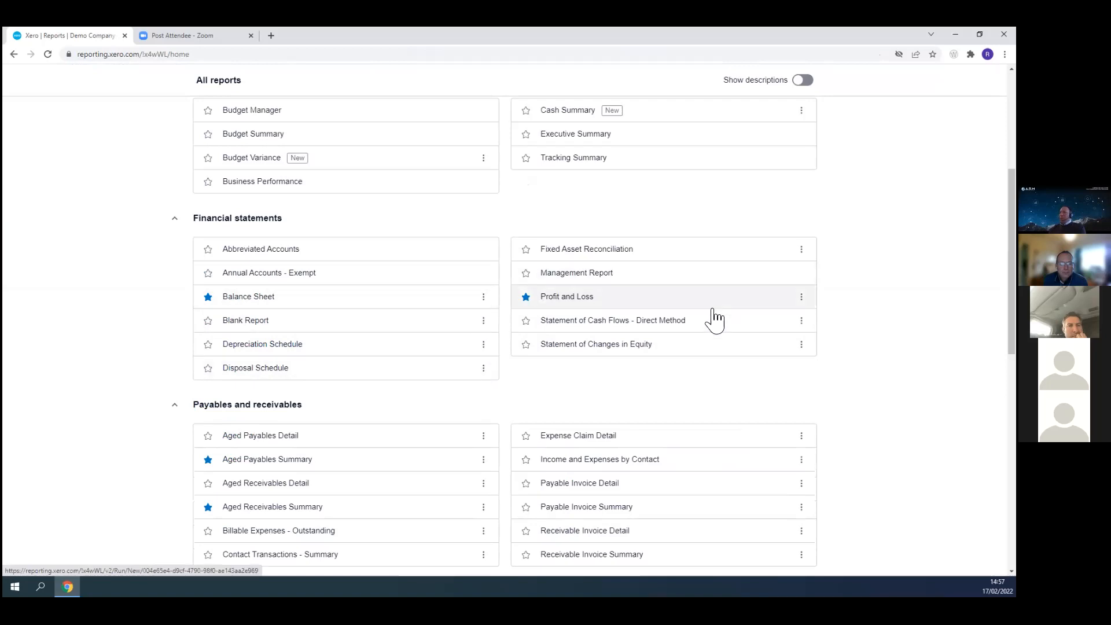
scroll(521, 231, down, 2)
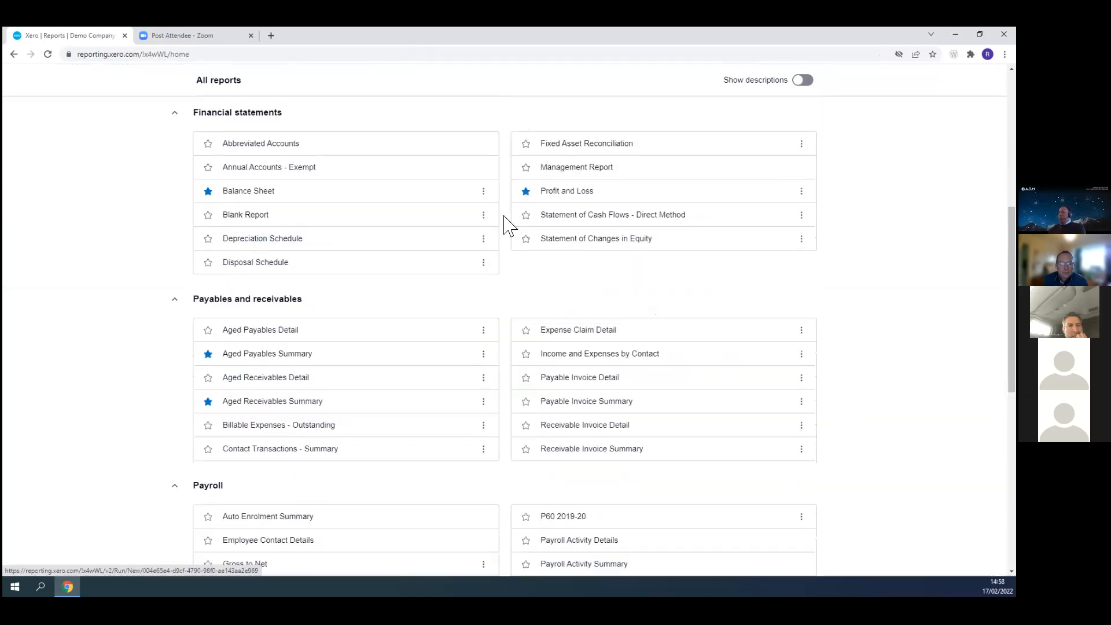
click(484, 191)
click(570, 370)
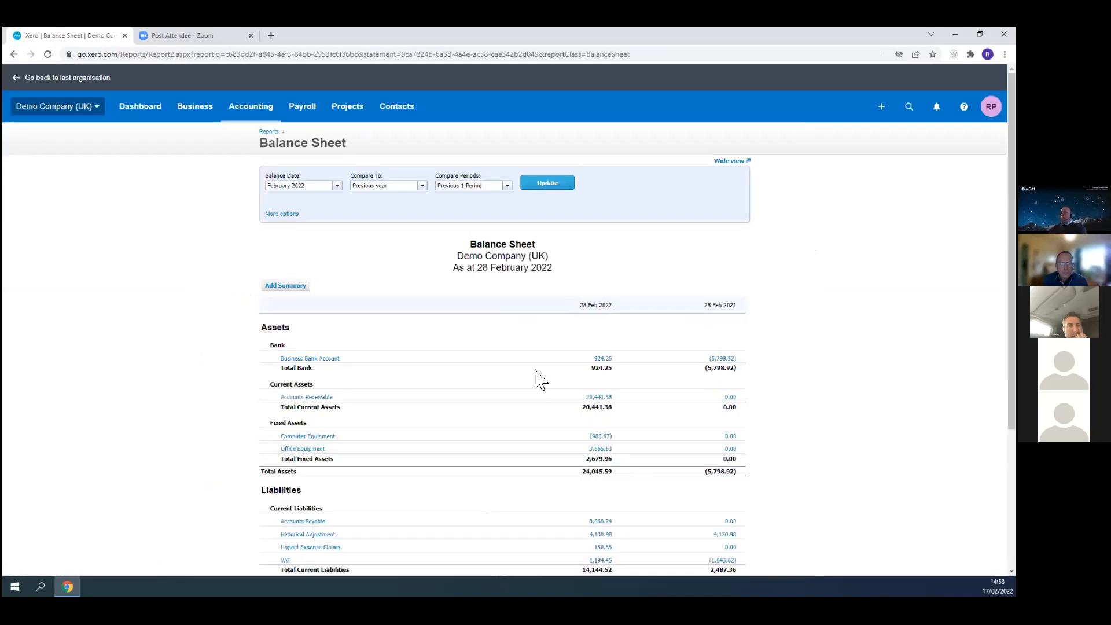
- Set the Balance Sheet date to March 2022, compare against Previous 4 Periods, and update the report
click(338, 186)
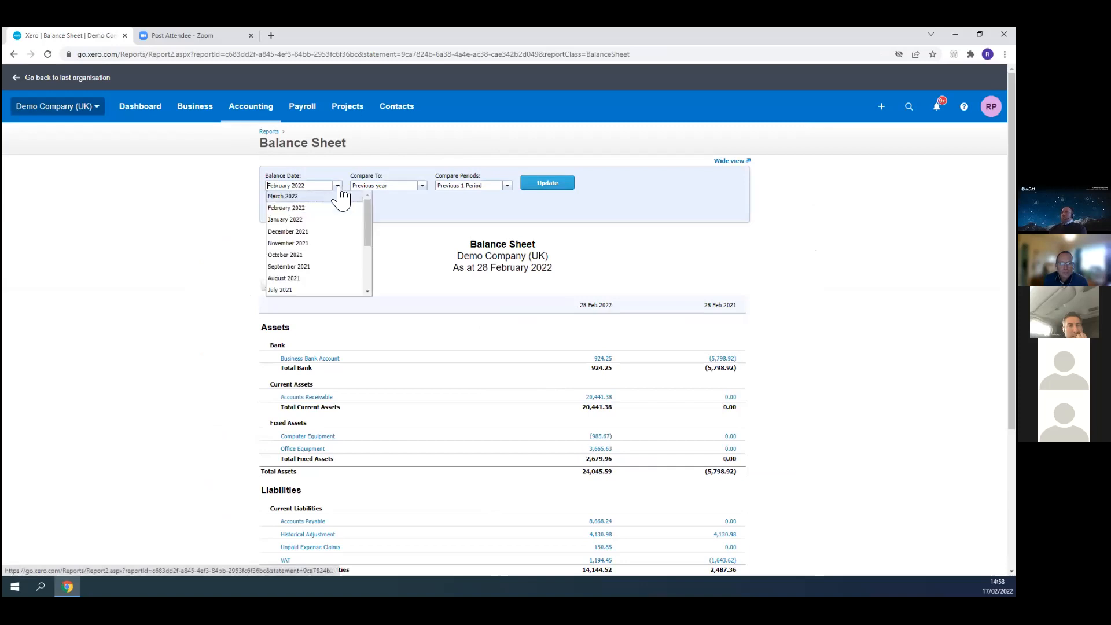
click(305, 198)
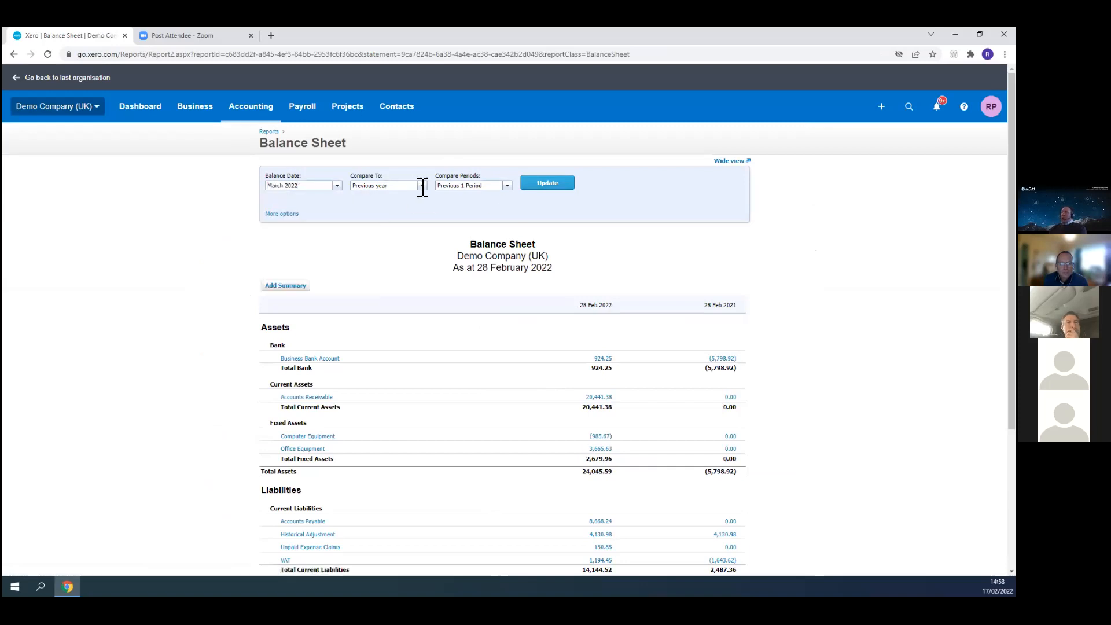
click(507, 186)
click(482, 244)
click(561, 183)
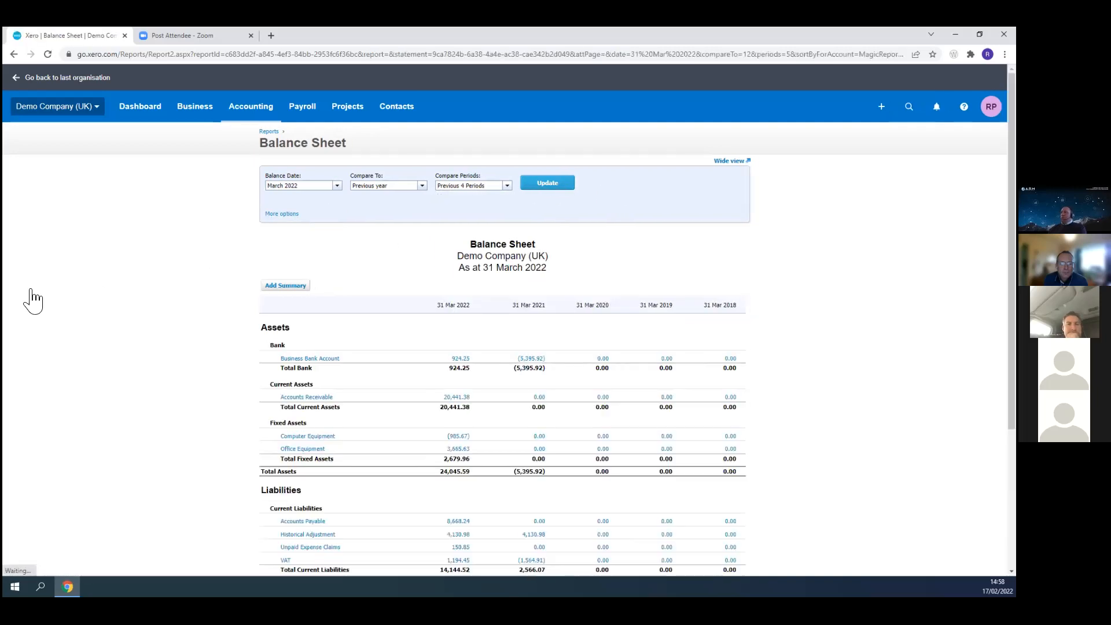
- Expand more options, sort the Balance Sheet by Account Code, and update the report
click(280, 214)
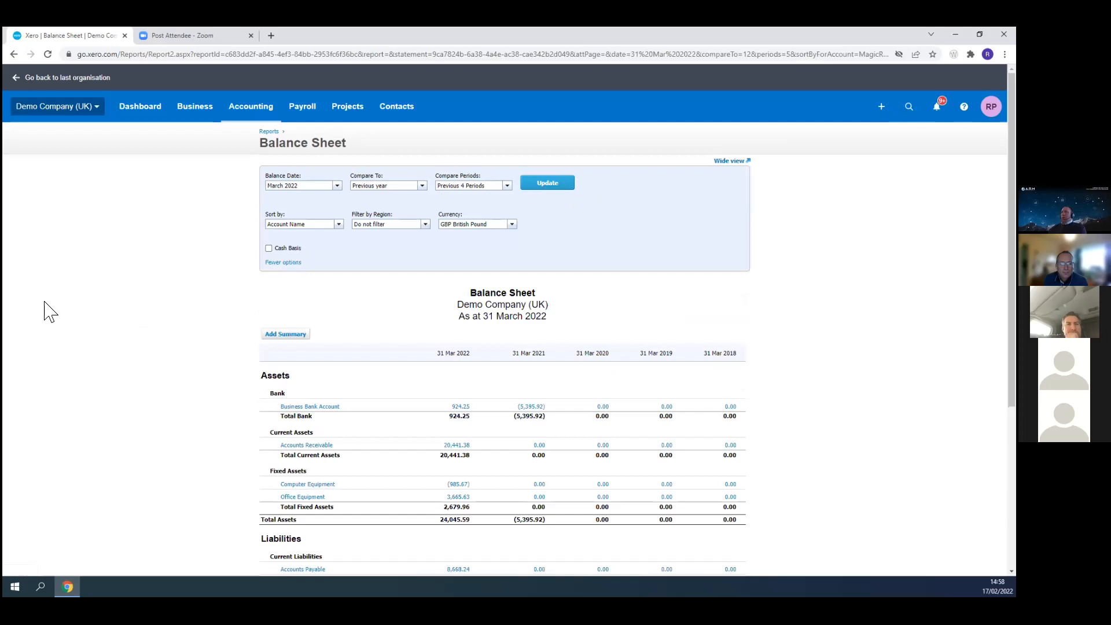
click(339, 224)
click(288, 242)
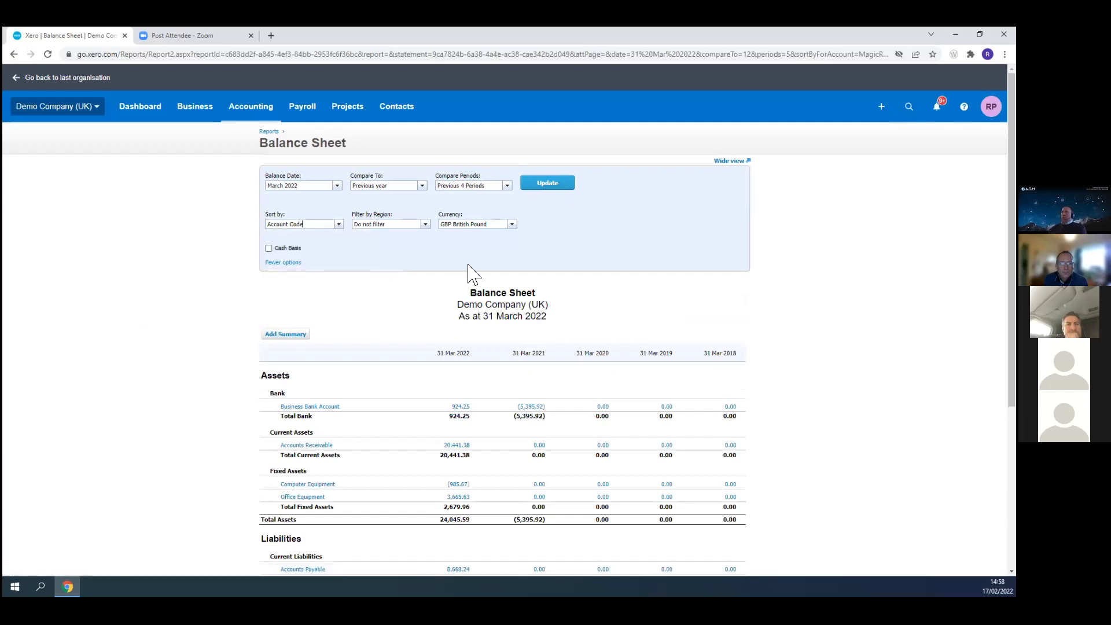
click(426, 224)
click(428, 235)
click(548, 184)
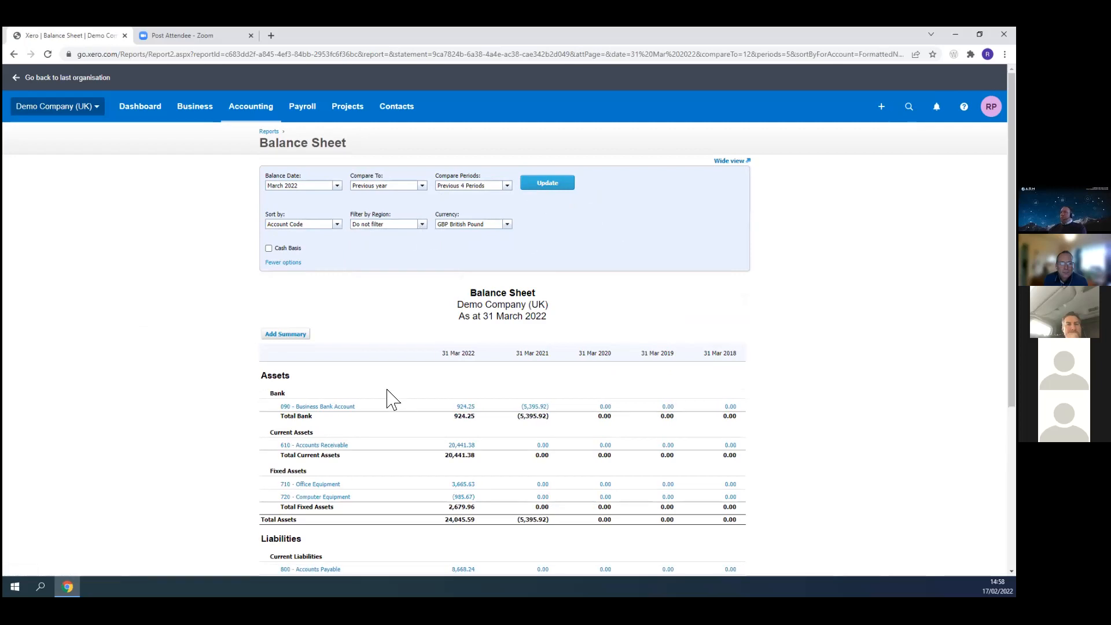
- Open a new Balance Sheet layout from the layout options and review its list of accounts
scroll(450, 403, down, 4)
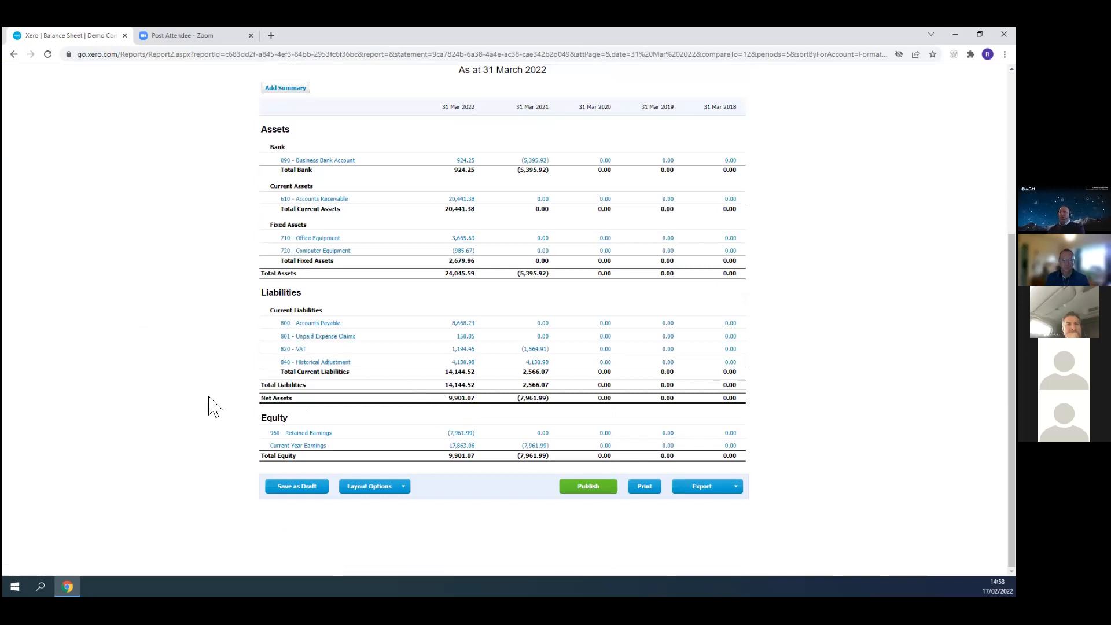
scroll(207, 399, up, 4)
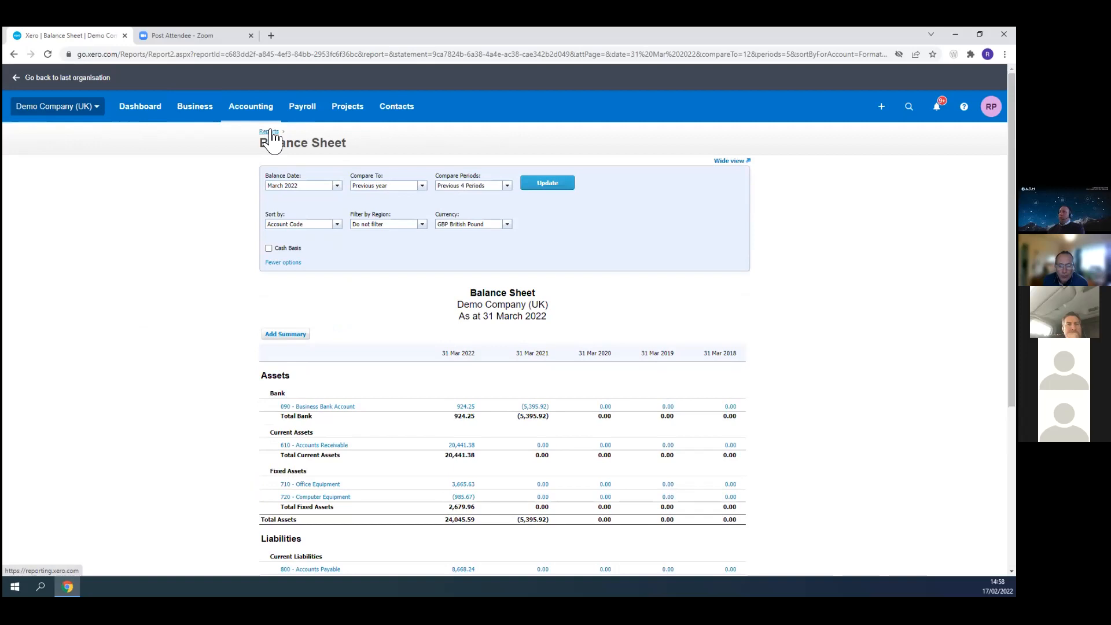
scroll(70, 278, down, 4)
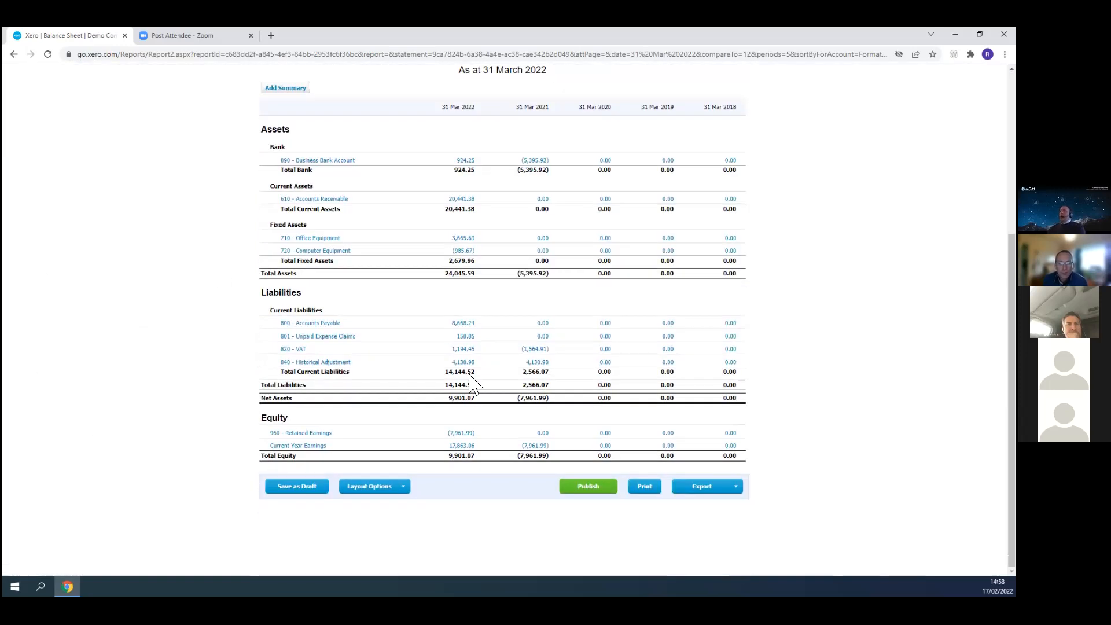
scroll(232, 347, up, 4)
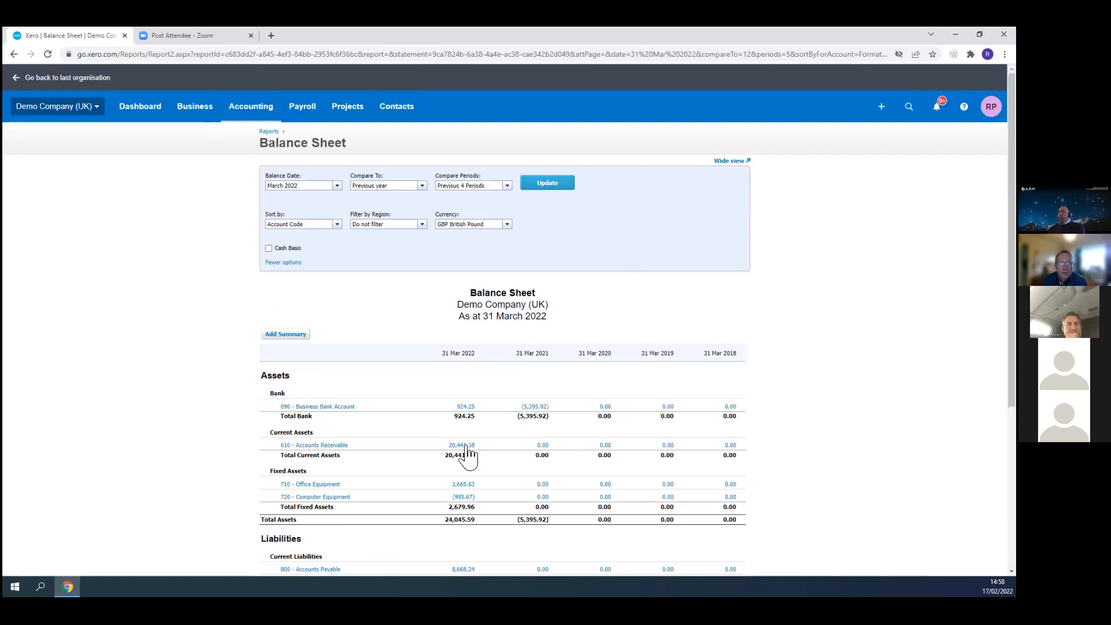
scroll(468, 454, down, 4)
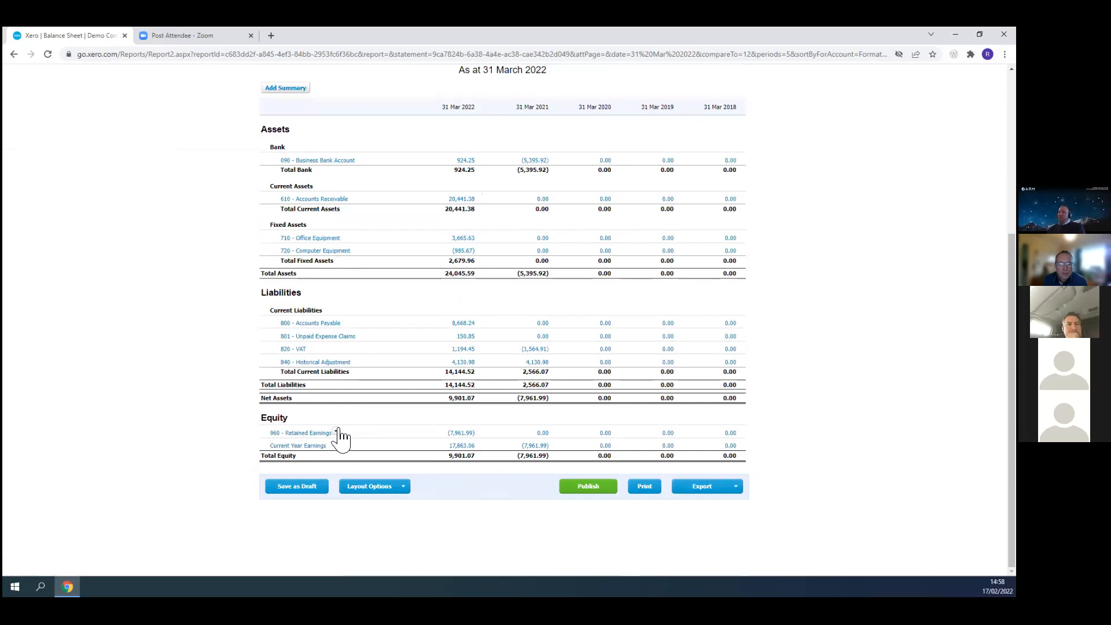
click(394, 489)
click(366, 501)
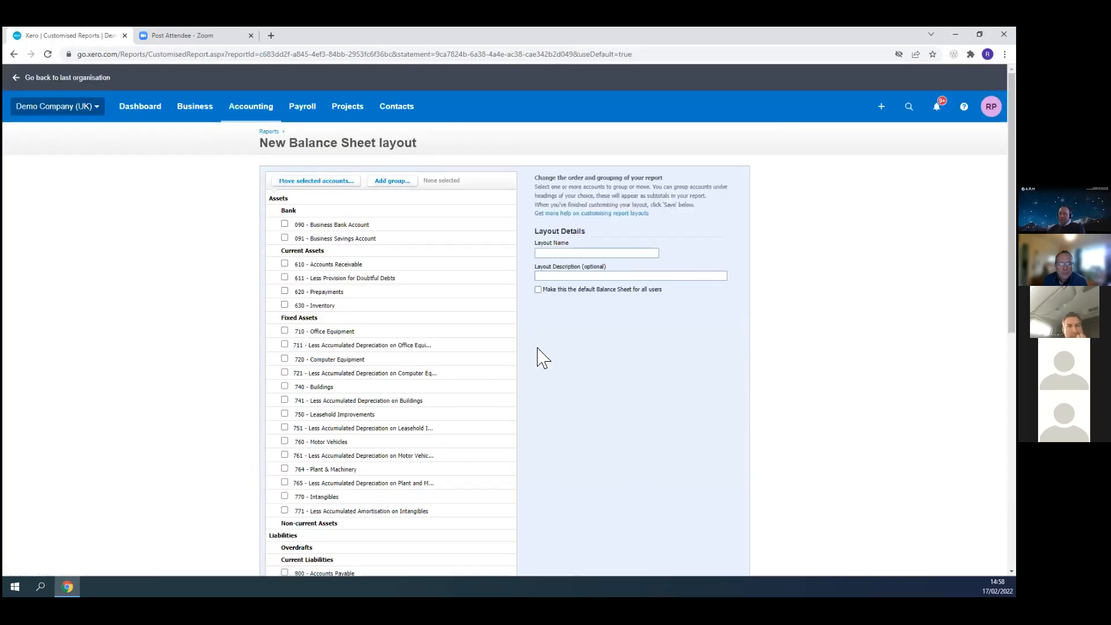
scroll(411, 375, down, 4)
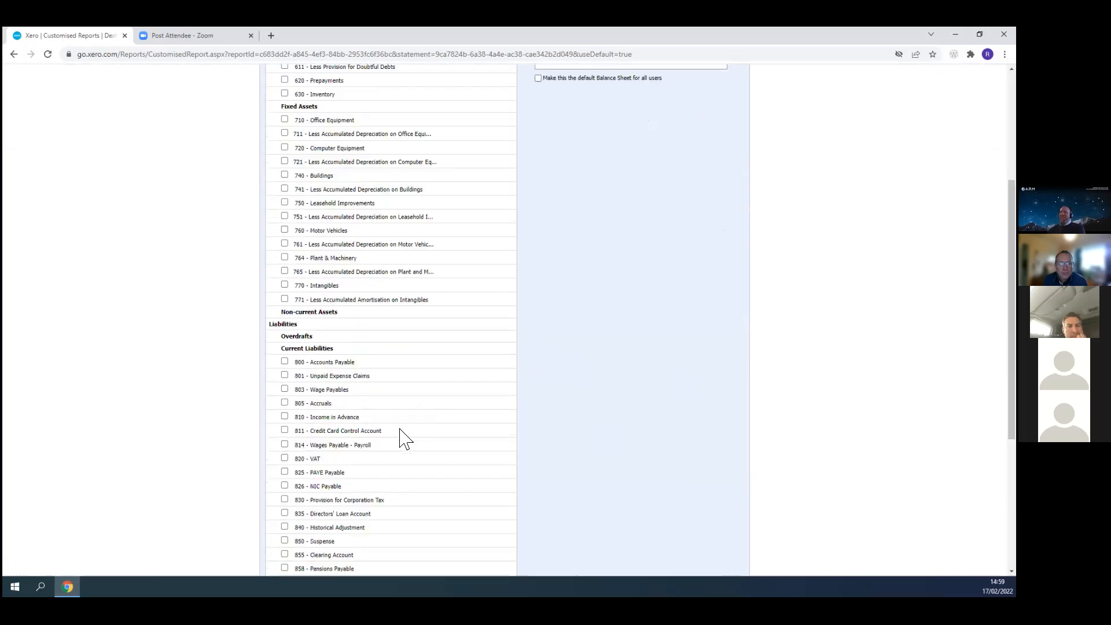
scroll(441, 449, up, 4)
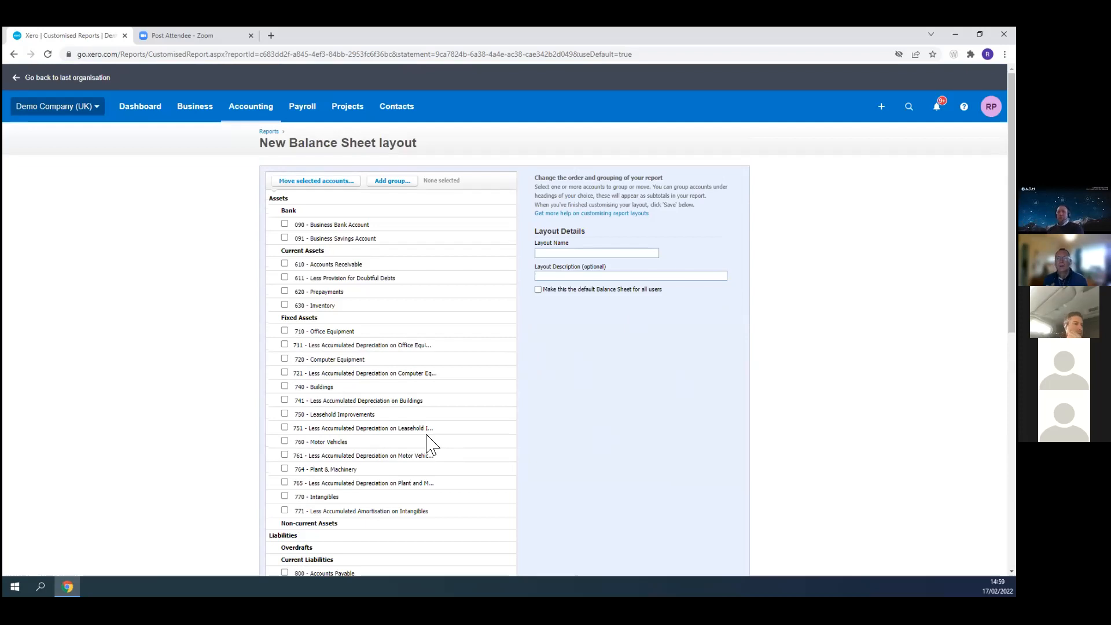
- Return to the reports list and browse through all the available report categories
click(268, 132)
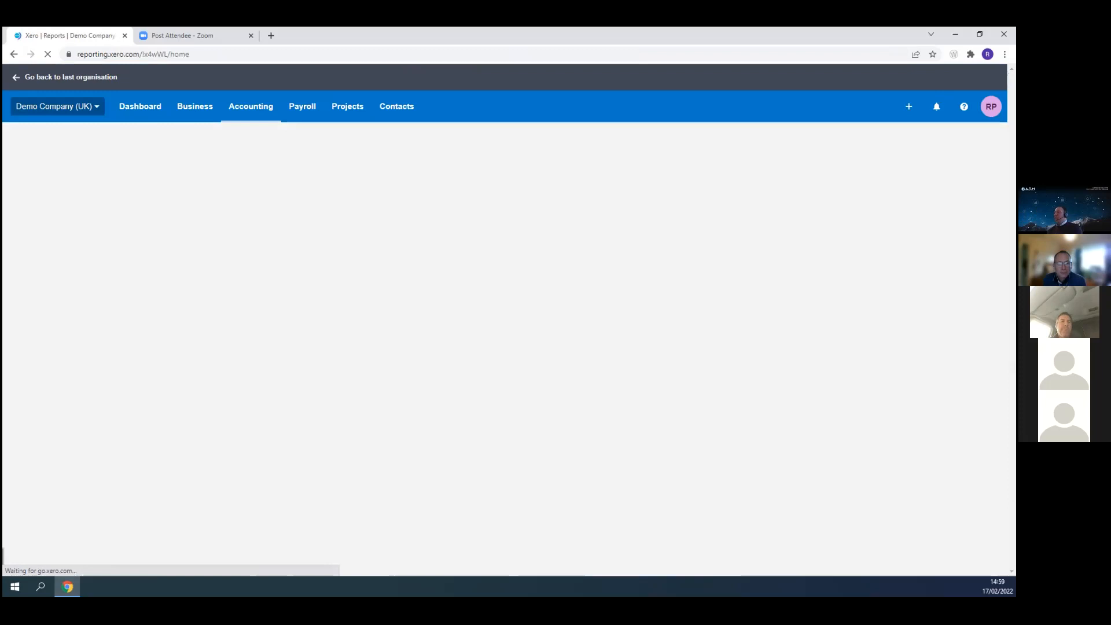
scroll(335, 405, down, 1)
scroll(107, 303, down, 10)
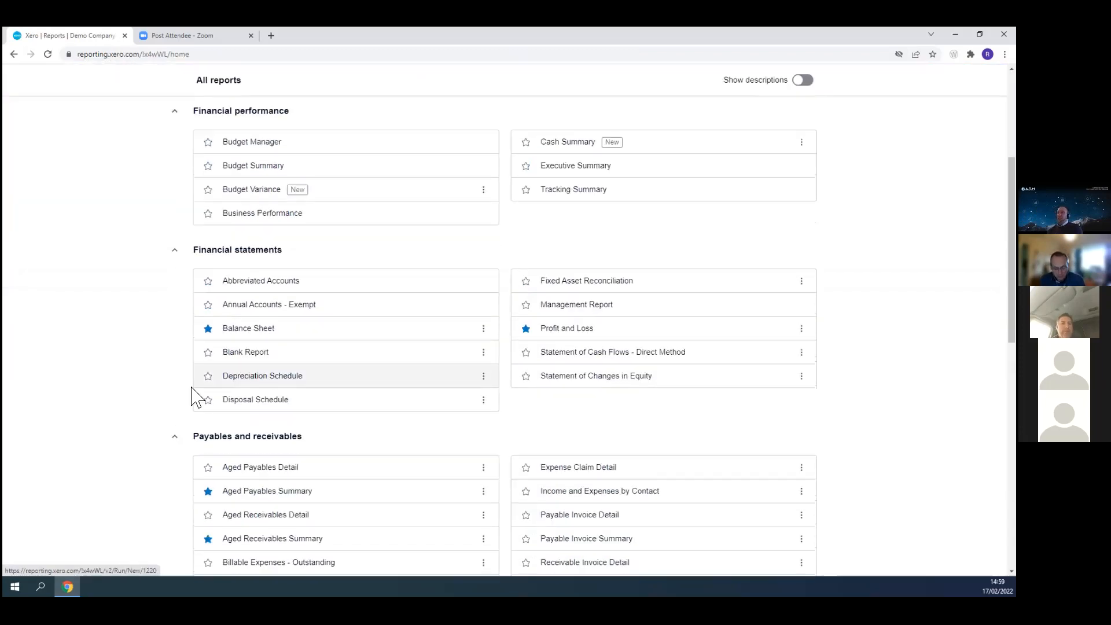
scroll(107, 302, down, 3)
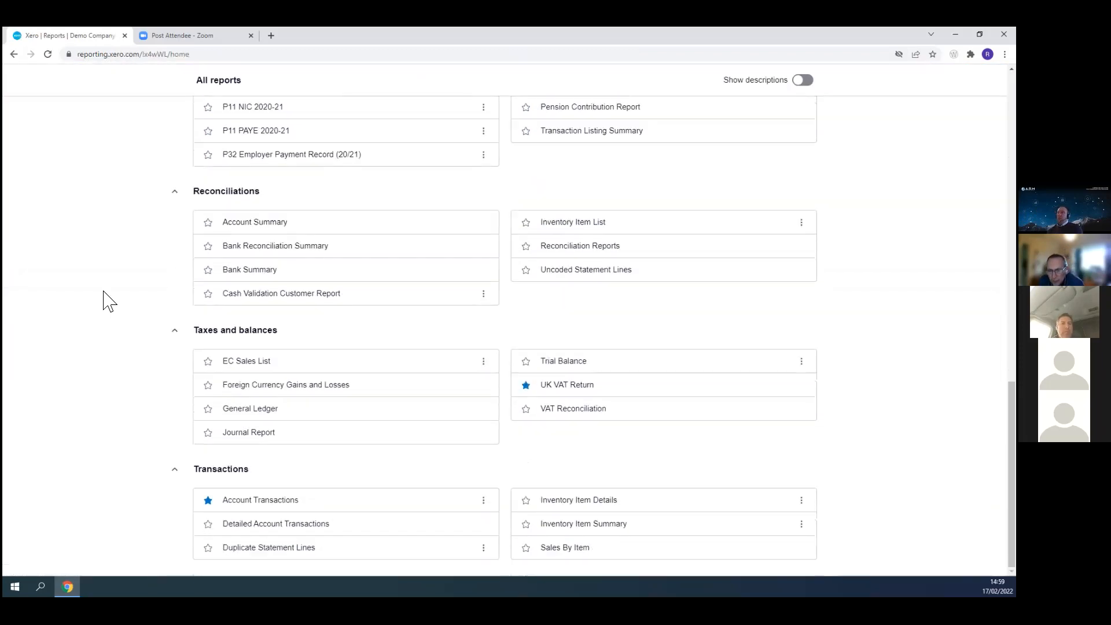